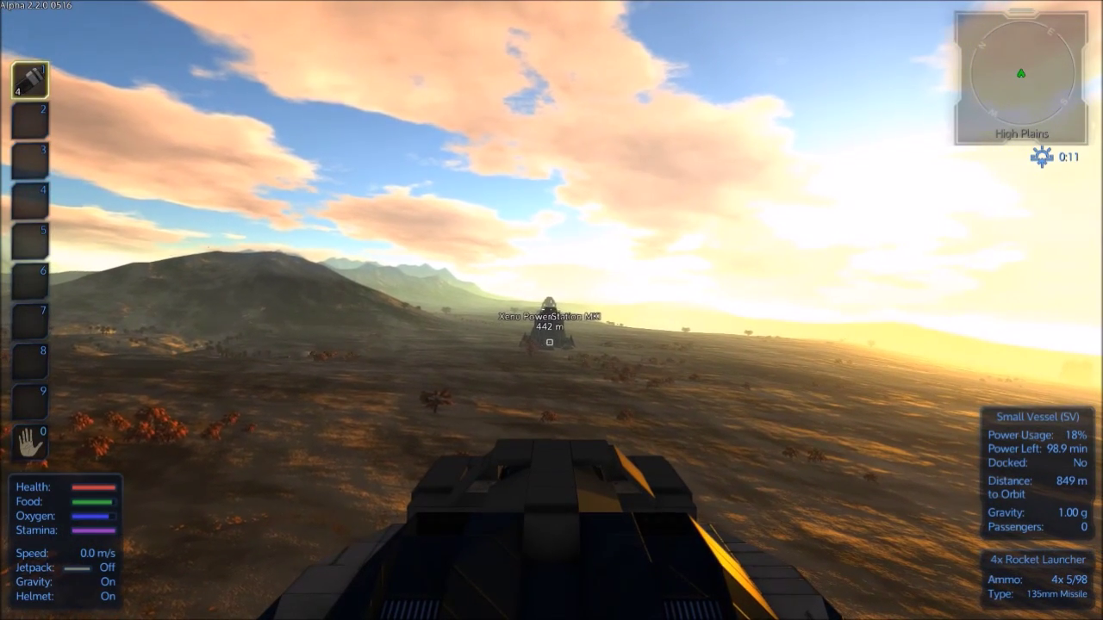
# Check the planet map, then fly the vessel toward the Xenu PowerStation.
pyautogui.press('m')
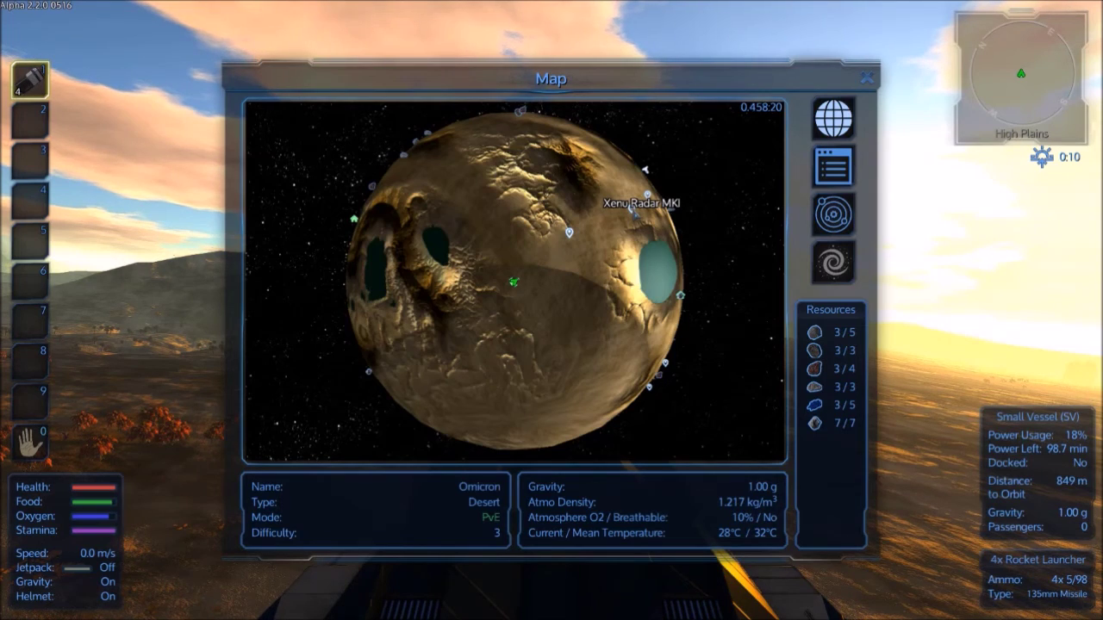
pyautogui.press('m')
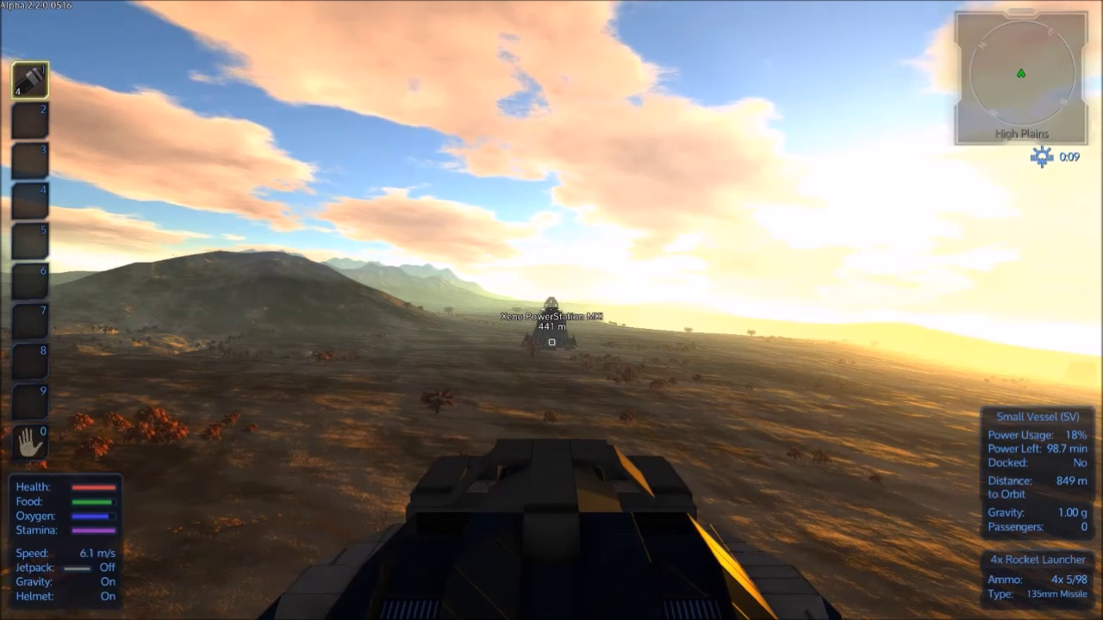
pyautogui.press('w')
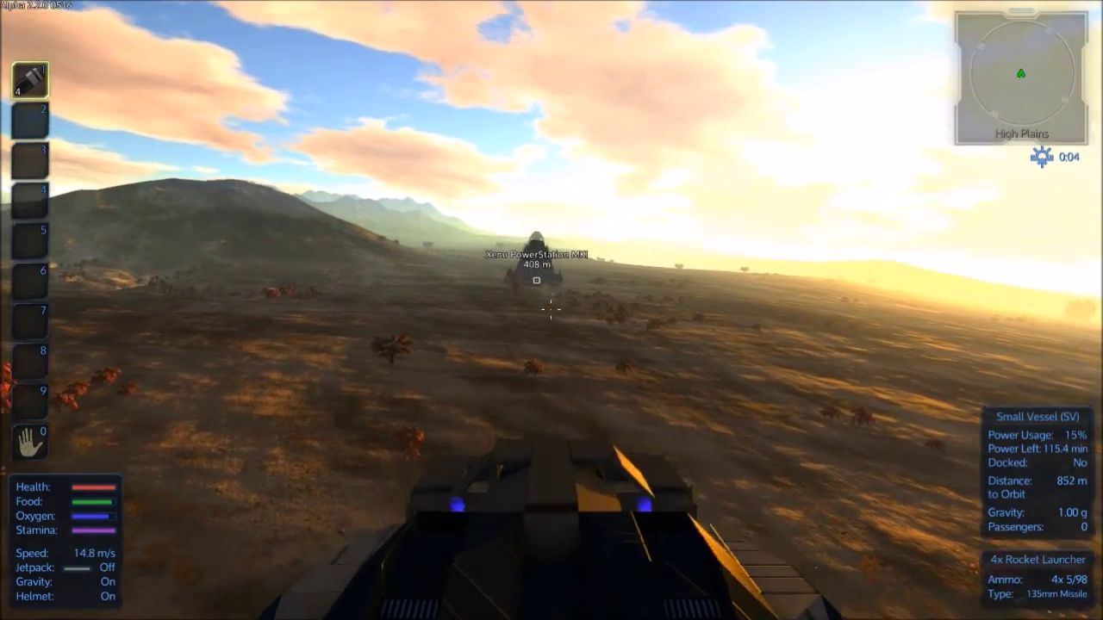
pyautogui.press('w')
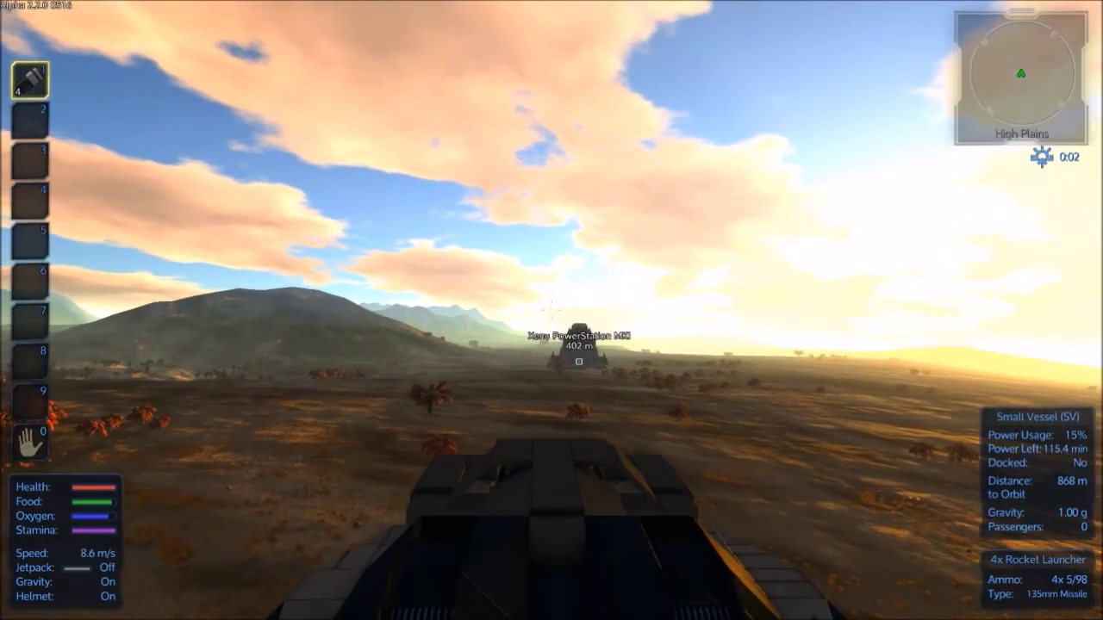
pyautogui.press('w')
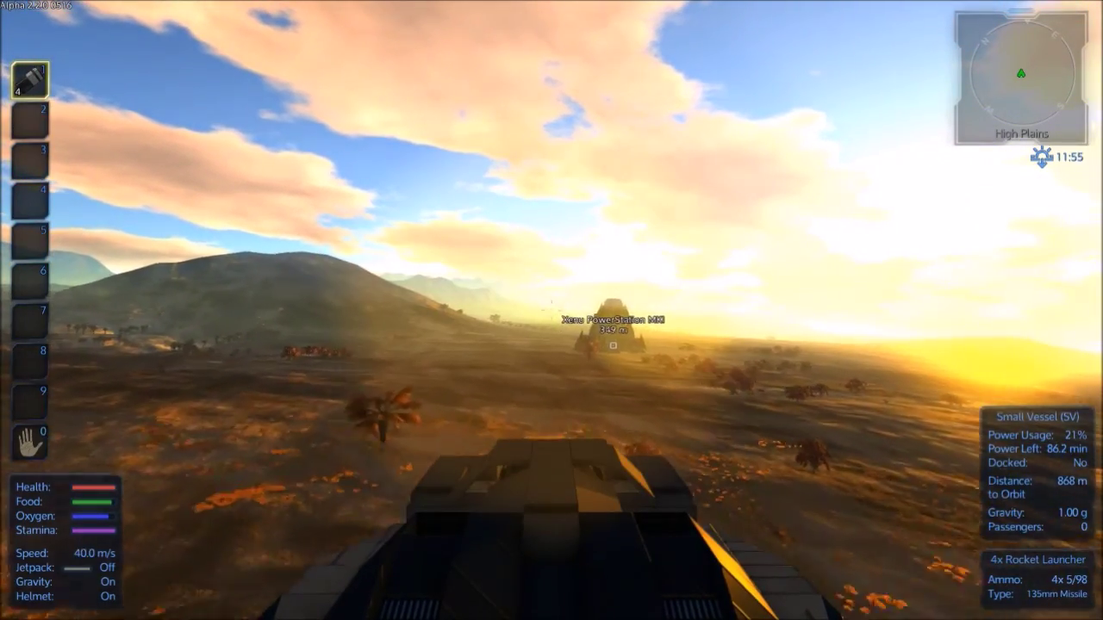
# Fly alongside and past the PowerStation, heading on toward the Xenu Radar.
pyautogui.press('w')
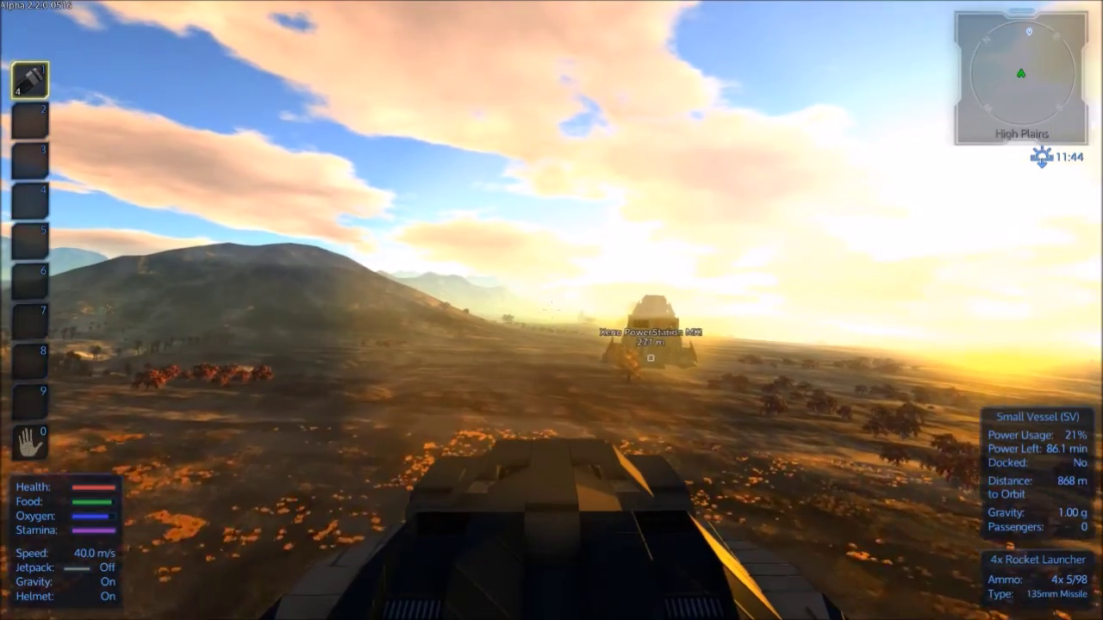
pyautogui.press('w')
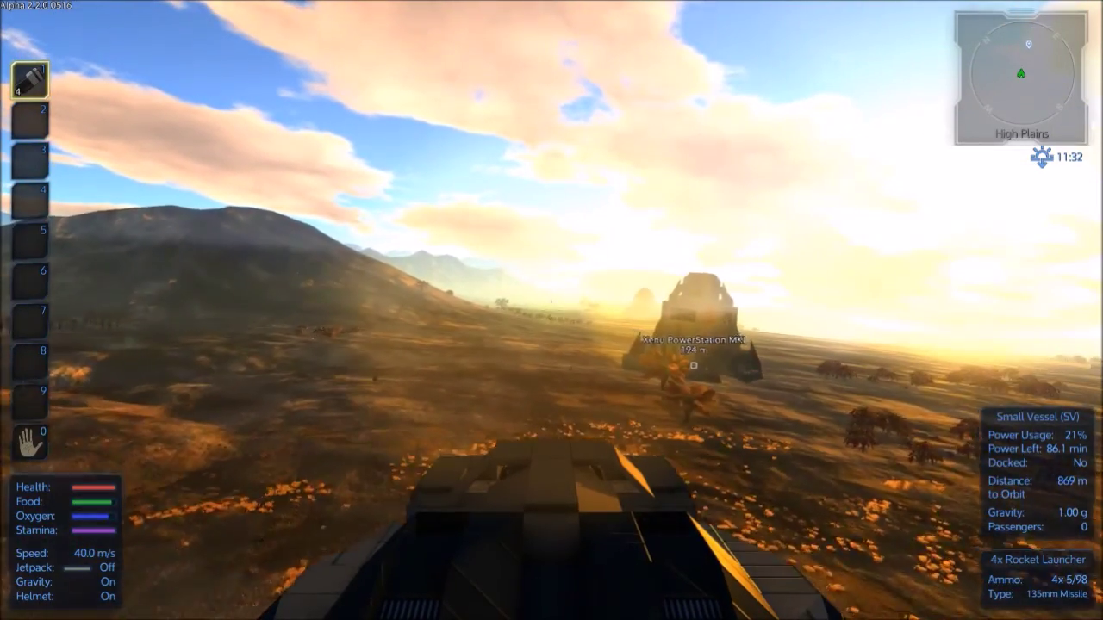
pyautogui.press('w')
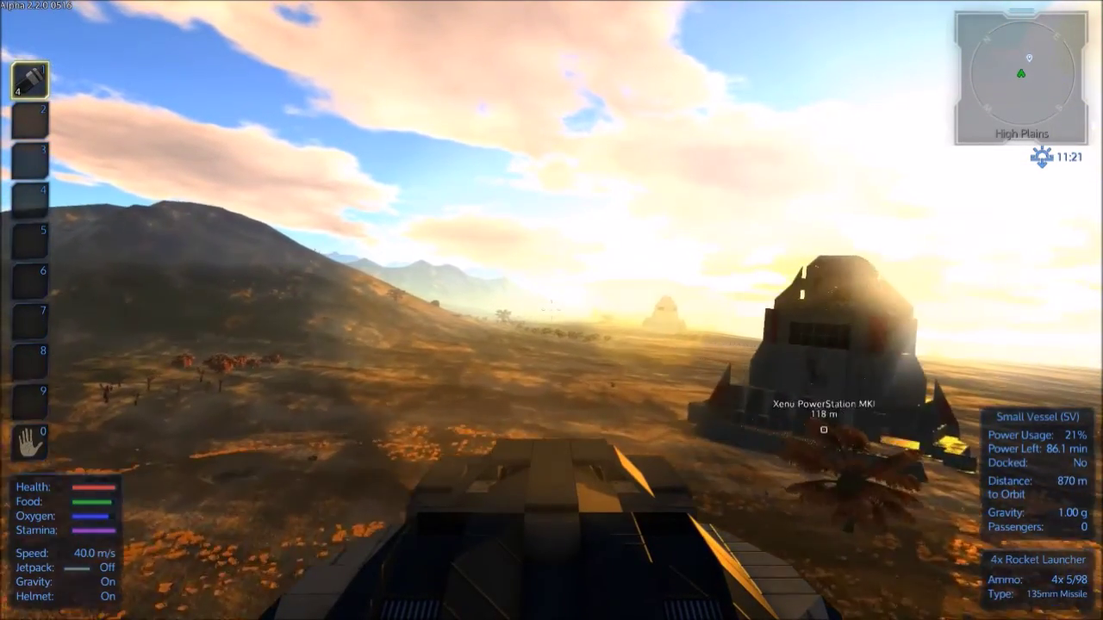
pyautogui.press('w')
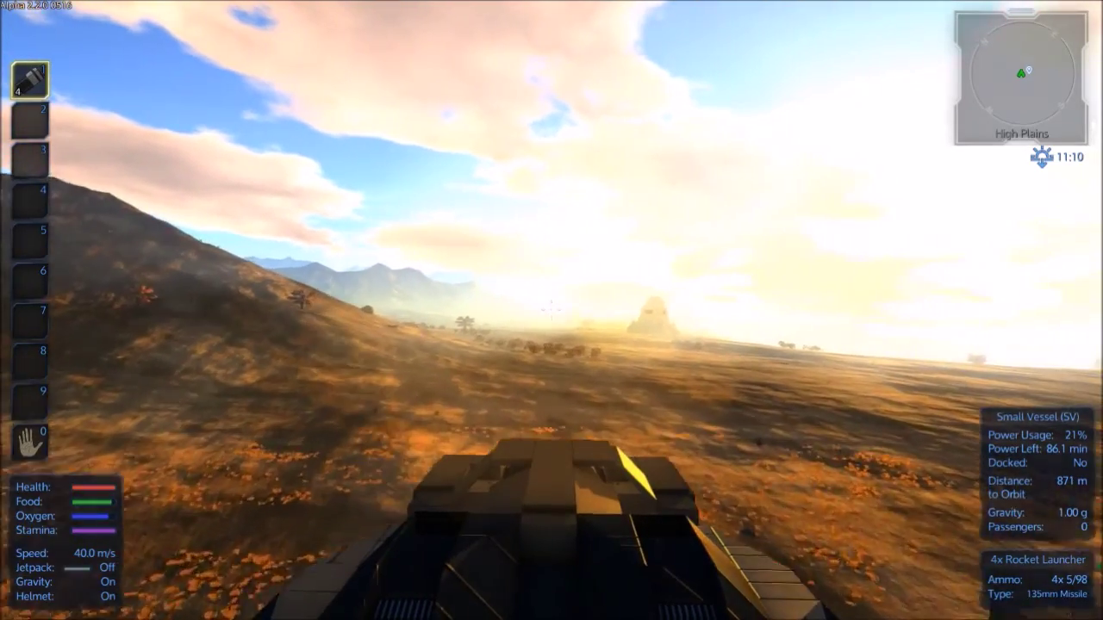
pyautogui.press('w')
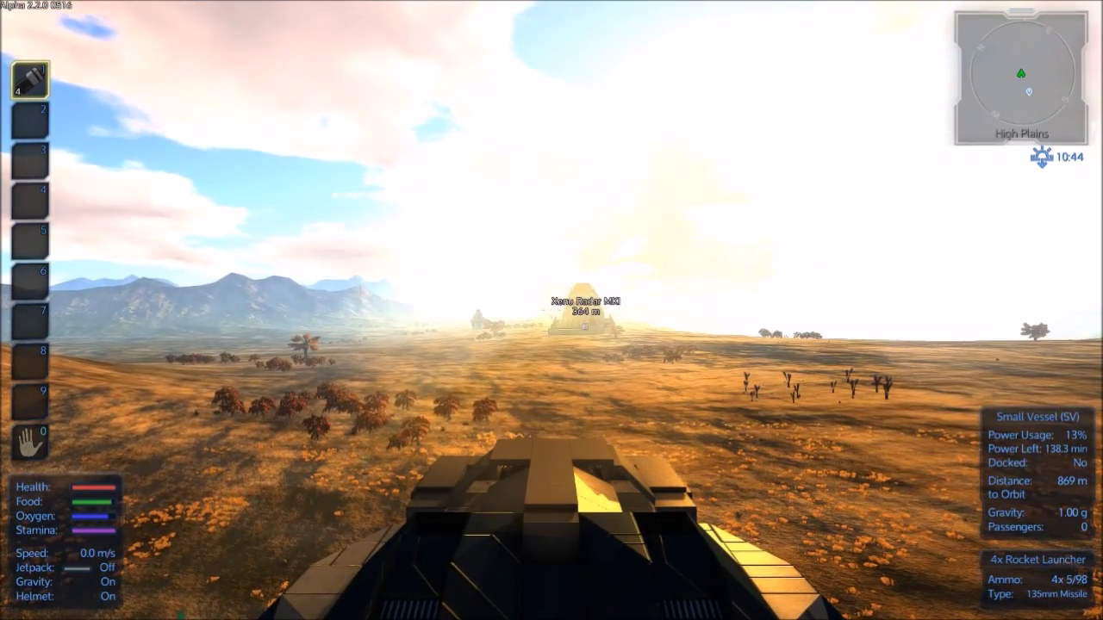
# Accelerate toward the Xenu Radar and fire rockets at it.
pyautogui.press('w')
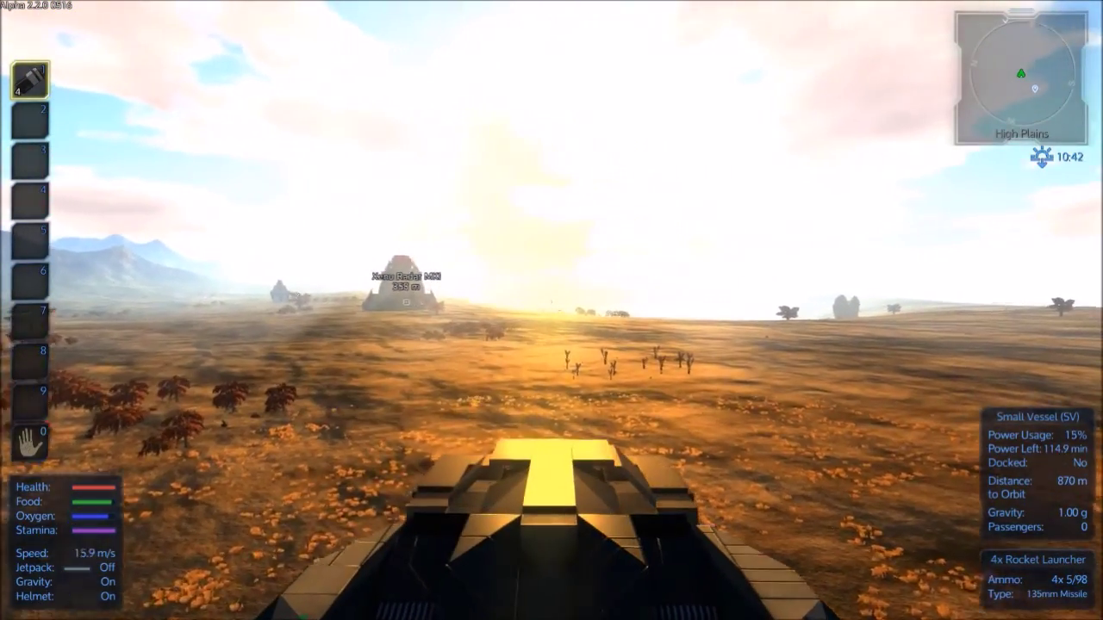
pyautogui.press('w')
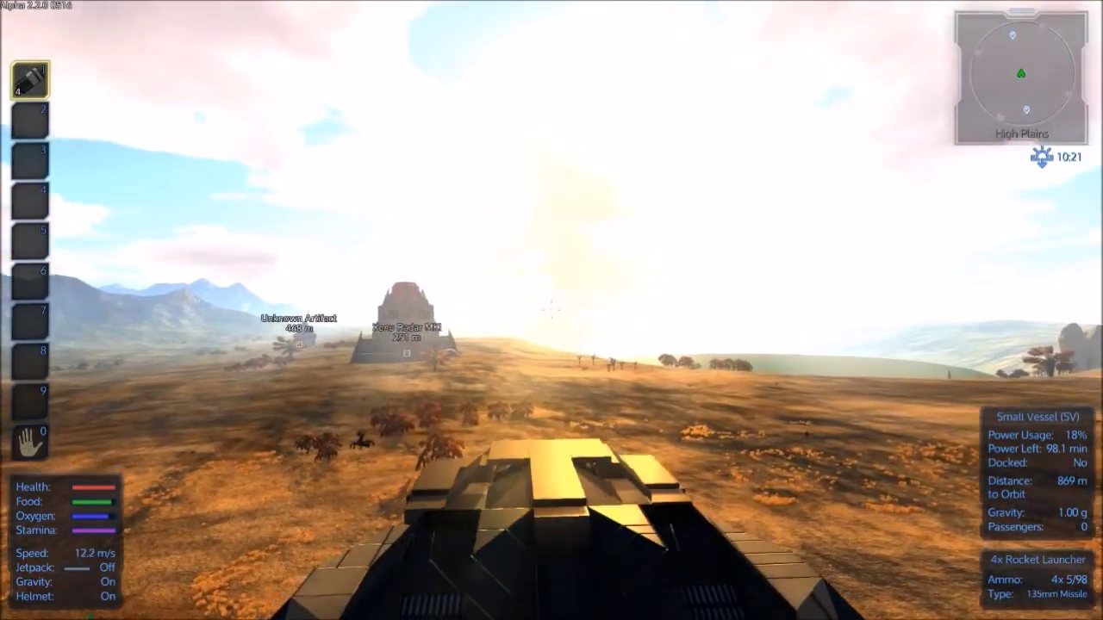
pyautogui.press('w')
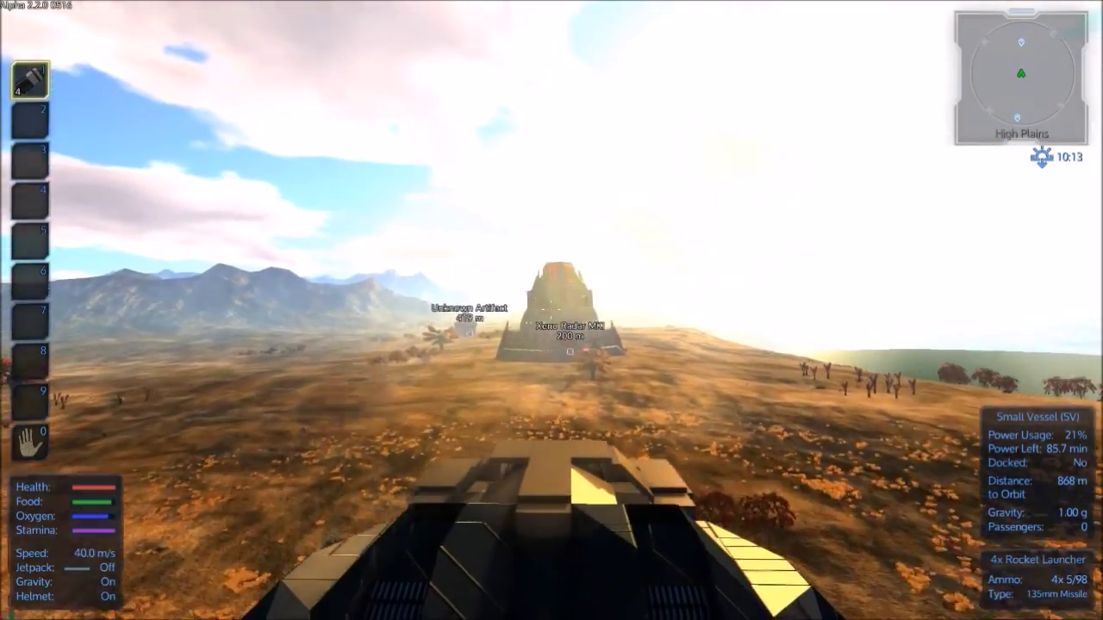
pyautogui.click(551, 310)
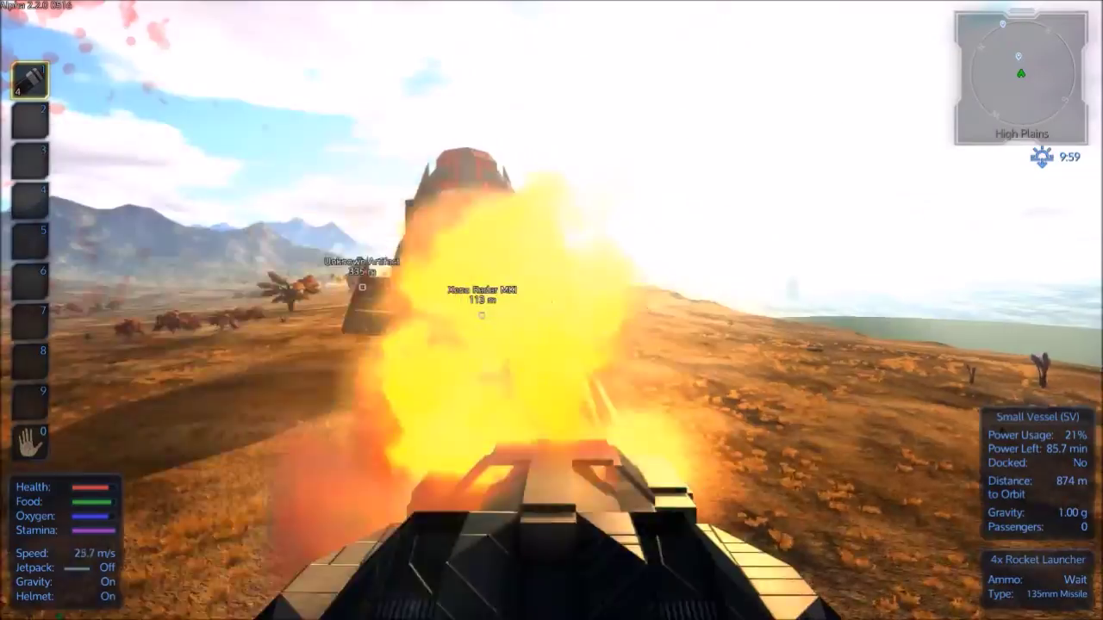
# Climb past the radar, fire another rocket, and pitch down toward the plains.
pyautogui.press('w')
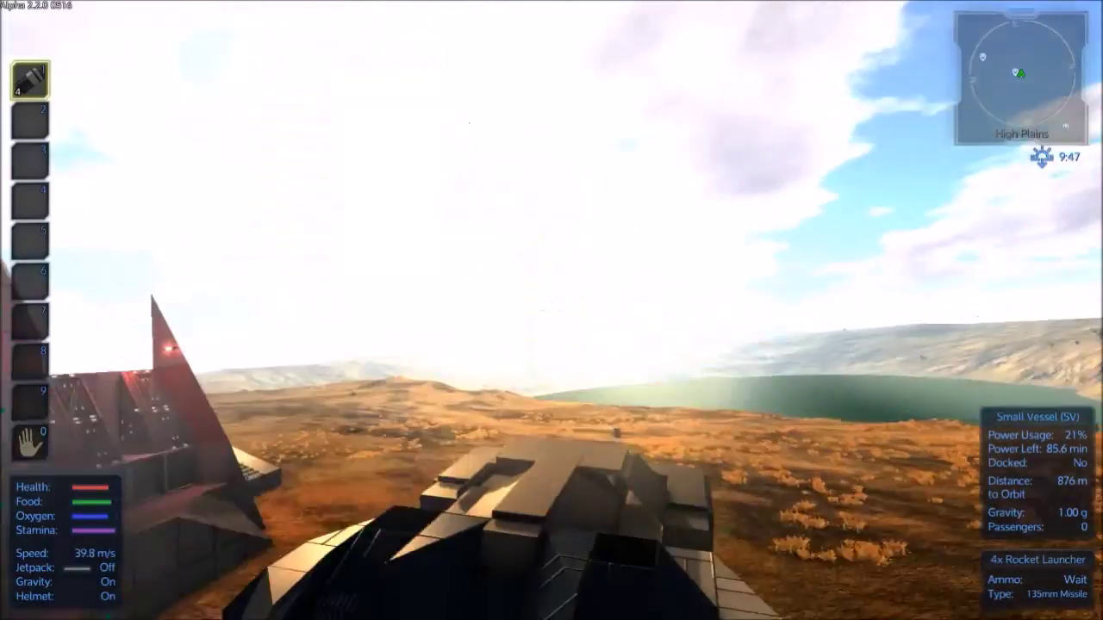
pyautogui.press('w')
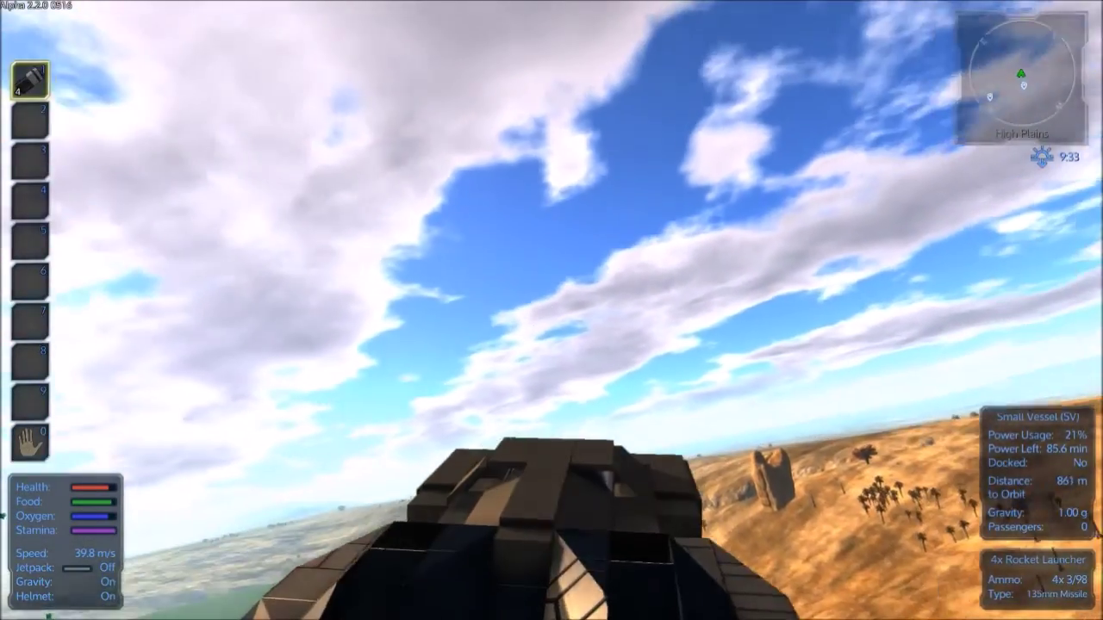
pyautogui.click(551, 310)
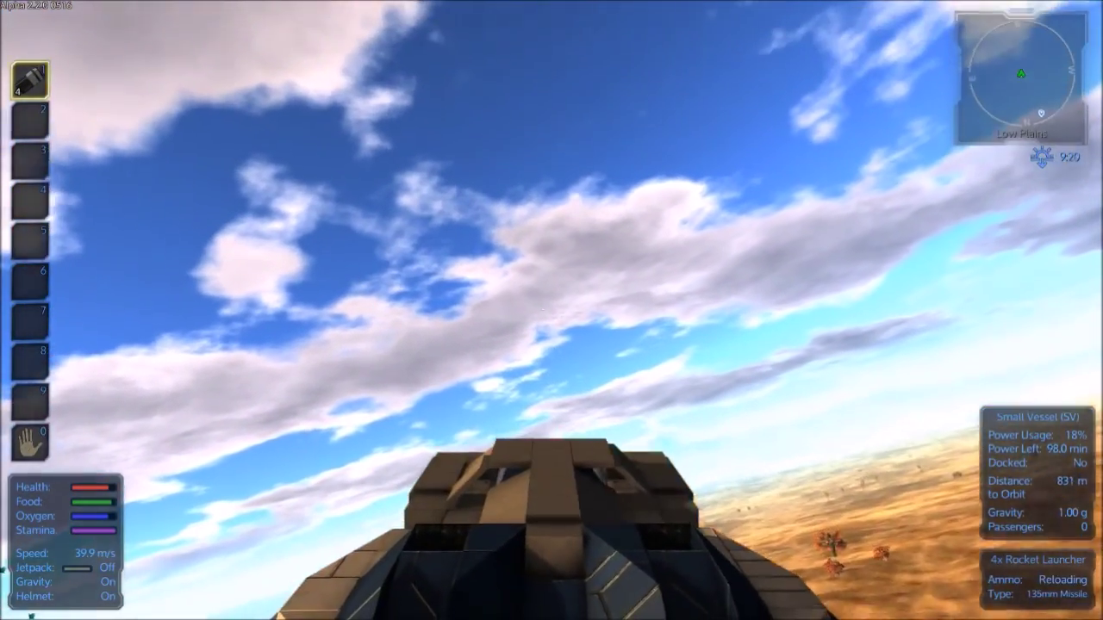
pyautogui.moveTo(552, 310); pyautogui.dragTo(551, 431)
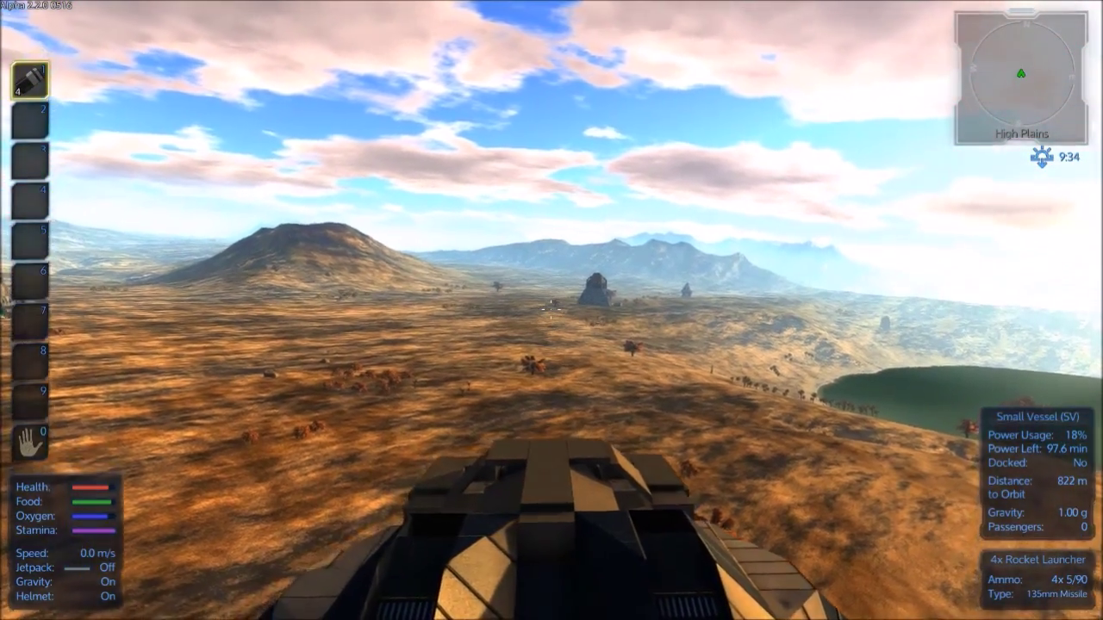
# Expand the O2 Station, Light and Cockpit groups in the vessel's Control Panel.
pyautogui.press('p')
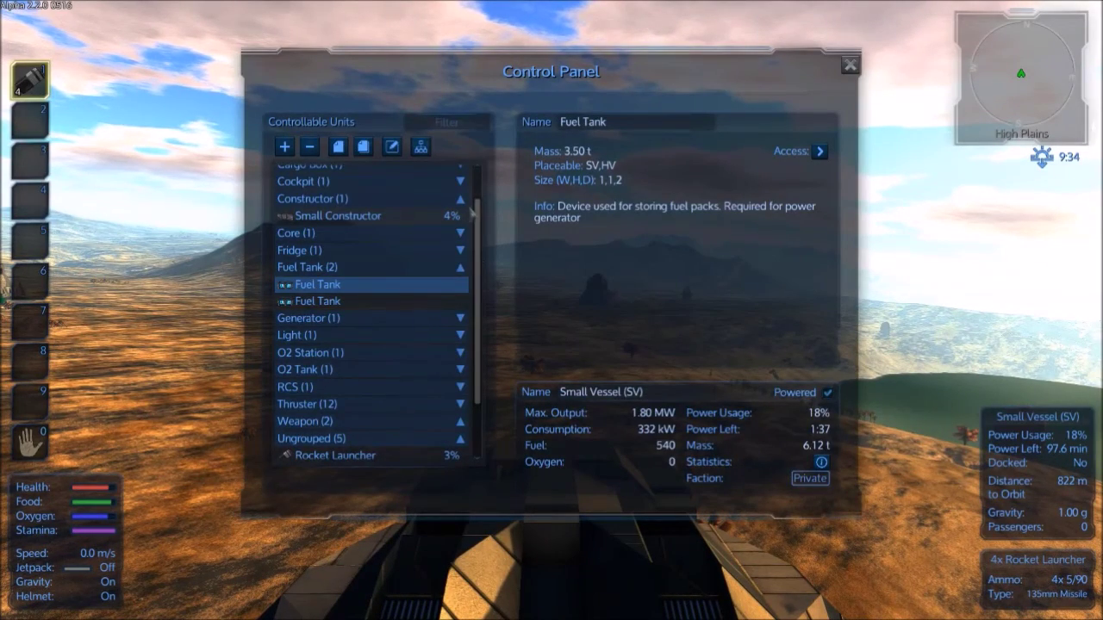
pyautogui.scroll(2, 480, 219)
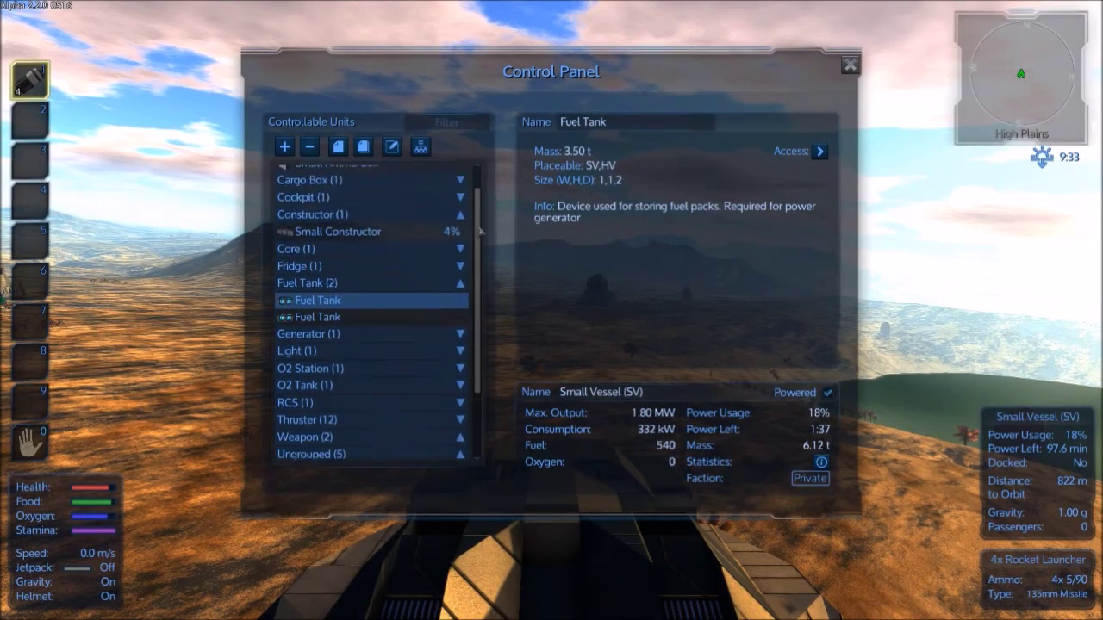
pyautogui.scroll(-4, 480, 241)
pyautogui.scroll(-1, 480, 269)
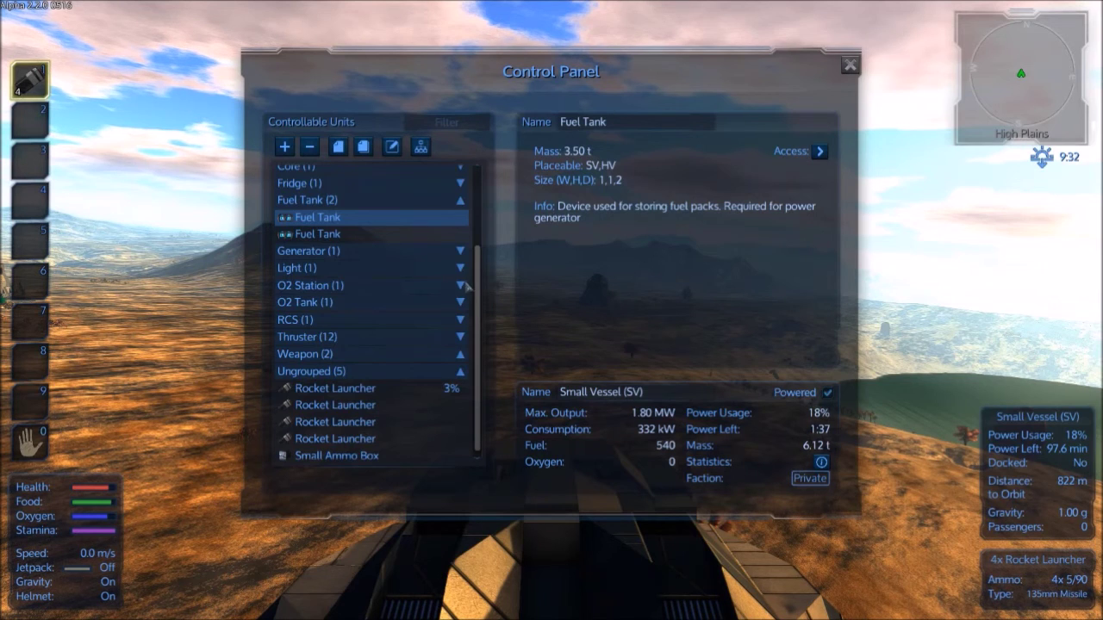
pyautogui.click(461, 286)
pyautogui.click(460, 267)
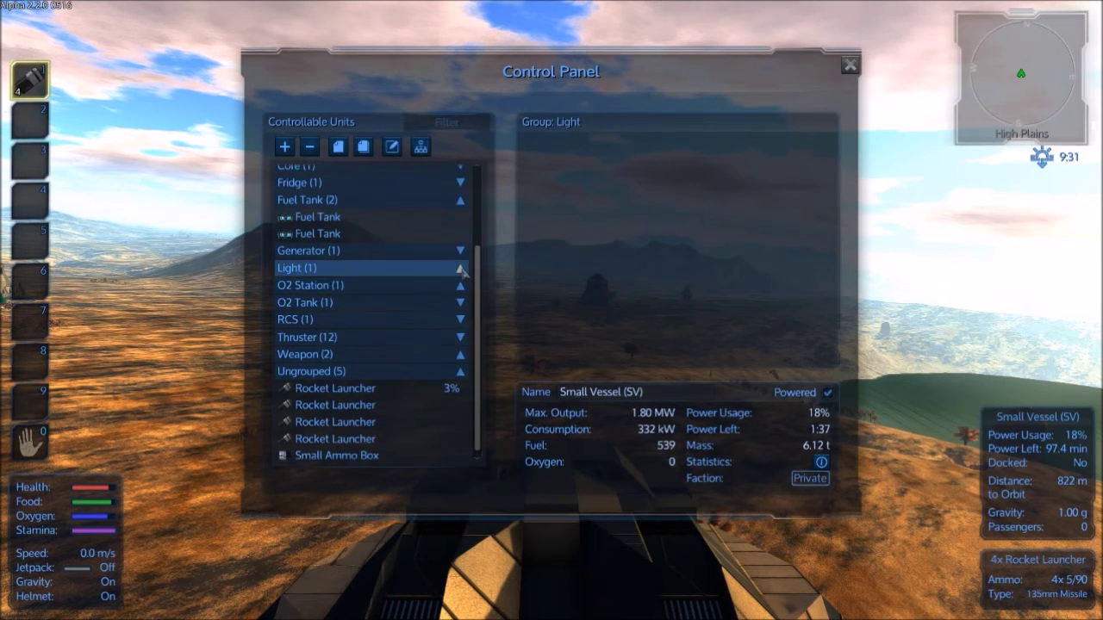
pyautogui.scroll(3, 480, 298)
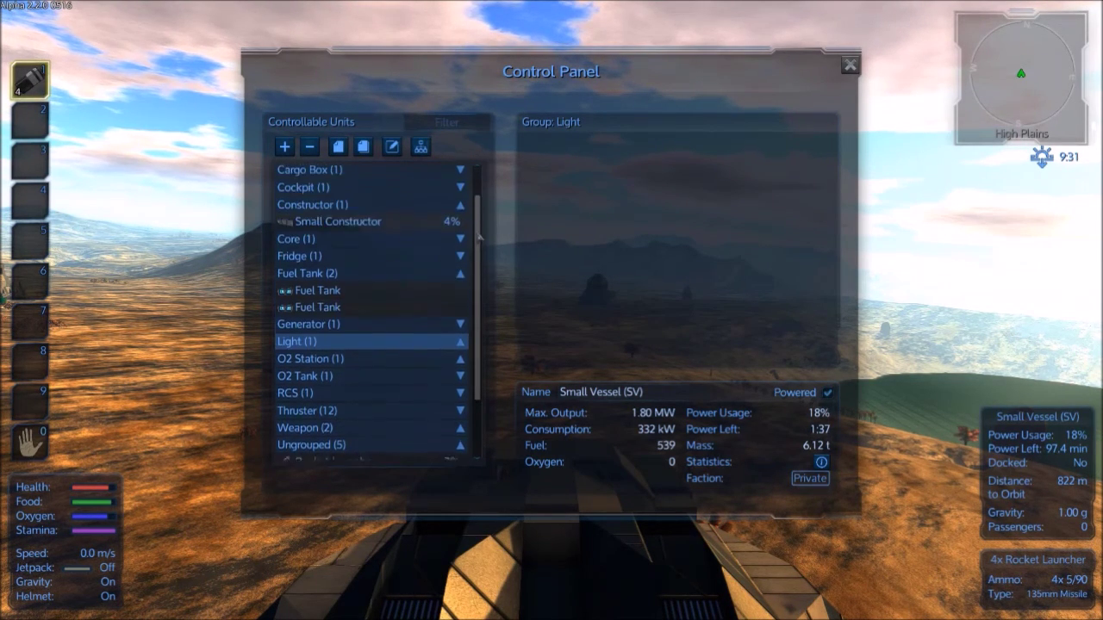
pyautogui.scroll(2, 480, 297)
pyautogui.scroll(-4, 480, 310)
pyautogui.scroll(-1, 482, 323)
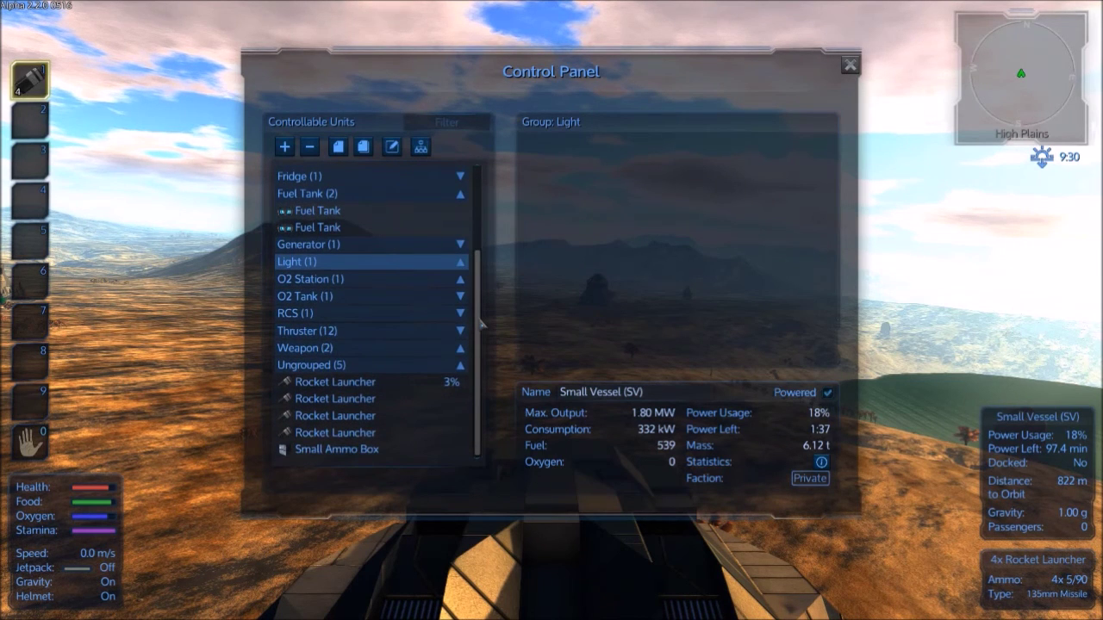
pyautogui.scroll(3, 482, 323)
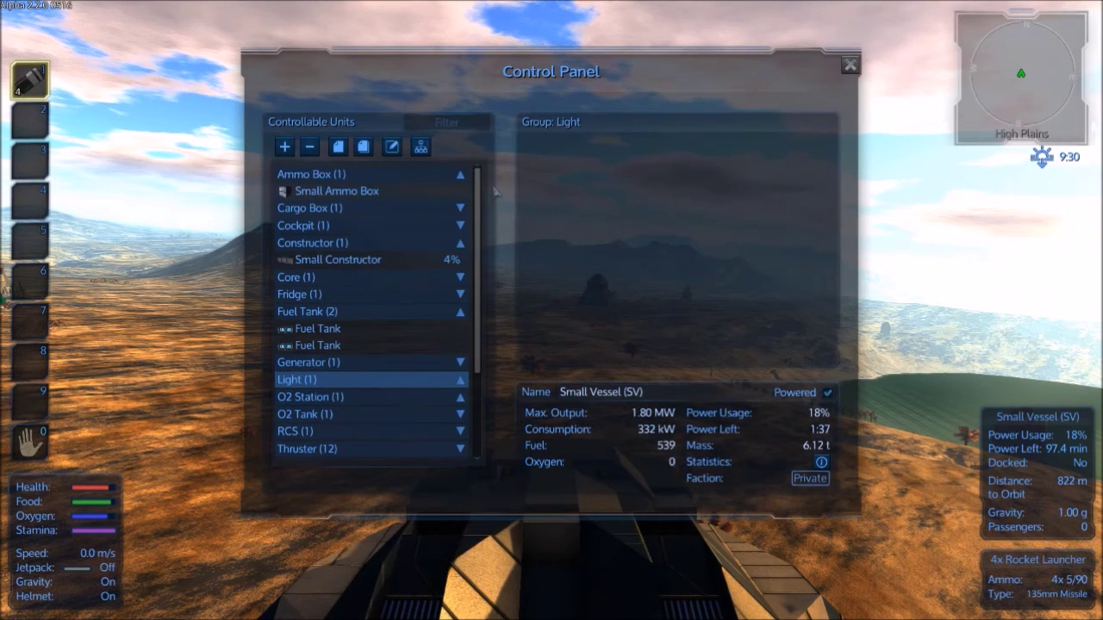
pyautogui.click(461, 225)
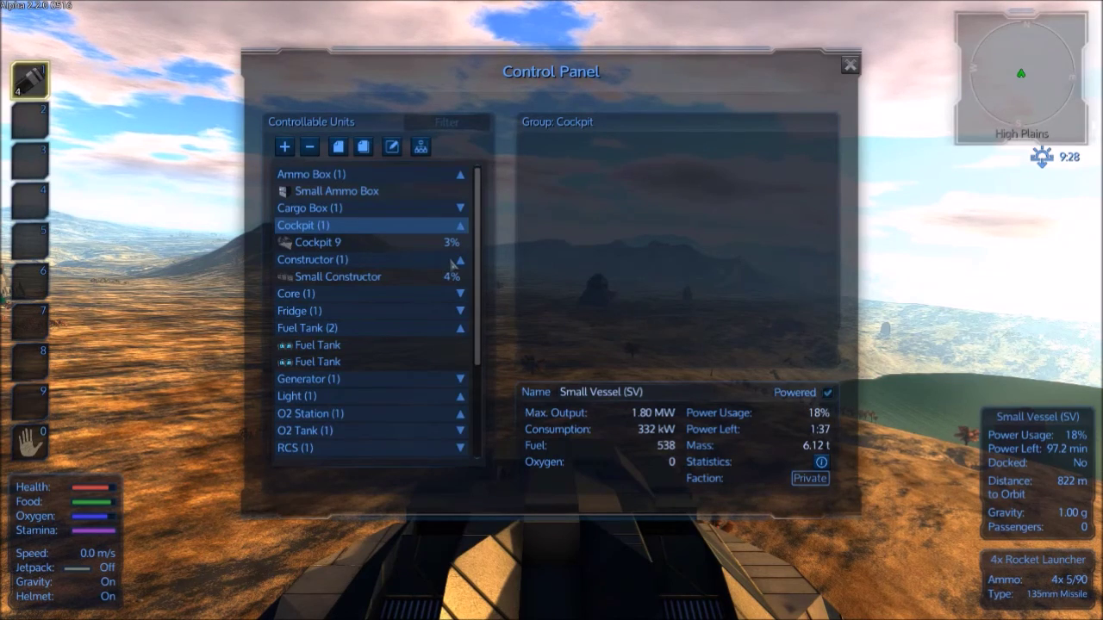
# Close the Control Panel and briefly check the player inventory.
pyautogui.press('Escape')
pyautogui.press('Tab')
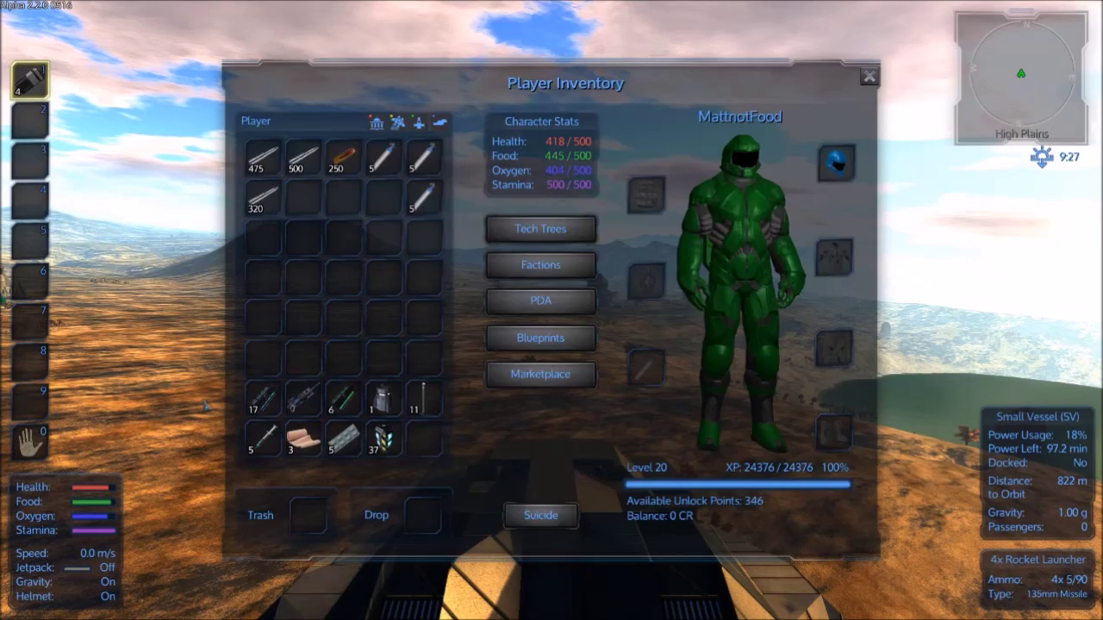
pyautogui.press('Tab')
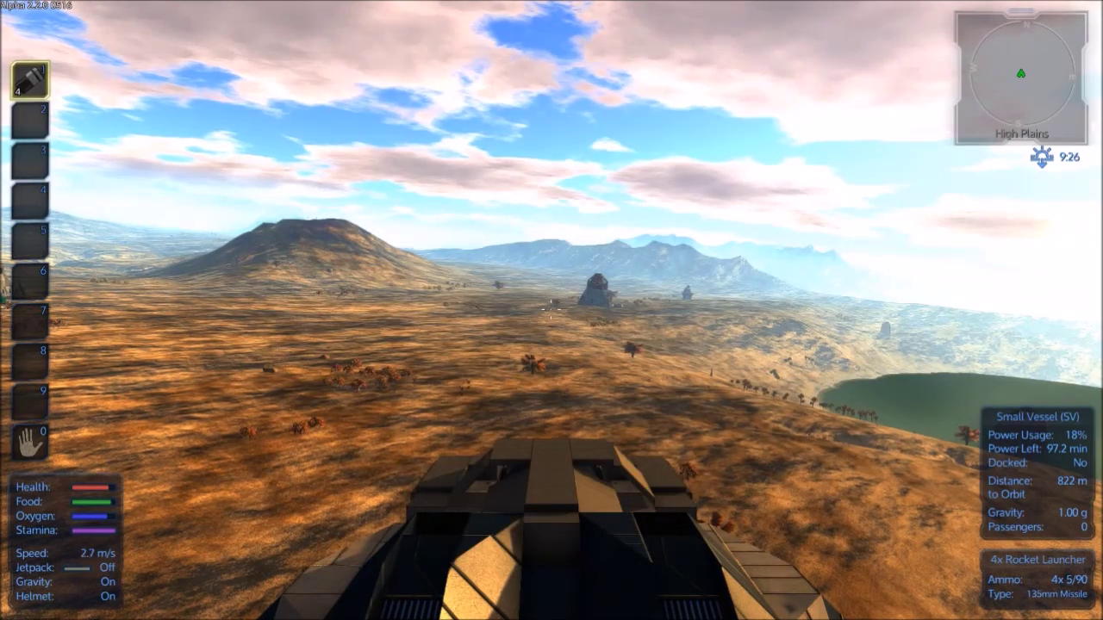
# Fly on toward the tree, pitch up to brake, and power down the vessel to land.
pyautogui.press('w')
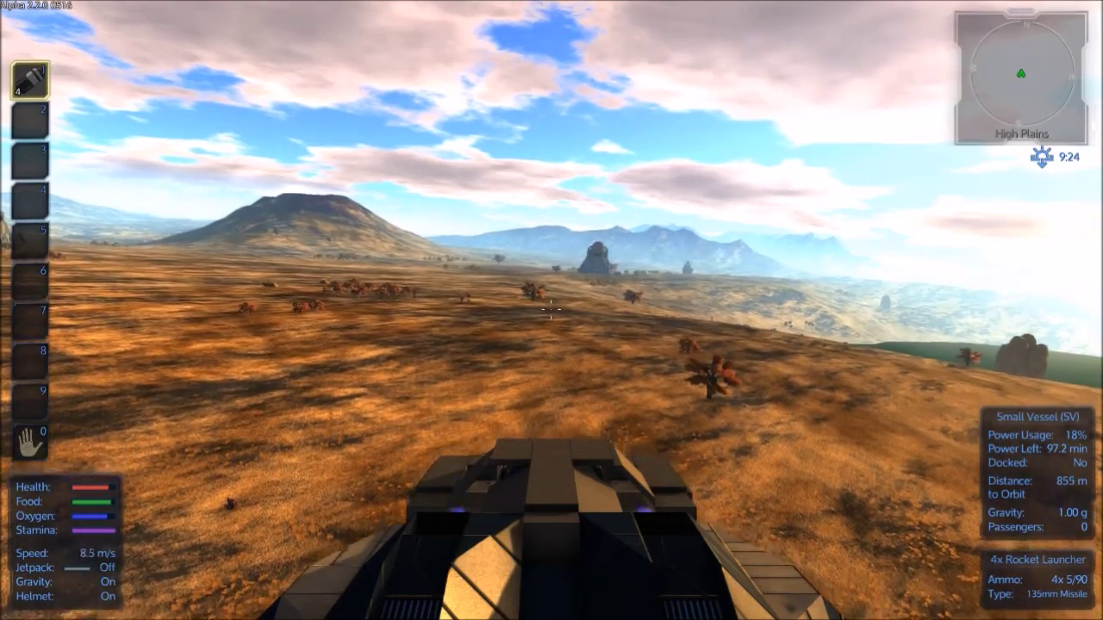
pyautogui.press('w')
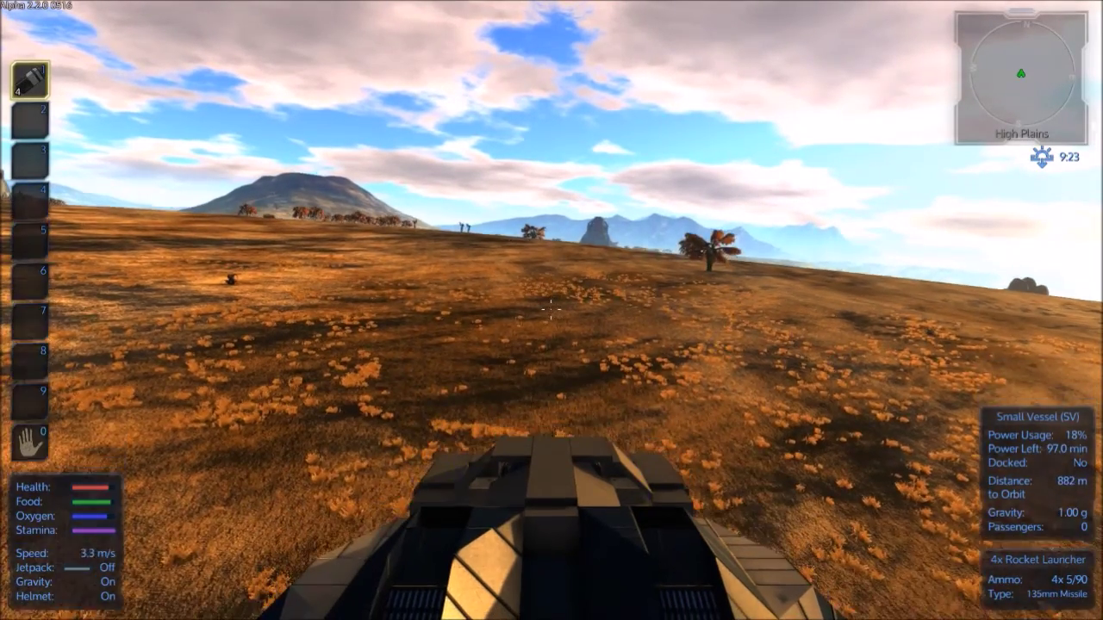
pyautogui.press('w')
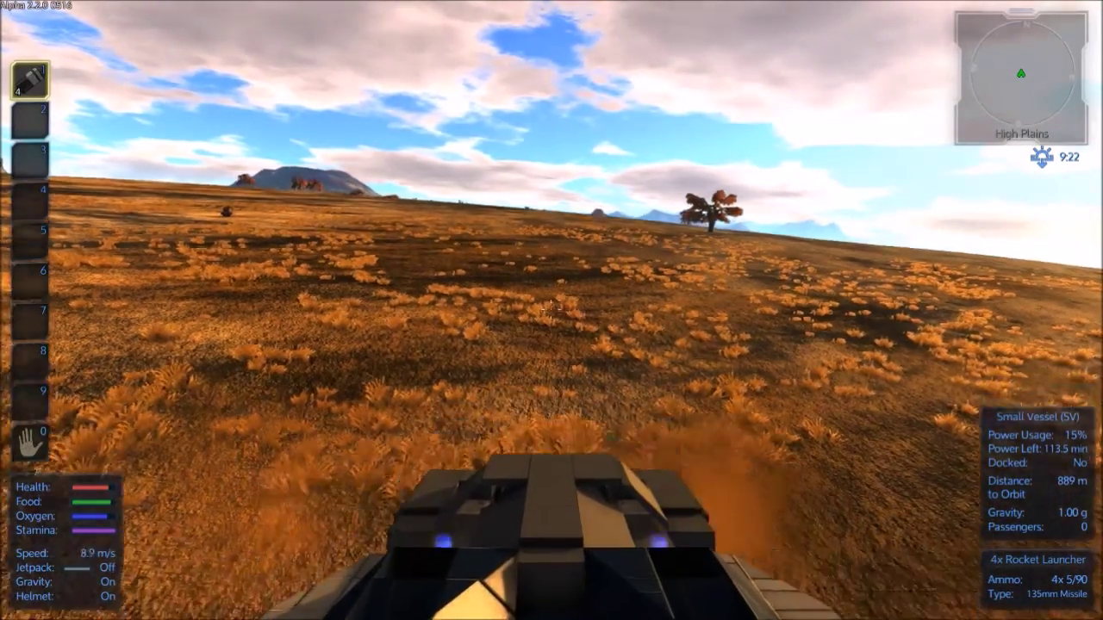
pyautogui.moveTo(552, 310); pyautogui.dragTo(551, 215)
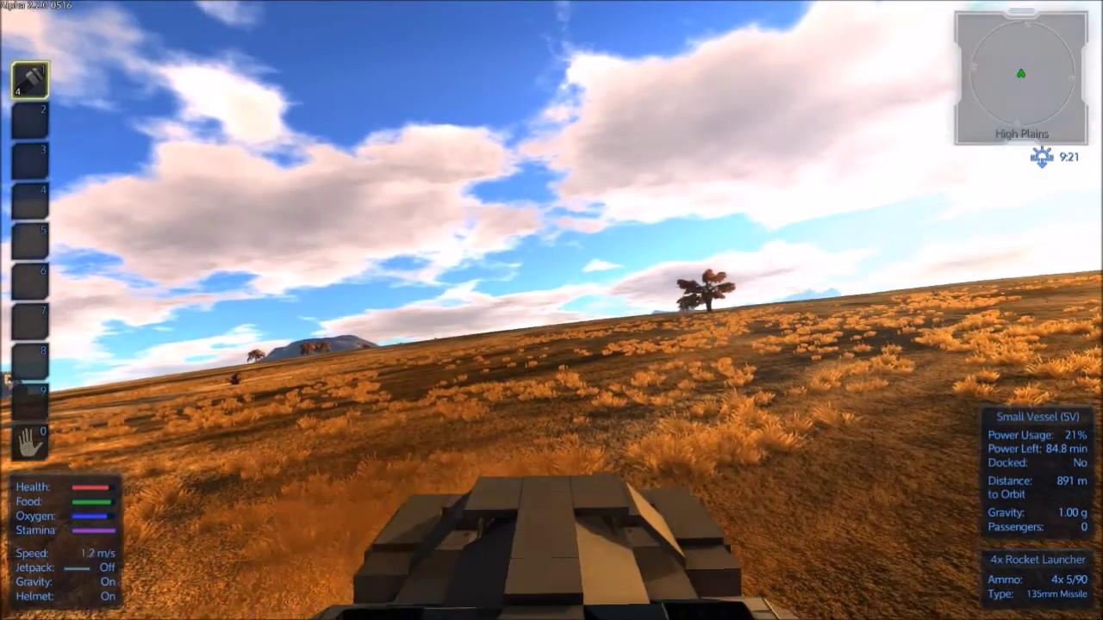
pyautogui.press('o')
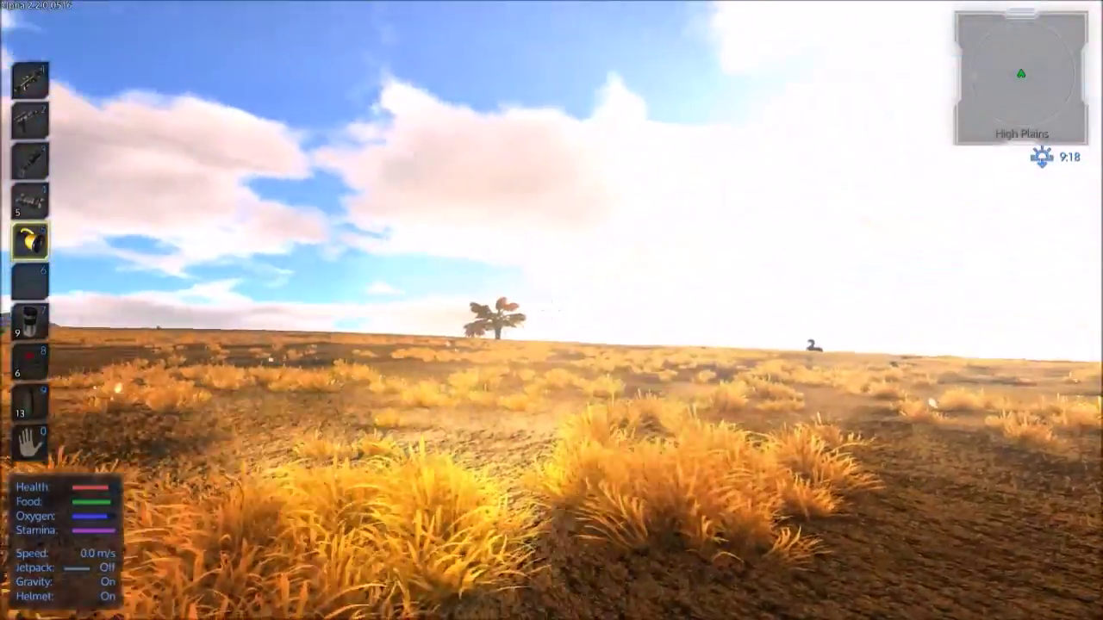
# Check the inventory, then walk to the small vessel and board it.
pyautogui.press('Tab')
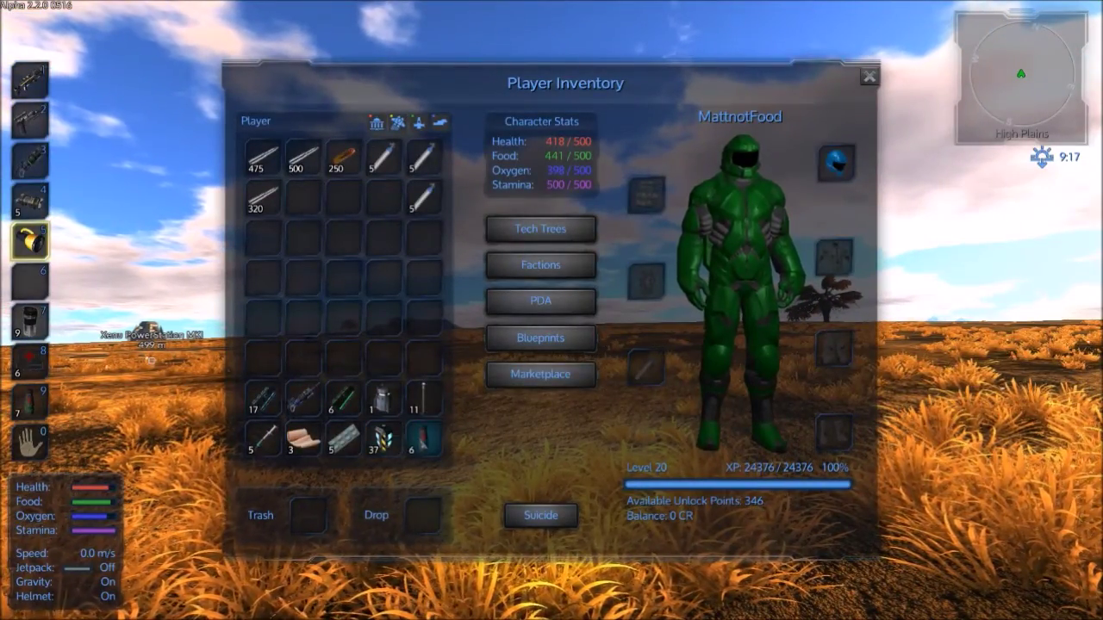
pyautogui.press('Tab')
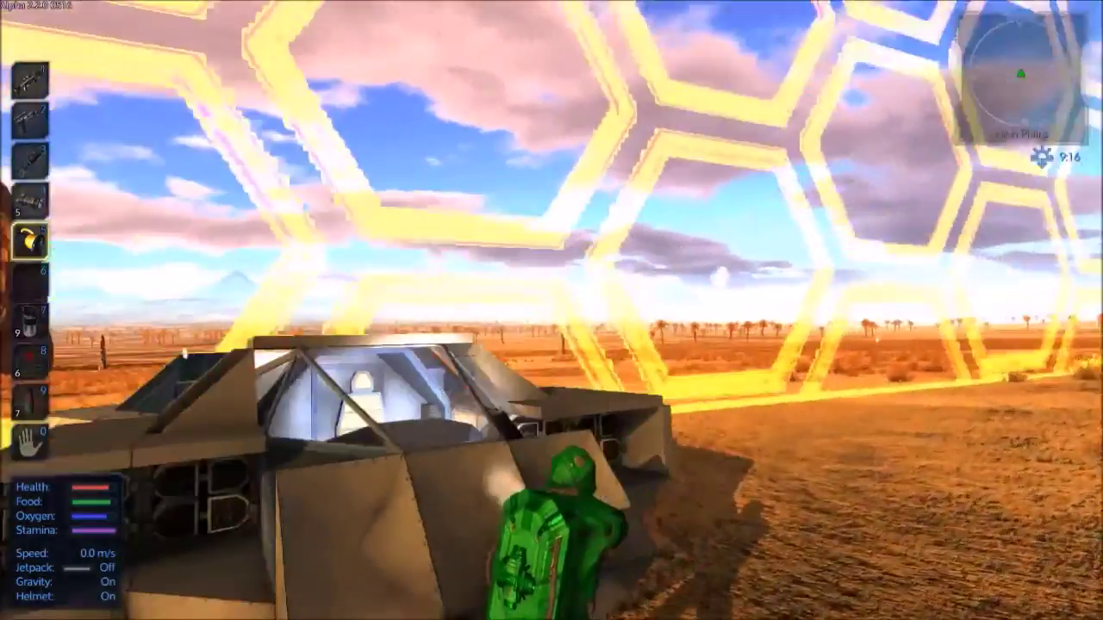
pyautogui.press('w')
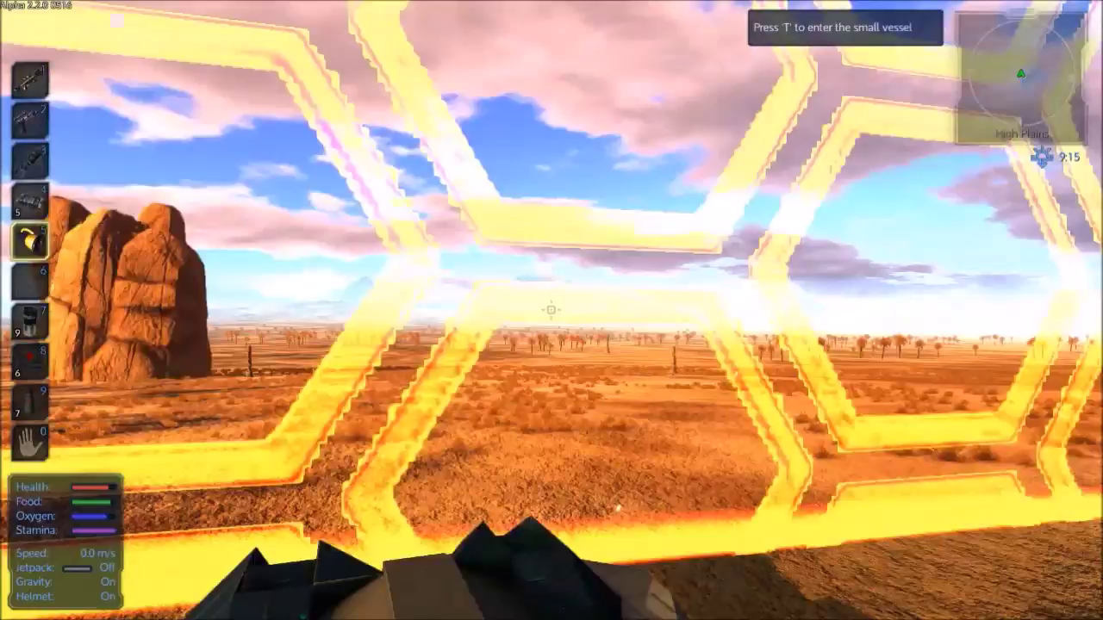
pyautogui.press('t')
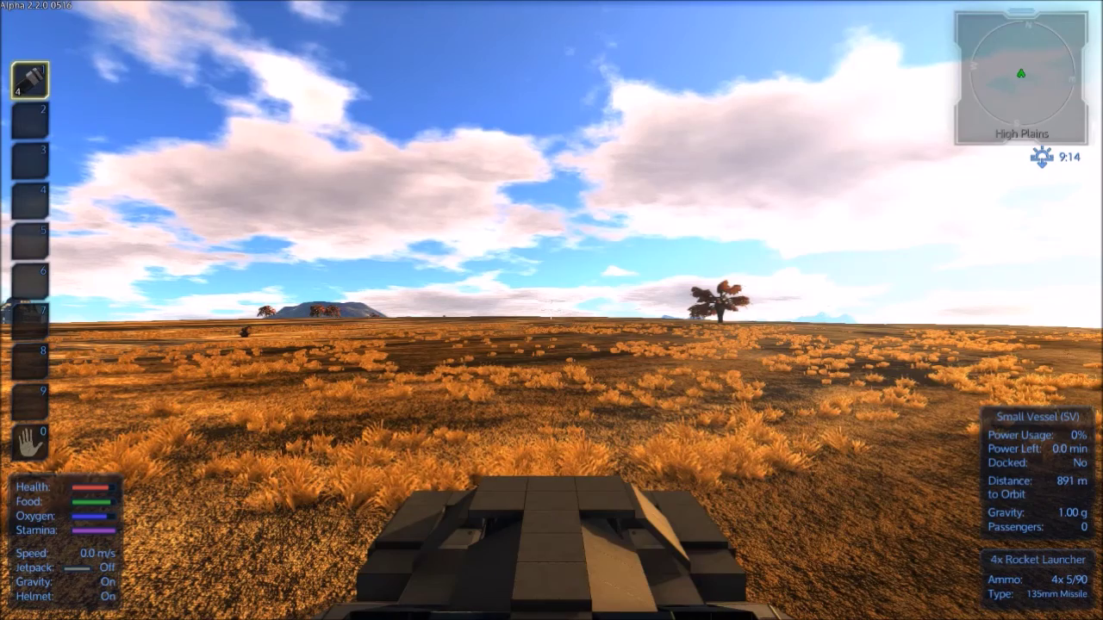
# Use a Small Medikit from the inventory, then lift the vessel off.
pyautogui.press('Tab')
pyautogui.keyDown('shift'); pyautogui.rightClick(422, 444); pyautogui.keyUp('shift')
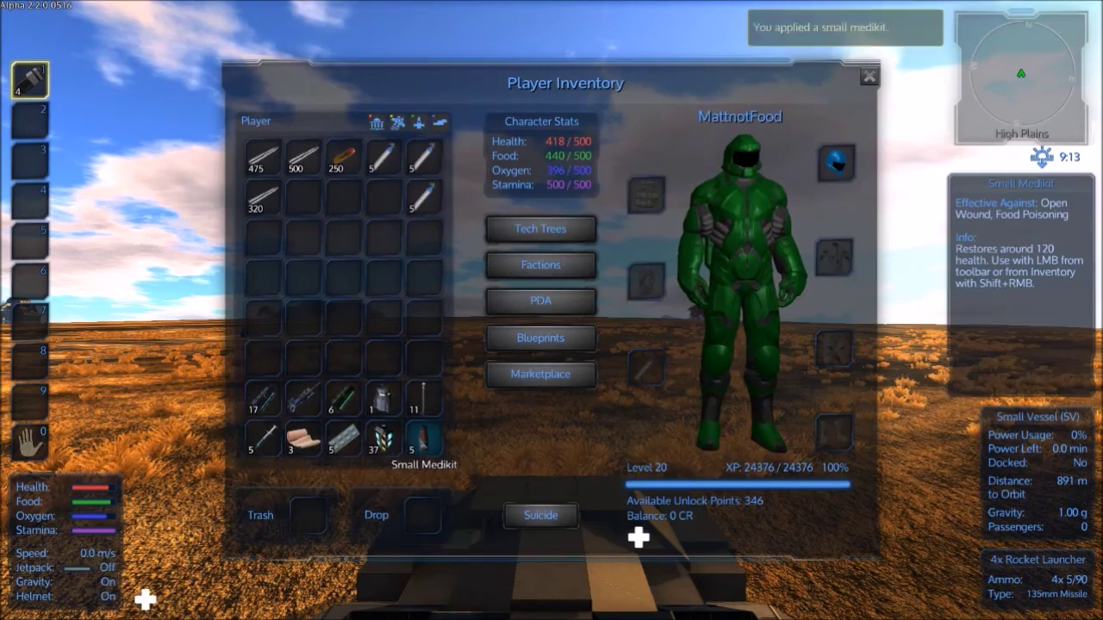
pyautogui.press('Tab')
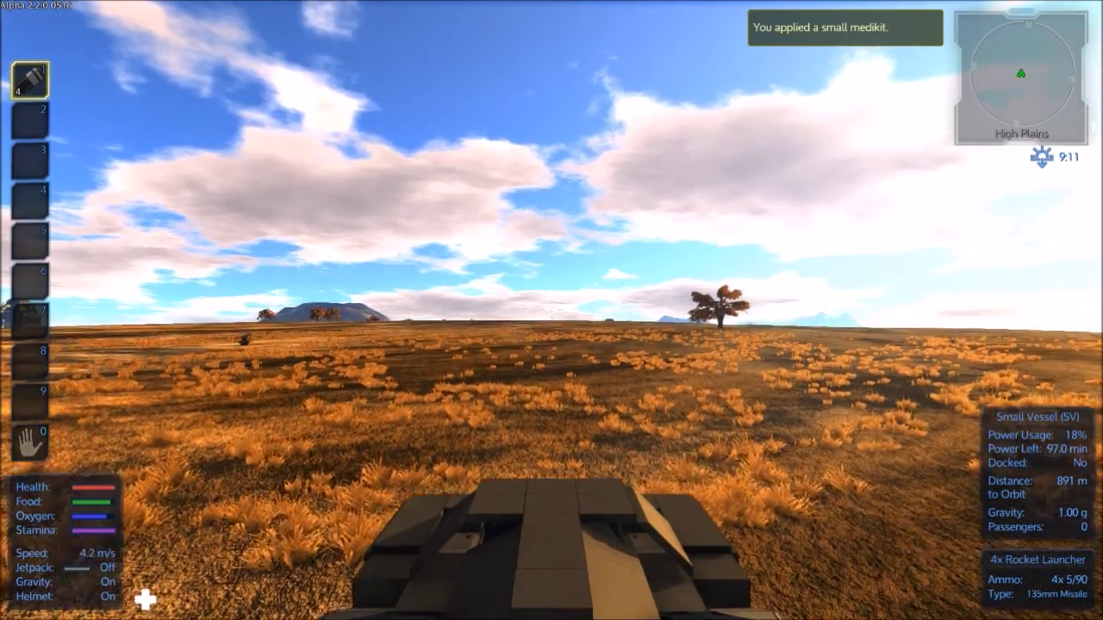
pyautogui.press('space')
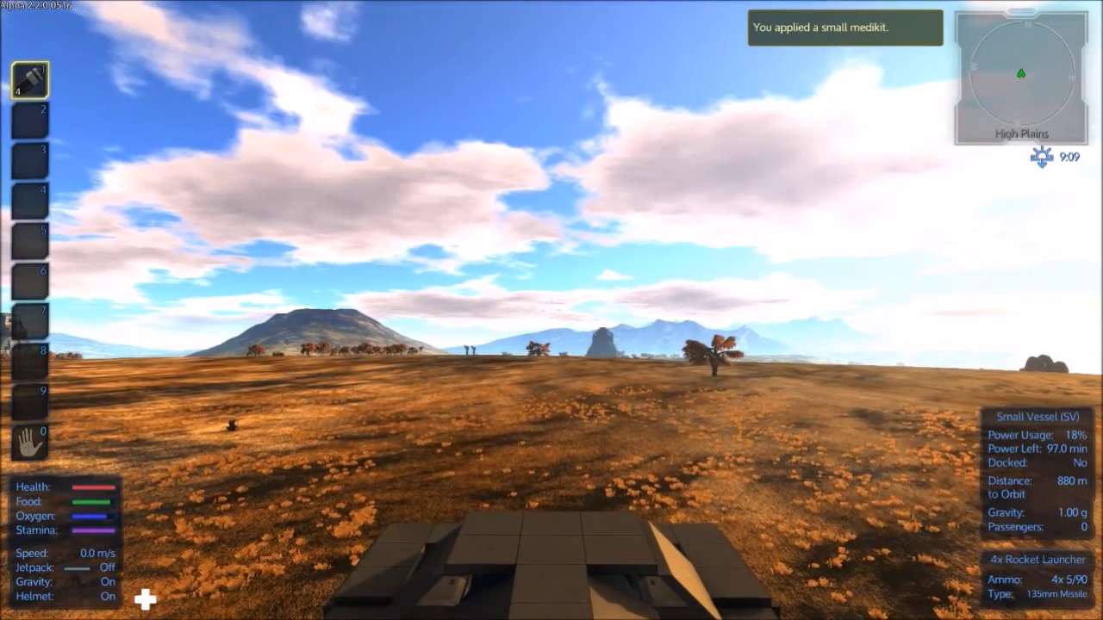
# Accelerate across the plains toward the Xenu Radar.
pyautogui.press('w')
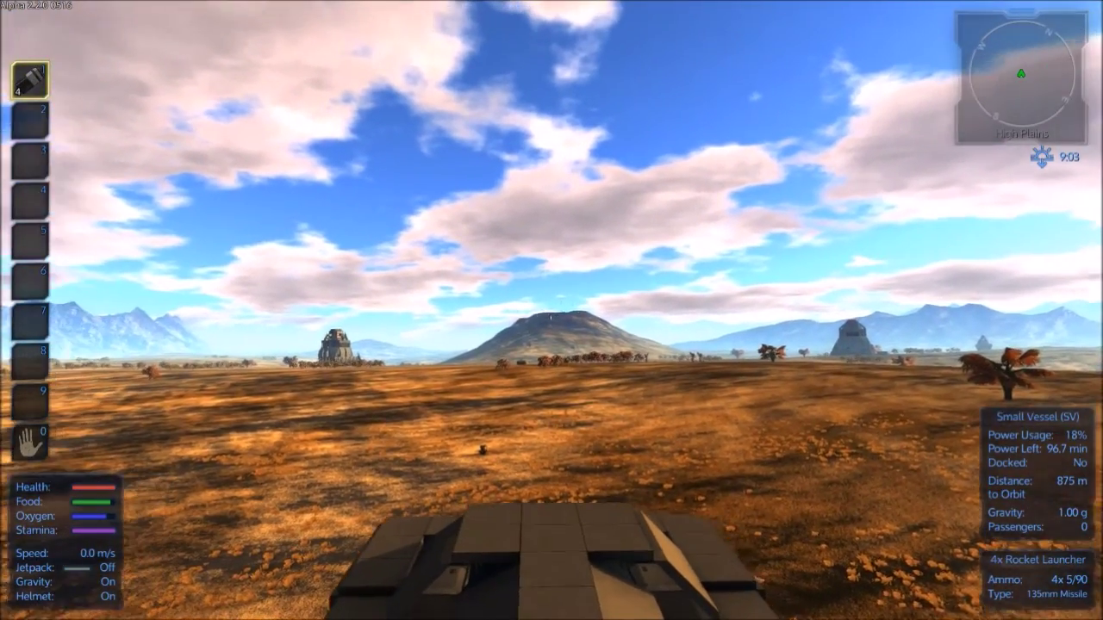
pyautogui.press('w')
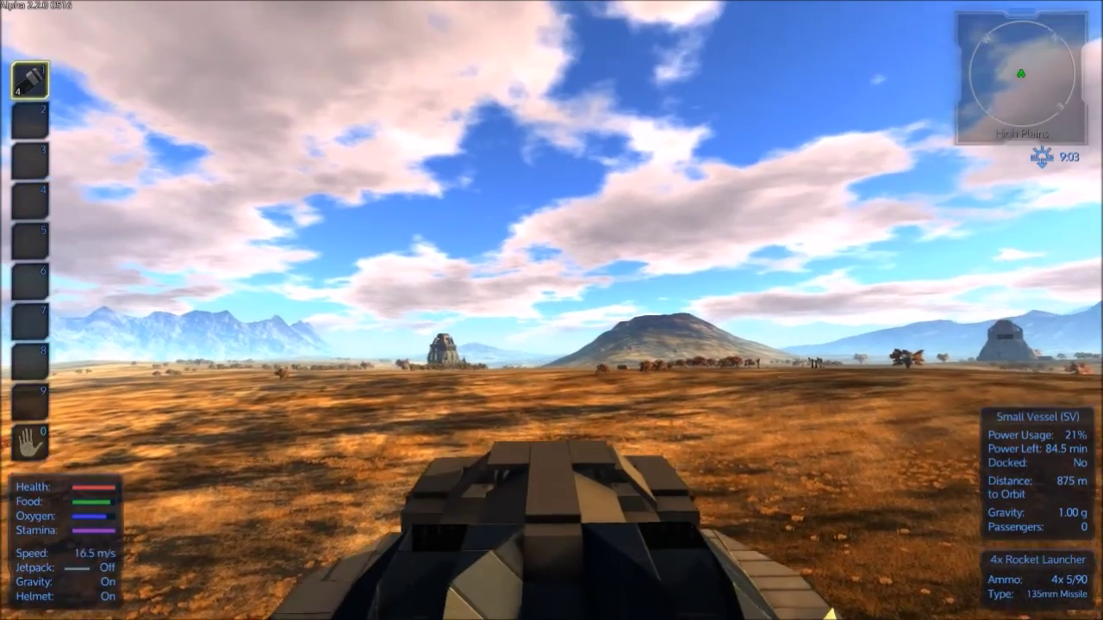
pyautogui.press('w')
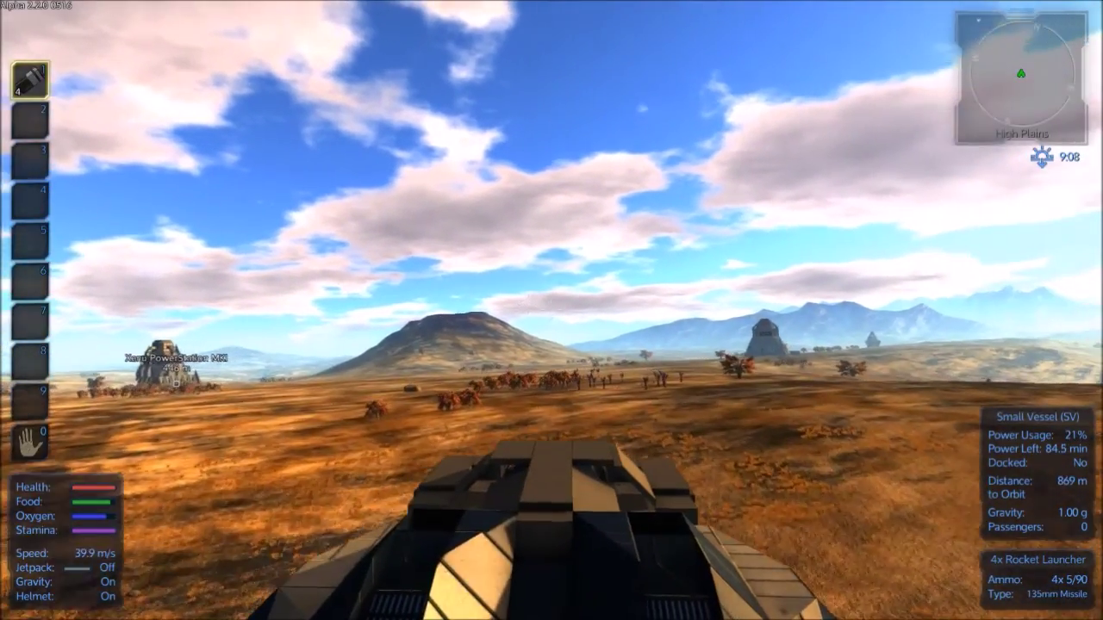
pyautogui.press('w')
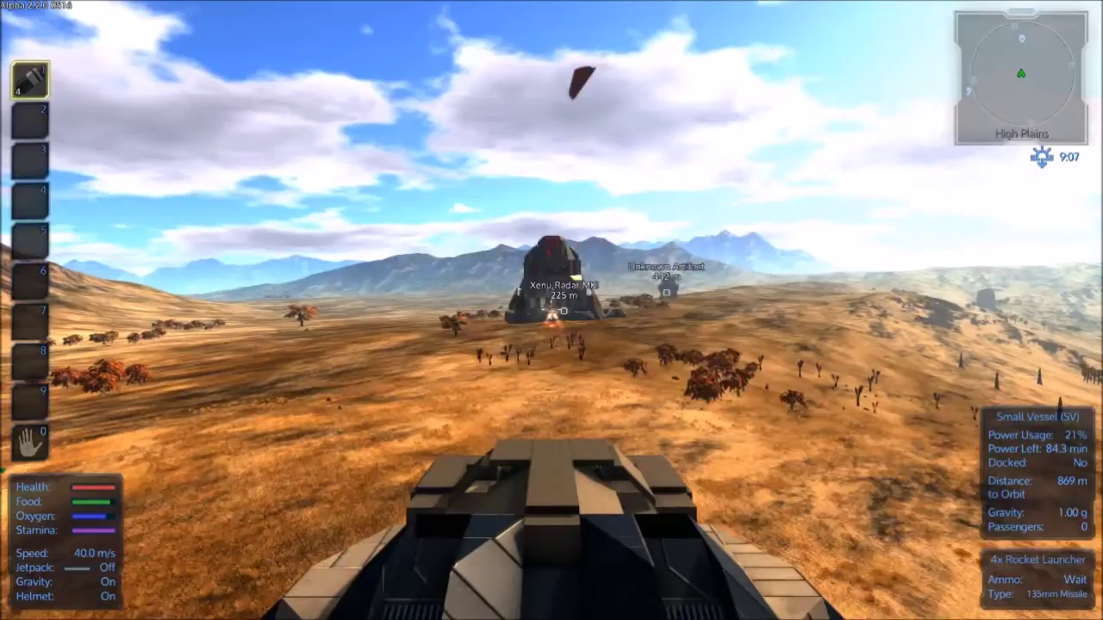
pyautogui.press('w')
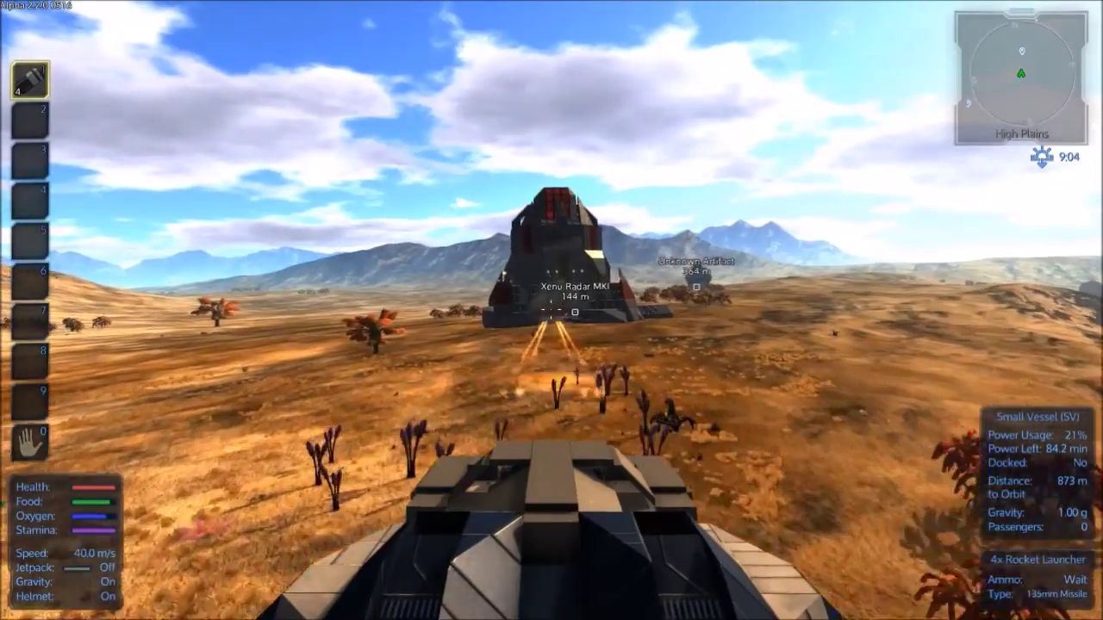
# Veer away from the radar and bank right to fly past the Xenu PowerStation.
pyautogui.press('a')
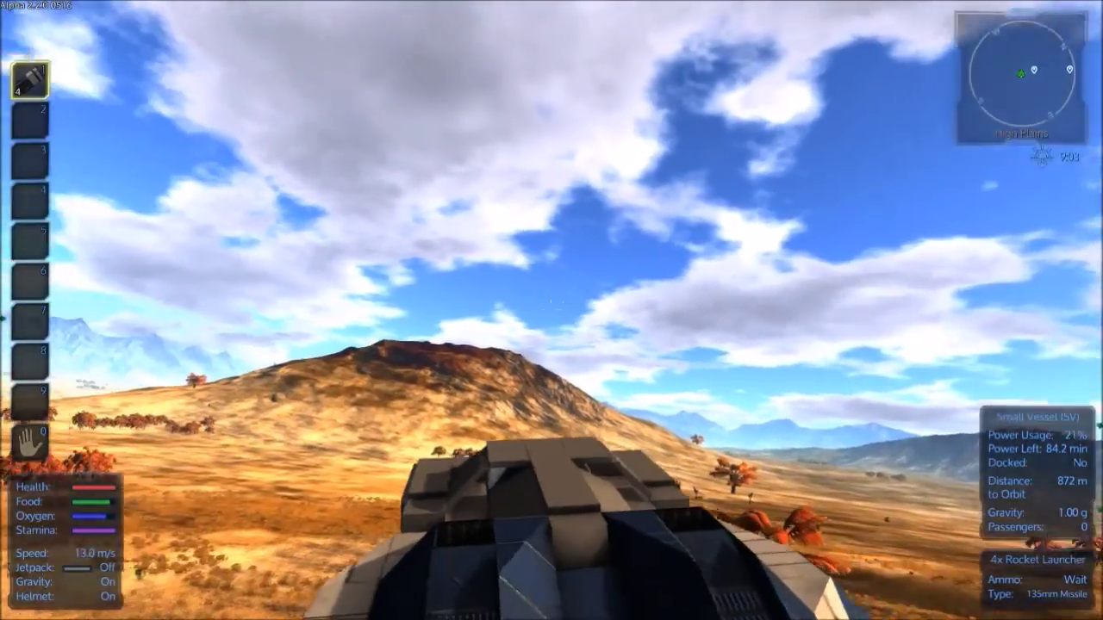
pyautogui.press('w')
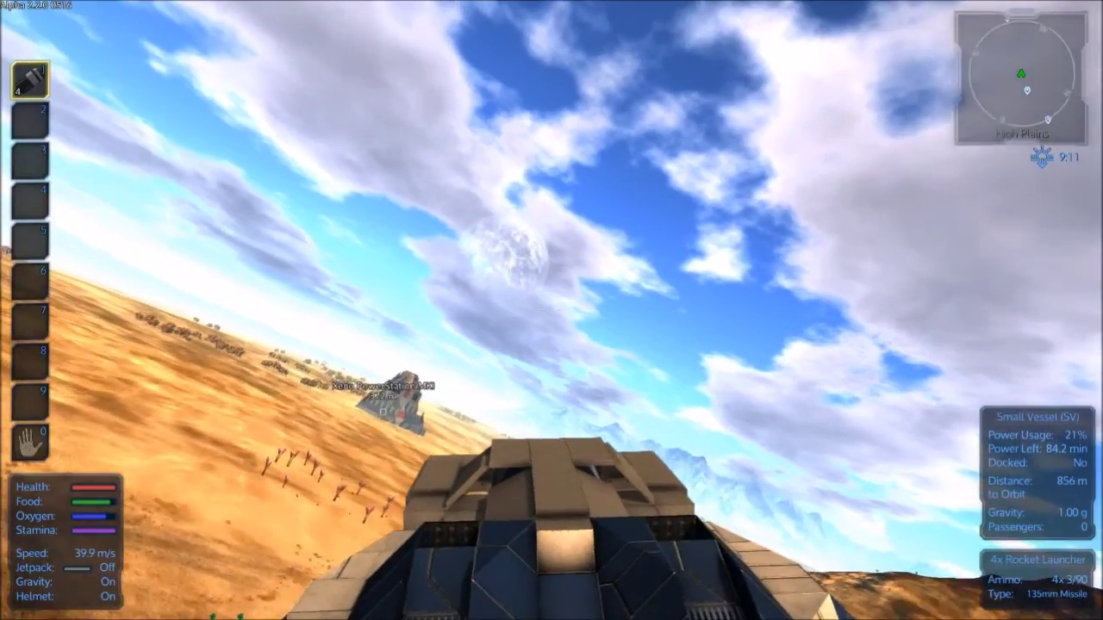
pyautogui.press('d')
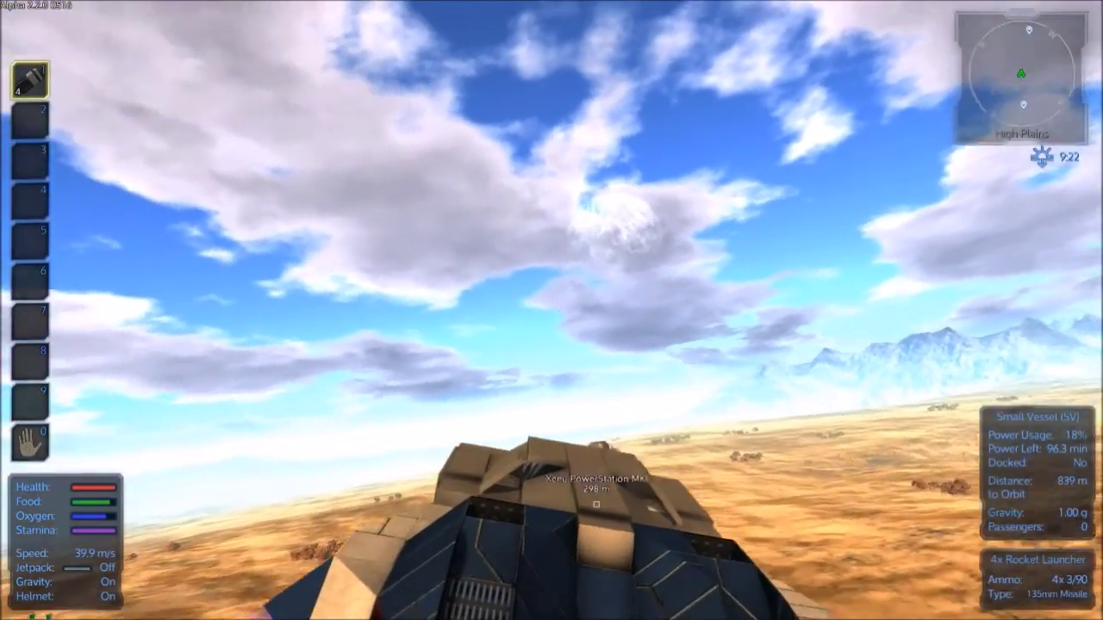
pyautogui.press('w')
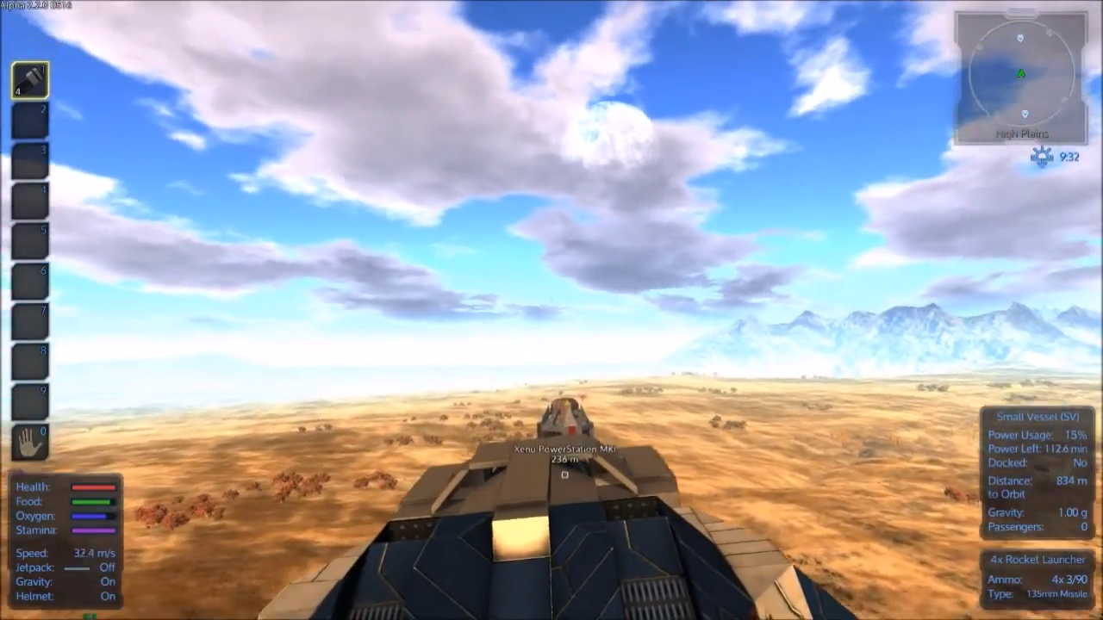
pyautogui.press('w')
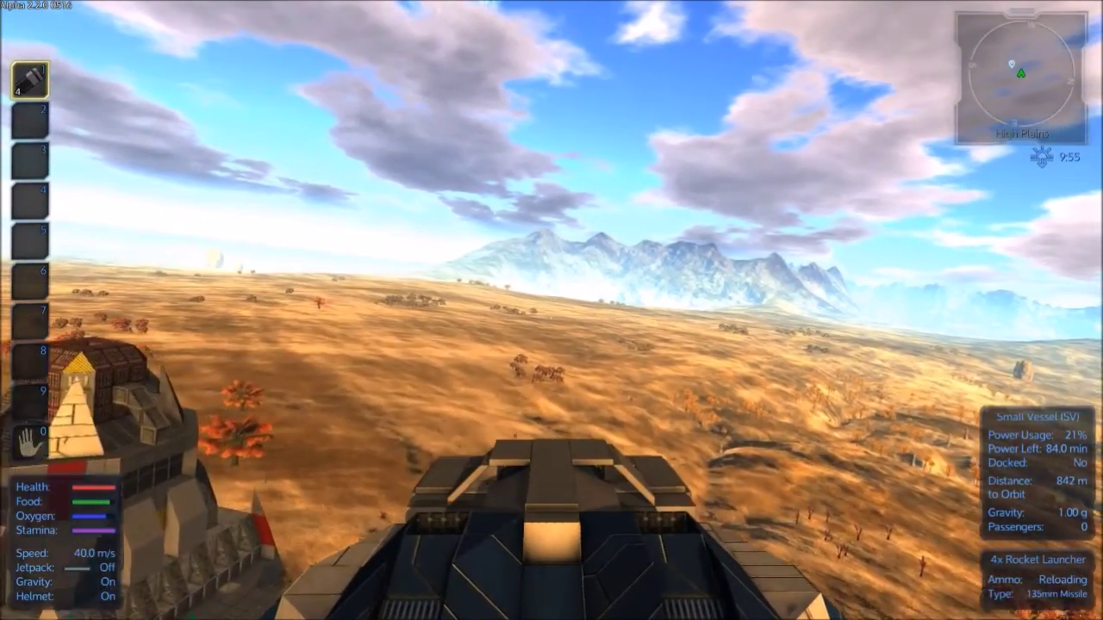
# Swing left around the PowerStation, then level out and accelerate toward the radar.
pyautogui.press('a')
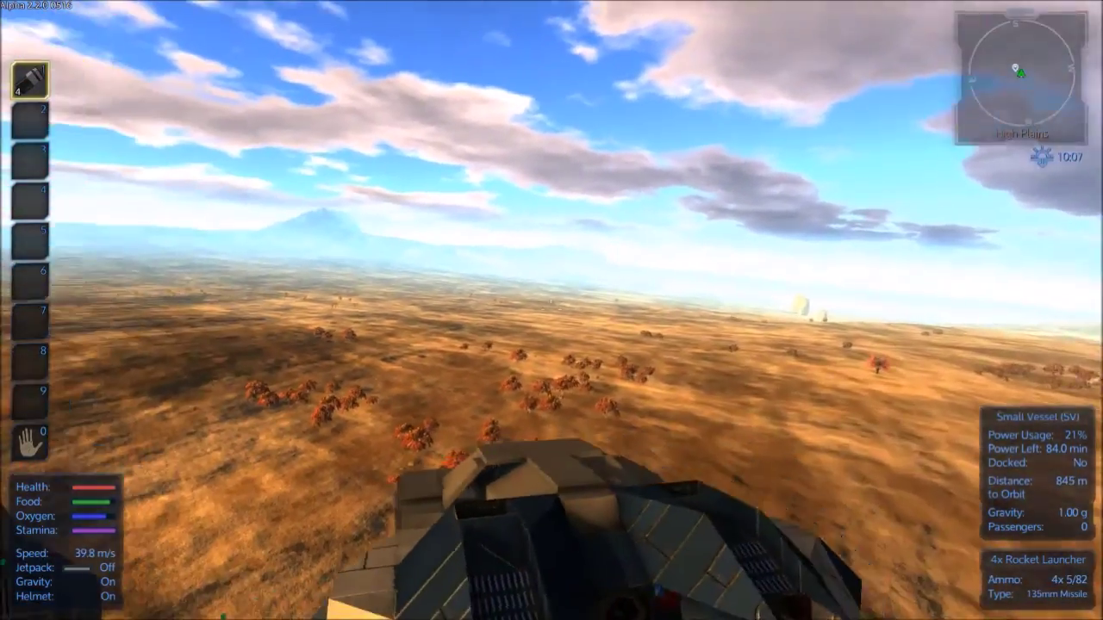
pyautogui.press('a')
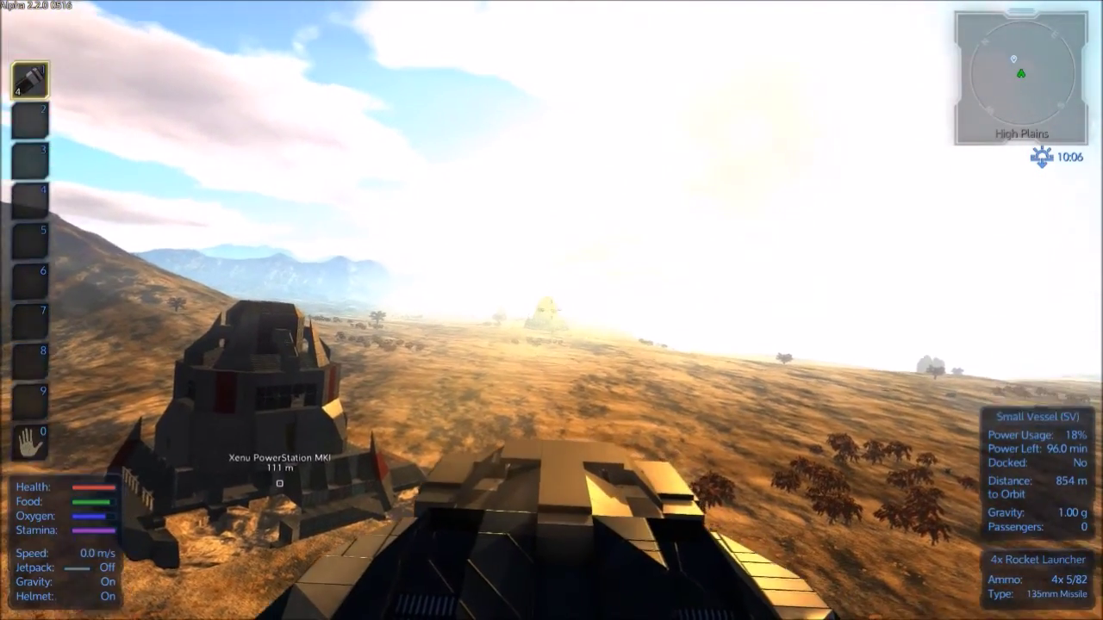
pyautogui.press('w')
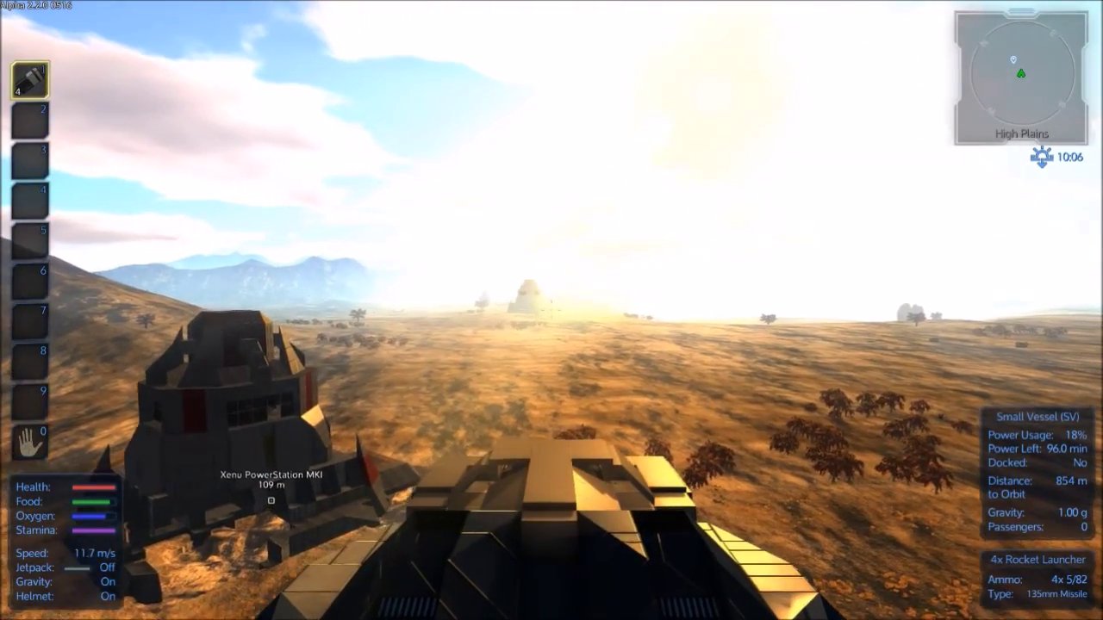
pyautogui.press('w')
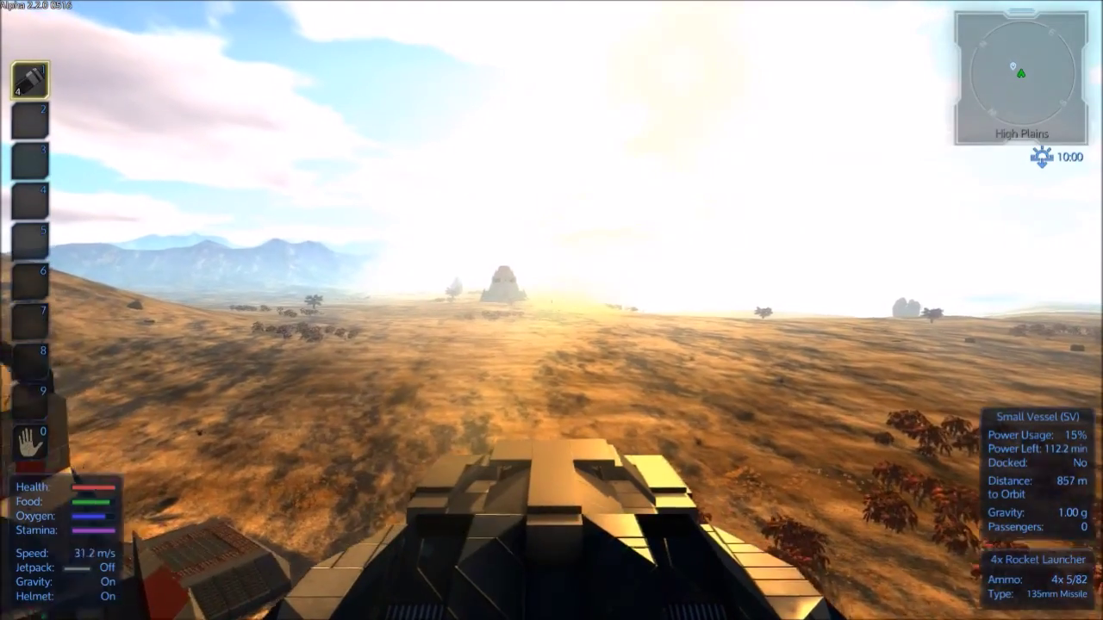
pyautogui.press('w')
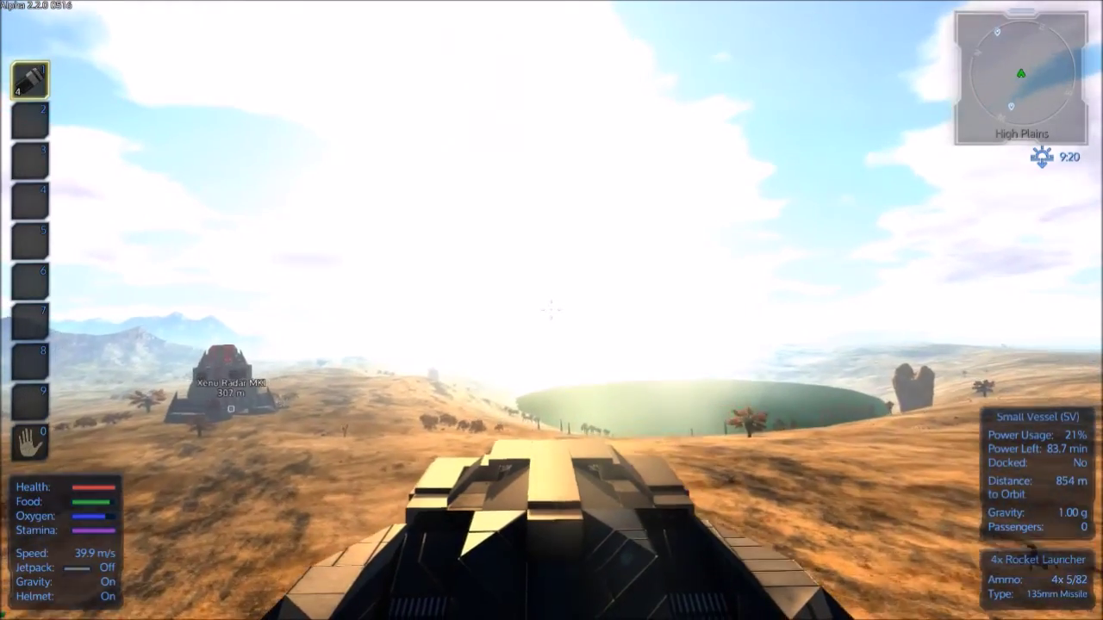
# Dip toward the Xenu Radar MKI, fire rockets at it, then turn away and back.
pyautogui.press('w')
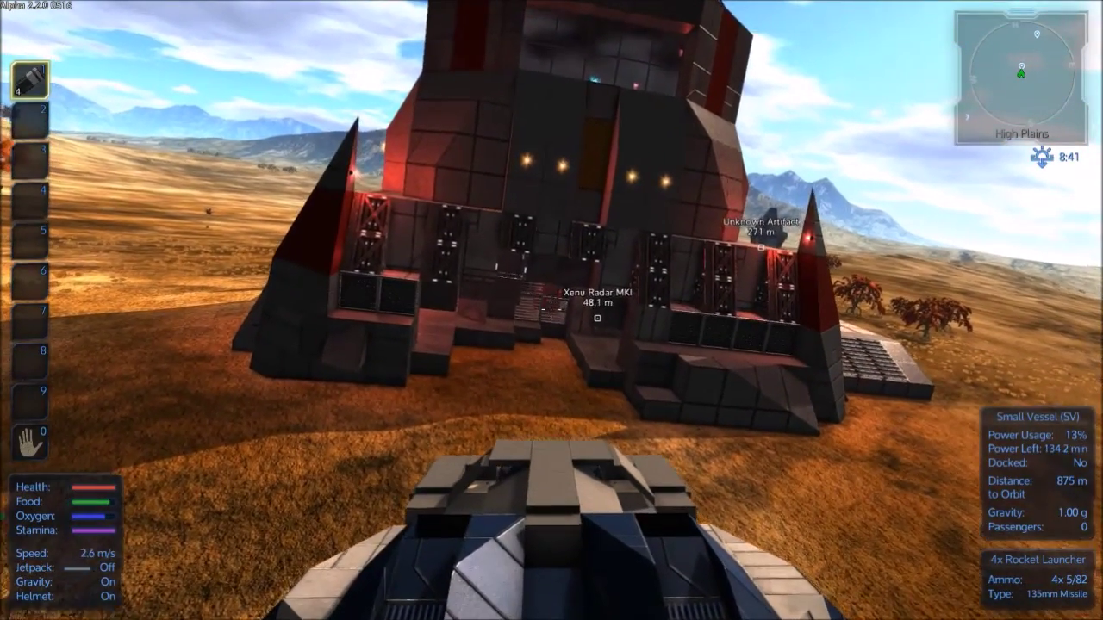
pyautogui.click(549, 308)
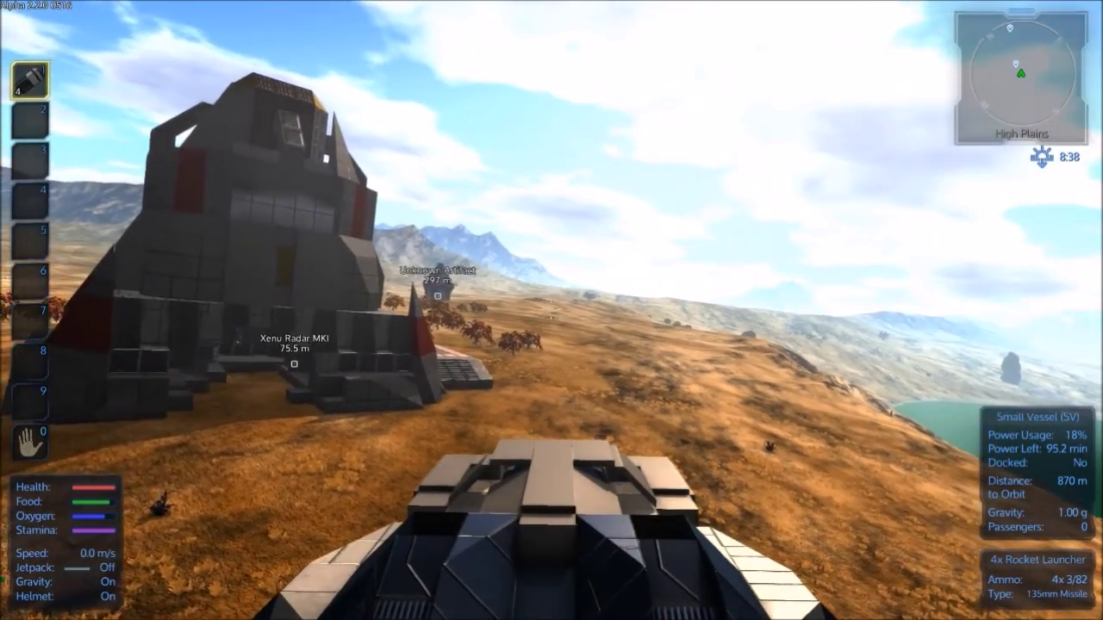
pyautogui.press('r')
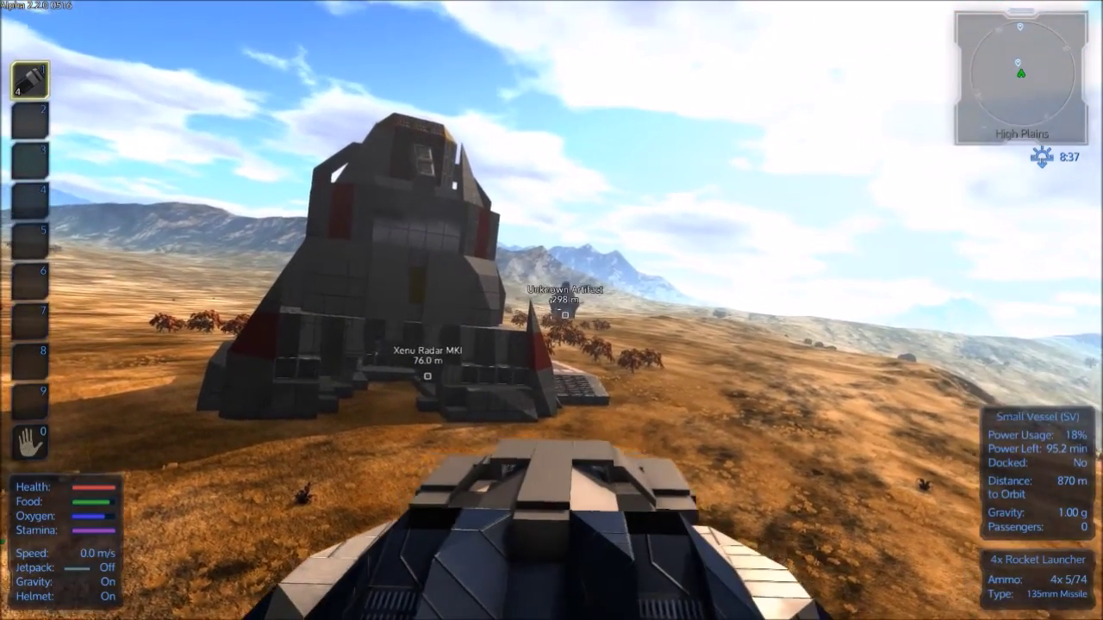
pyautogui.press('w')
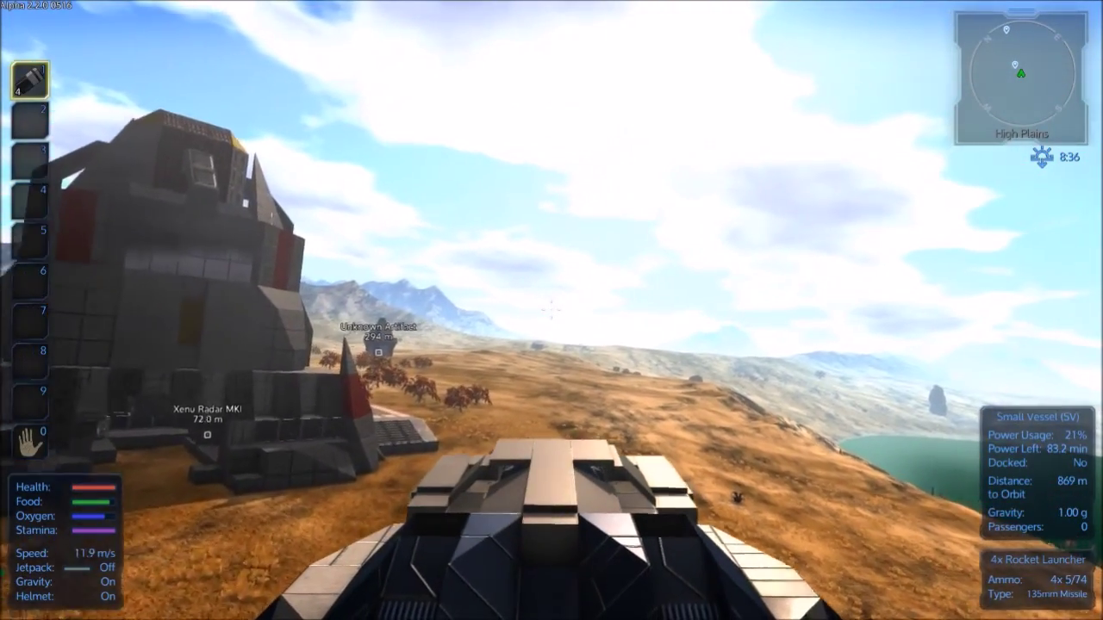
pyautogui.press('w')
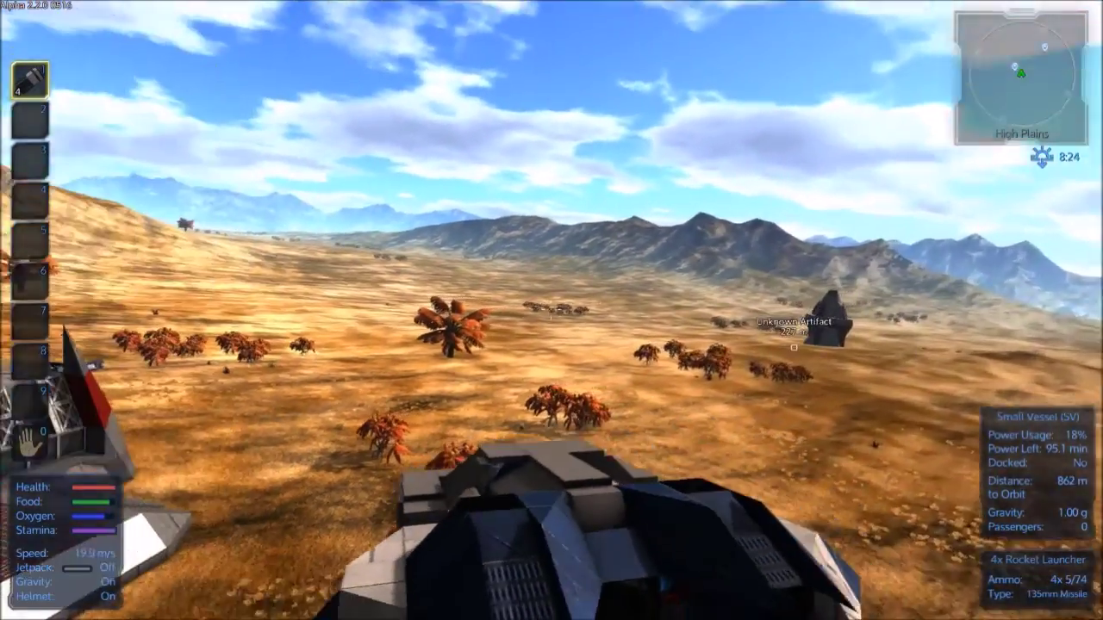
pyautogui.moveTo(551, 310); pyautogui.dragTo(259, 310)
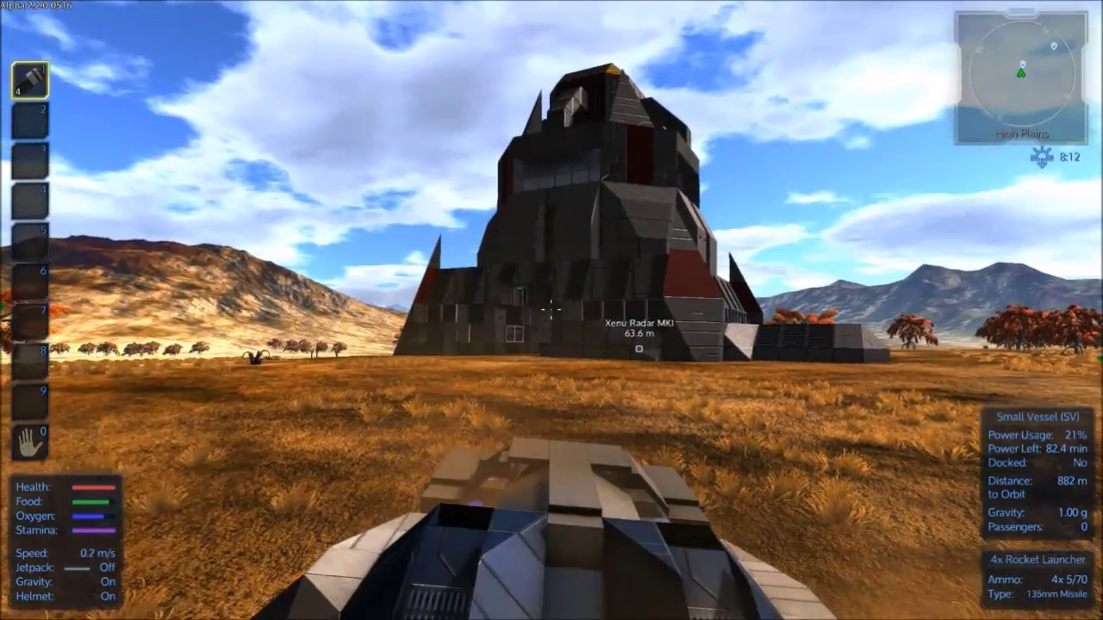
# Exit the vessel, shoot the scorpion with the Pulse Rifle, reload, and walk toward the radar.
pyautogui.press('f')
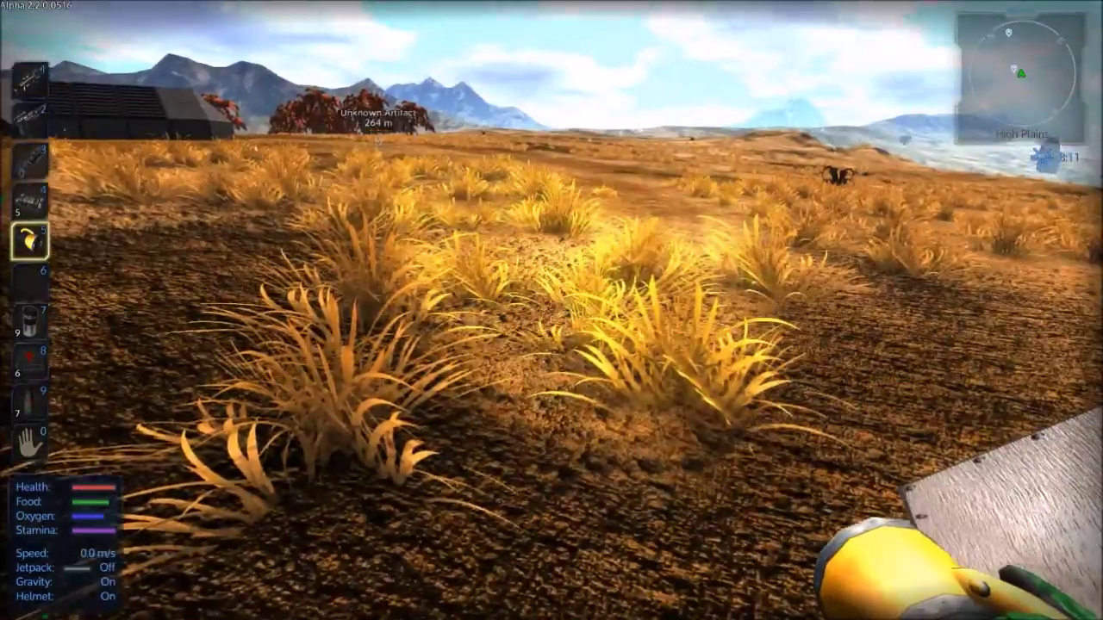
pyautogui.press('1')
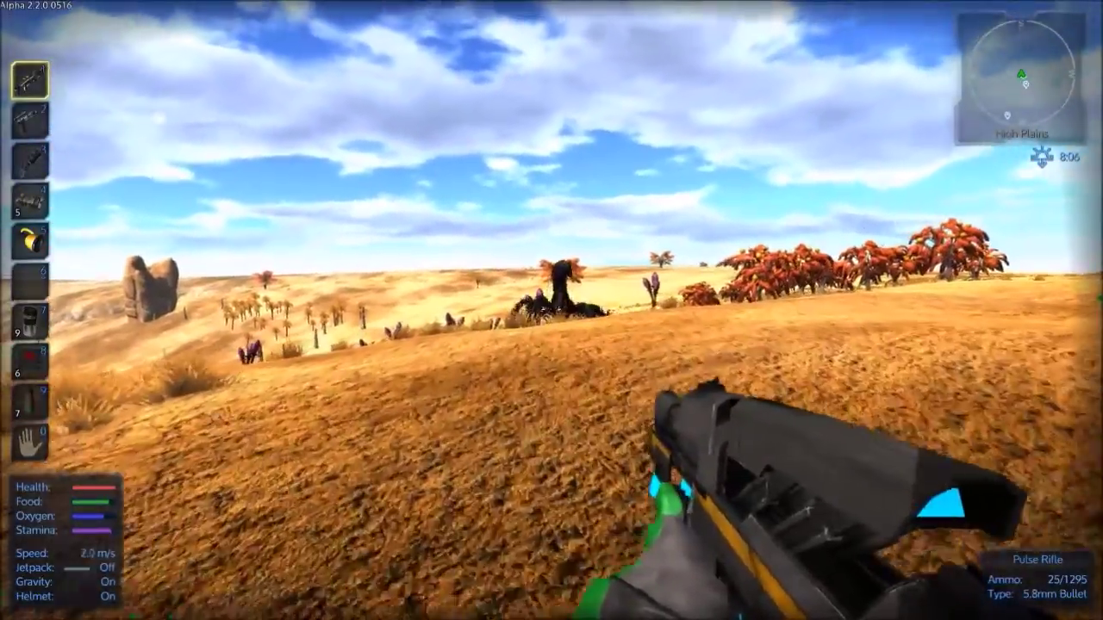
pyautogui.click(551, 310)
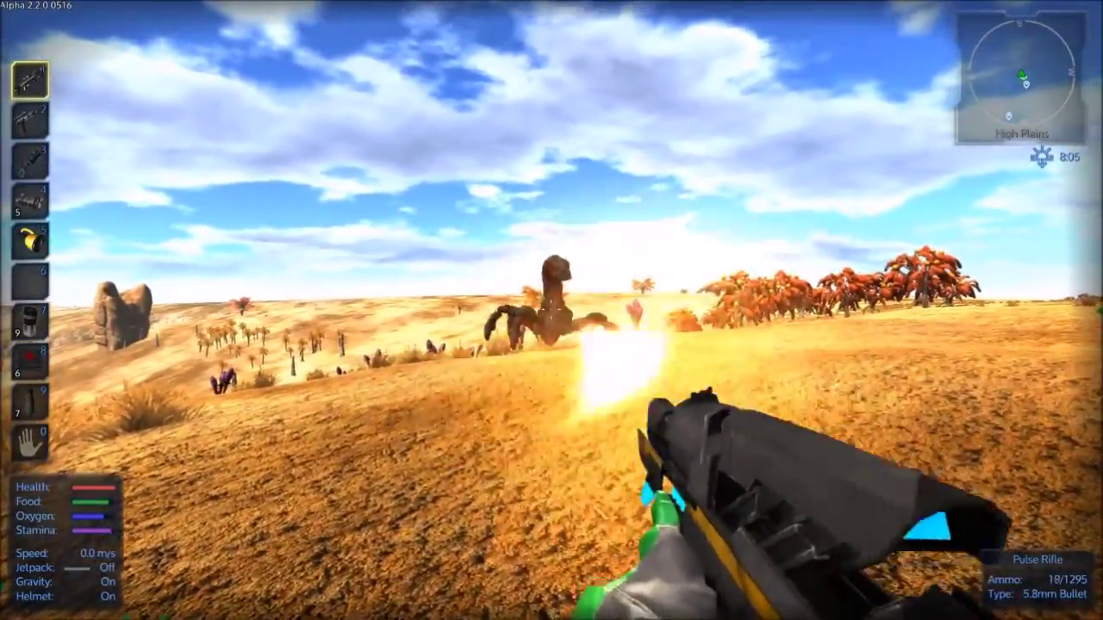
pyautogui.press('r')
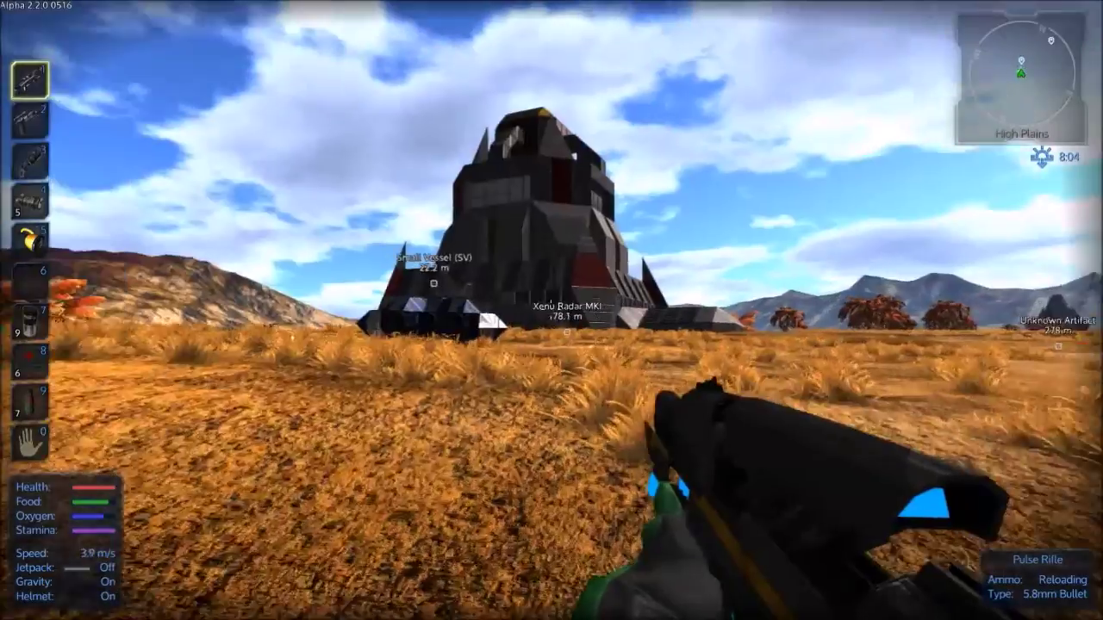
pyautogui.press('w')
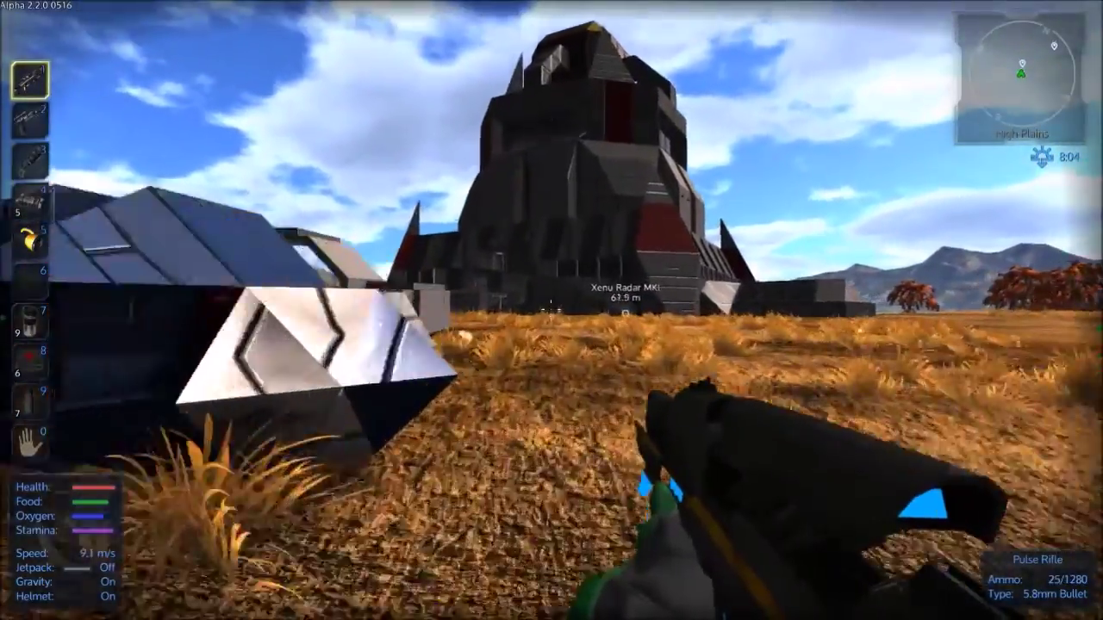
pyautogui.press('w')
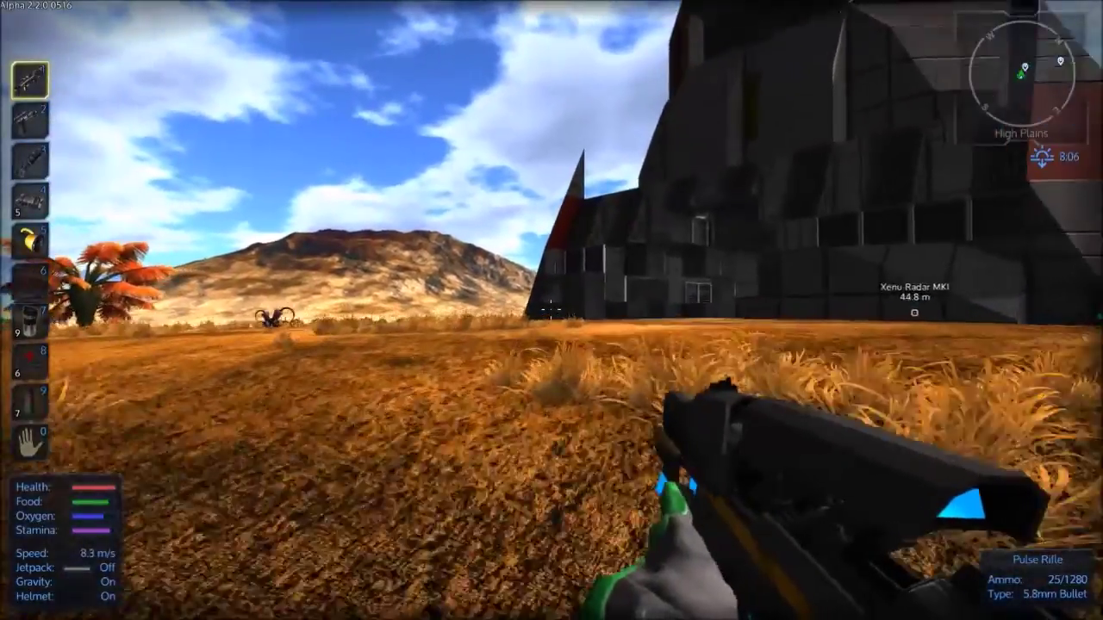
# Walk into the Xenu Radar structure and through its interior.
pyautogui.press('w')
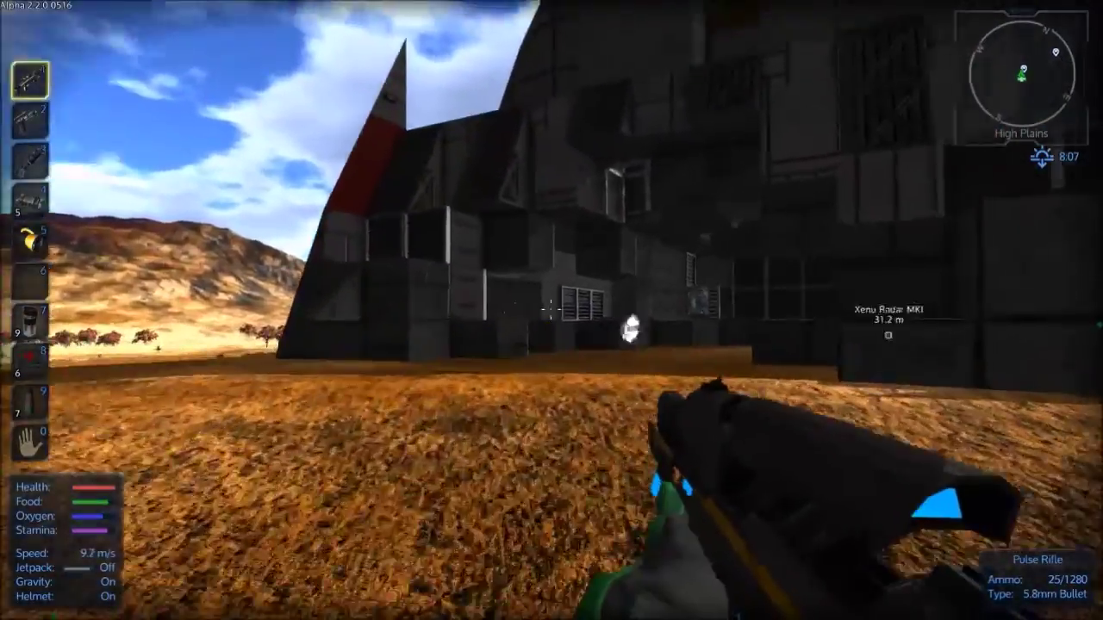
pyautogui.press('w')
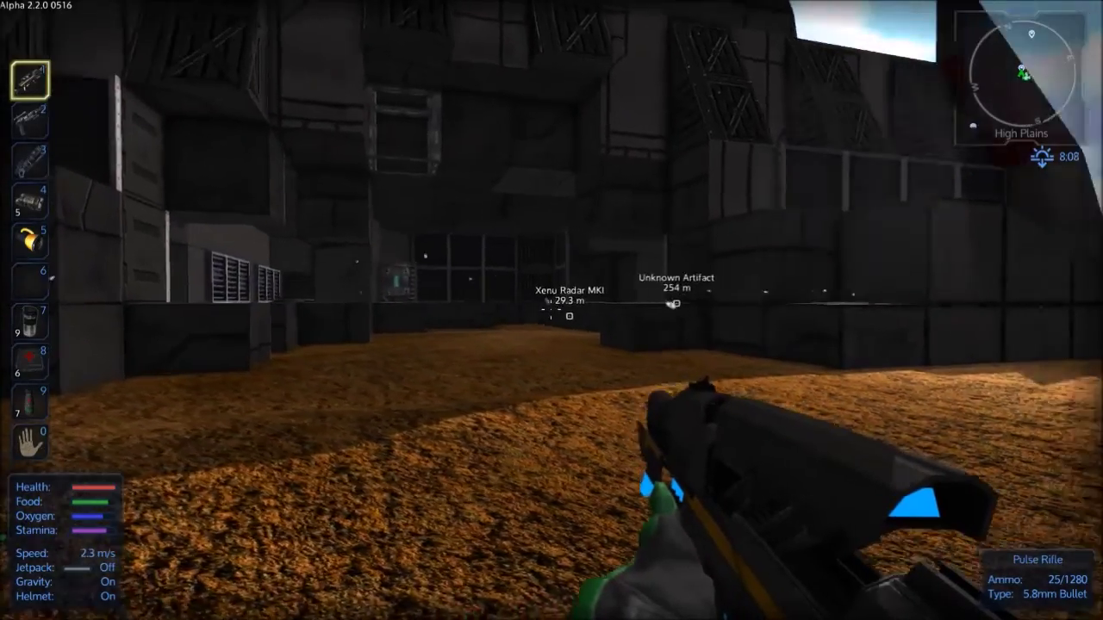
pyautogui.press('w')
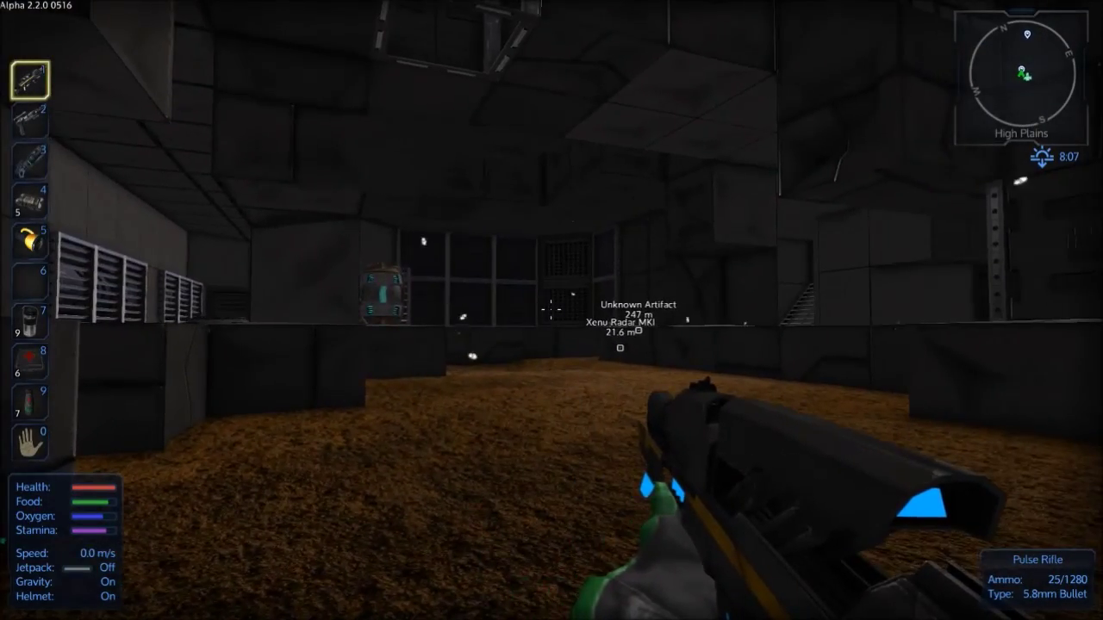
pyautogui.press('w')
pyautogui.press('w')
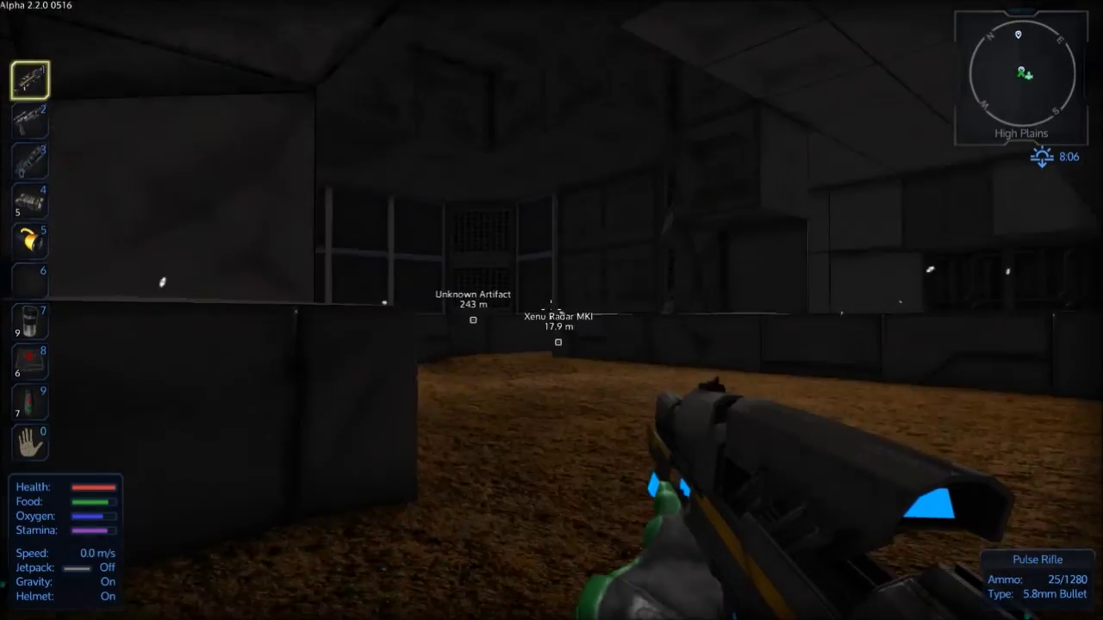
pyautogui.press('w')
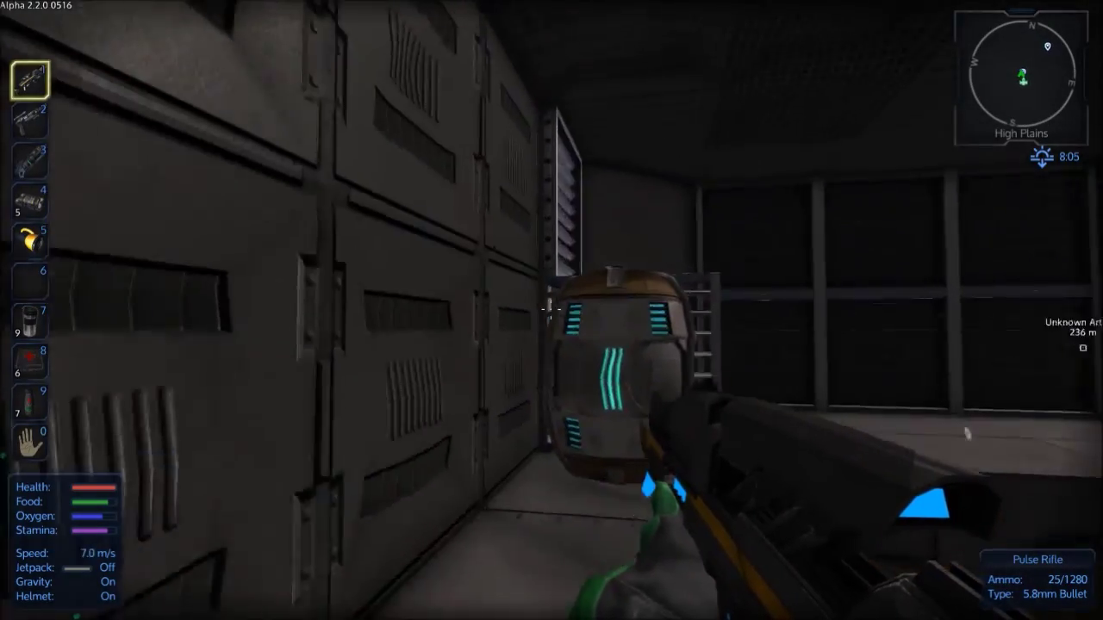
# Open the Alien Container's inventory, then close it.
pyautogui.press('a')
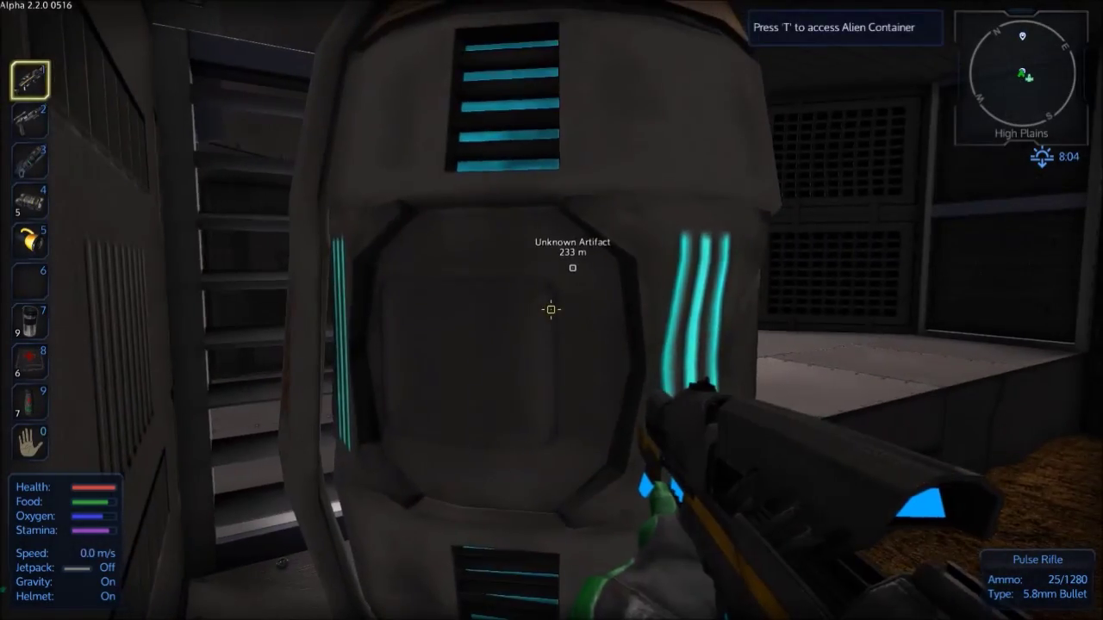
pyautogui.press('t')
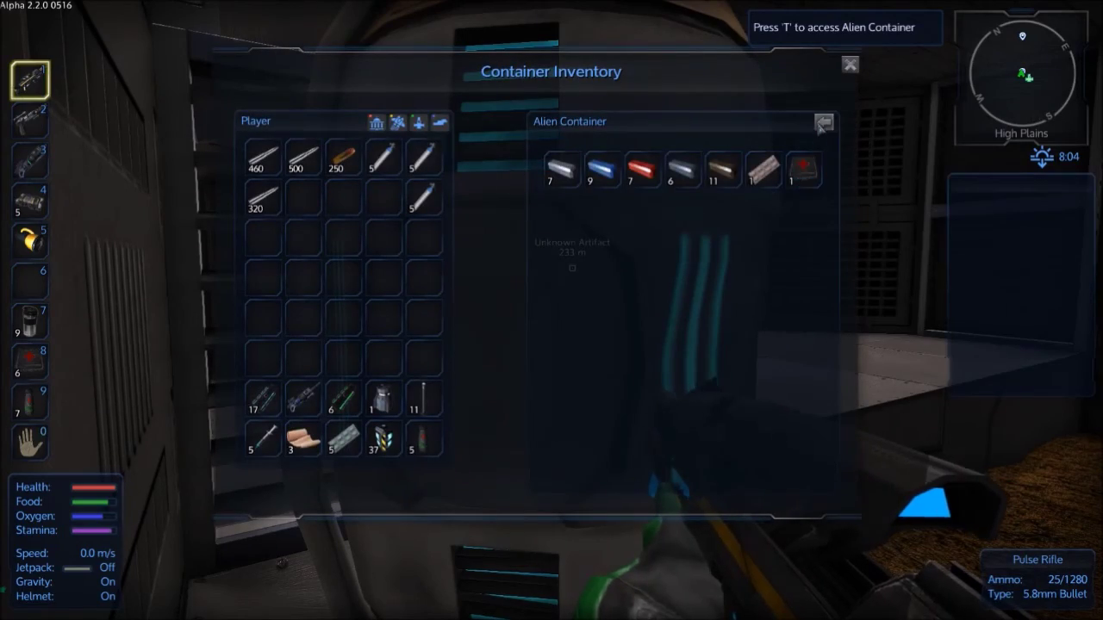
pyautogui.press('Escape')
# Turn around and walk into the dark building interior.
pyautogui.press('w')
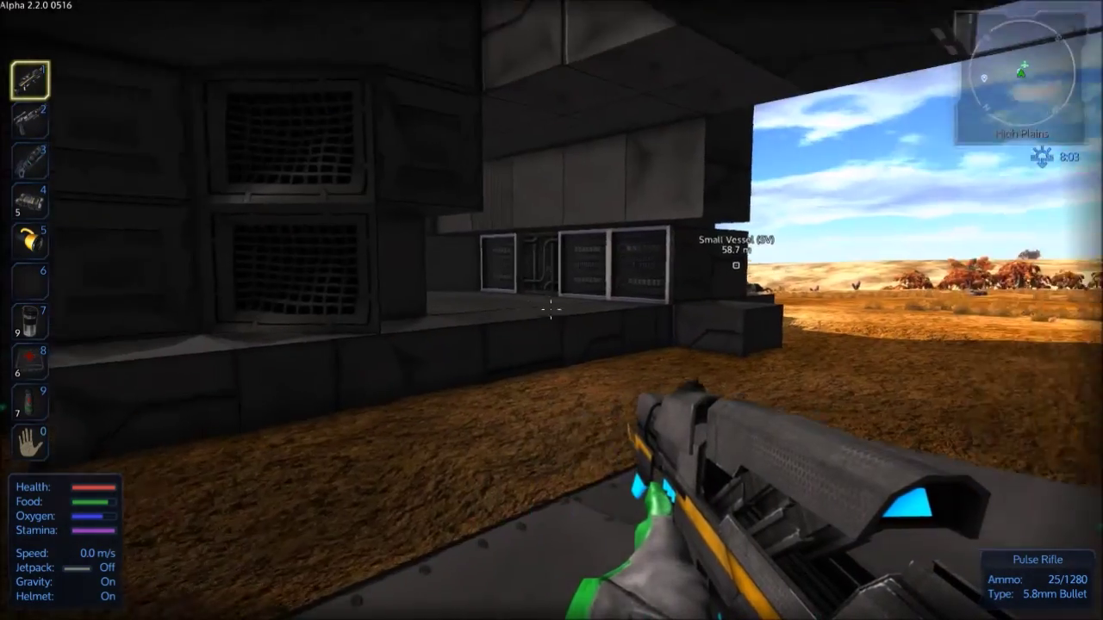
pyautogui.press('w')
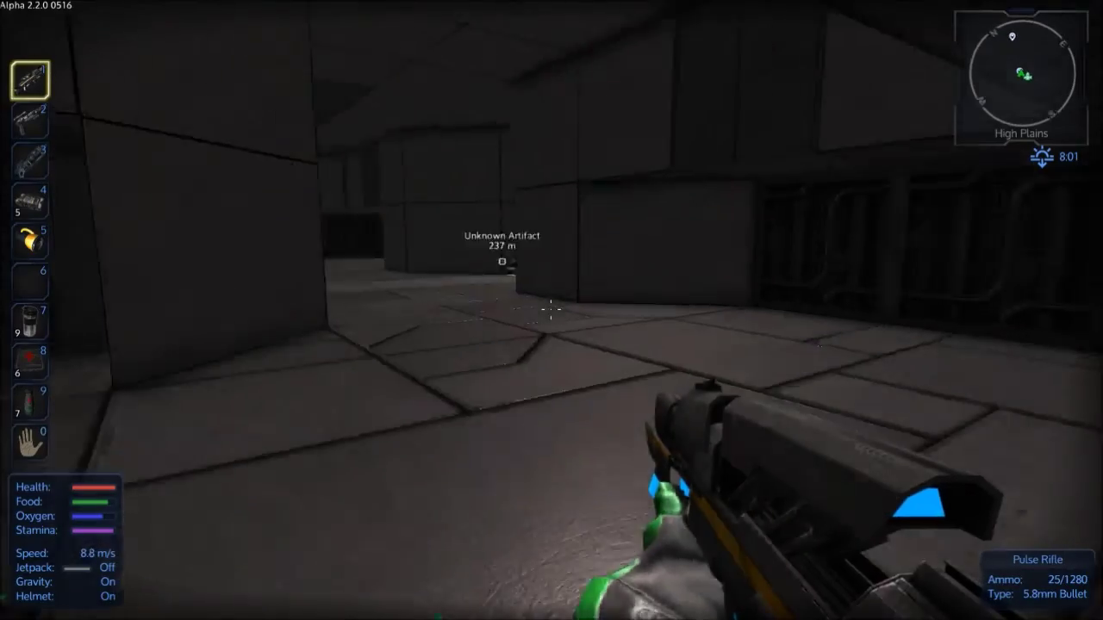
pyautogui.press('w')
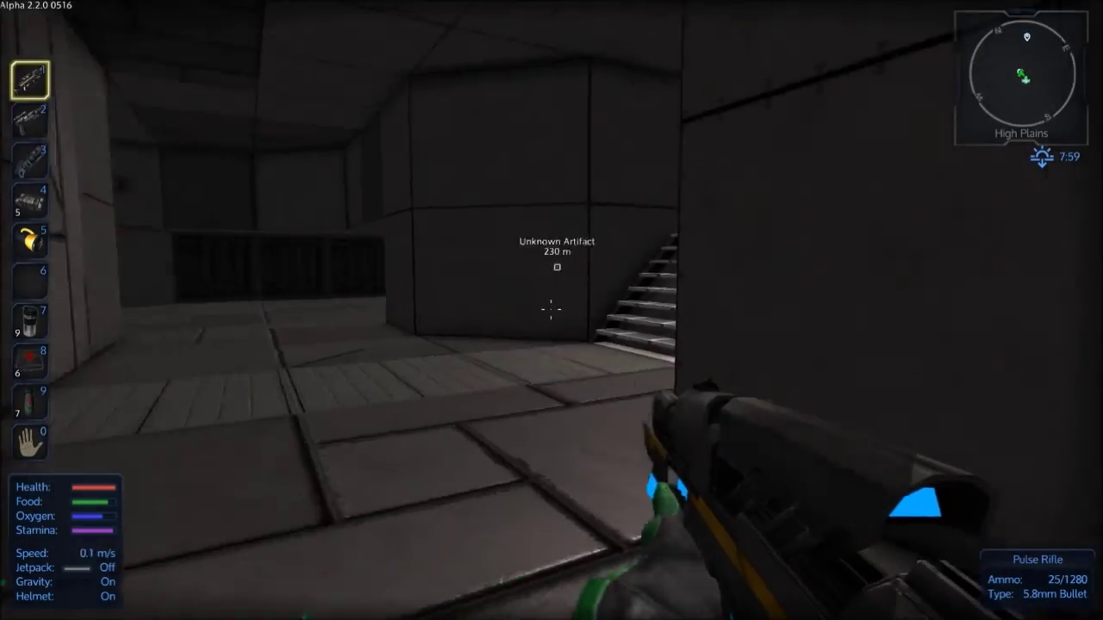
pyautogui.press('w')
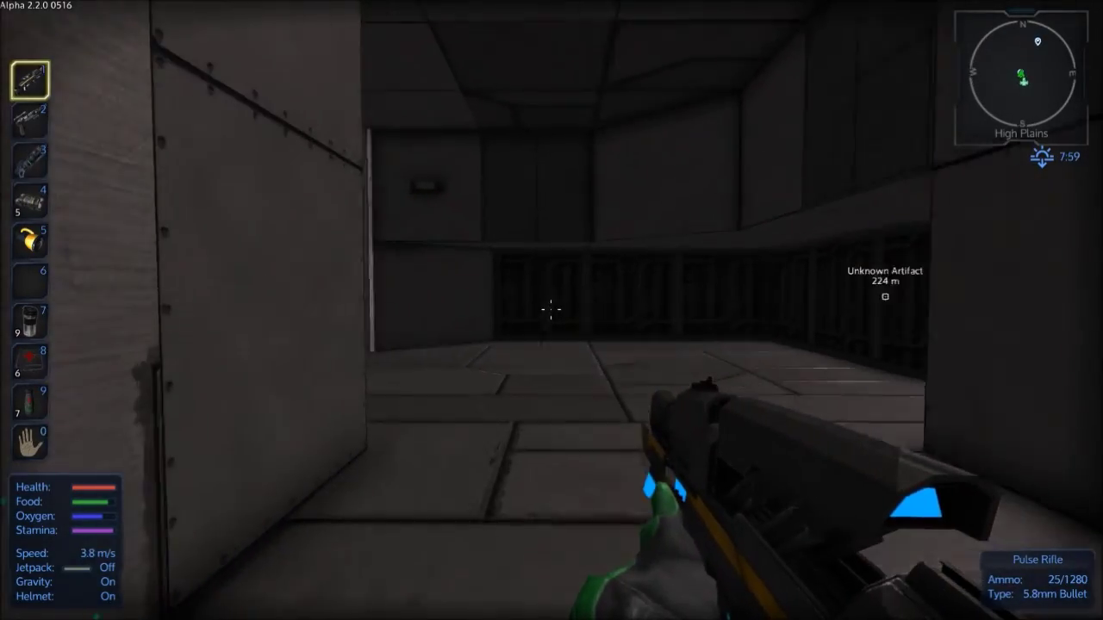
# Dismantle the yellow floor pad and the automatic door with the Multi Tool.
pyautogui.press('w')
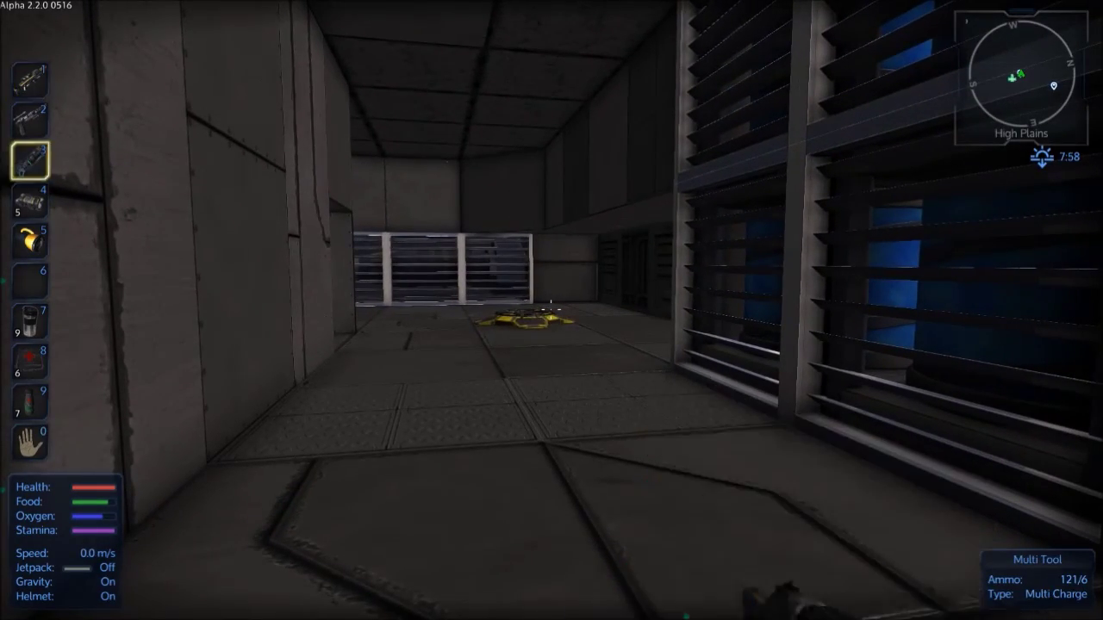
pyautogui.press('w')
pyautogui.click(551, 310)
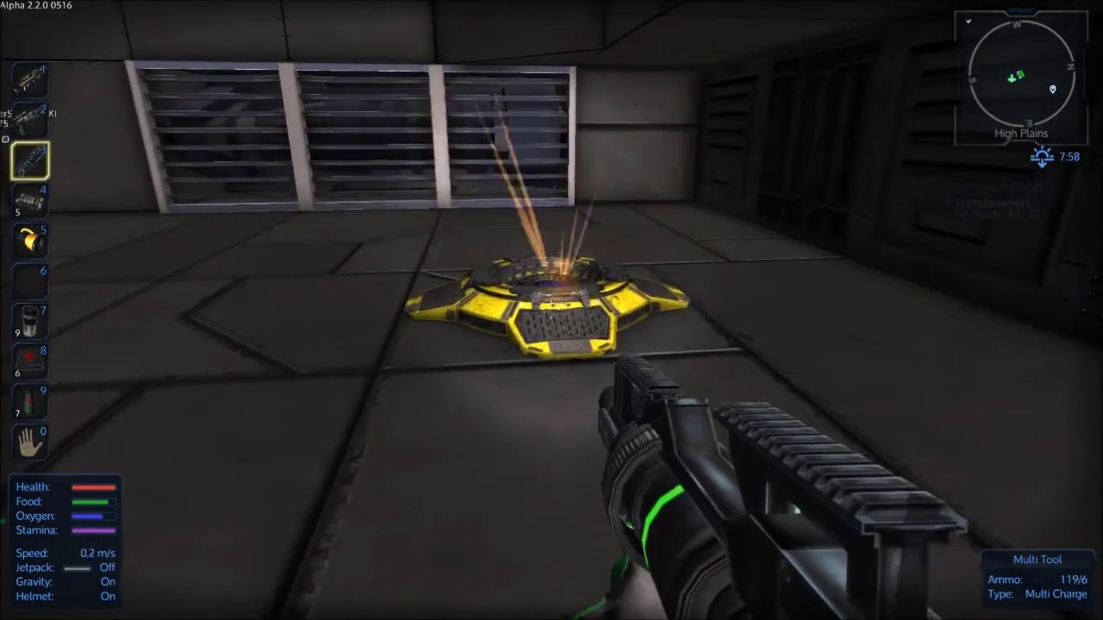
pyautogui.press('w')
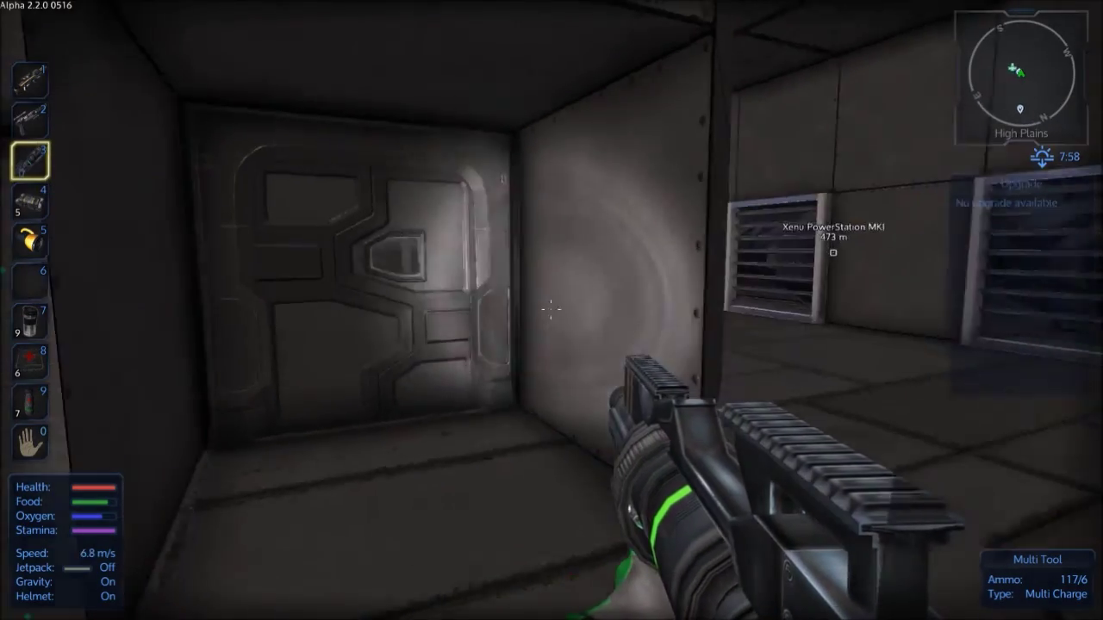
pyautogui.click(551, 310)
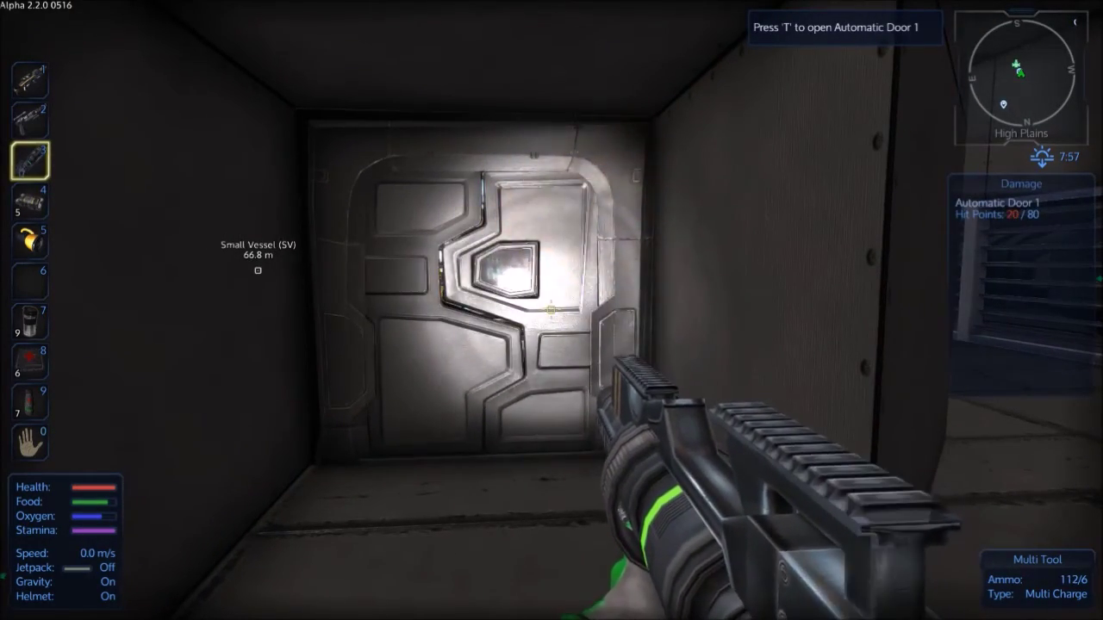
pyautogui.click(552, 310)
pyautogui.press('w')
pyautogui.click(552, 310)
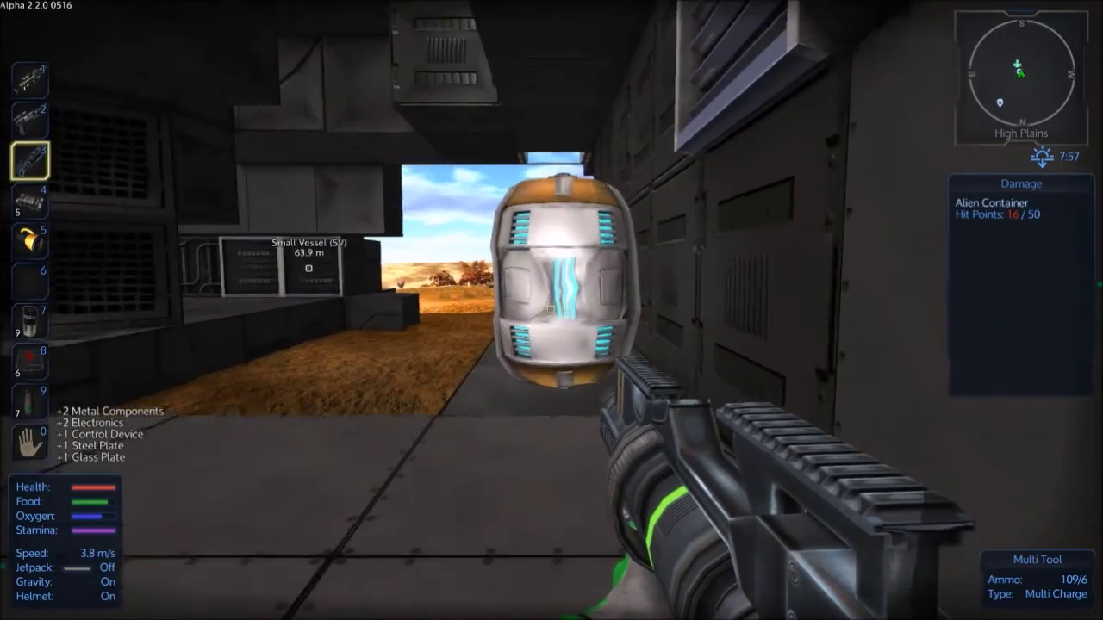
# Step out onto the grass, then head back through the corridor to the stairs.
pyautogui.press('w')
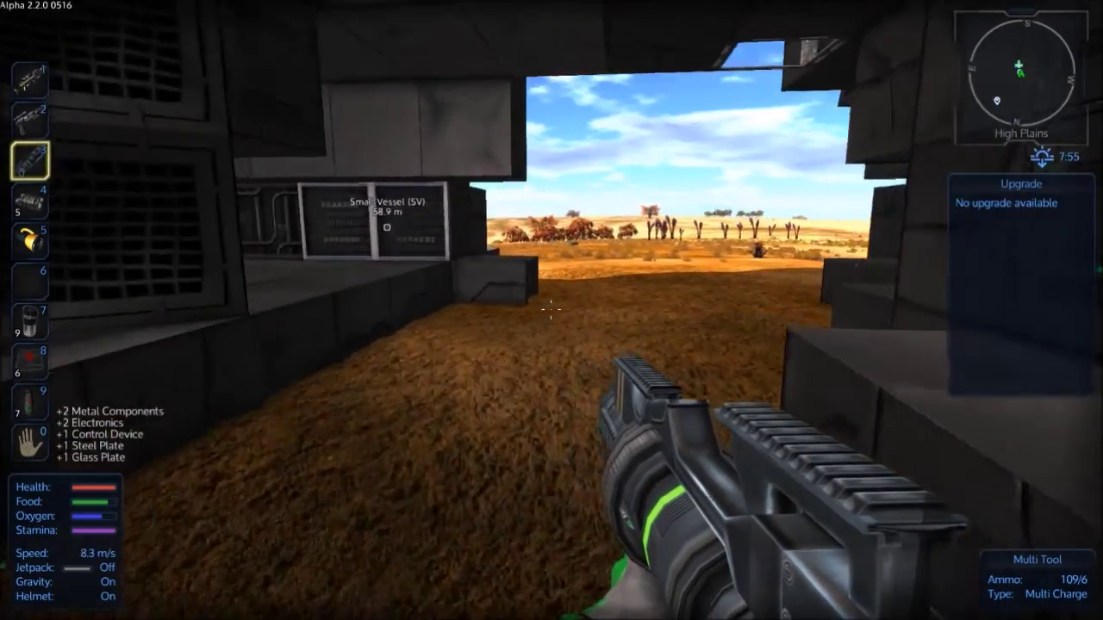
pyautogui.press('w')
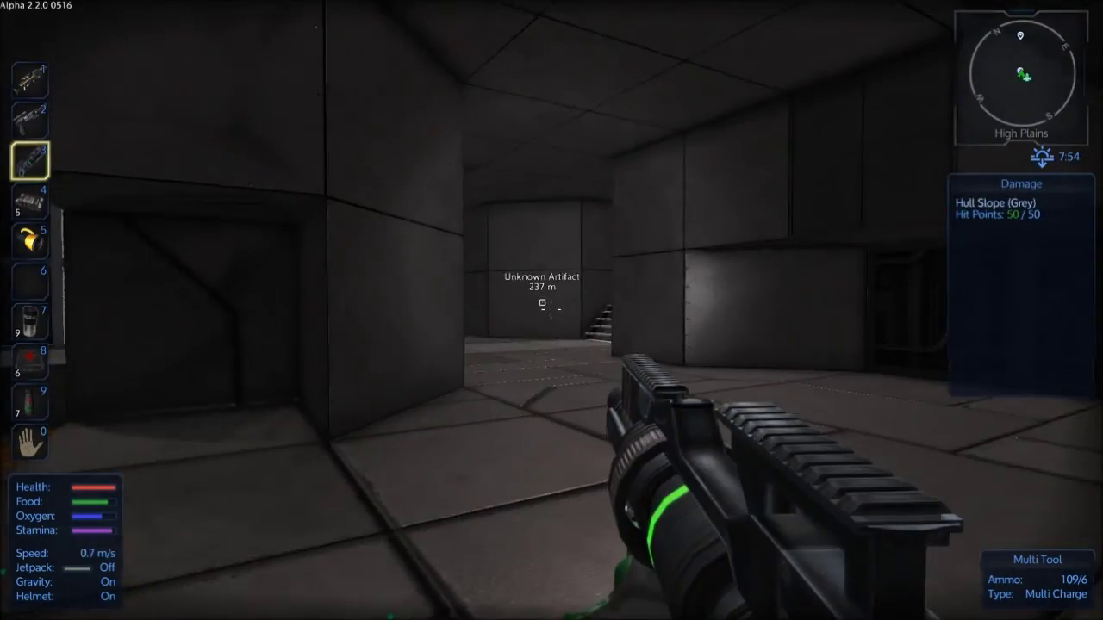
pyautogui.press('w')
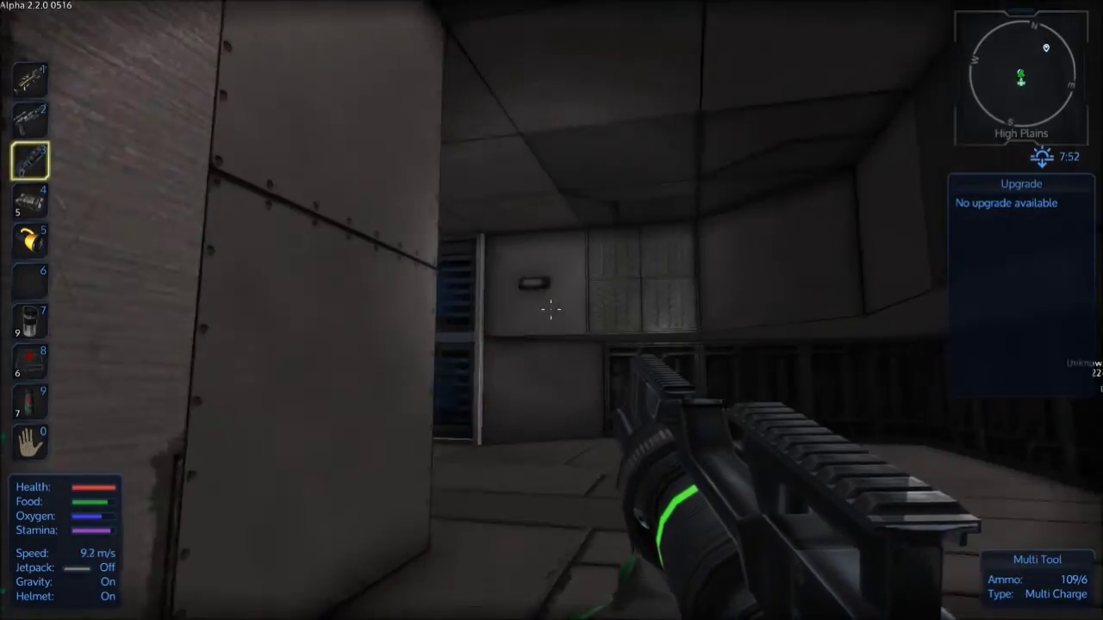
pyautogui.press('w')
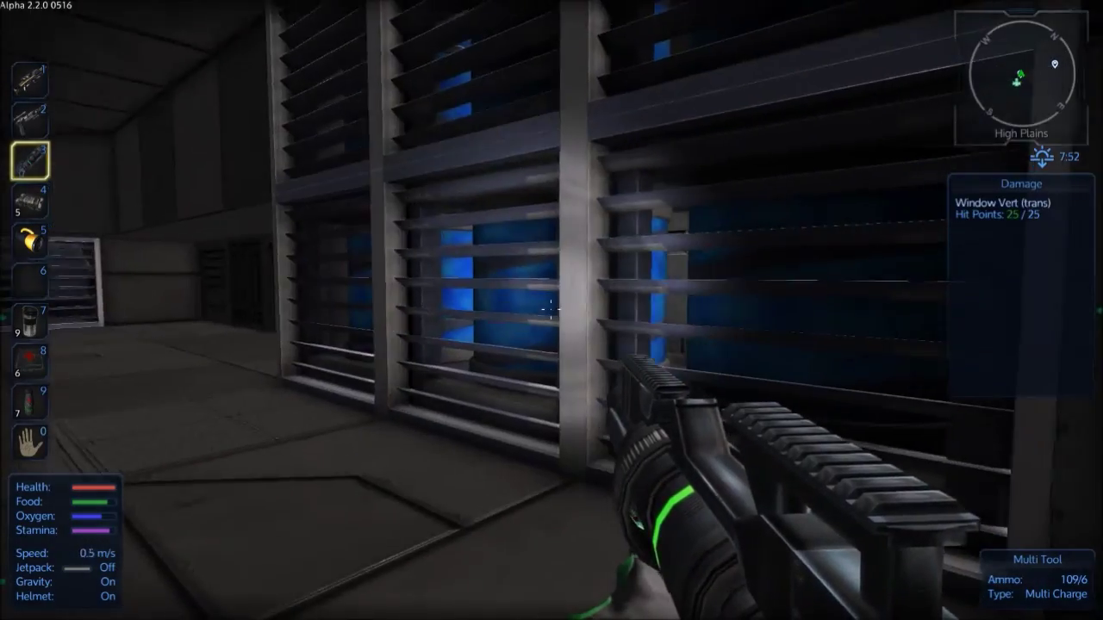
pyautogui.press('w')
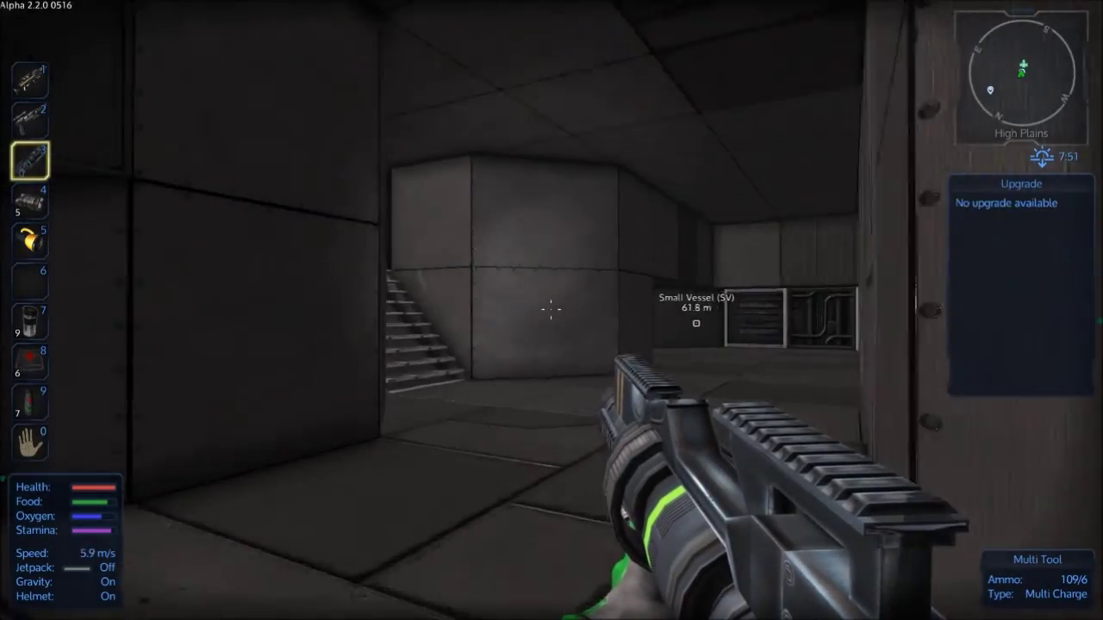
# Open Automatic Door 1 and climb the stairs onto the rooftop.
pyautogui.press('w')
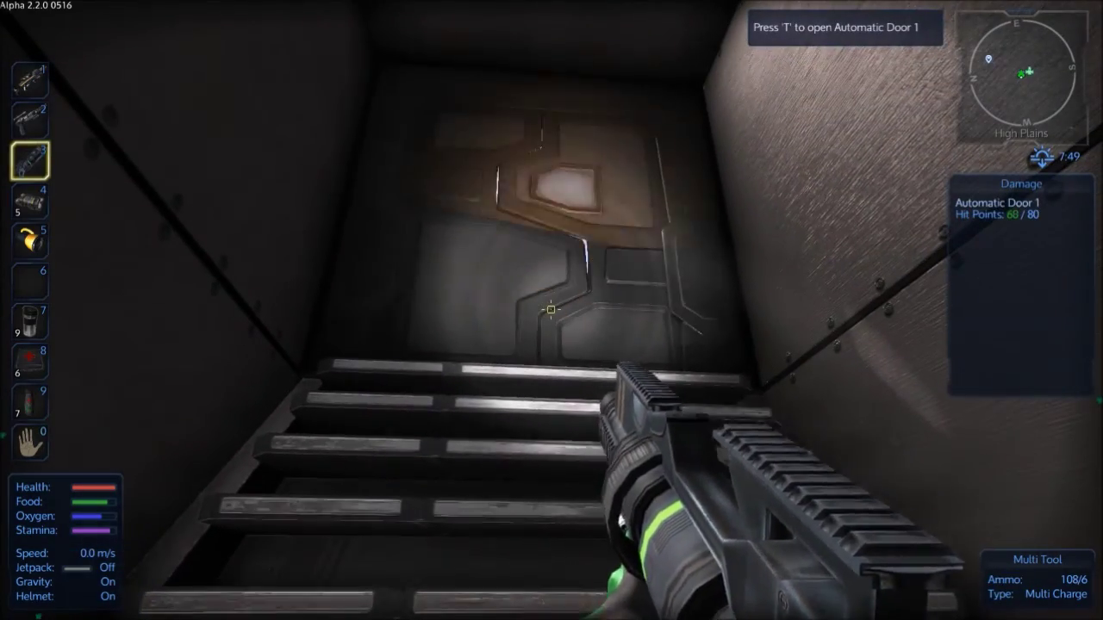
pyautogui.press('t')
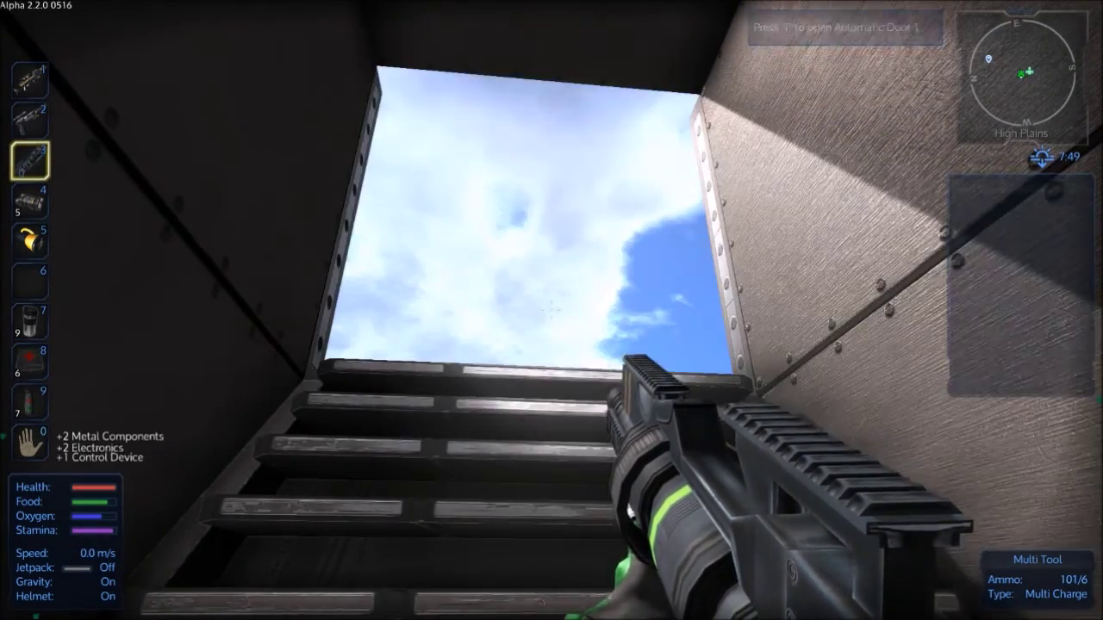
pyautogui.press('w')
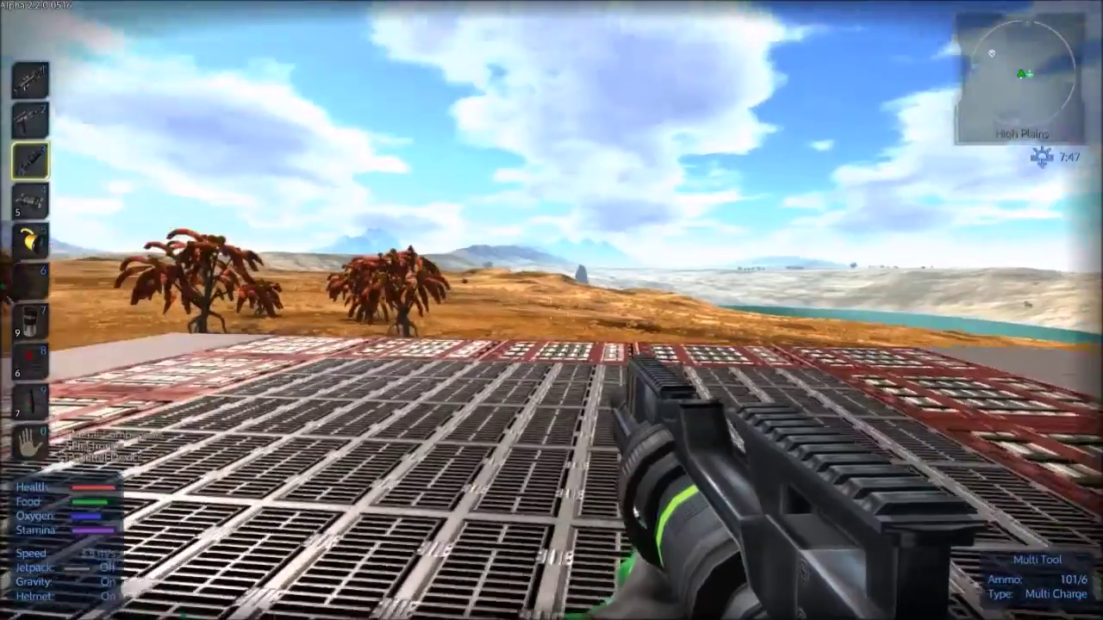
pyautogui.click(551, 310)
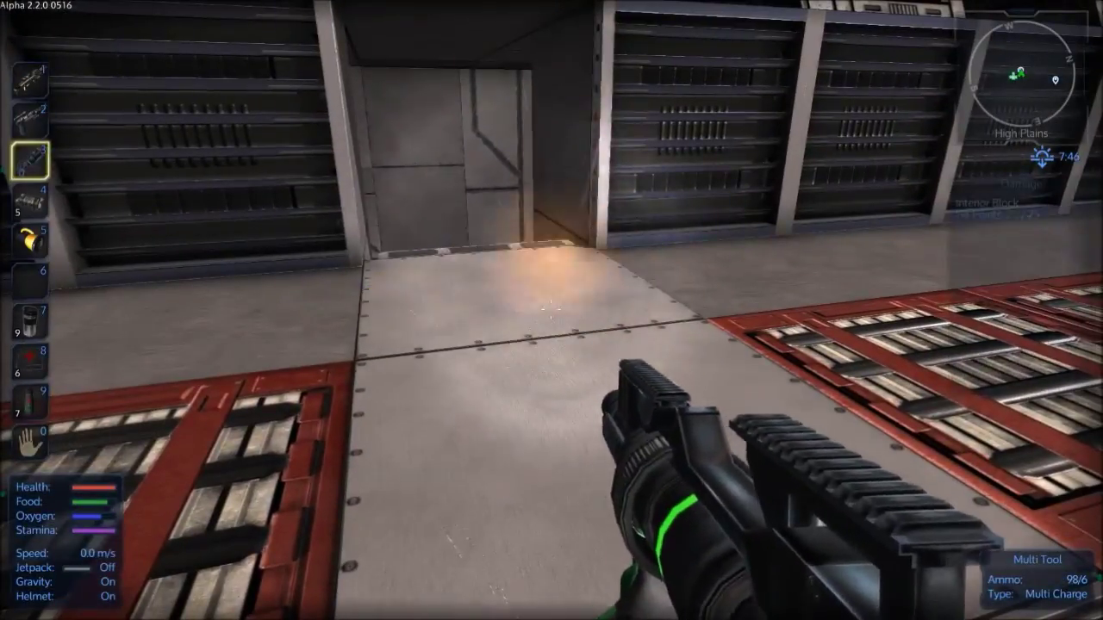
# Turn to the grey pyramid and jetpack up to the hazard-striped panel beside the hull block.
pyautogui.moveTo(551, 311); pyautogui.dragTo(173, 310)
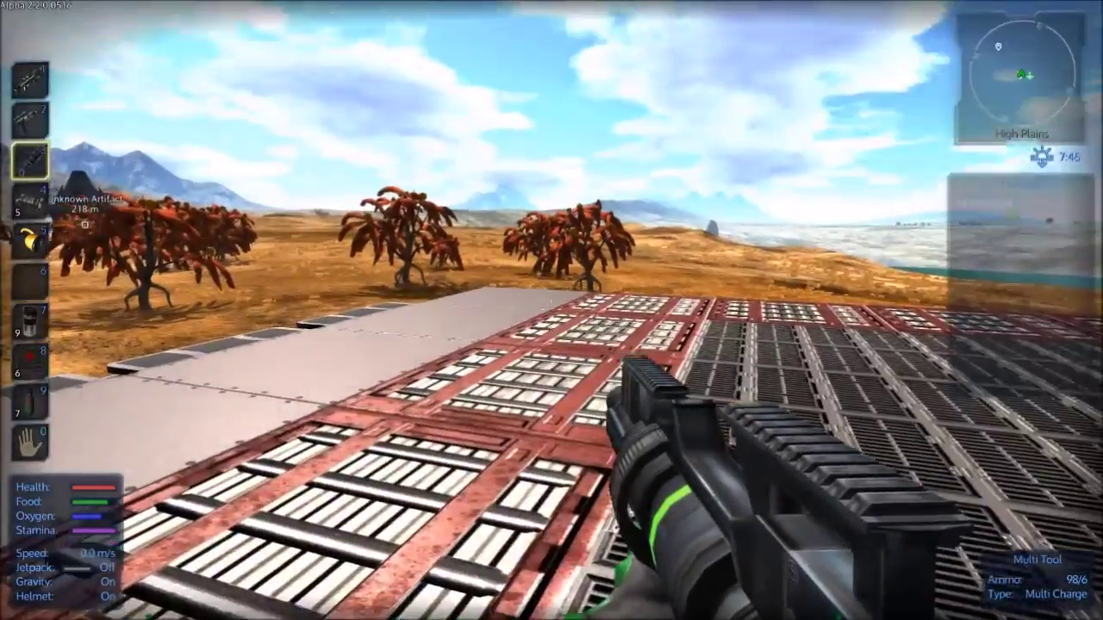
pyautogui.moveTo(552, 310); pyautogui.dragTo(861, 172)
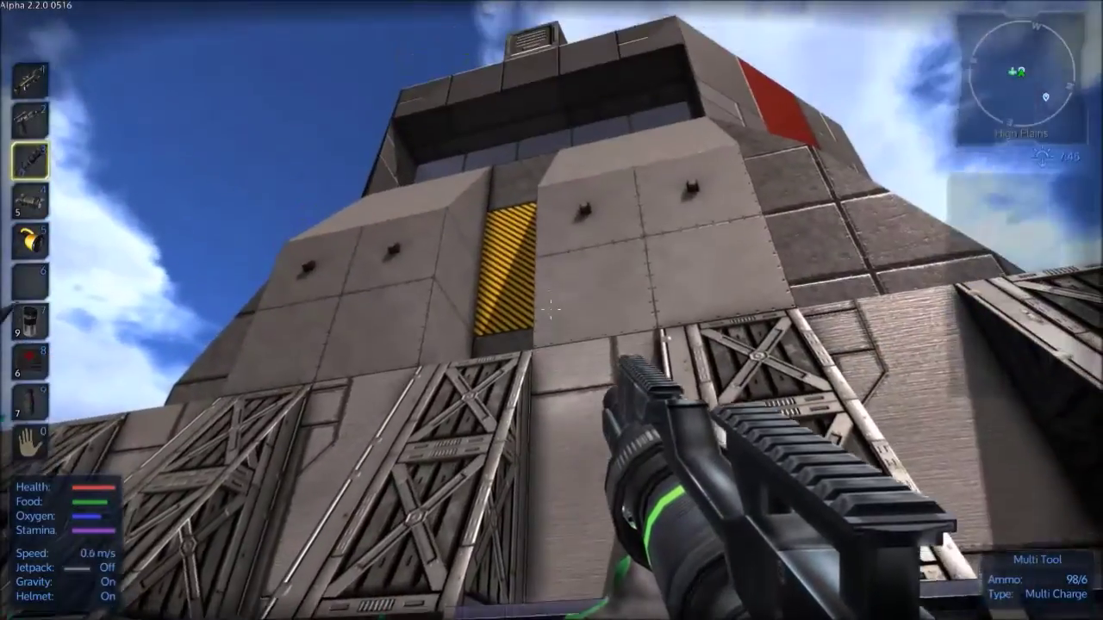
pyautogui.press('w')
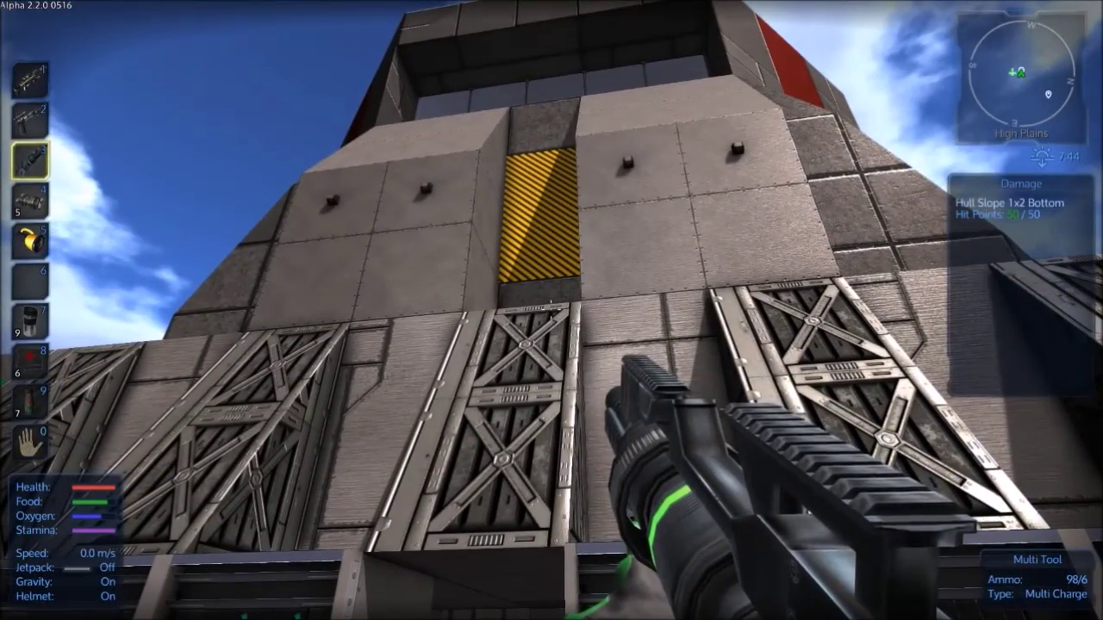
pyautogui.press('w')
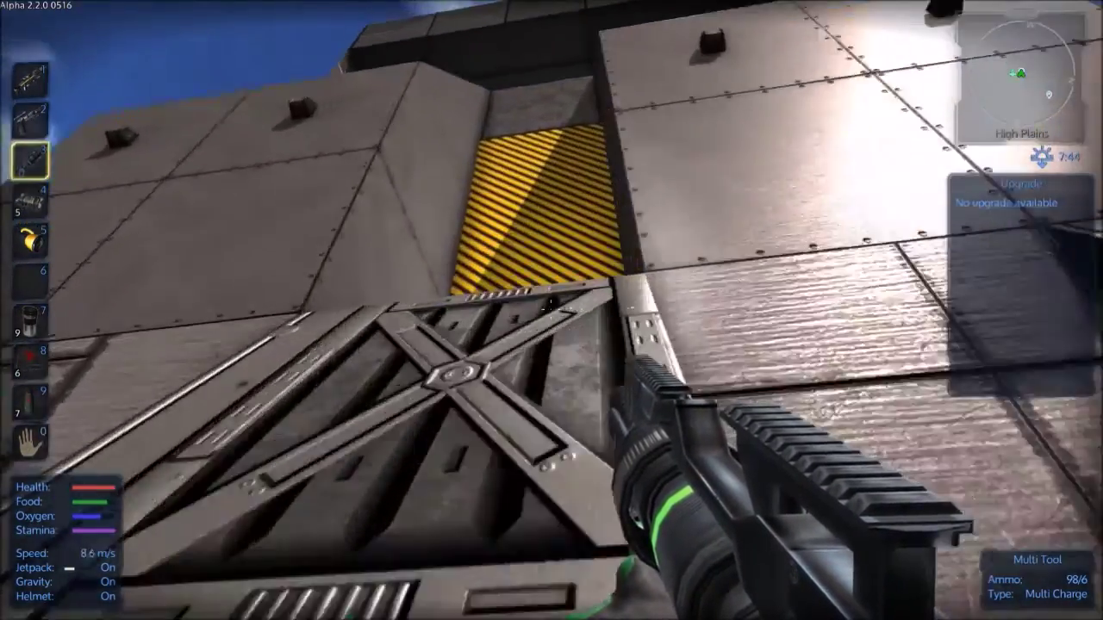
pyautogui.press('w')
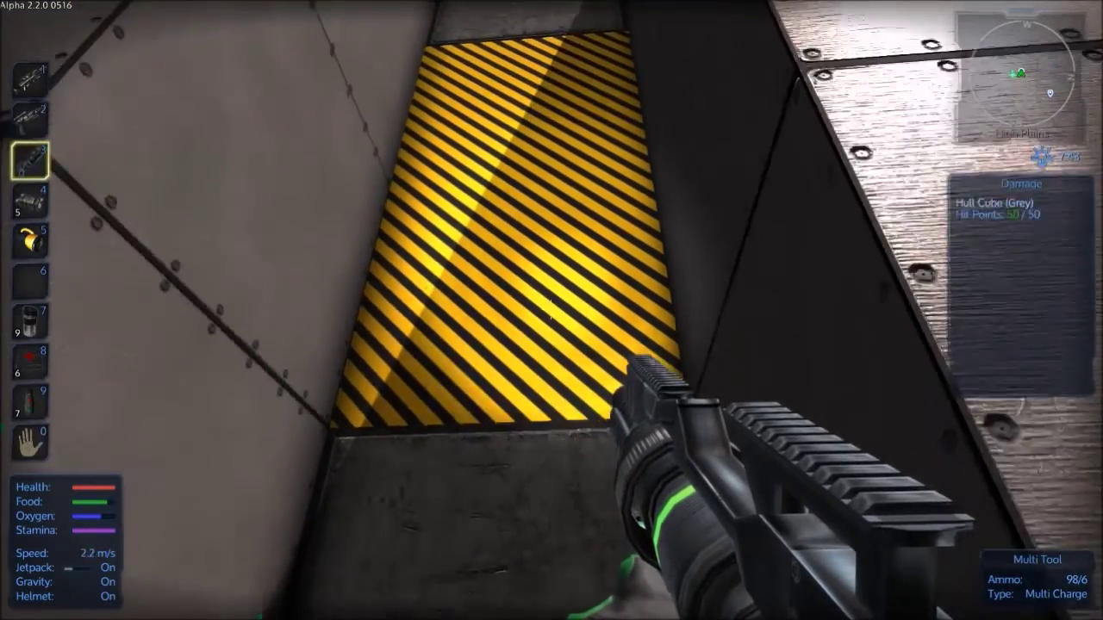
pyautogui.press('w')
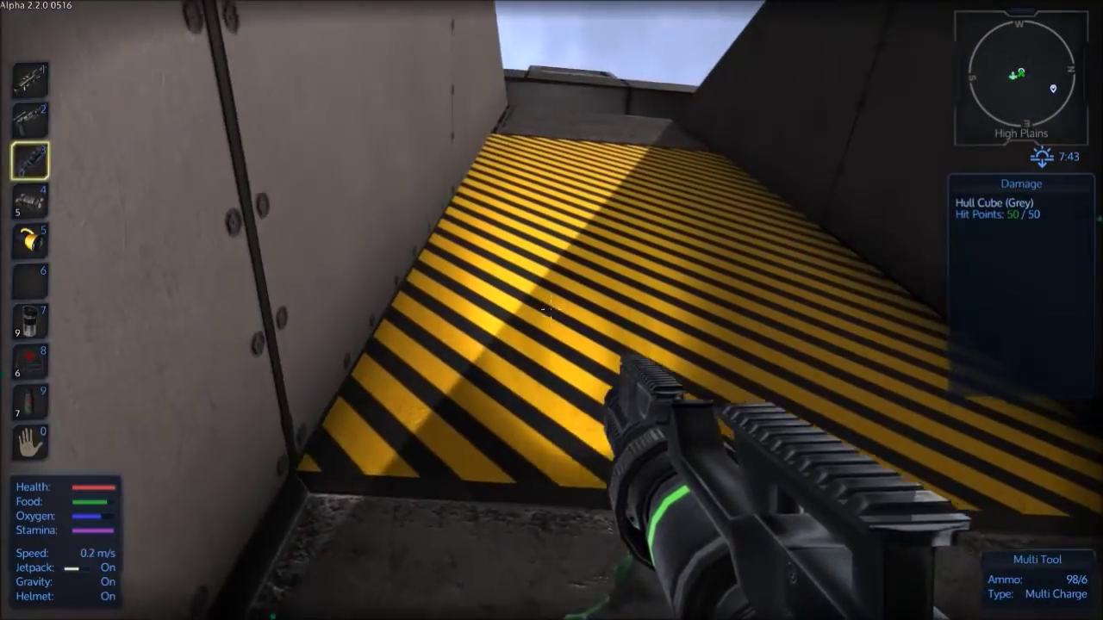
# Salvage the grey Hull Cube for steel plates, go inside, and start on the glass window block.
pyautogui.click(551, 310)
pyautogui.click(551, 310)
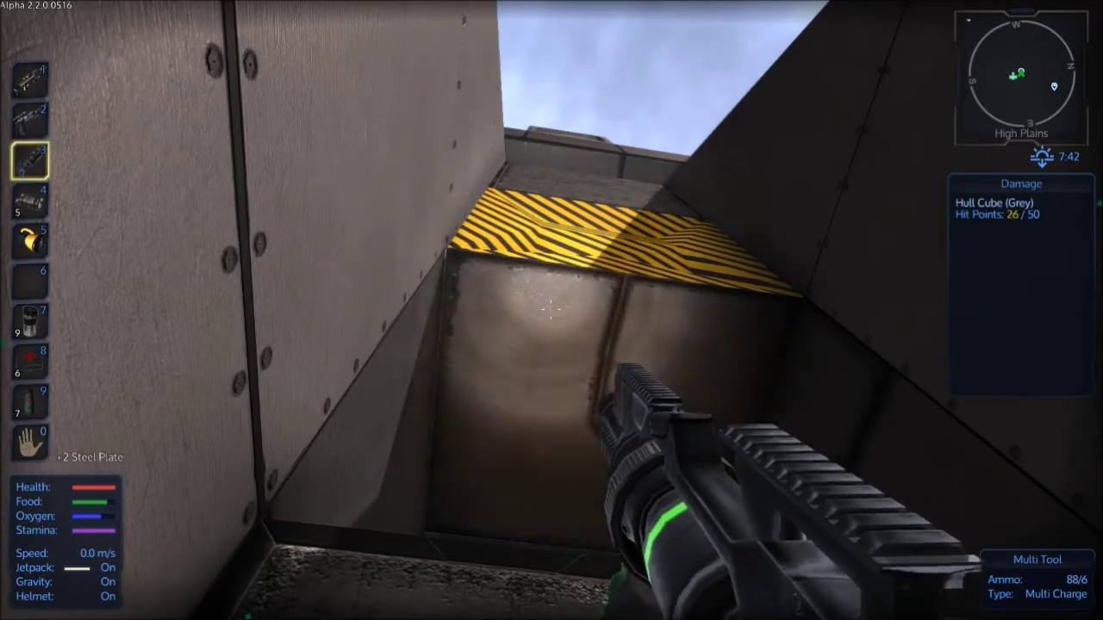
pyautogui.press('w')
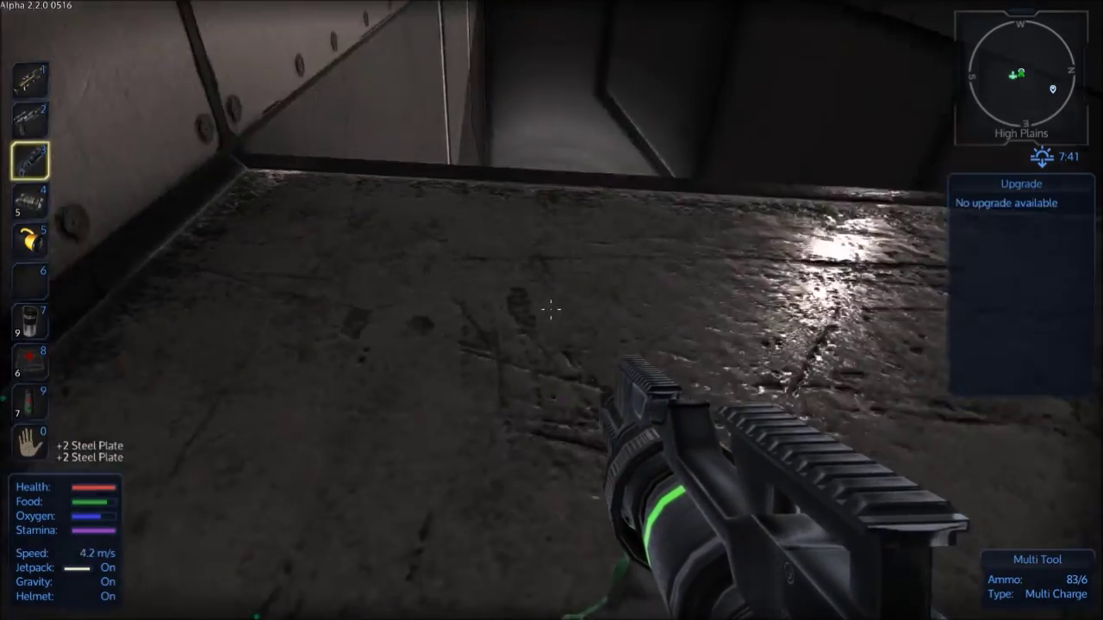
pyautogui.press('w')
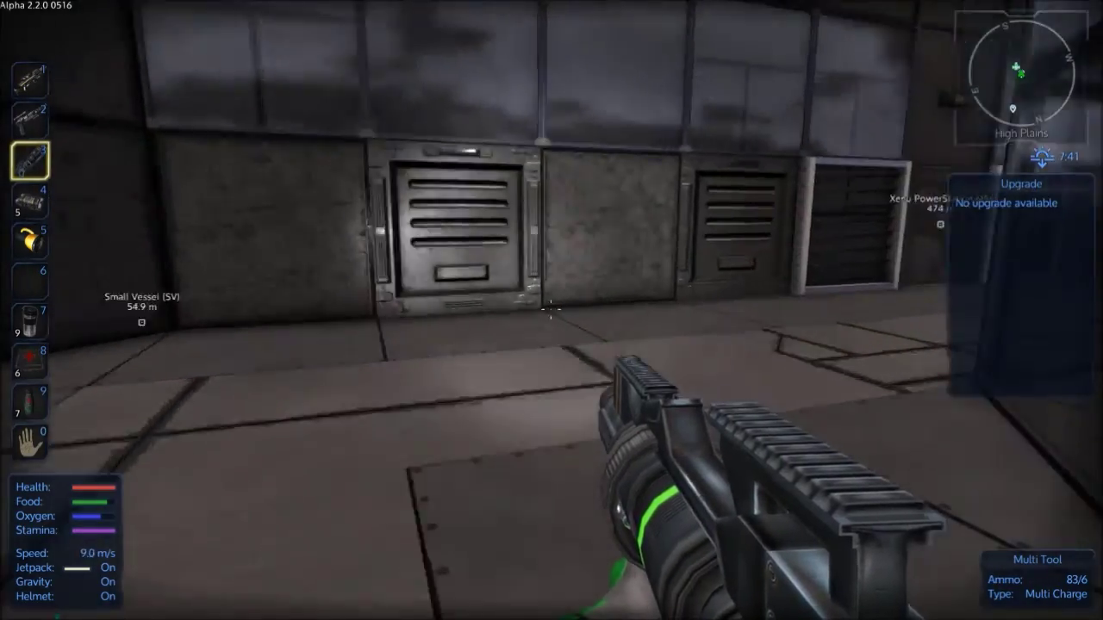
pyautogui.click(551, 310)
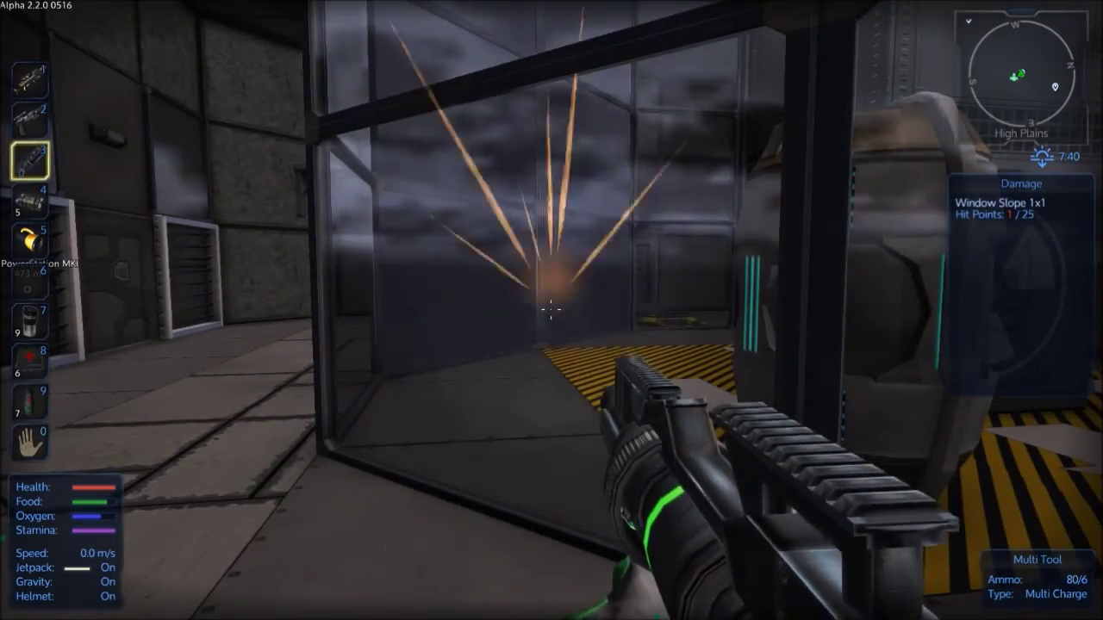
# Finish the Window Slope for a steel and a glass plate, then close the Alien Container.
pyautogui.click(551, 308)
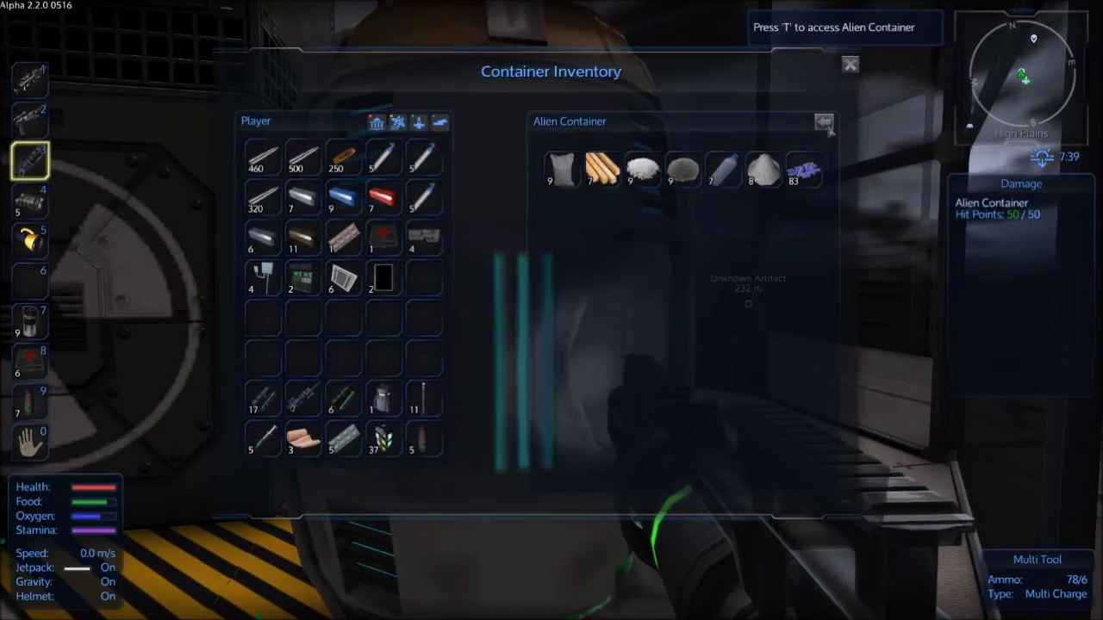
pyautogui.press('Escape')
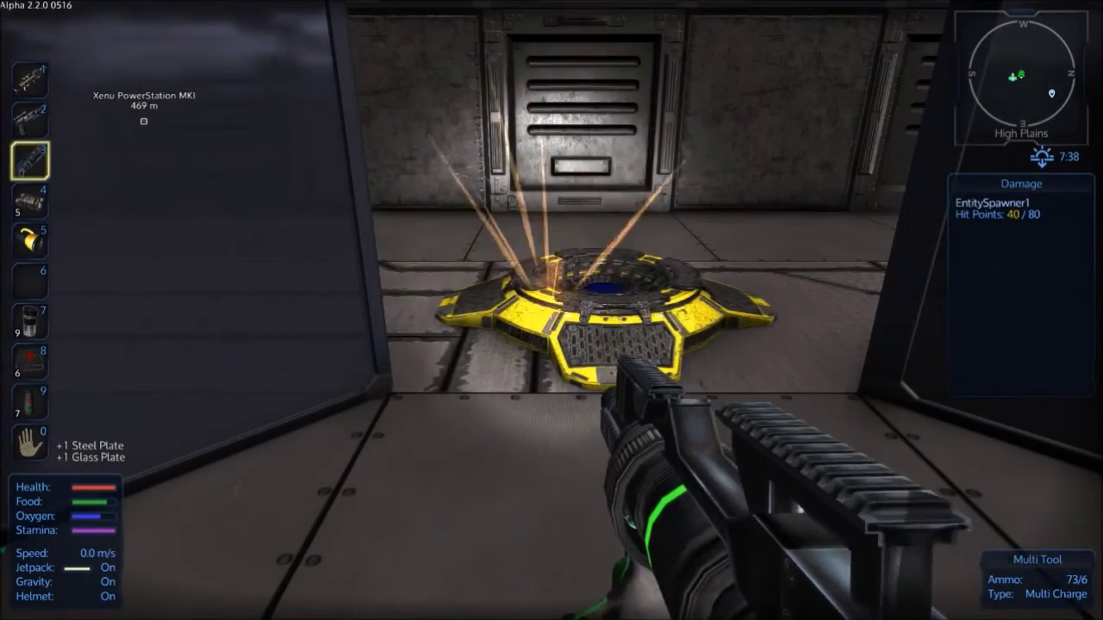
# Finish the spawner pad and walk the hazard-striped corridor, firing at an interior block.
pyautogui.click(551, 309)
pyautogui.press('w')
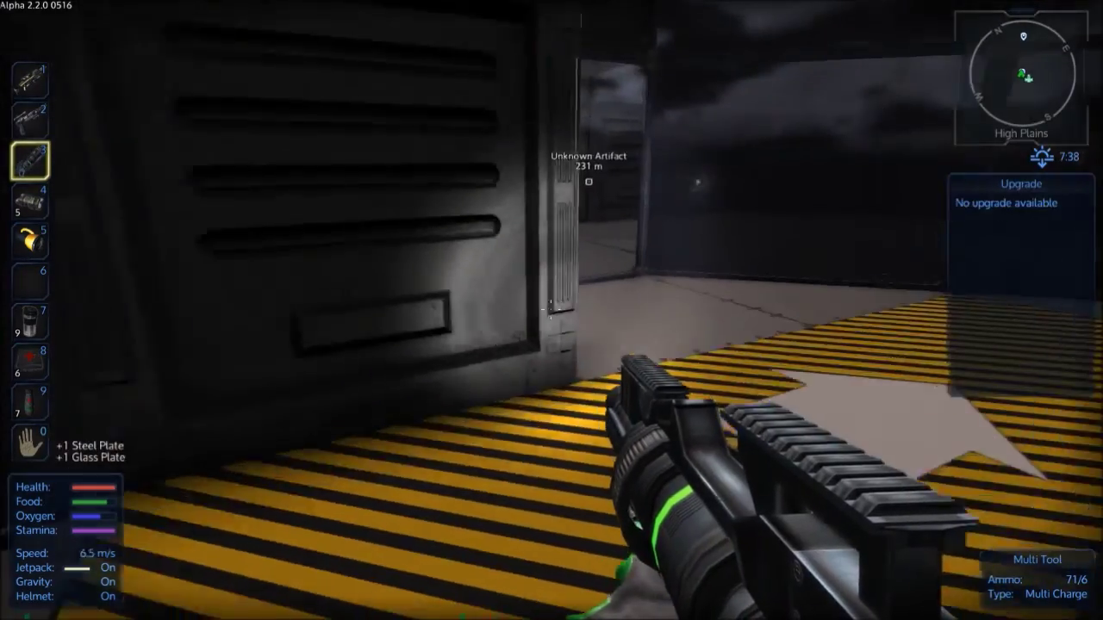
pyautogui.press('w')
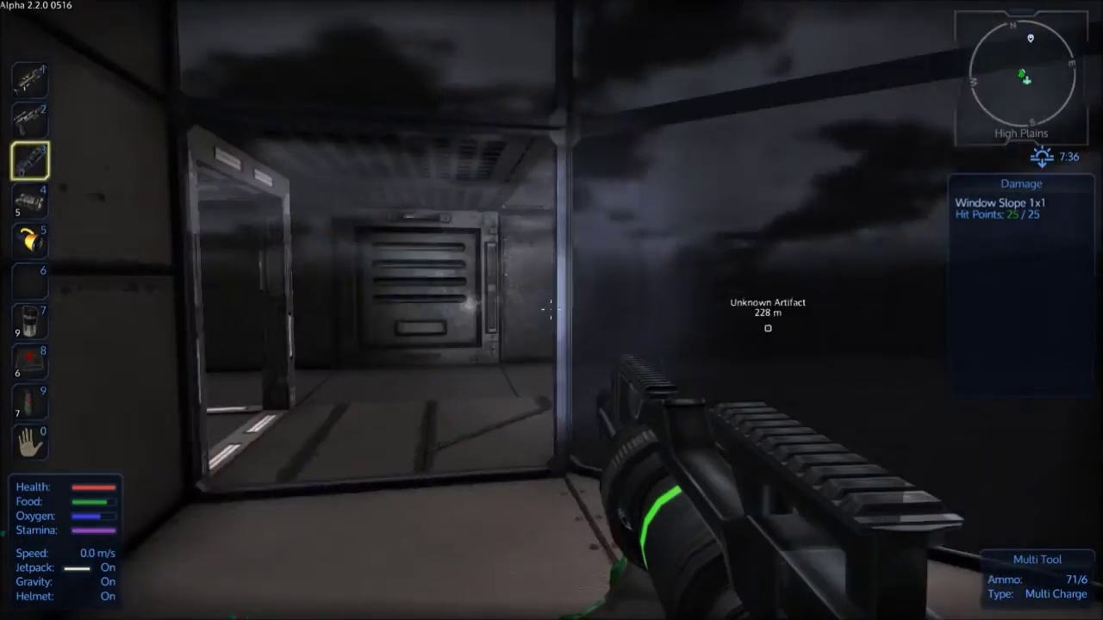
pyautogui.press('w')
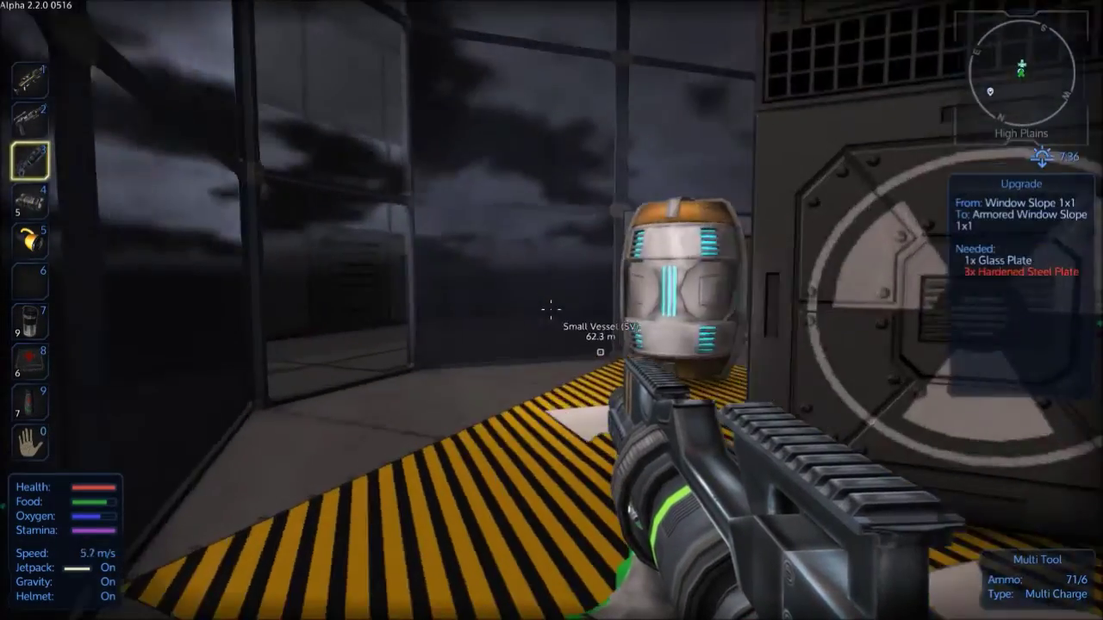
pyautogui.press('w')
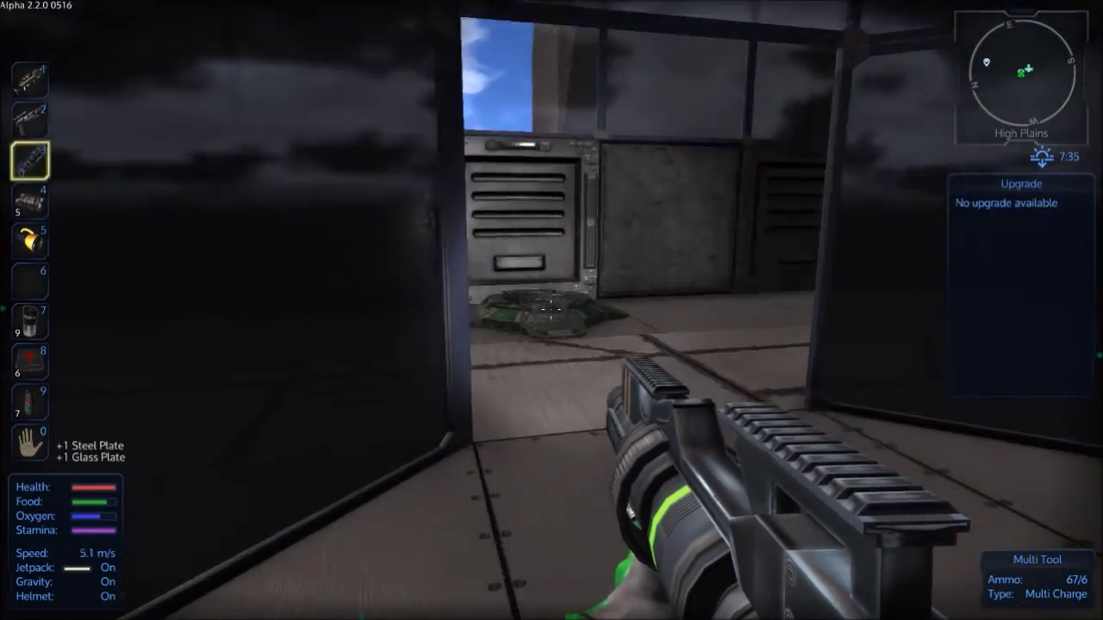
pyautogui.click(551, 308)
# Go through the elevator room to the alien Sentry Gun and survey the glass-walled room.
pyautogui.press('w')
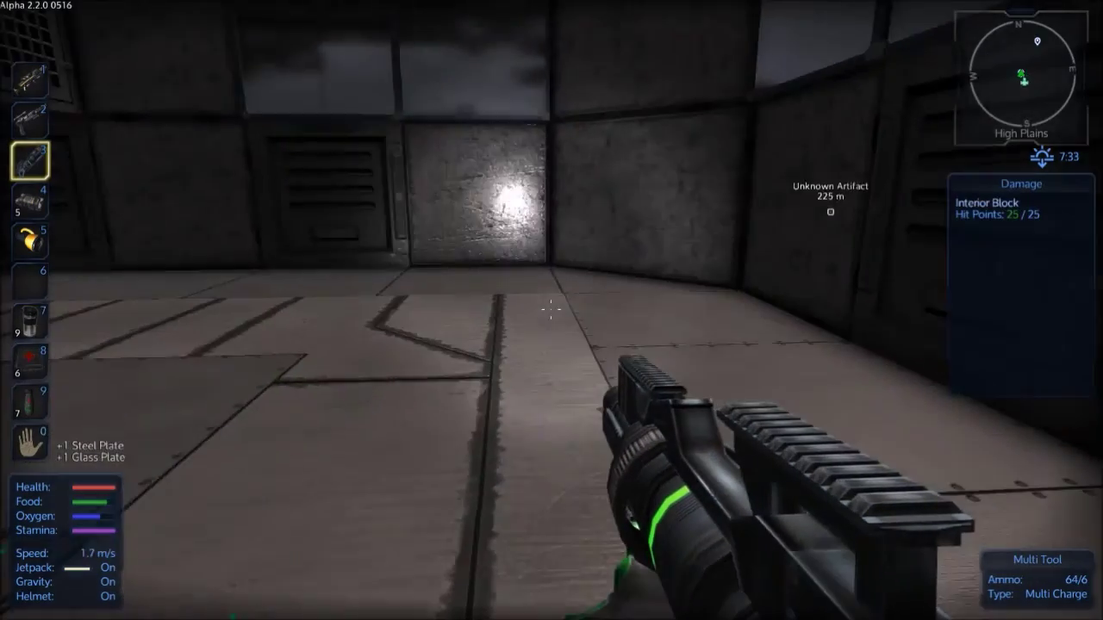
pyautogui.press('w')
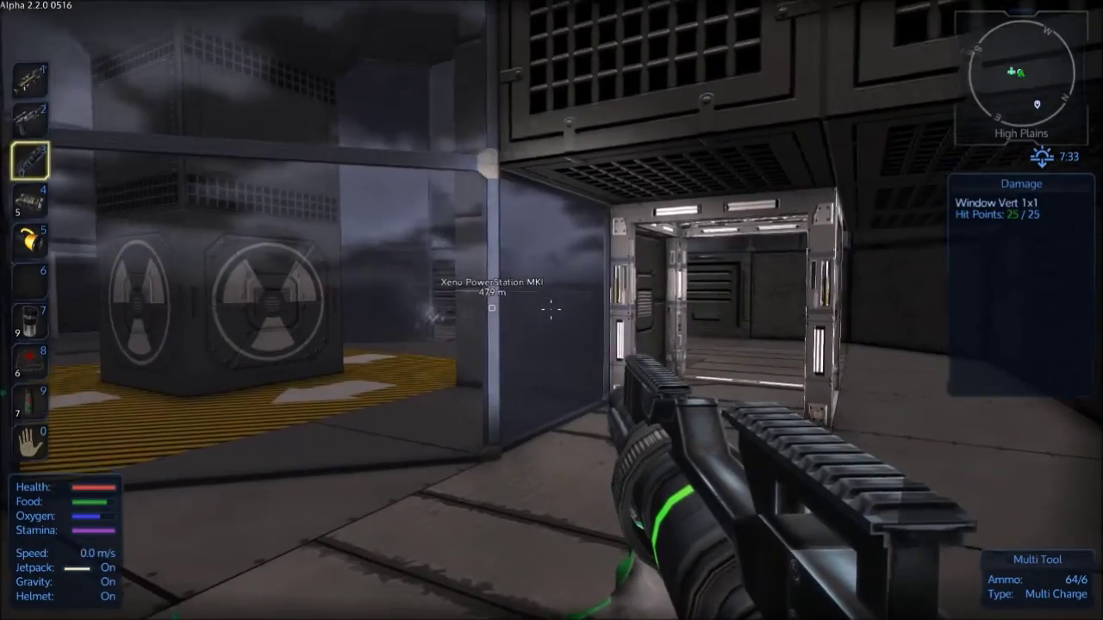
pyautogui.press('w')
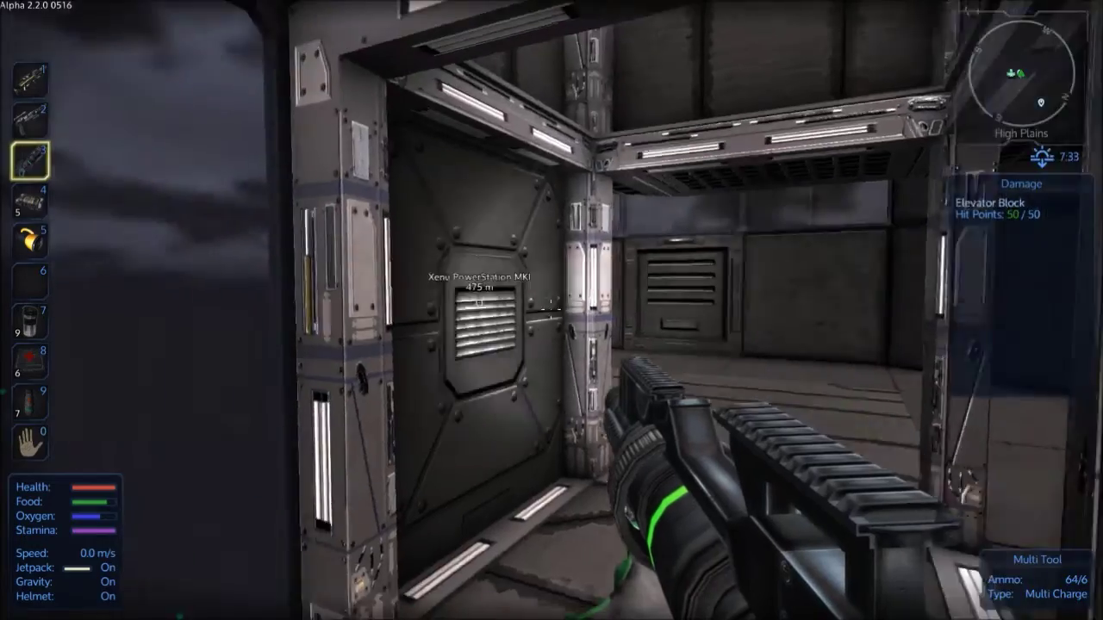
pyautogui.press('w')
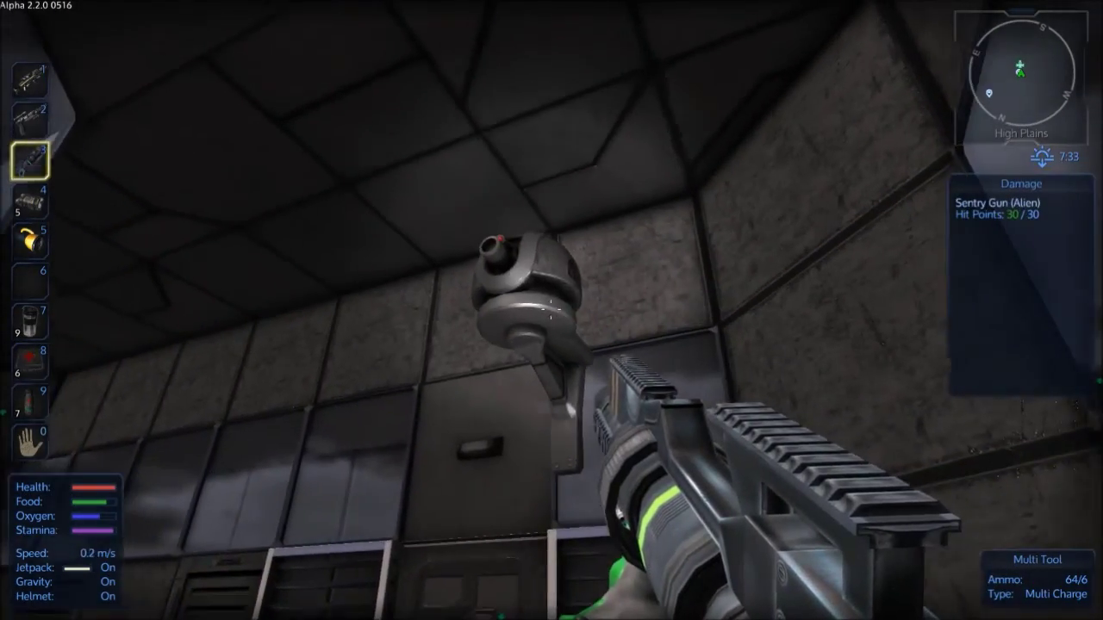
pyautogui.press('w')
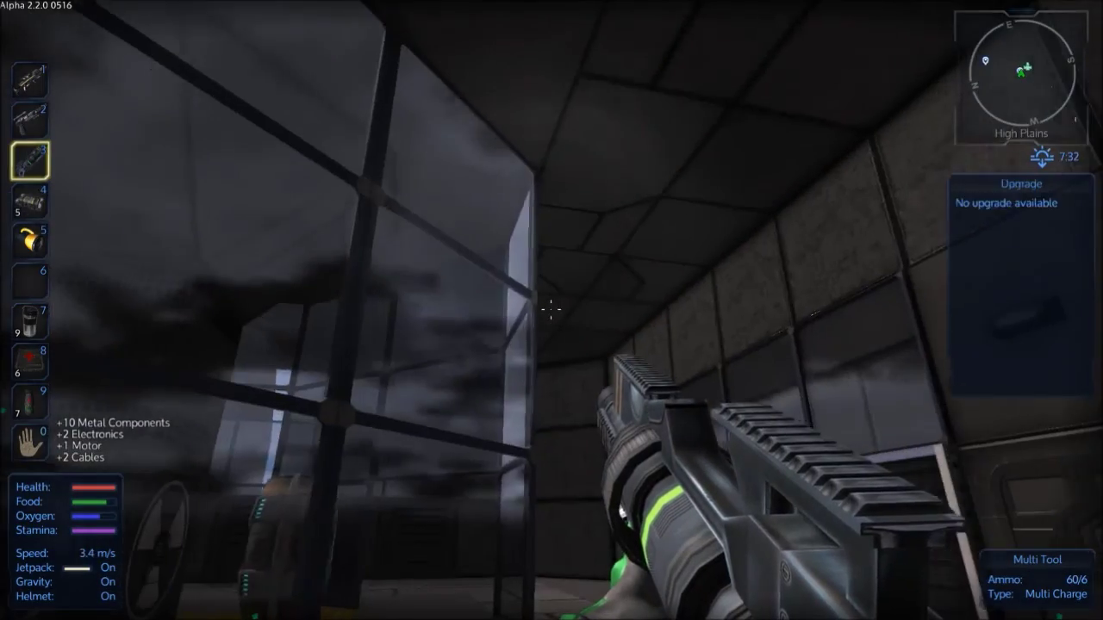
pyautogui.press('w')
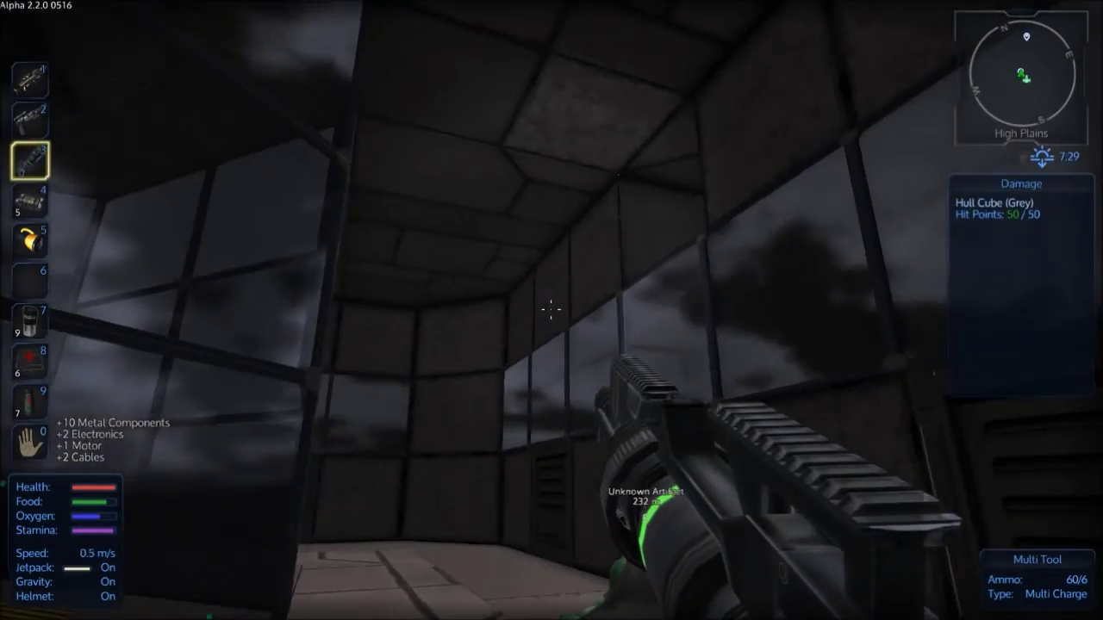
pyautogui.press('w')
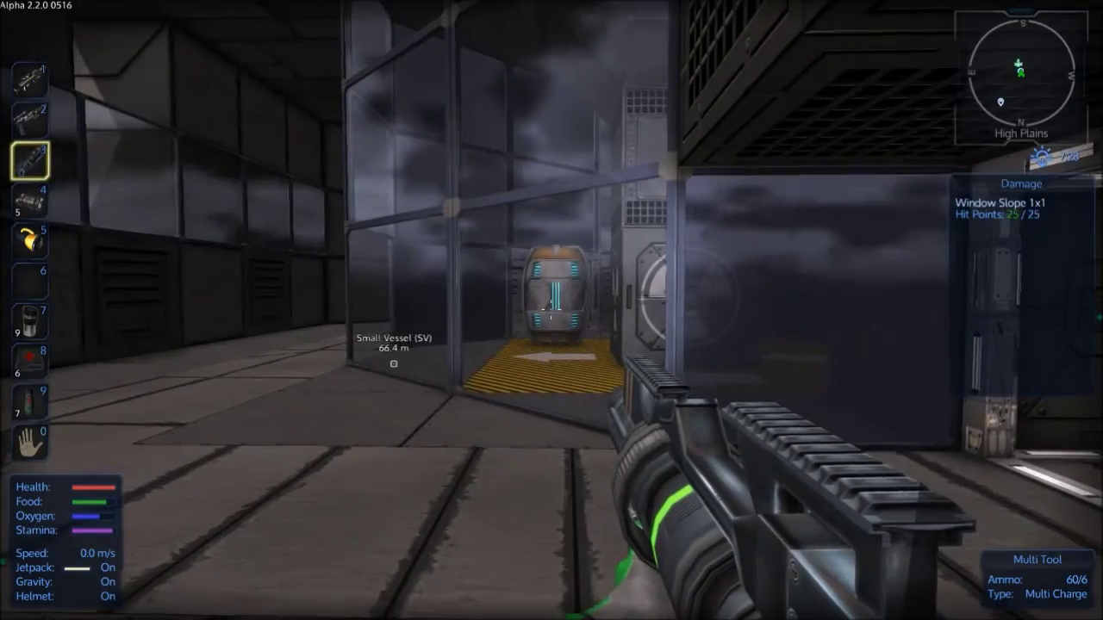
# Return past the elevator into the corridor and start cutting the overhead hull cube.
pyautogui.press('w')
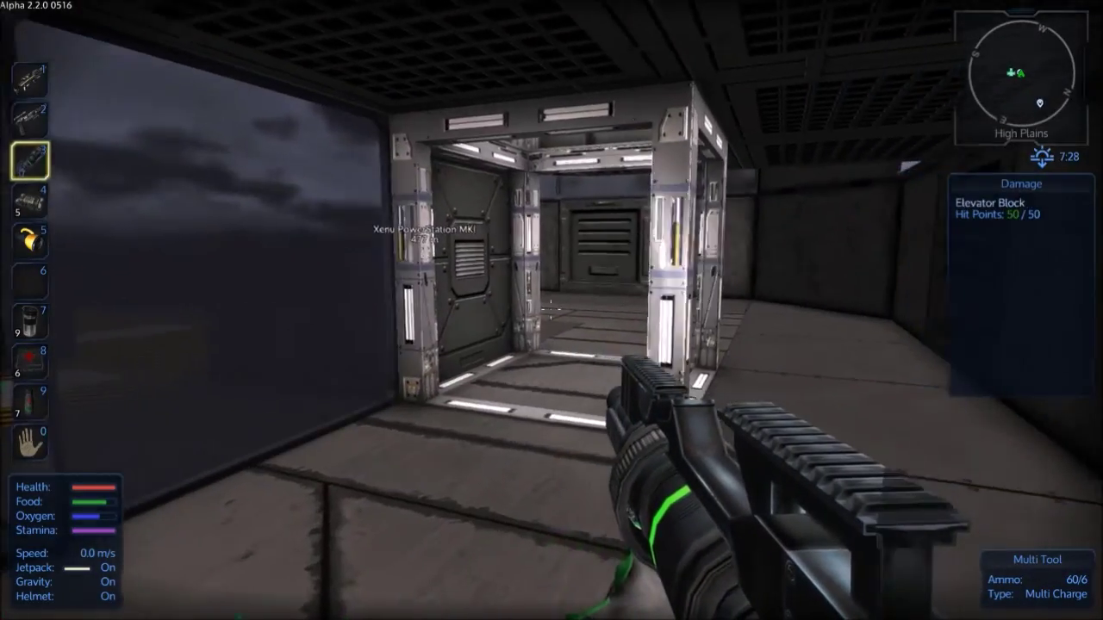
pyautogui.press('w')
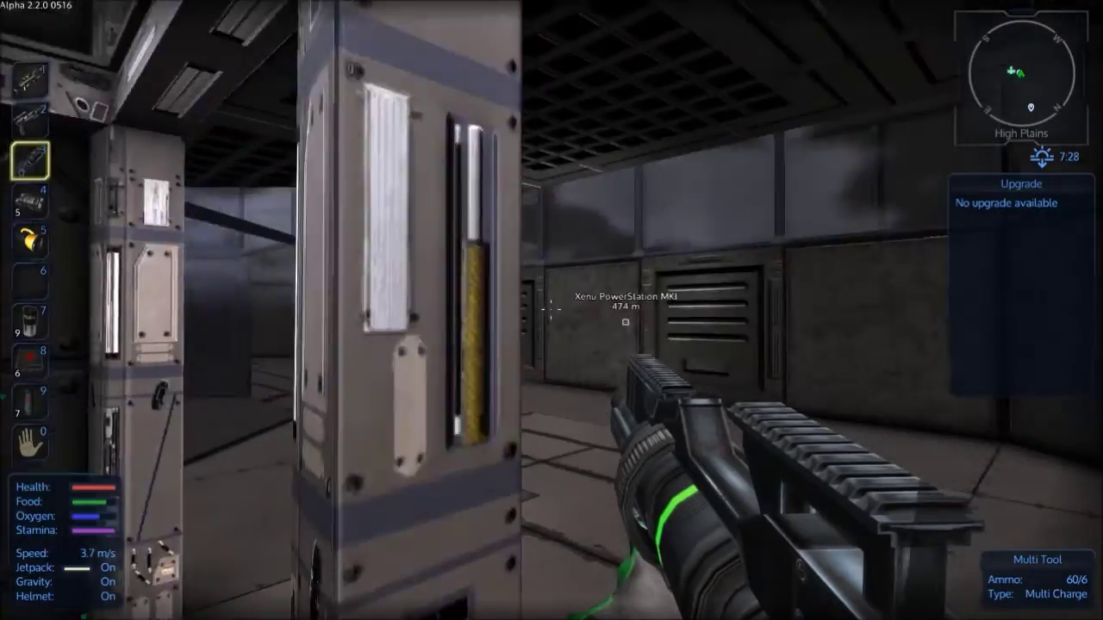
pyautogui.press('w')
pyautogui.click(551, 310)
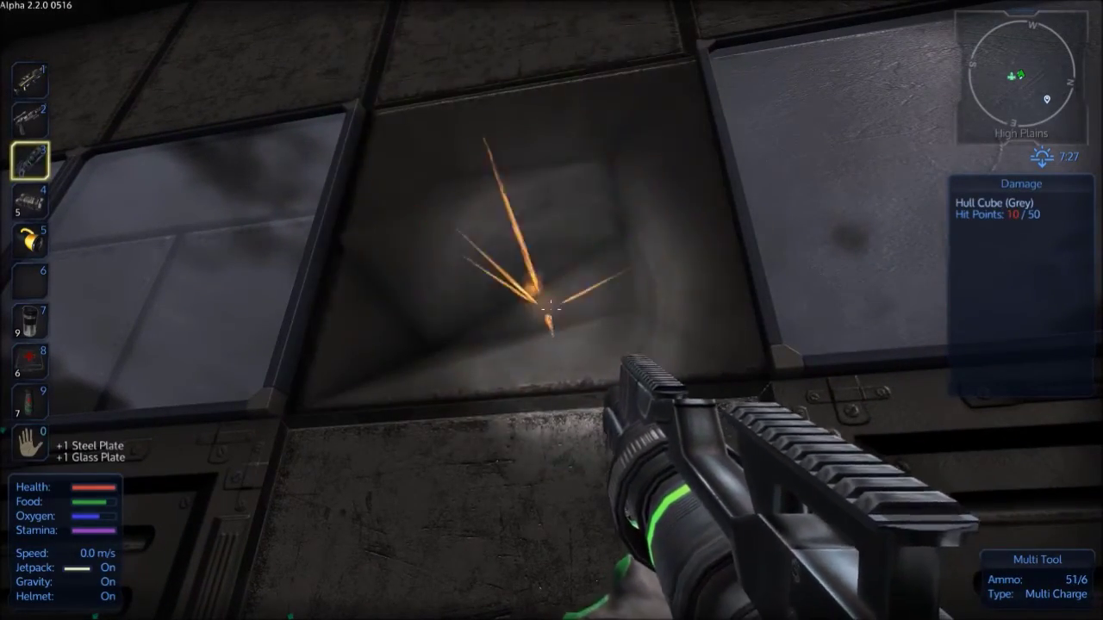
# Finish salvaging the grey hull block and walk out onto the building exterior.
pyautogui.click(551, 310)
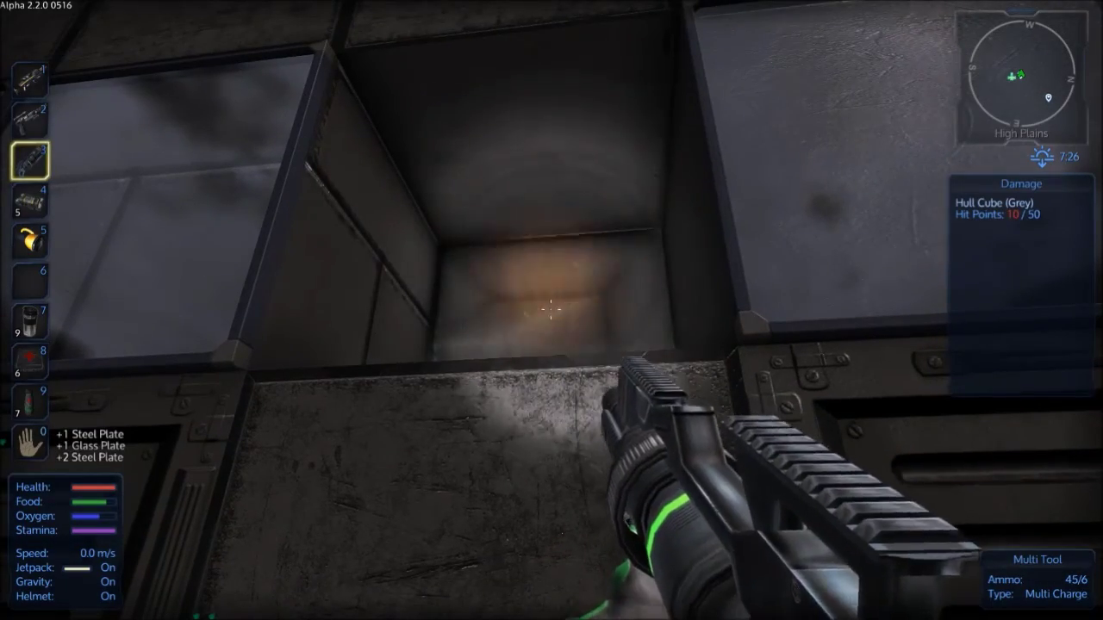
pyautogui.press('w')
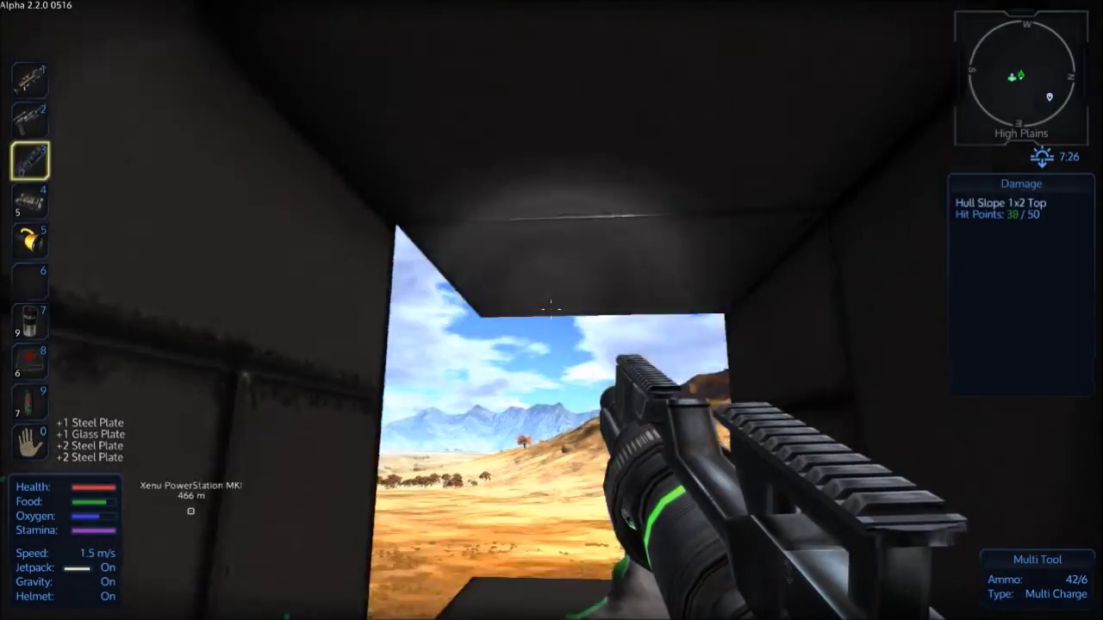
pyautogui.press('w')
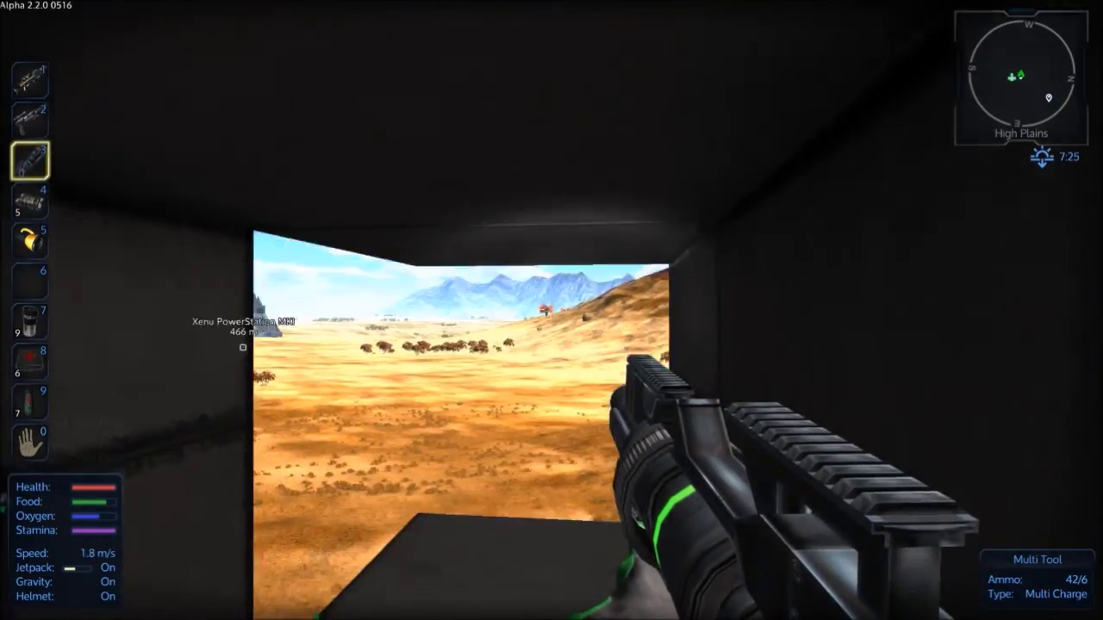
pyautogui.press('w')
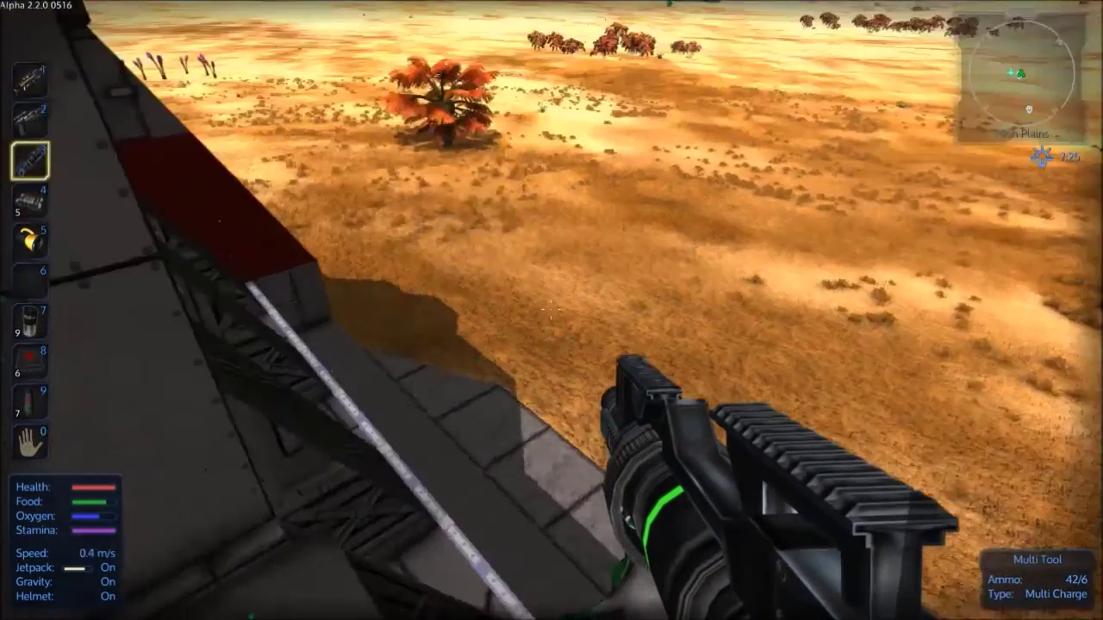
pyautogui.press('w')
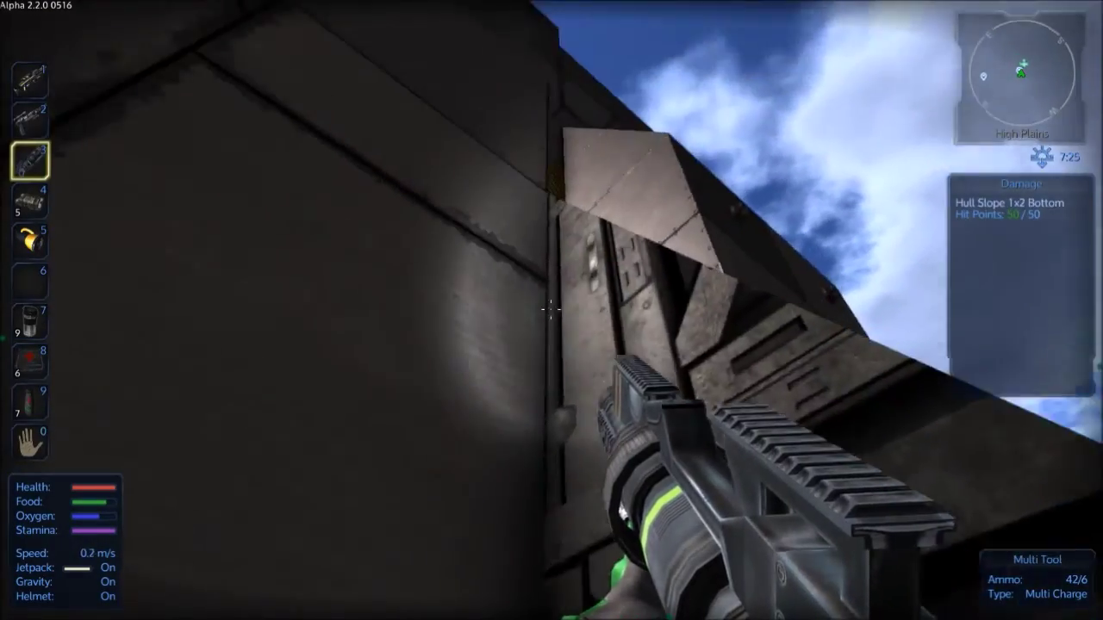
# Jetpack up the base hull, past the windowed section, onto the top of the striped wall.
pyautogui.press('space')
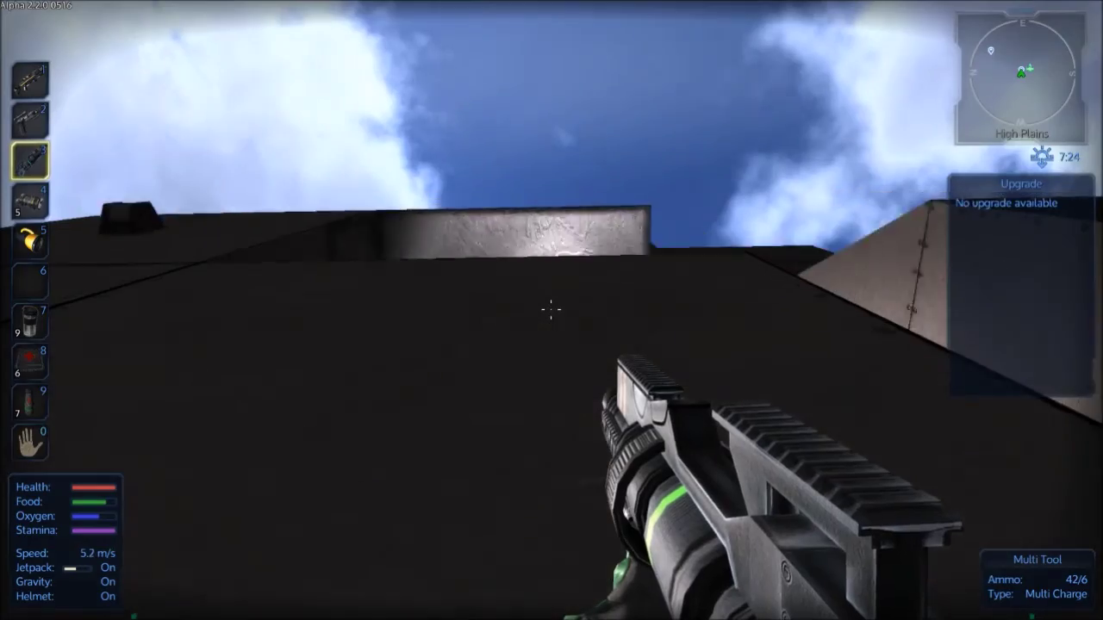
pyautogui.press('space')
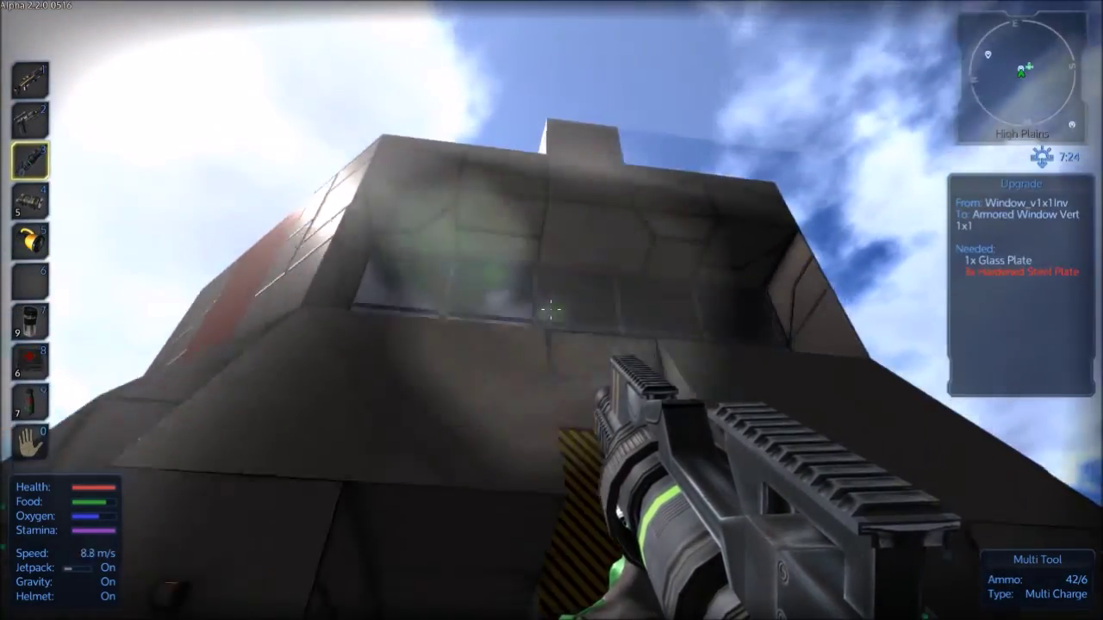
pyautogui.press('space')
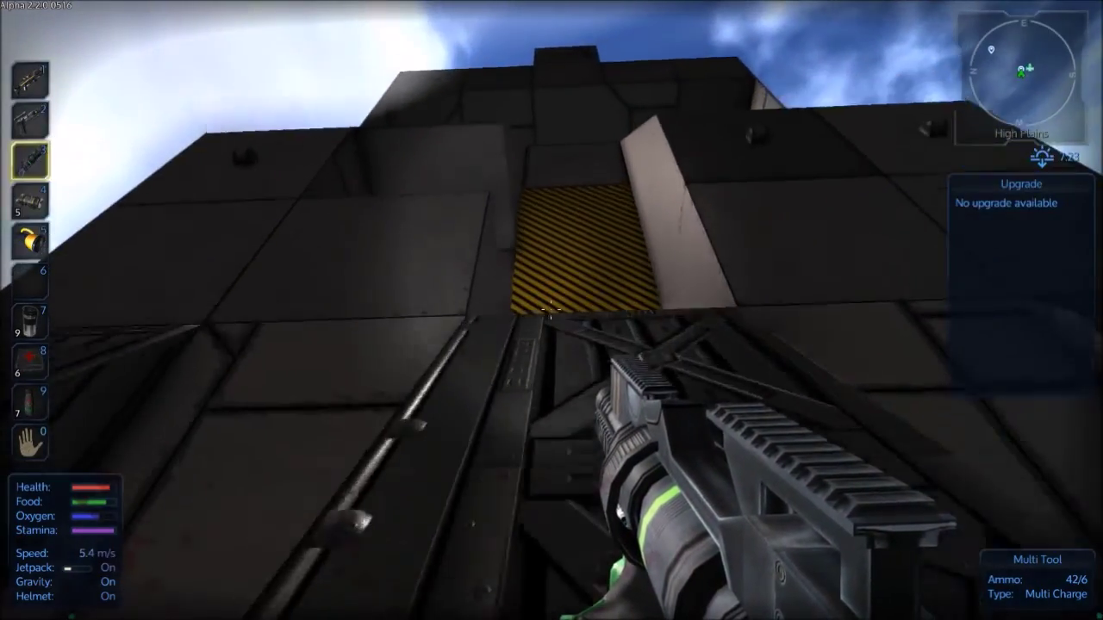
pyautogui.press('w')
pyautogui.press('w')
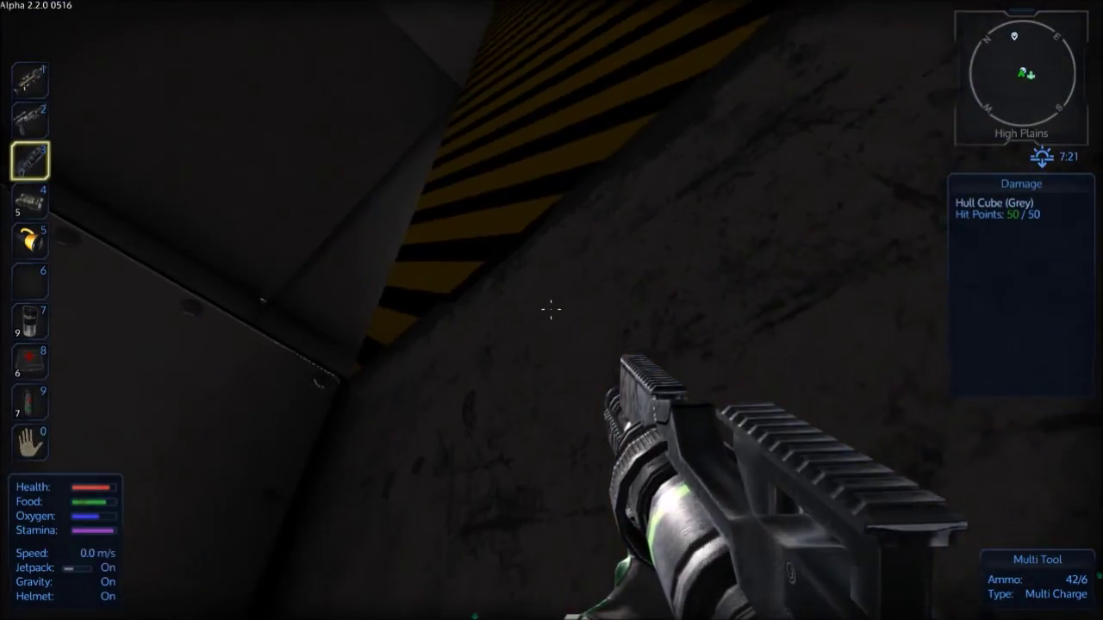
pyautogui.press('w')
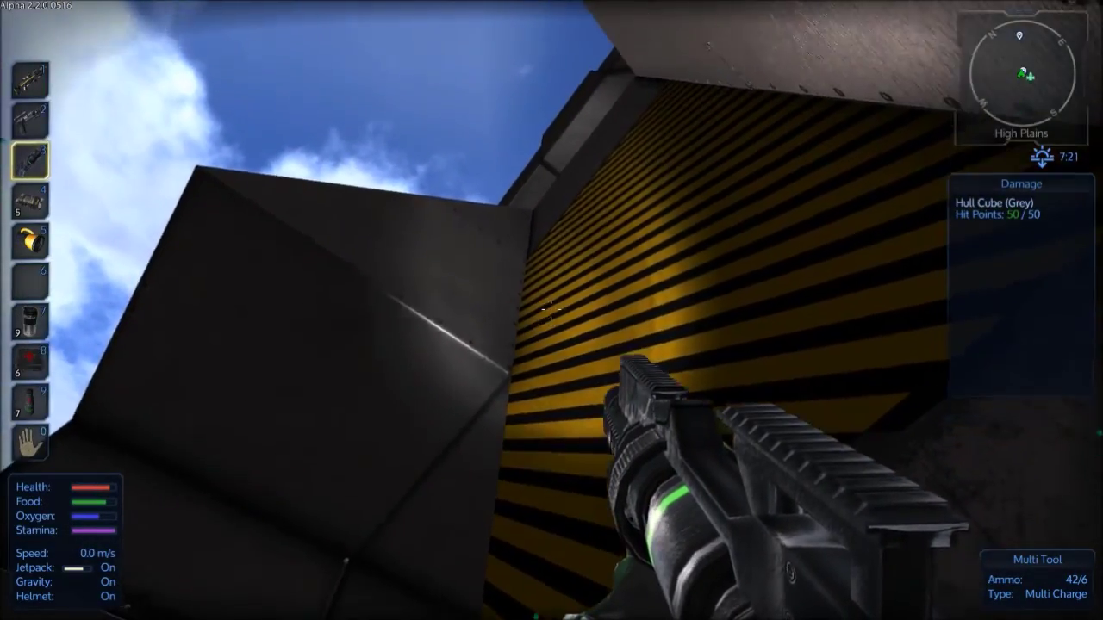
pyautogui.press('space')
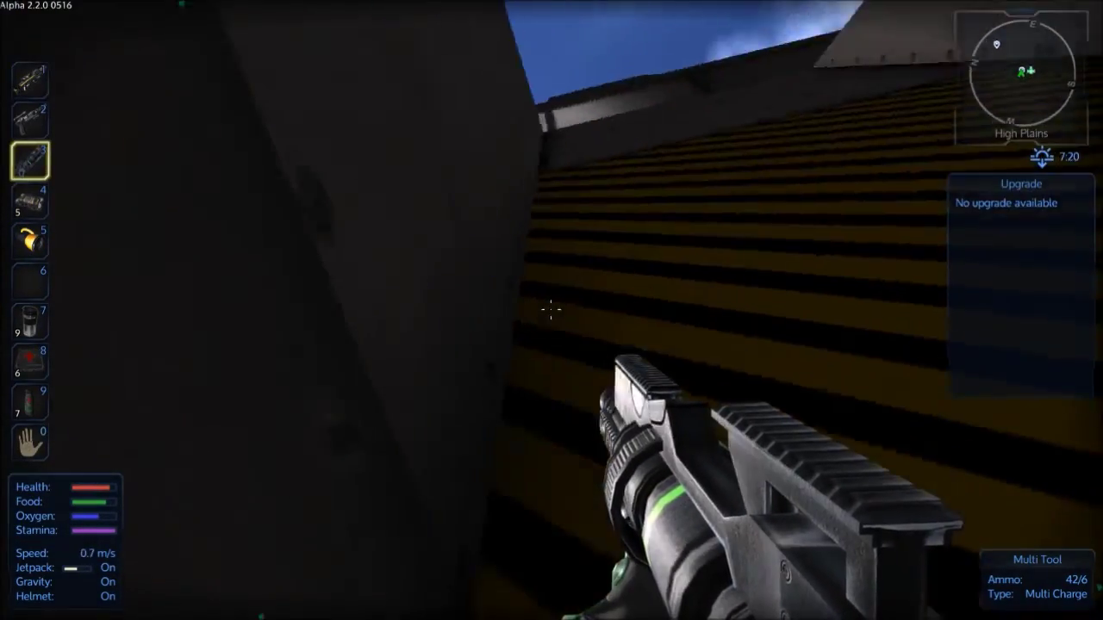
pyautogui.press('w')
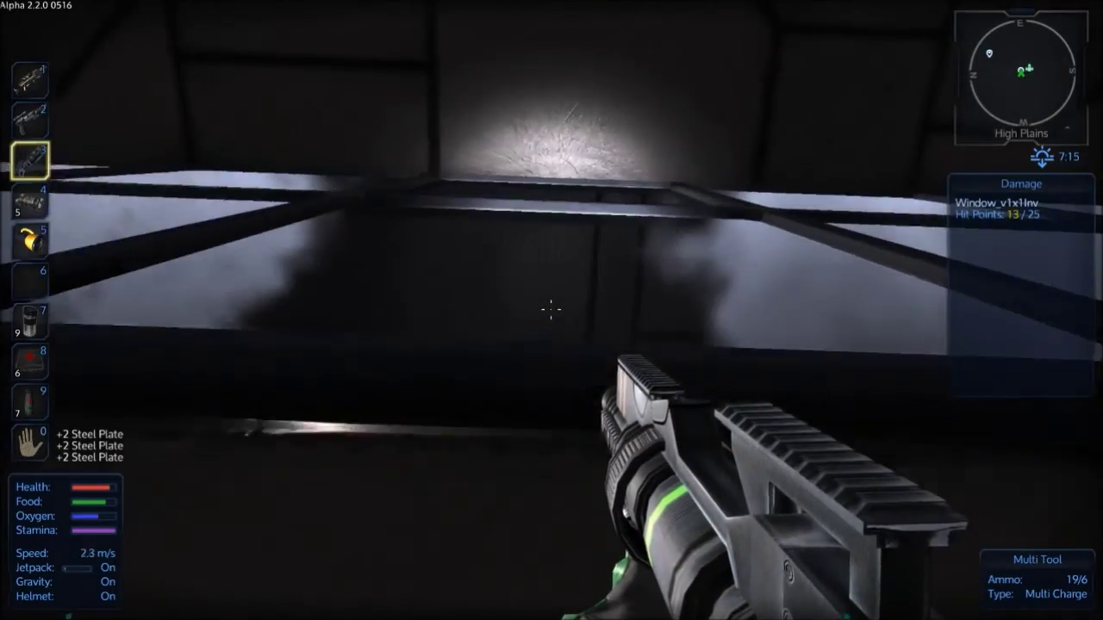
# Salvage a window block, a hull cube and a metal panel on the upper hull.
pyautogui.click(550, 310)
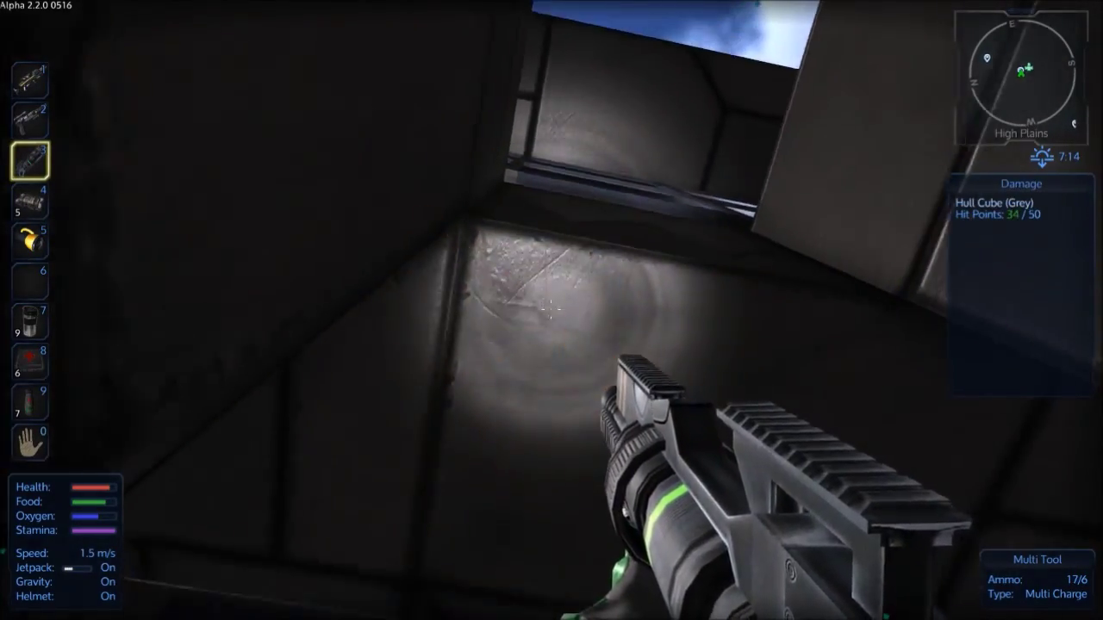
pyautogui.click(551, 310)
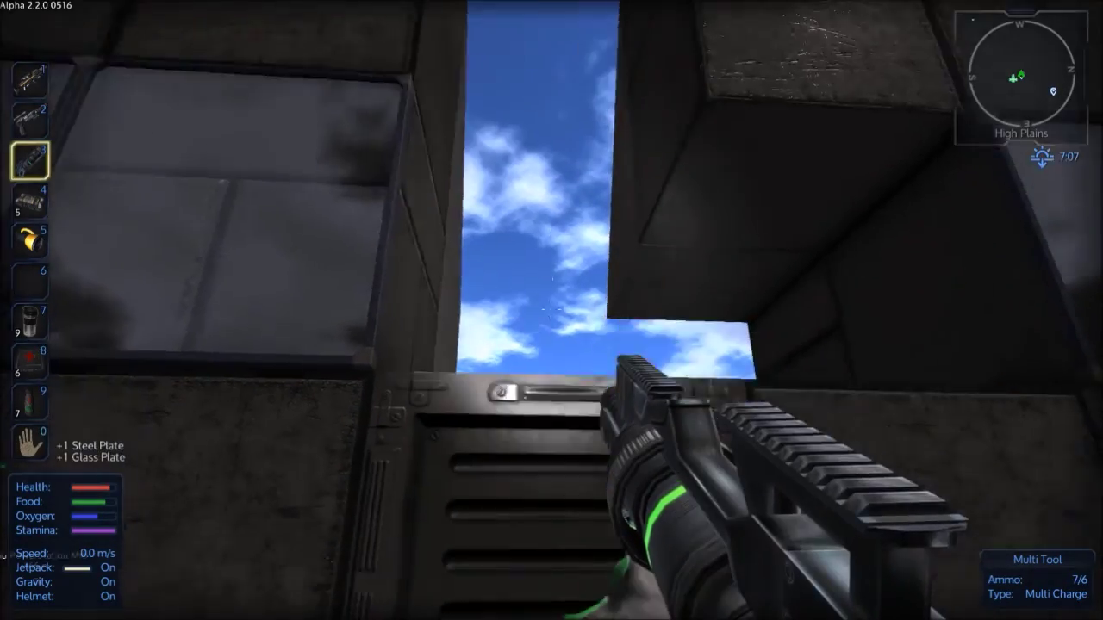
pyautogui.click(551, 306)
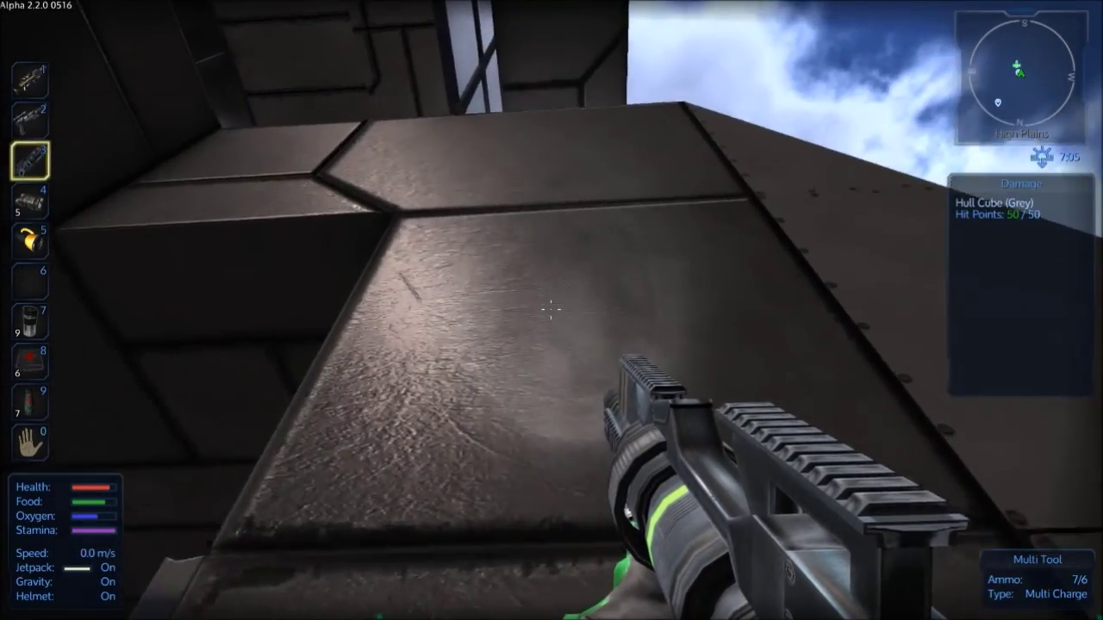
pyautogui.press('w')
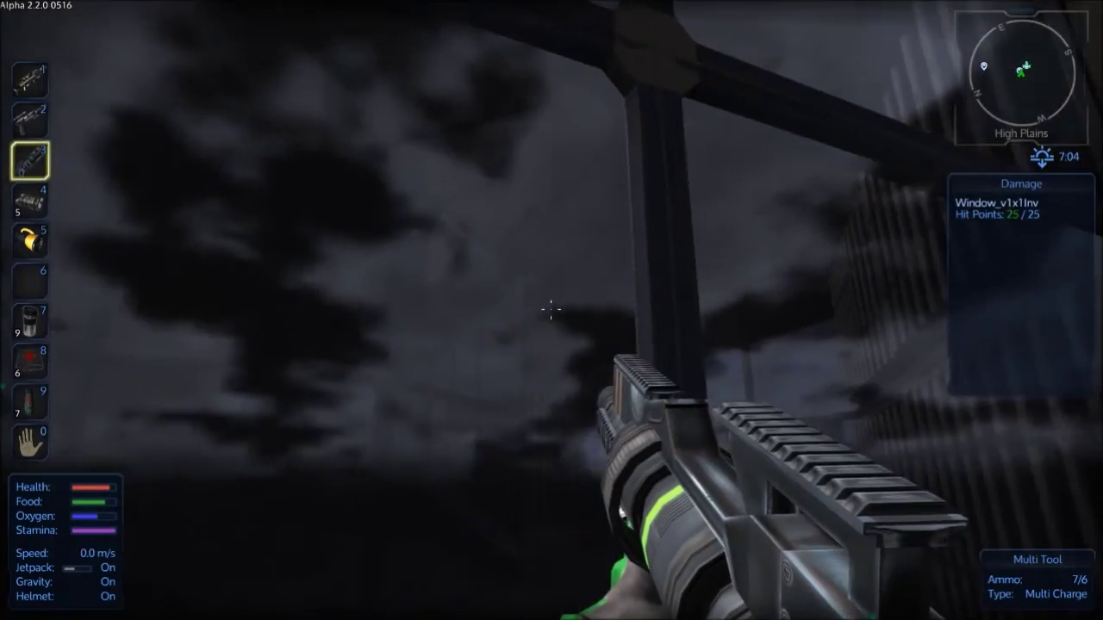
pyautogui.click(551, 309)
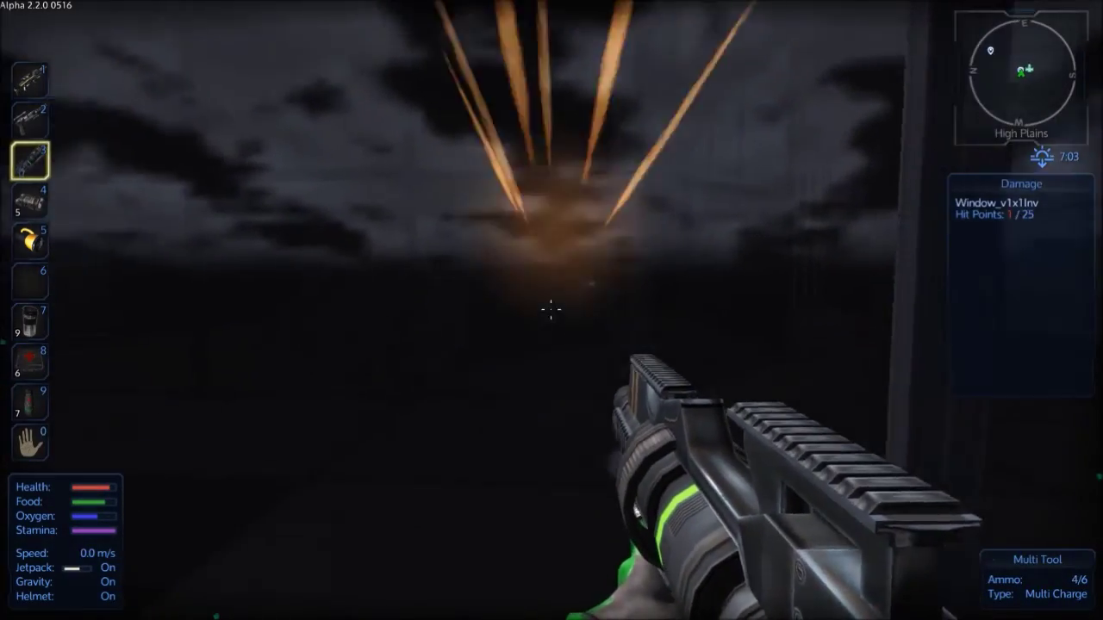
# Break the window for steel and glass plates and enter the glass hall, firing at the spawner.
pyautogui.click(550, 309)
pyautogui.click(551, 310)
pyautogui.press('w')
pyautogui.press('w')
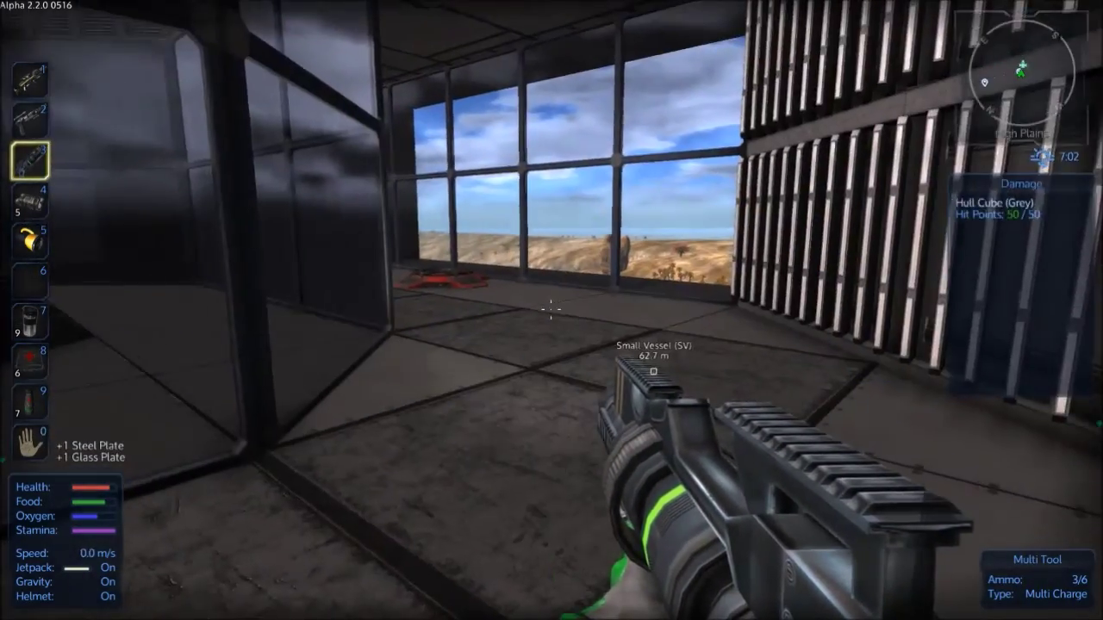
pyautogui.click(550, 310)
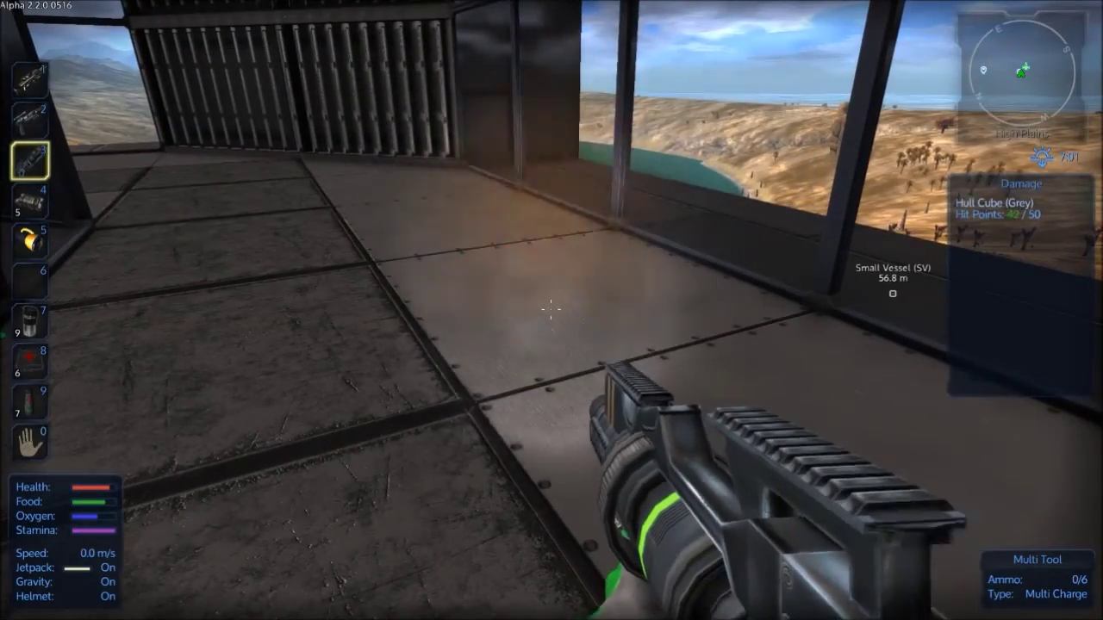
pyautogui.press('w')
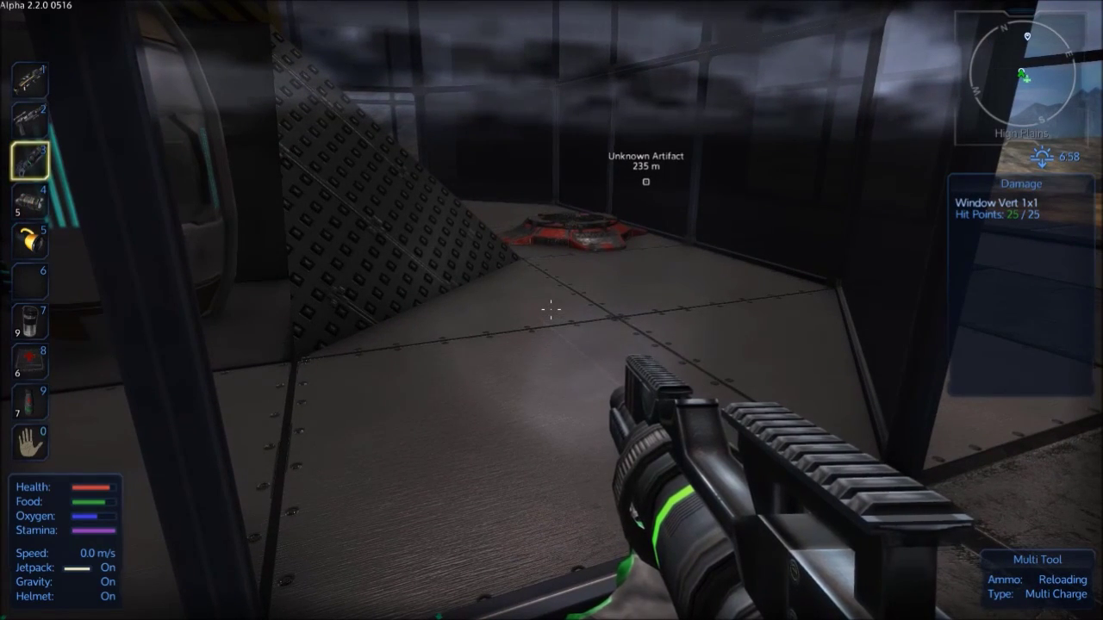
# Salvage a window panel and interior blocks, then open the Alien Container.
pyautogui.click(550, 308)
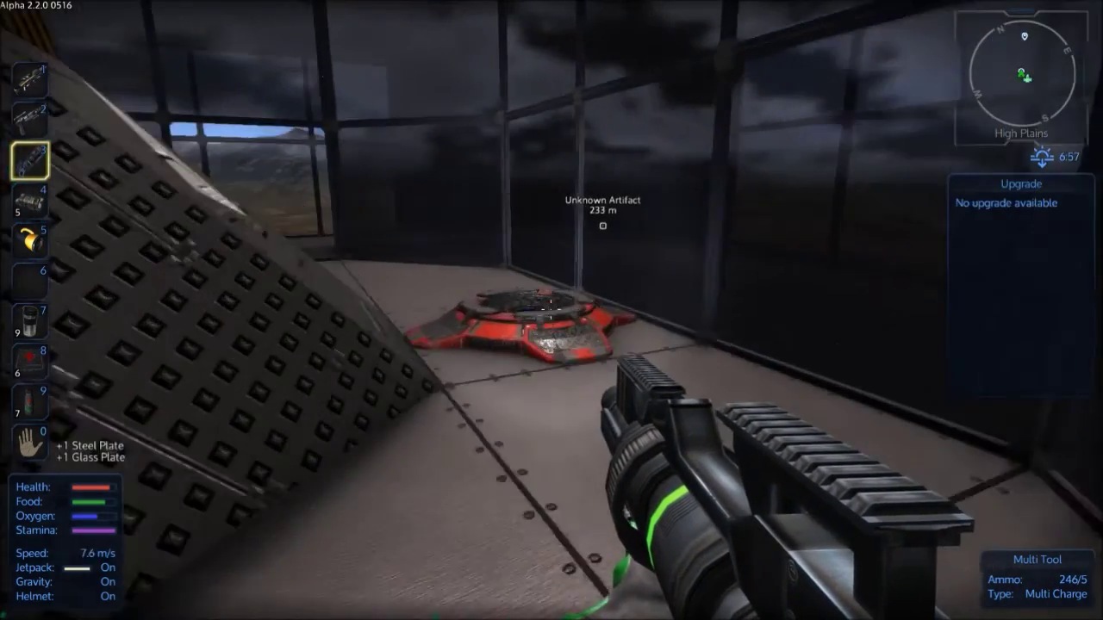
pyautogui.click(550, 308)
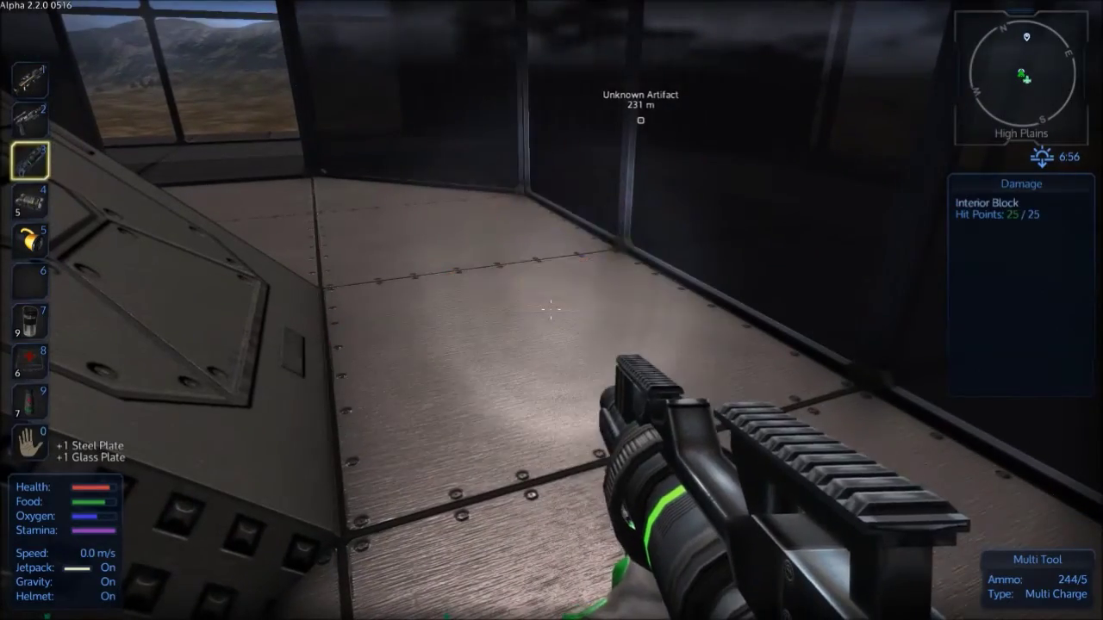
pyautogui.click(550, 309)
pyautogui.press('w')
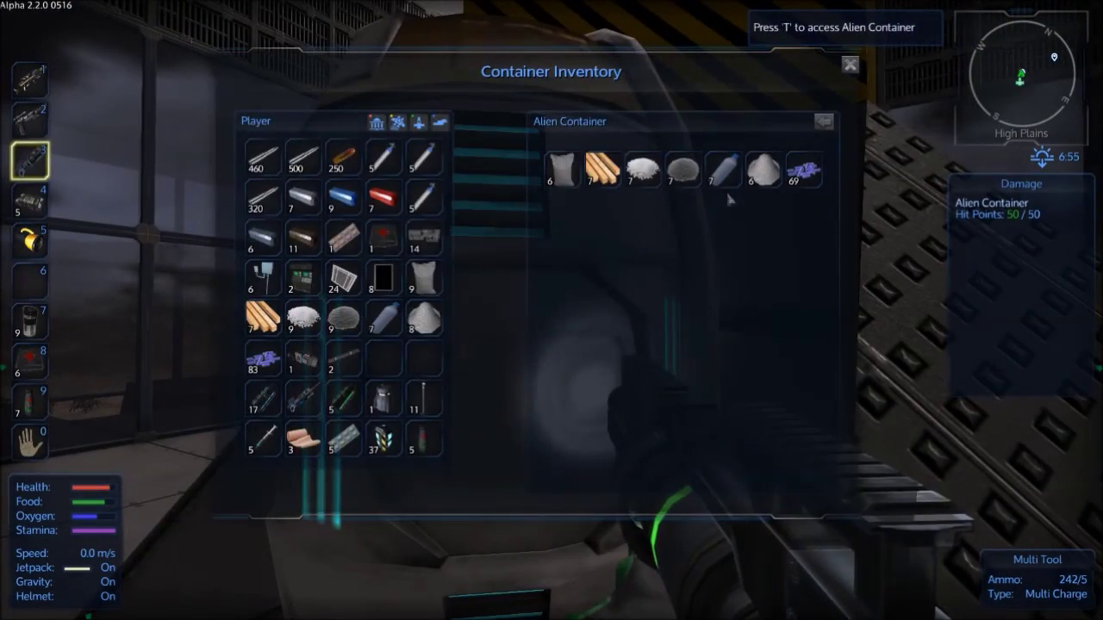
# Move the Alien Container's ores and materials into the player inventory, then close it.
pyautogui.press('Escape')
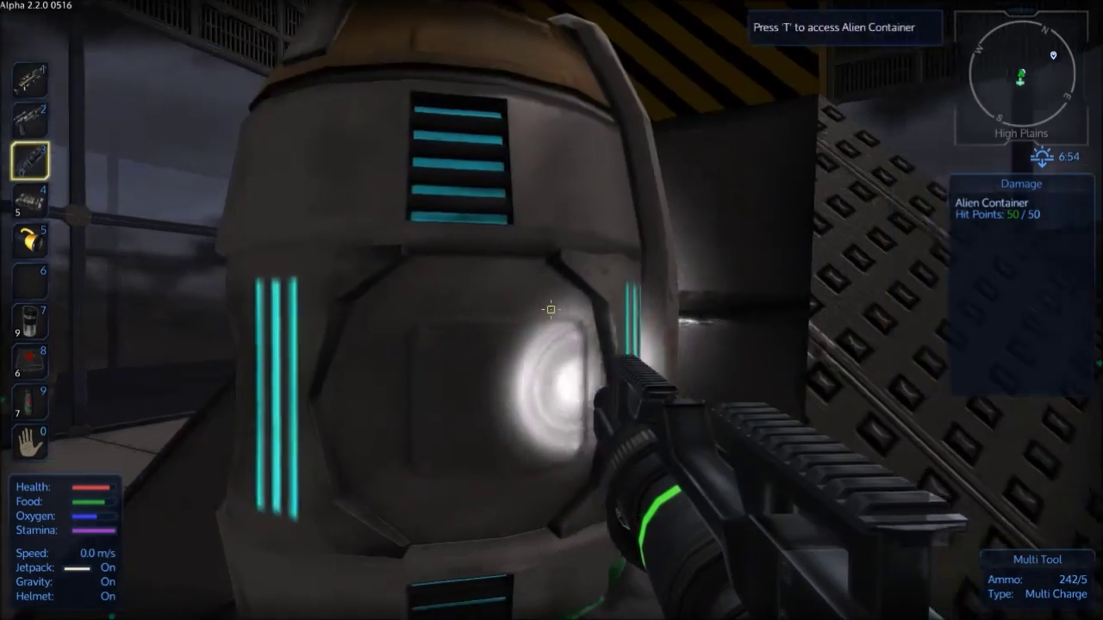
pyautogui.press('w')
pyautogui.press('w')
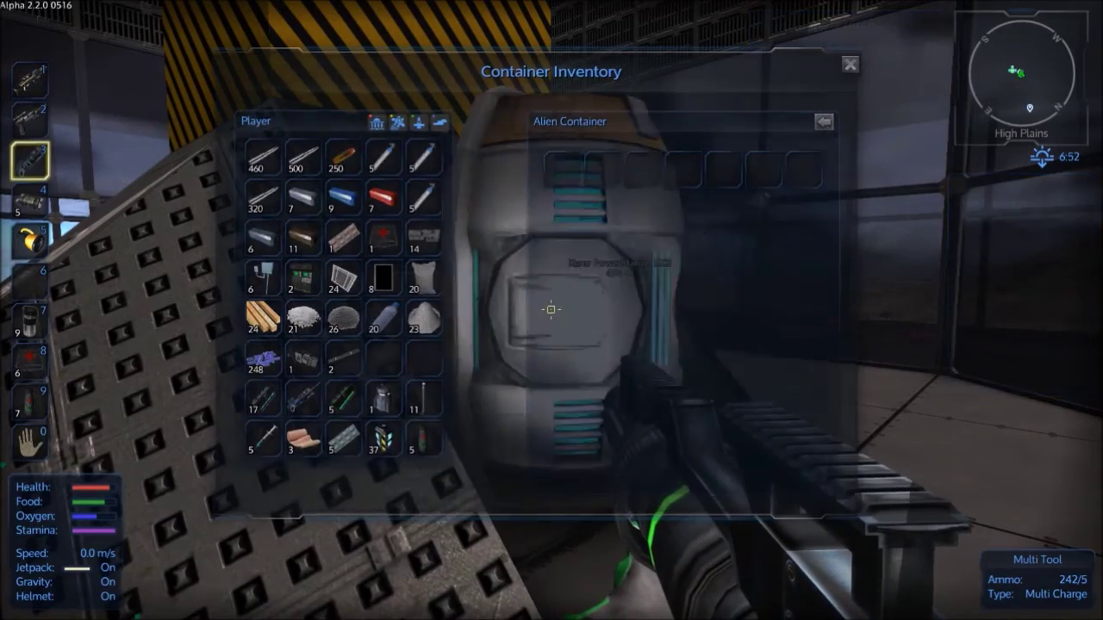
pyautogui.press('Escape')
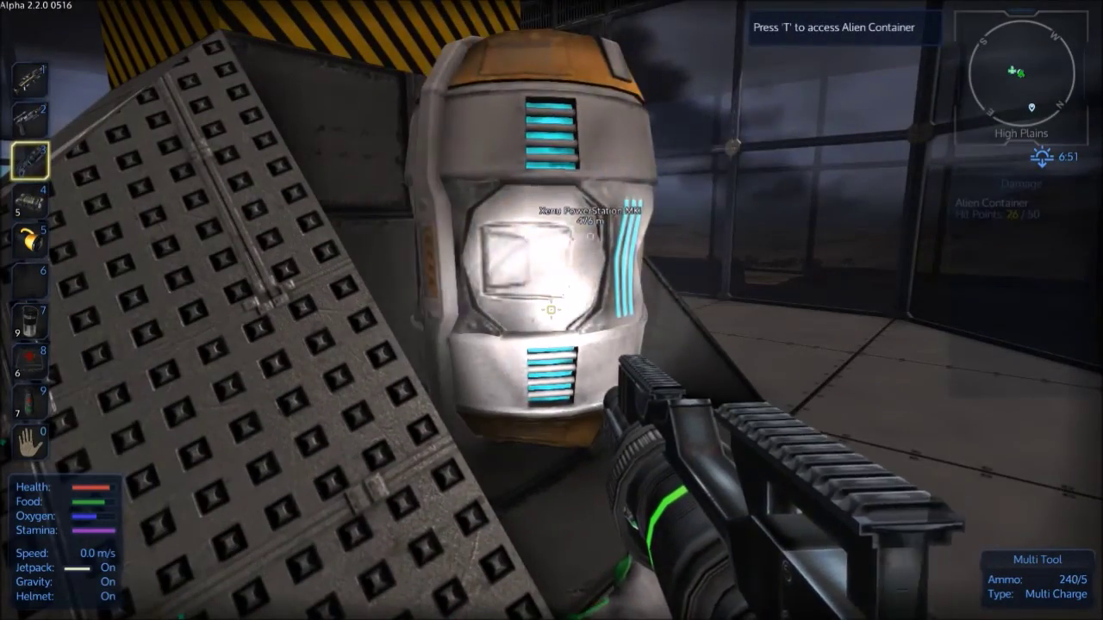
pyautogui.press('w')
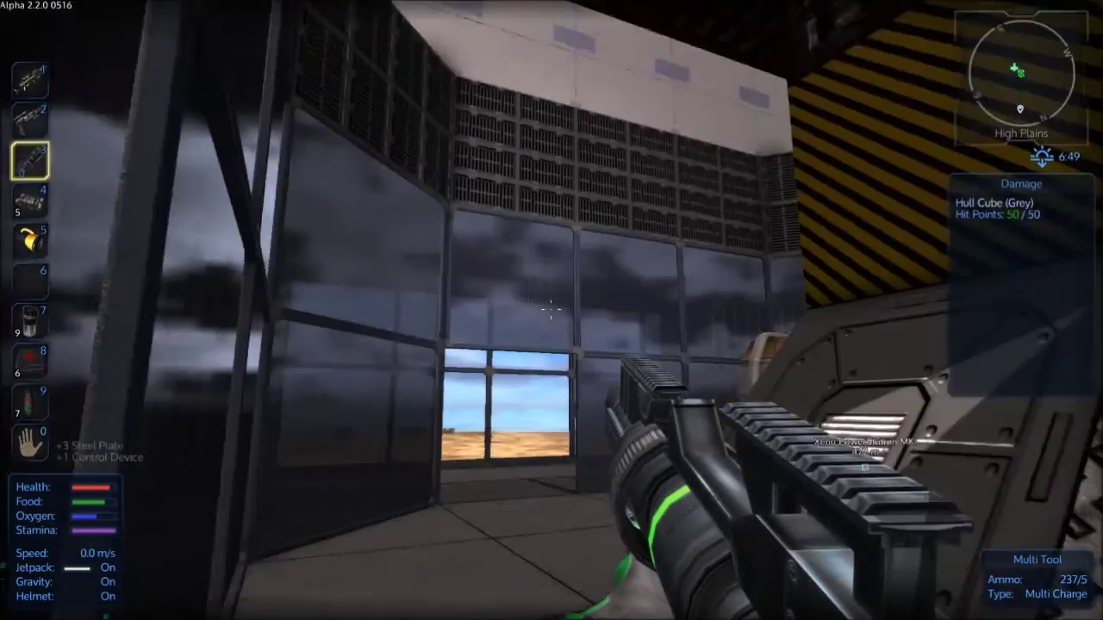
# Cross the glass hall, firing at the Alien Container and the red spawner pad.
pyautogui.press('w')
pyautogui.press('w')
pyautogui.click(551, 310)
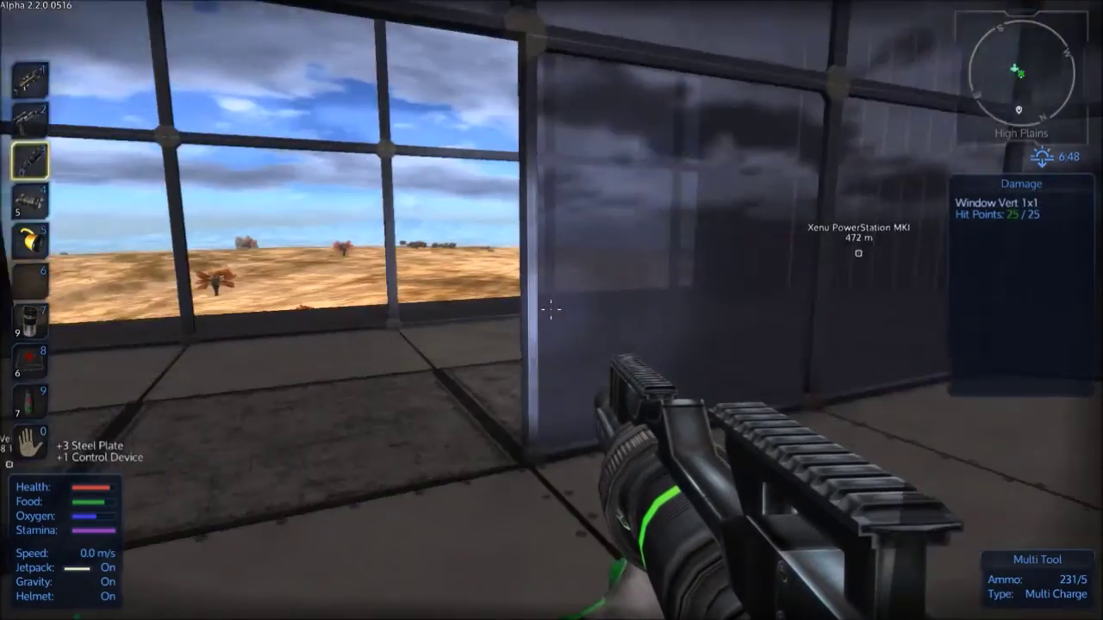
pyautogui.press('w')
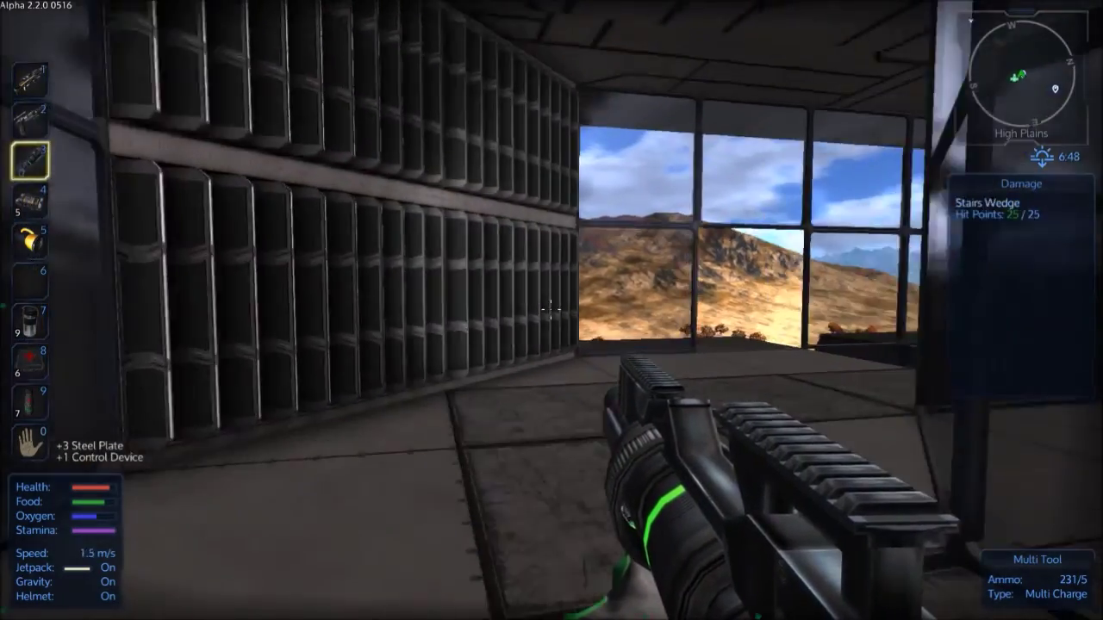
pyautogui.press('w')
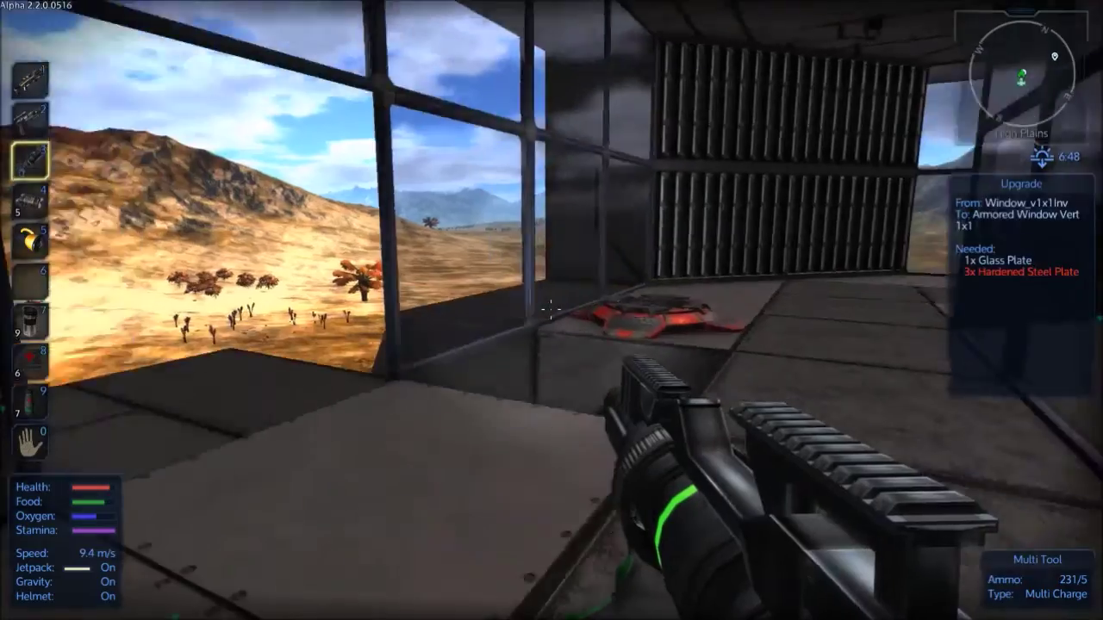
pyautogui.press('w')
pyautogui.click(551, 310)
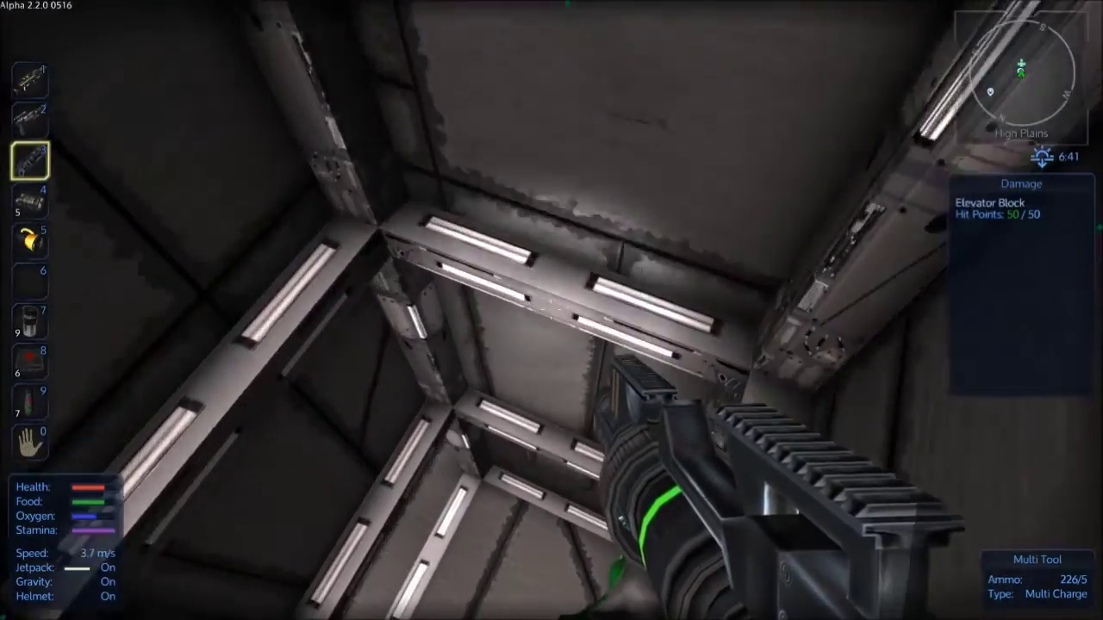
# Ride the elevator shaft down and walk into the interior corridor, salvaging a block.
pyautogui.press('2')
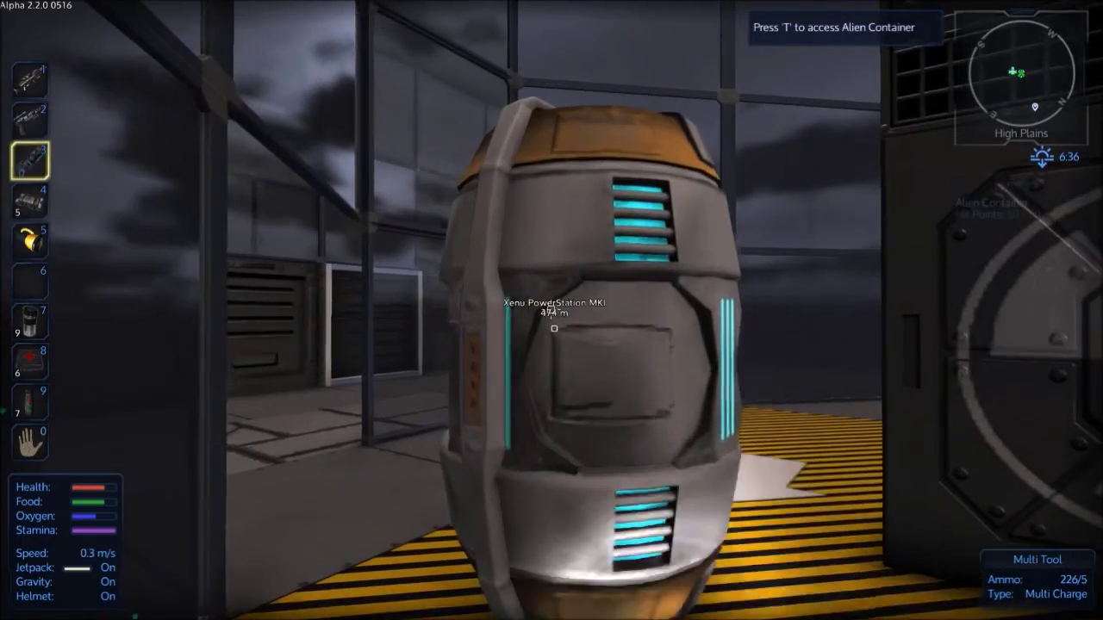
pyautogui.click(551, 310)
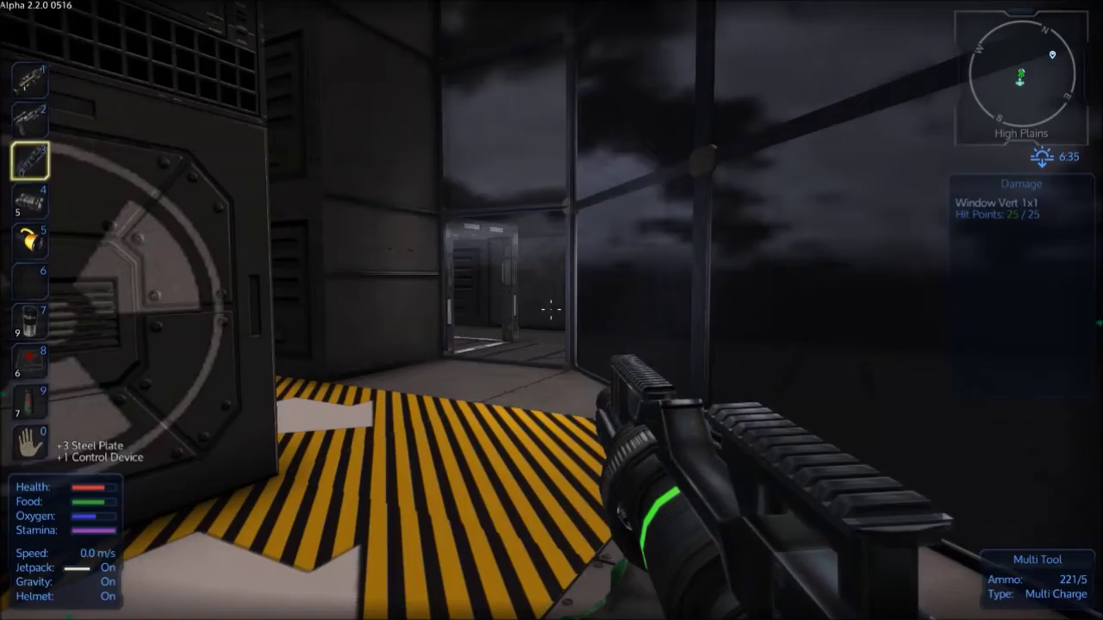
pyautogui.press('w')
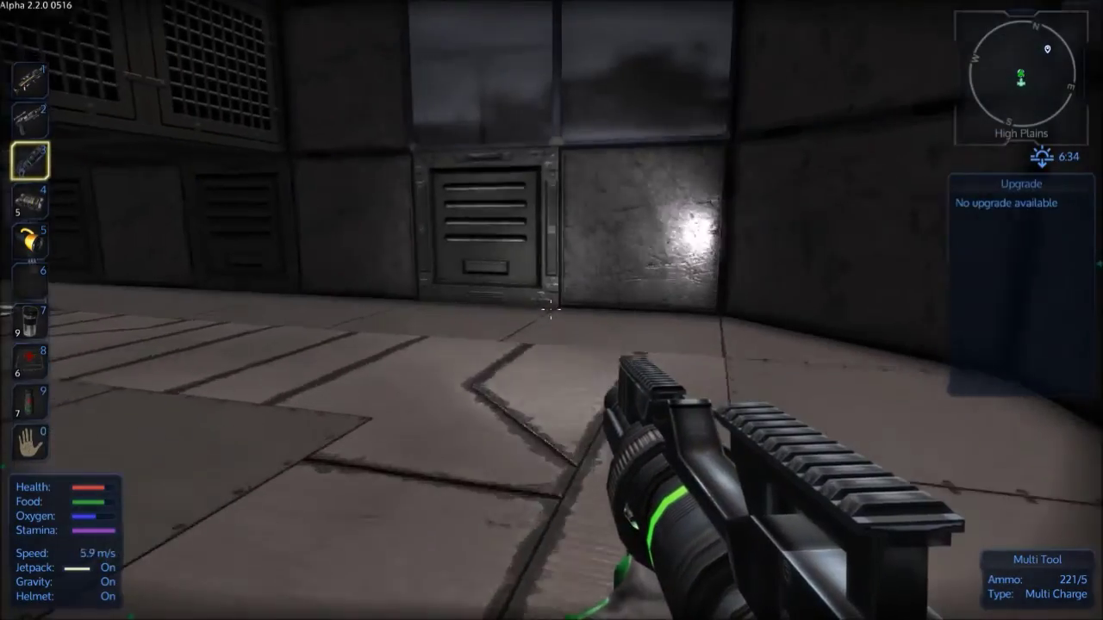
pyautogui.press('w')
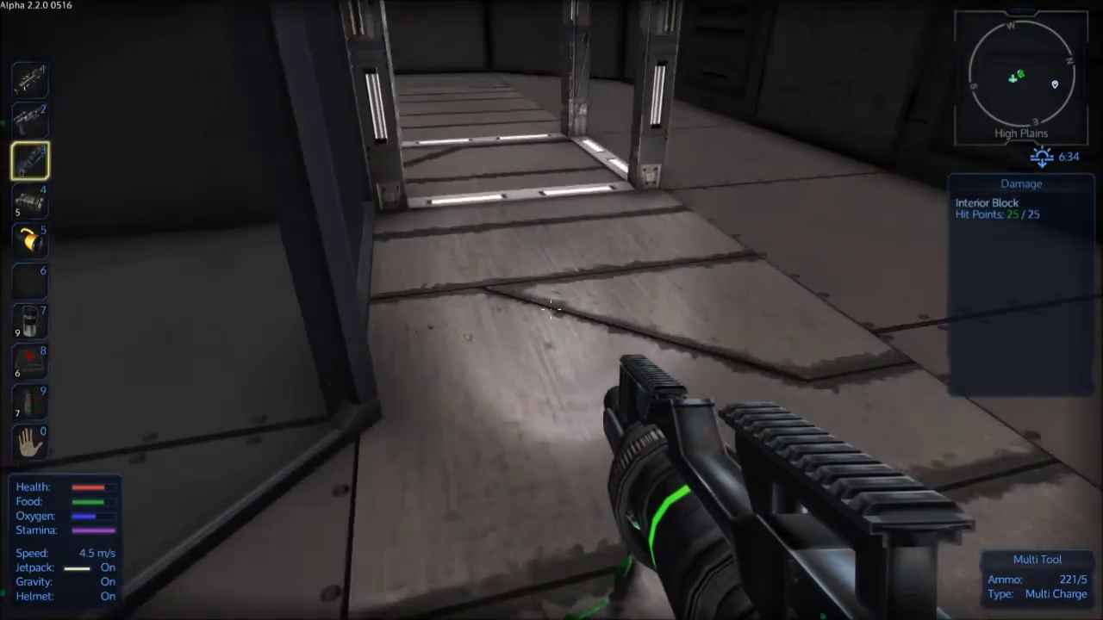
pyautogui.click(552, 310)
# Salvage floor, interior and window blocks and the block by the fuel tank for steel plates.
pyautogui.click(551, 310)
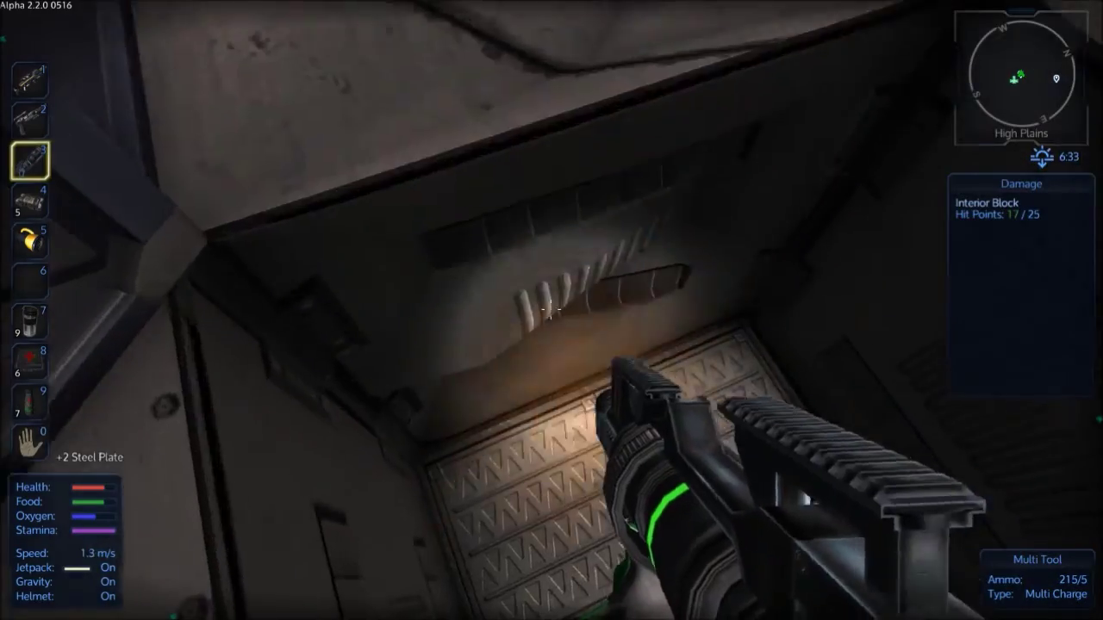
pyautogui.click(551, 310)
pyautogui.click(551, 310)
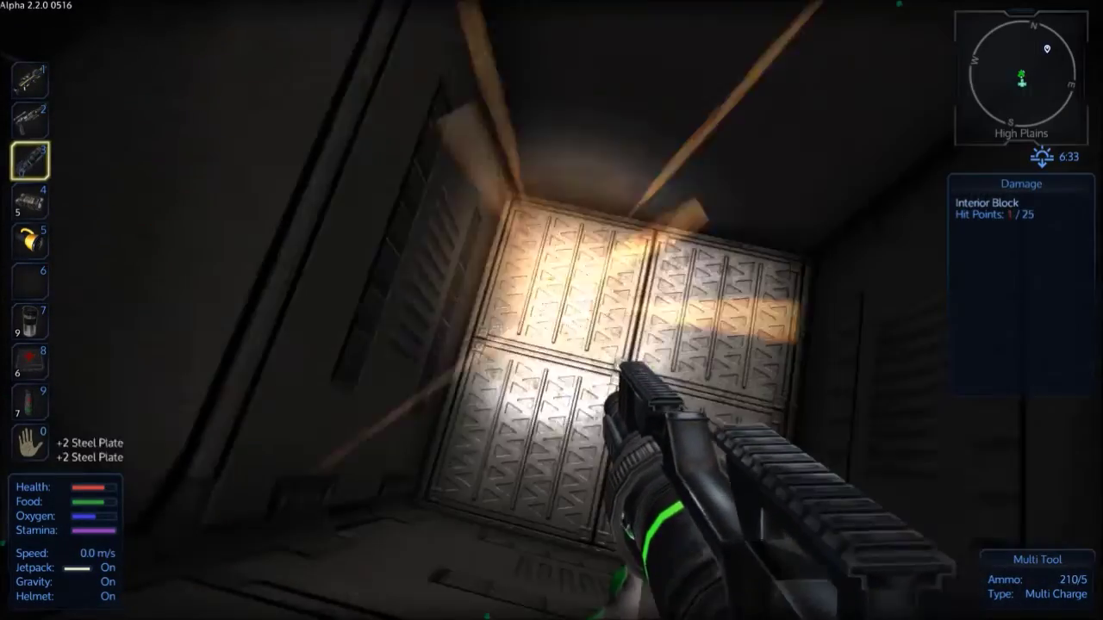
pyautogui.click(551, 310)
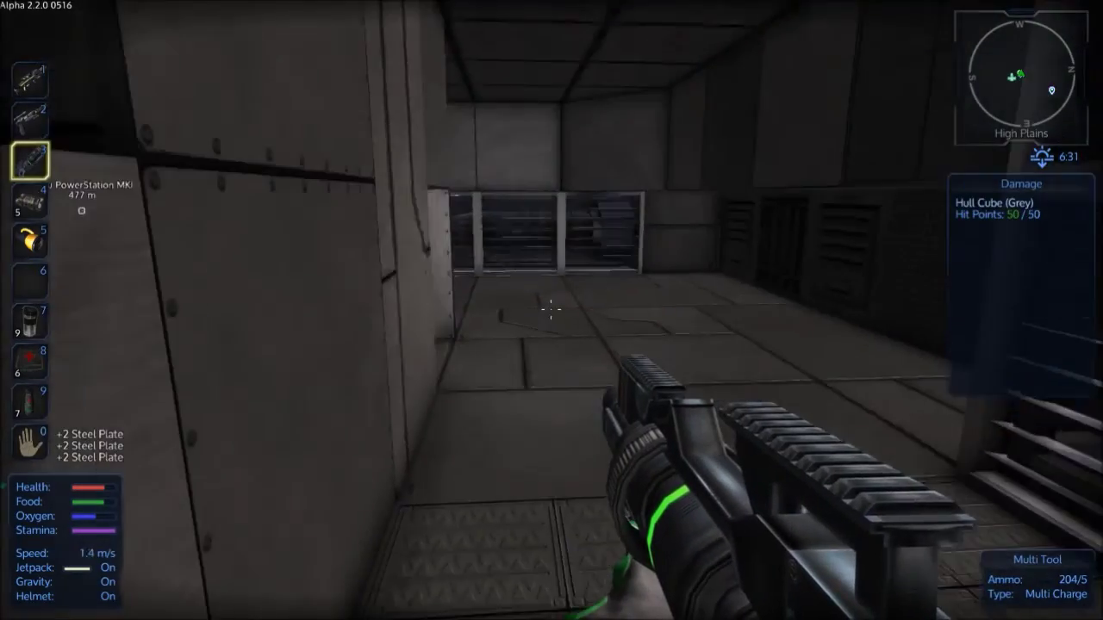
pyautogui.click(551, 311)
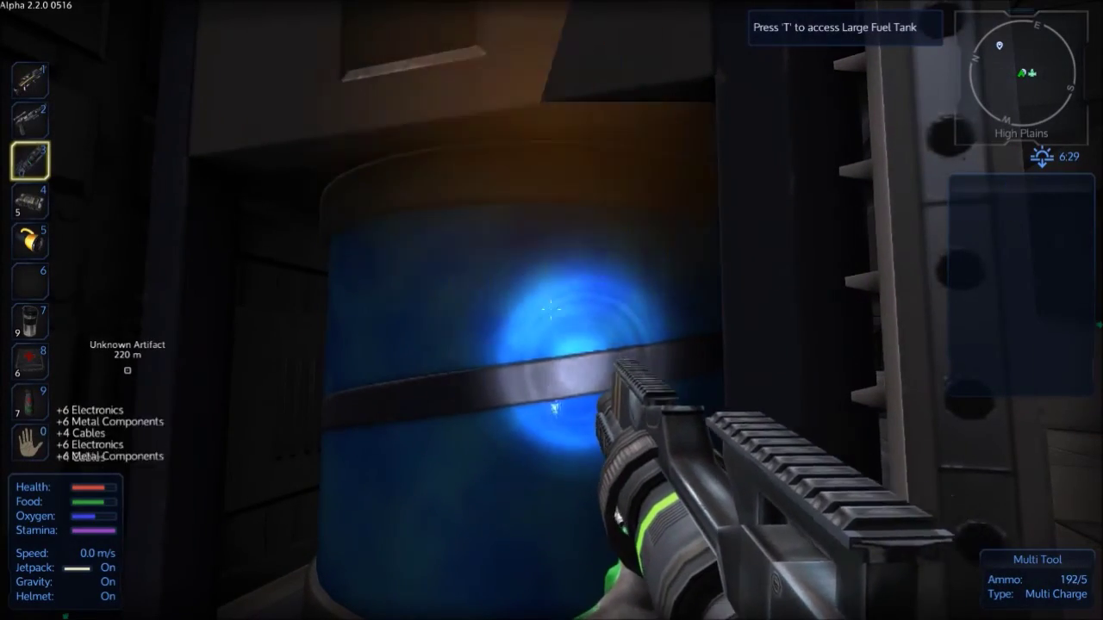
pyautogui.click(551, 310)
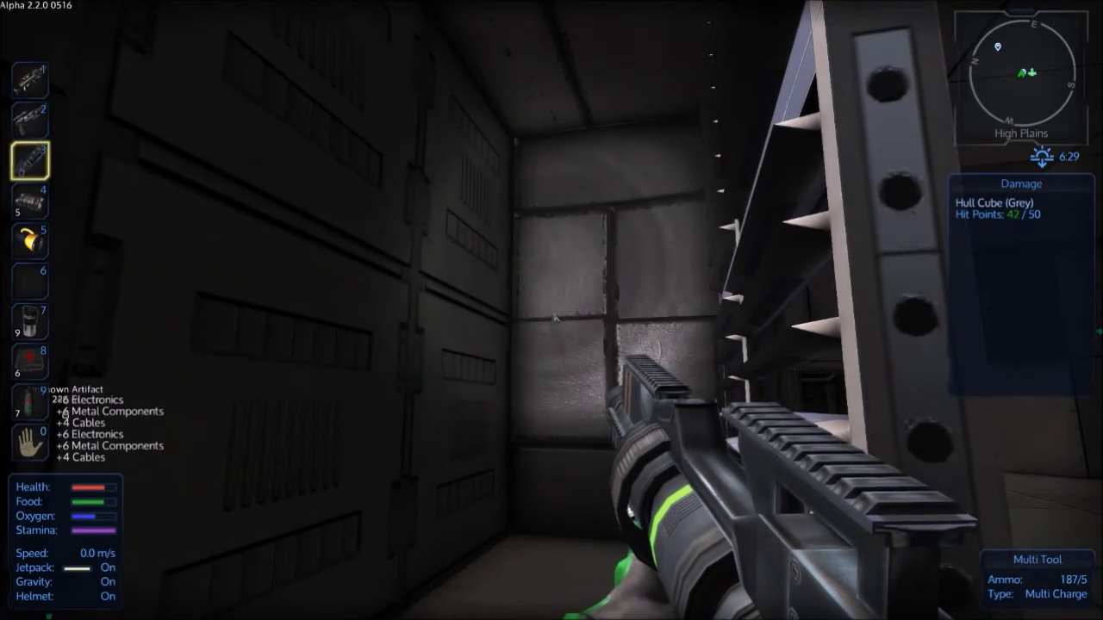
pyautogui.press('Tab')
pyautogui.press('Tab')
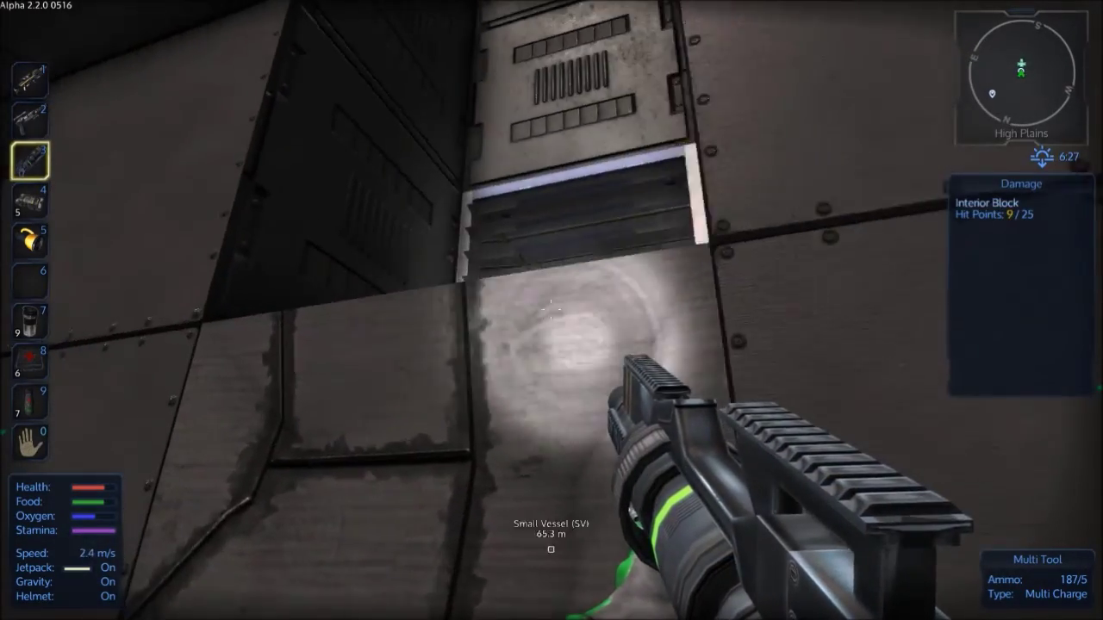
# Cut through the wall block and walk to the Alien Container.
pyautogui.click(551, 310)
pyautogui.click(551, 310)
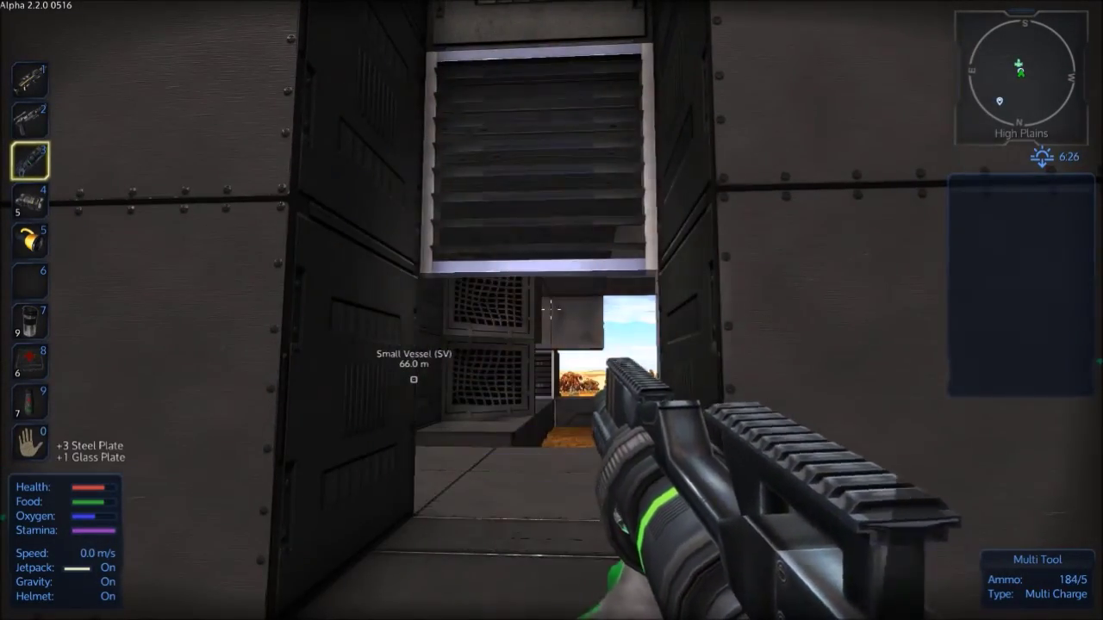
pyautogui.press('w')
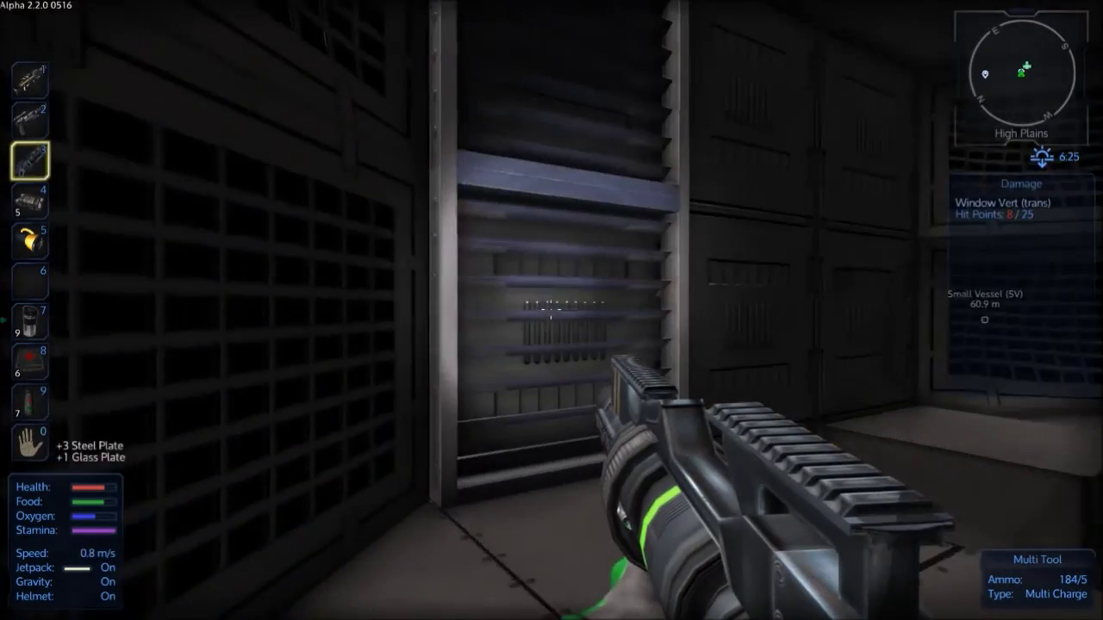
pyautogui.press('w')
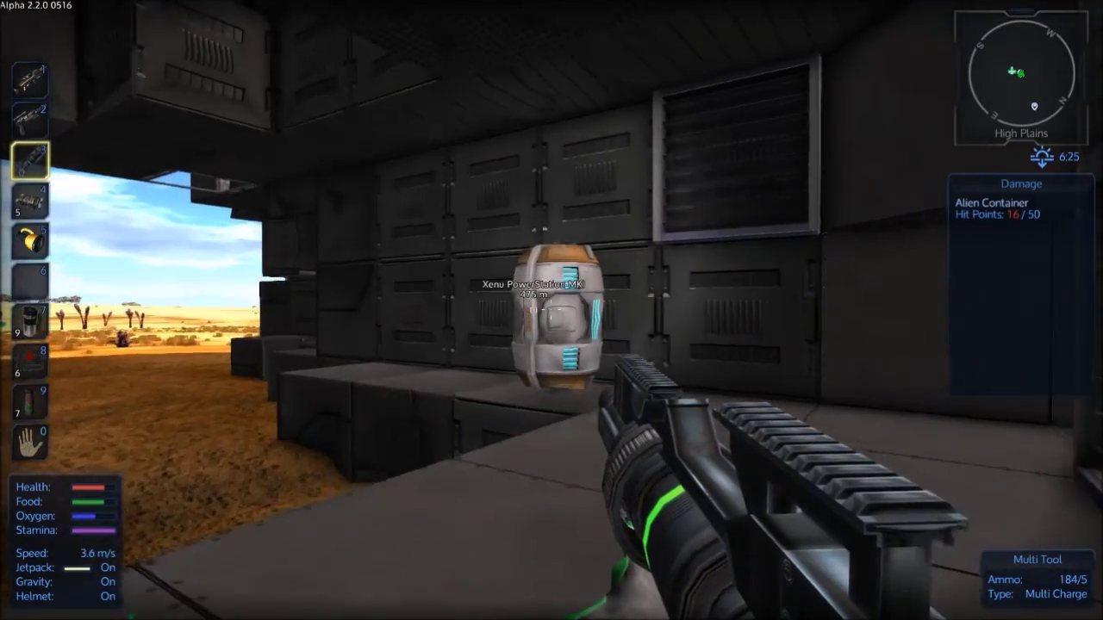
pyautogui.press('w')
# Check the empty Alien Container, salvage it for steel plates and a control device, and move on.
pyautogui.press('t')
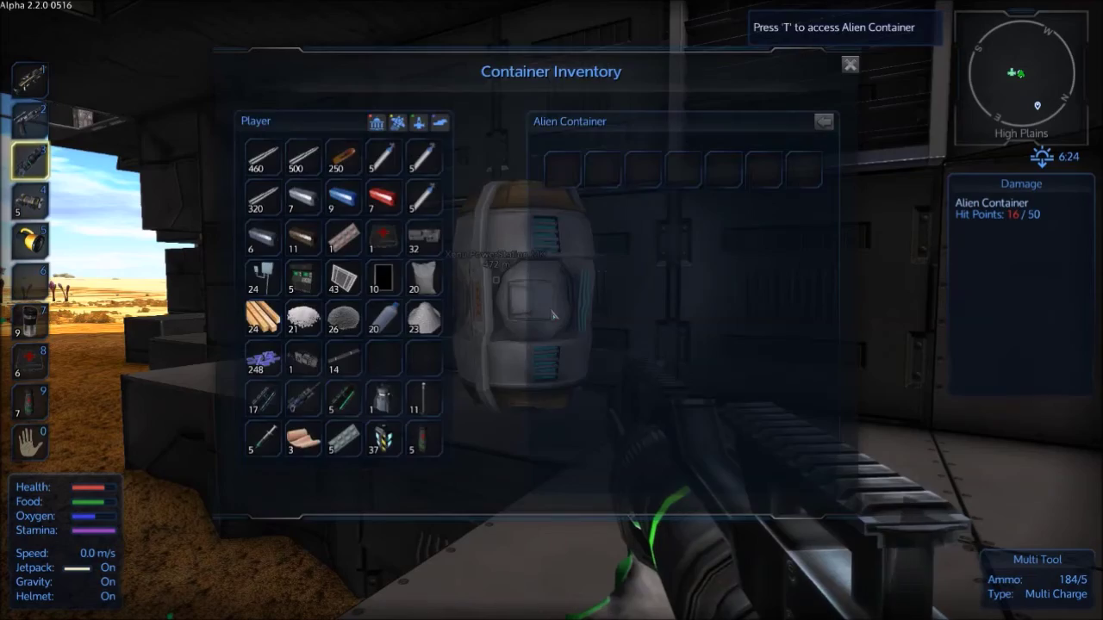
pyautogui.press('Escape')
pyautogui.click(551, 310)
pyautogui.press('w')
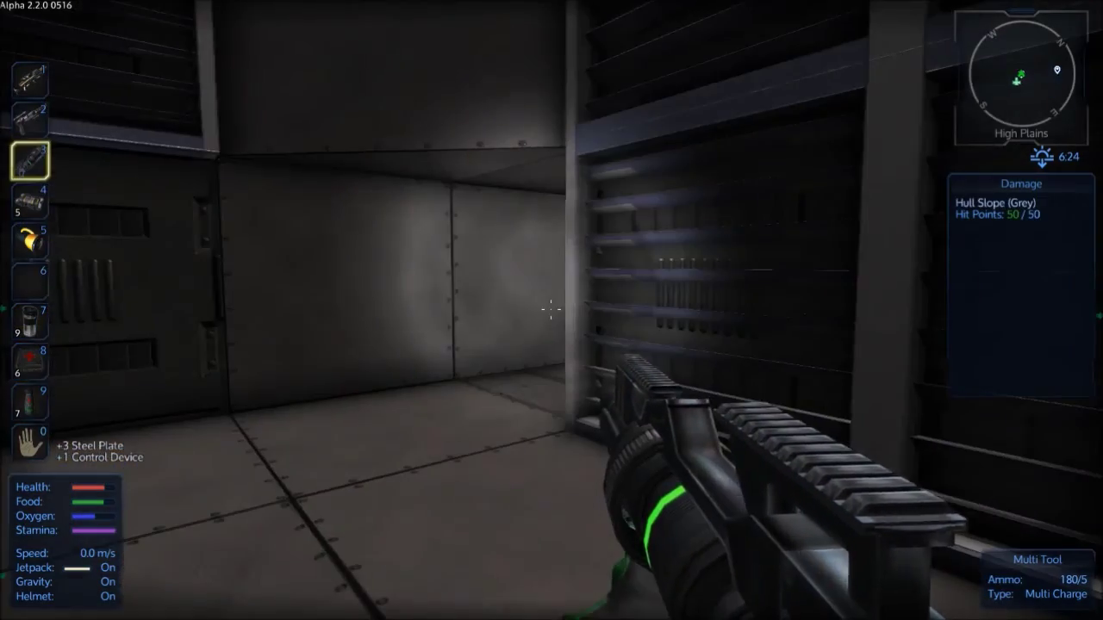
pyautogui.press('w')
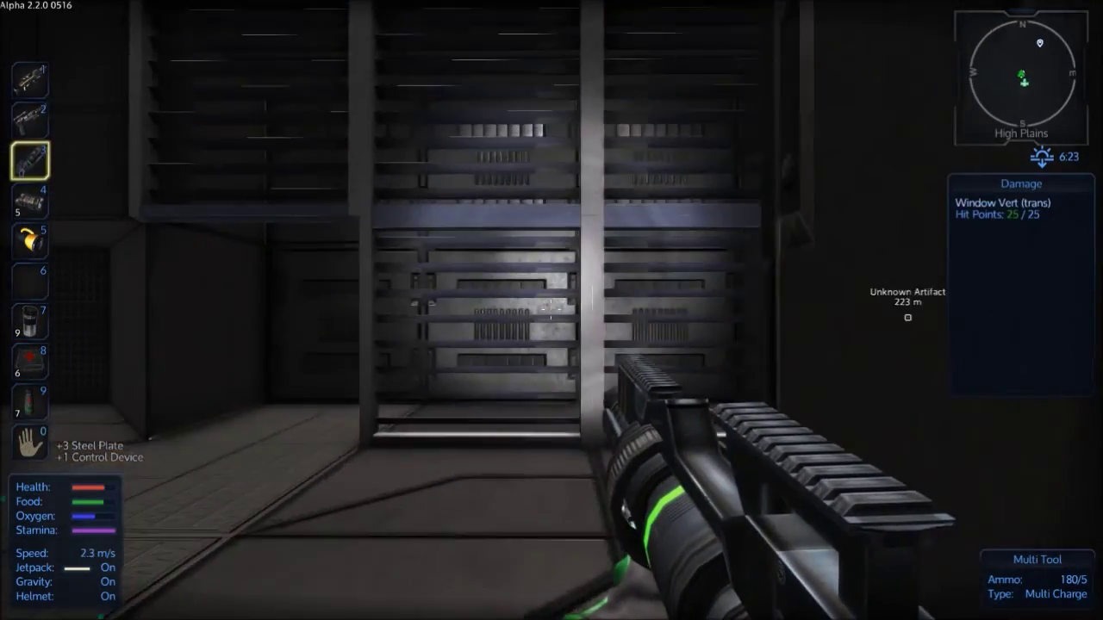
# Shoot out the window and destroy the Large Generator for components and reactor cores.
pyautogui.press('w')
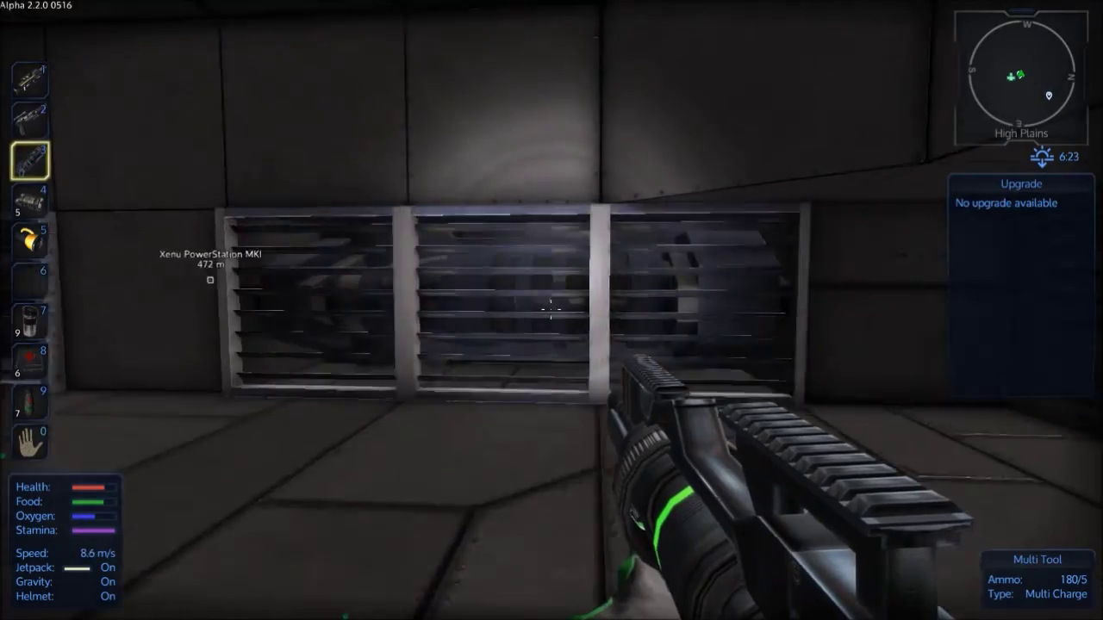
pyautogui.click(551, 310)
pyautogui.click(551, 310)
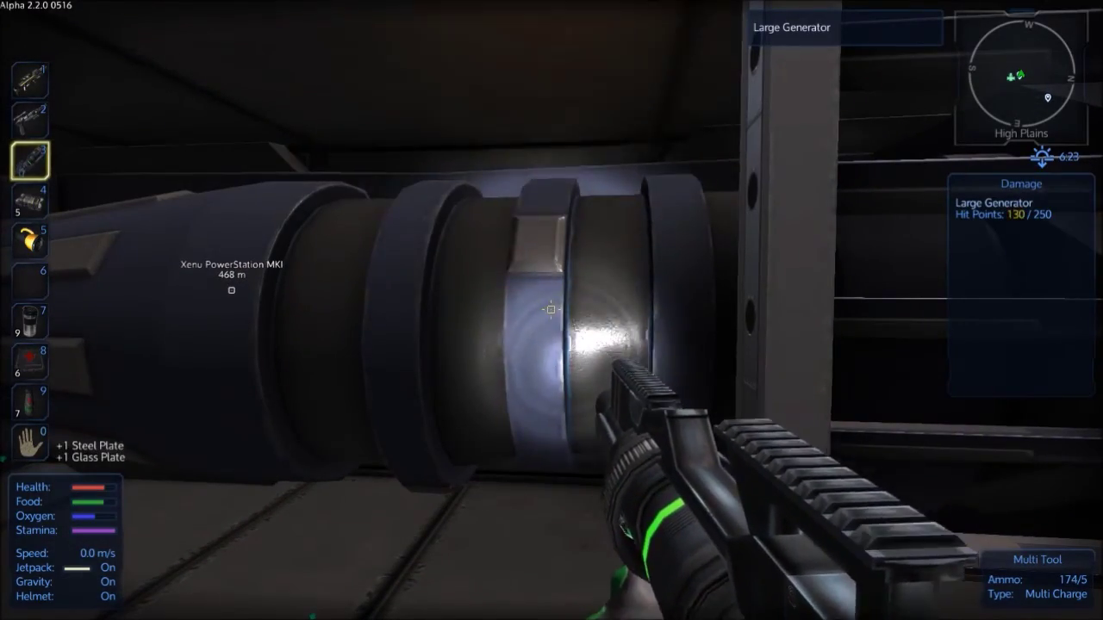
pyautogui.click(551, 310)
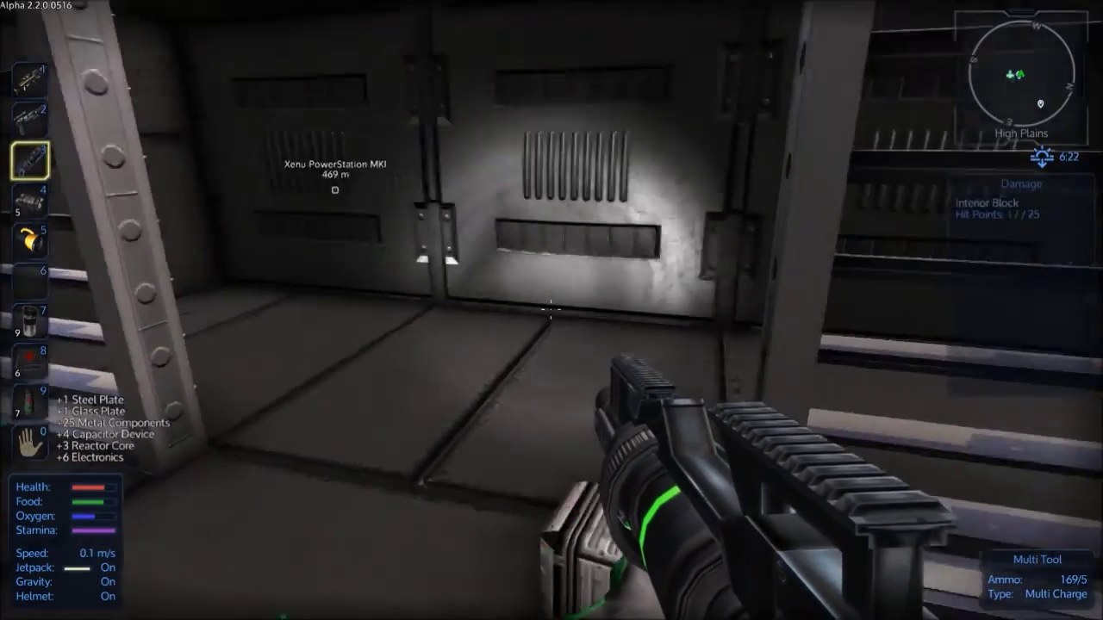
# Drop the Wood Planks and trash the Glass Plate stack from the inventory.
pyautogui.press('s')
pyautogui.press('Tab')
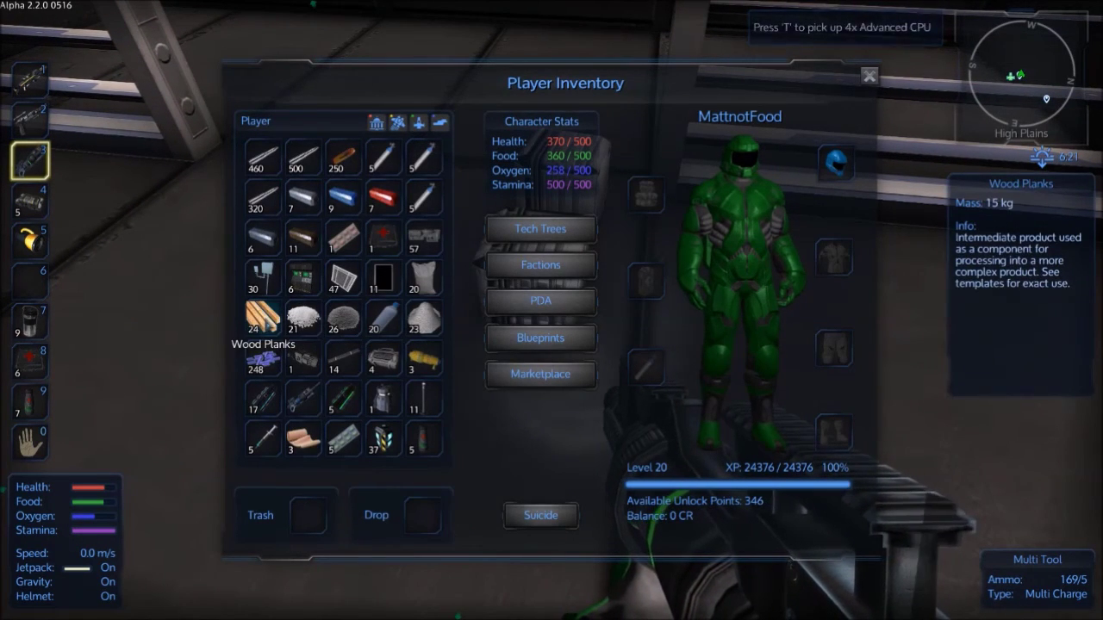
pyautogui.moveTo(263, 321); pyautogui.dragTo(398, 516)
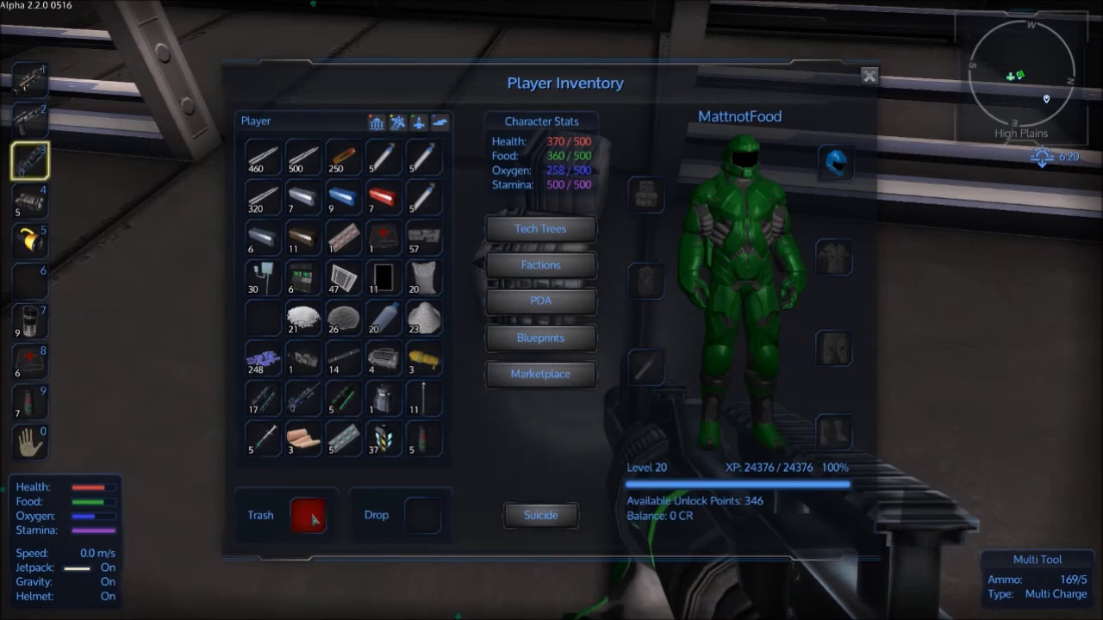
pyautogui.moveTo(383, 284); pyautogui.dragTo(317, 492)
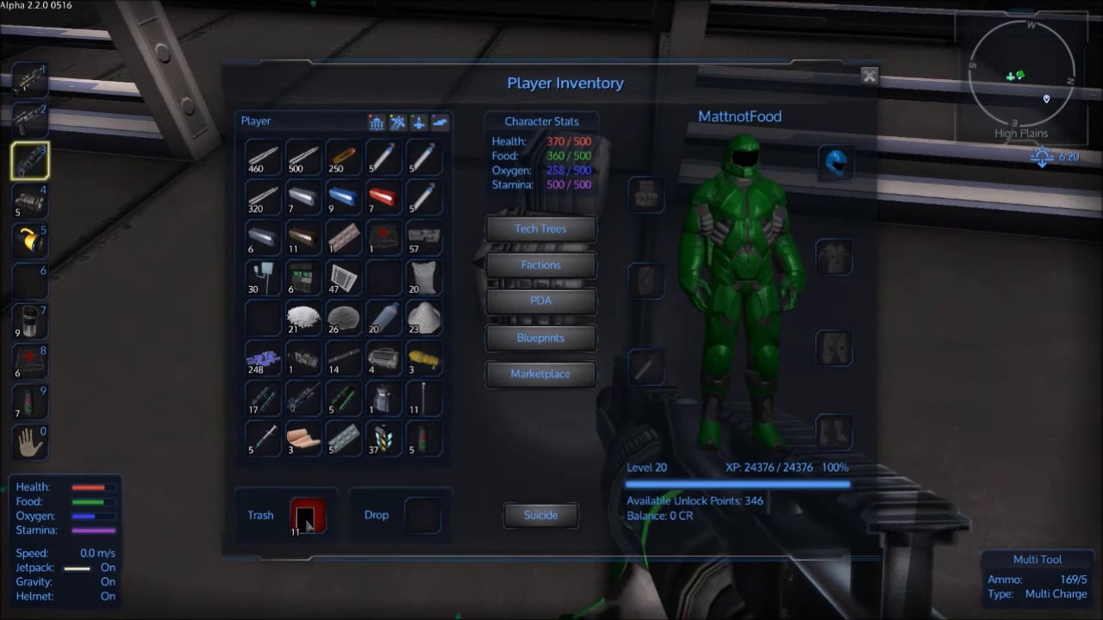
pyautogui.click(306, 517)
pyautogui.press('Tab')
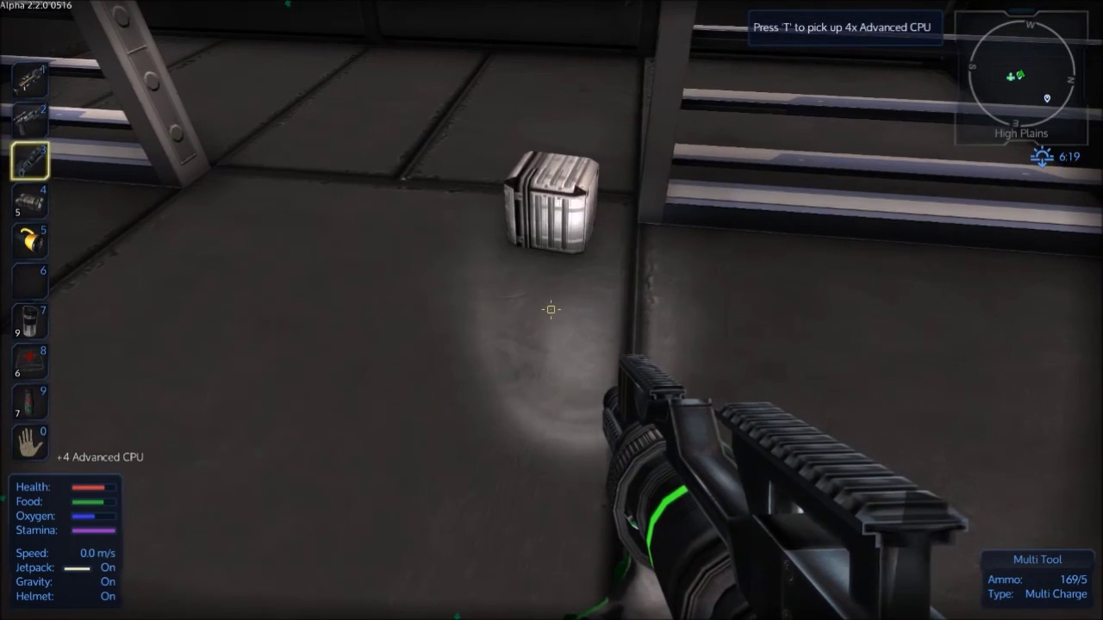
# Pick up the Flux Coils, then remove the green spawner, window vent, generator and grey hull wall.
pyautogui.press('t')
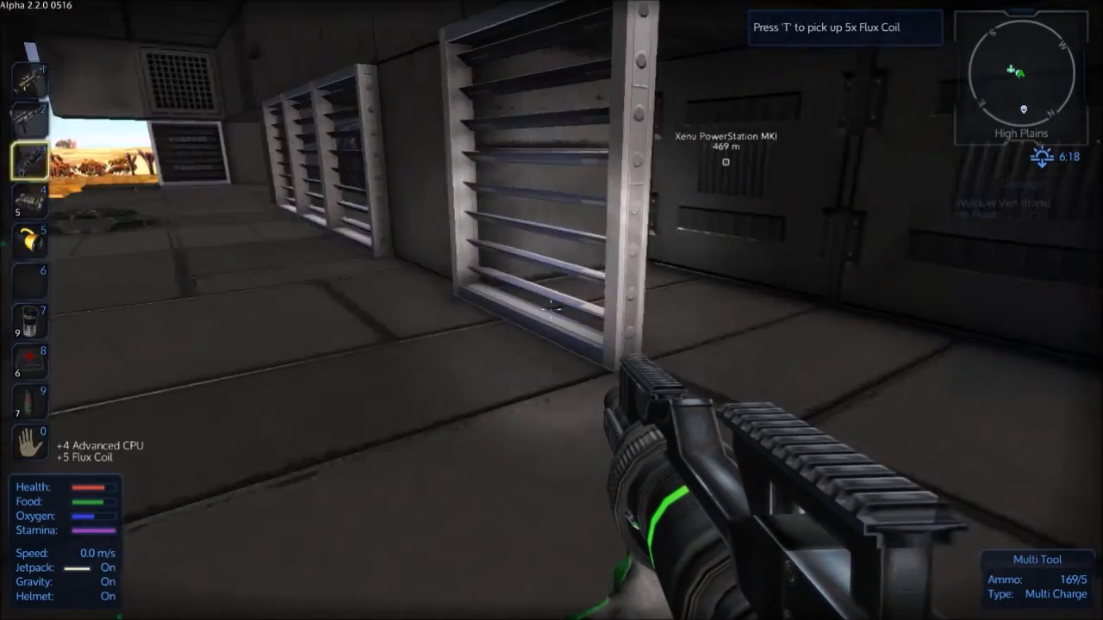
pyautogui.press('w')
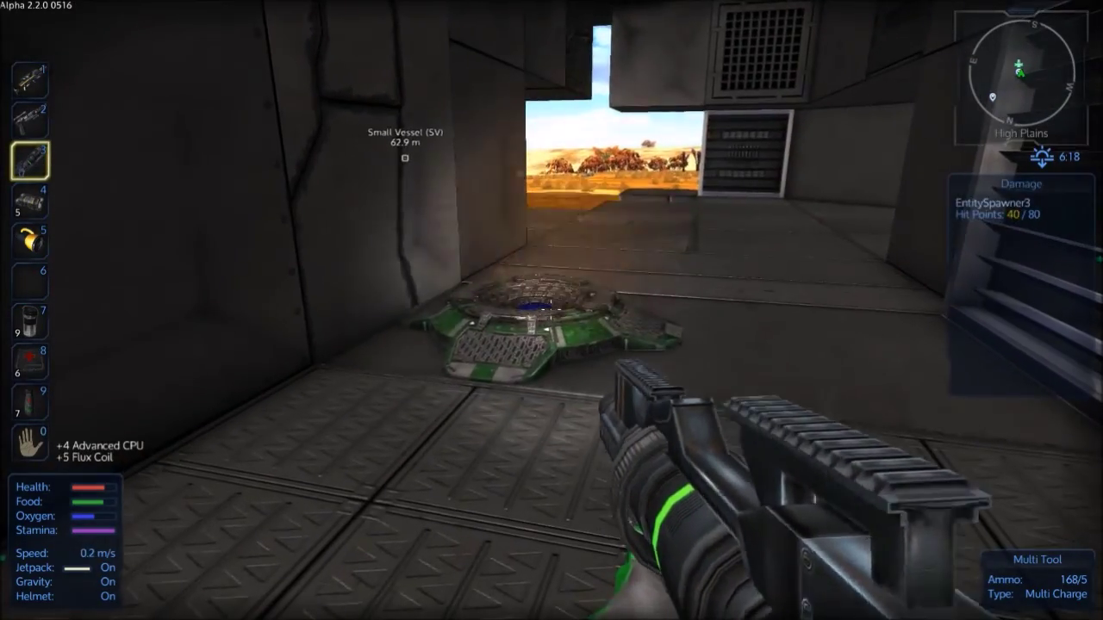
pyautogui.click(551, 310)
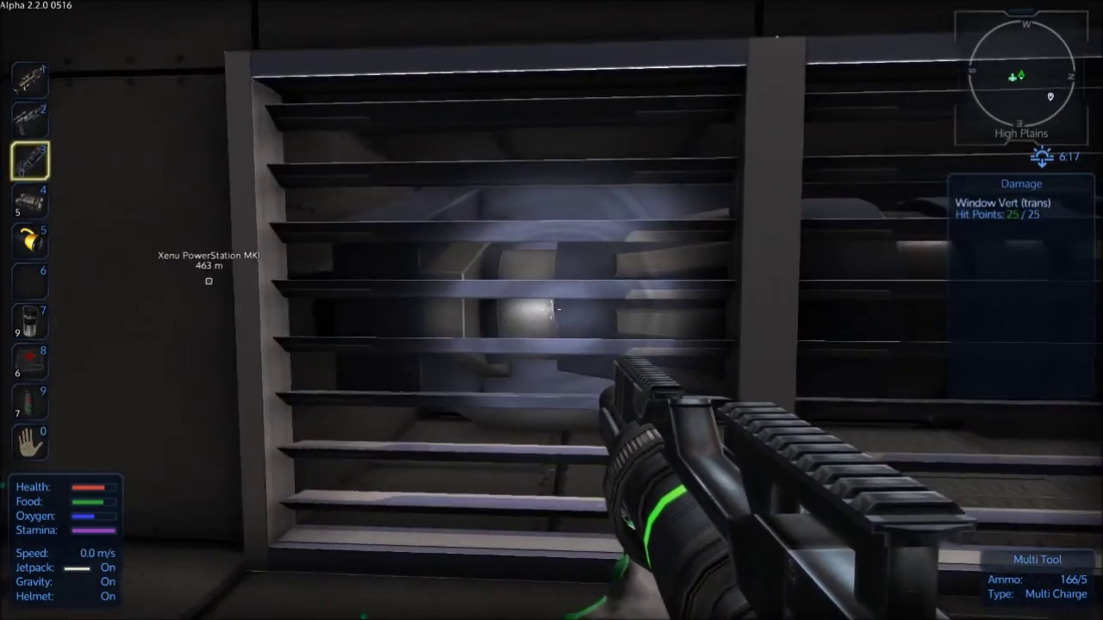
pyautogui.click(552, 310)
pyautogui.click(552, 311)
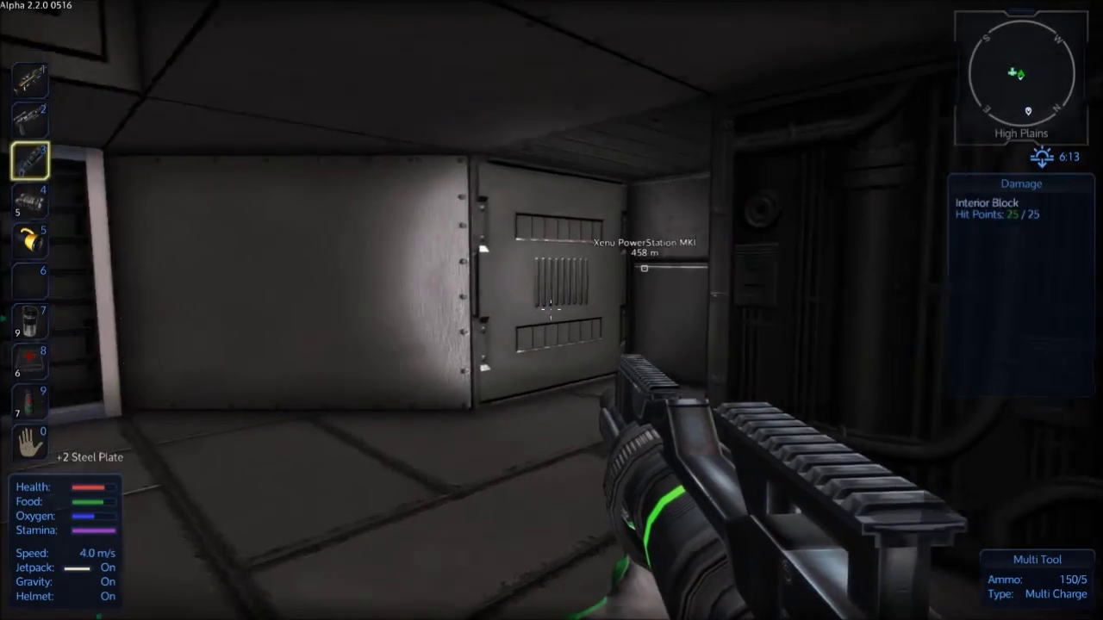
pyautogui.click(551, 310)
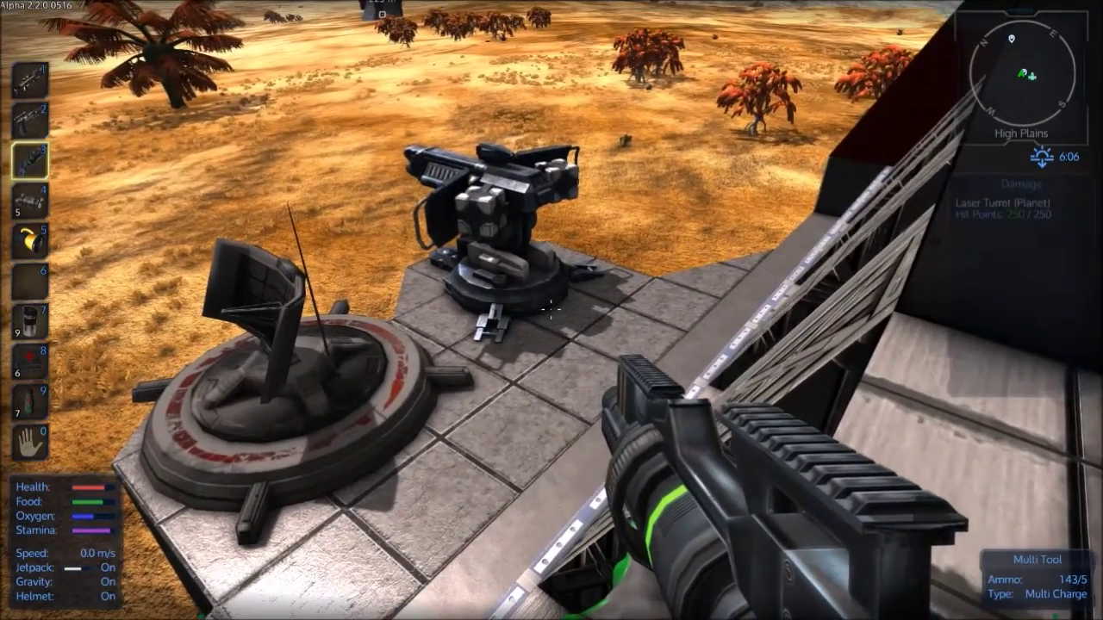
# Check the inventory, then dismantle the rooftop laser turret for parts.
pyautogui.press('Tab')
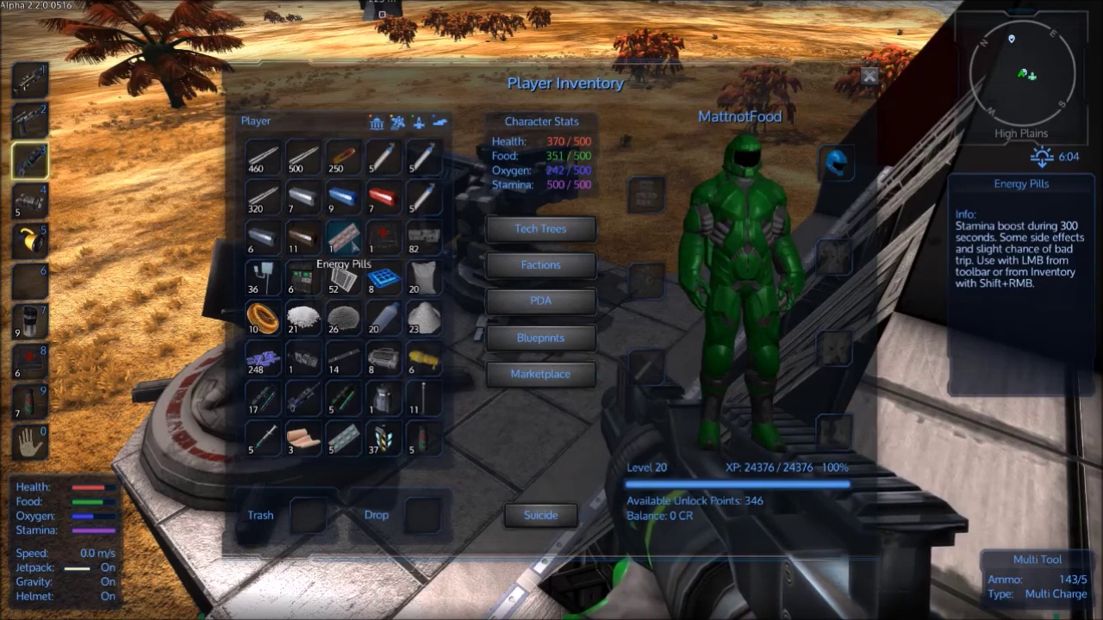
pyautogui.press('Tab')
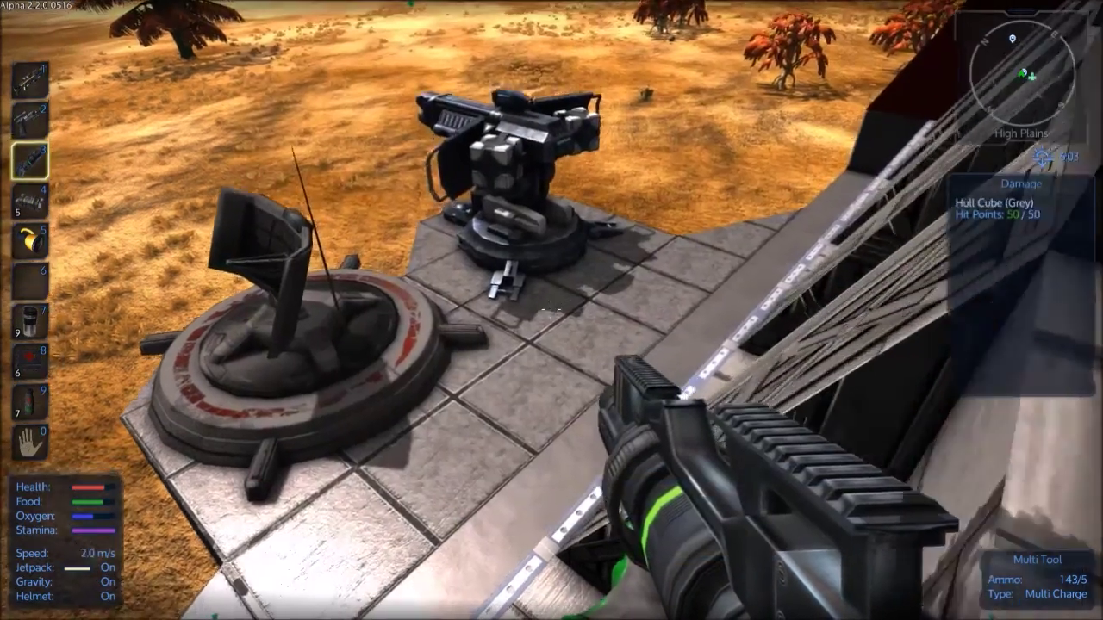
pyautogui.press('w')
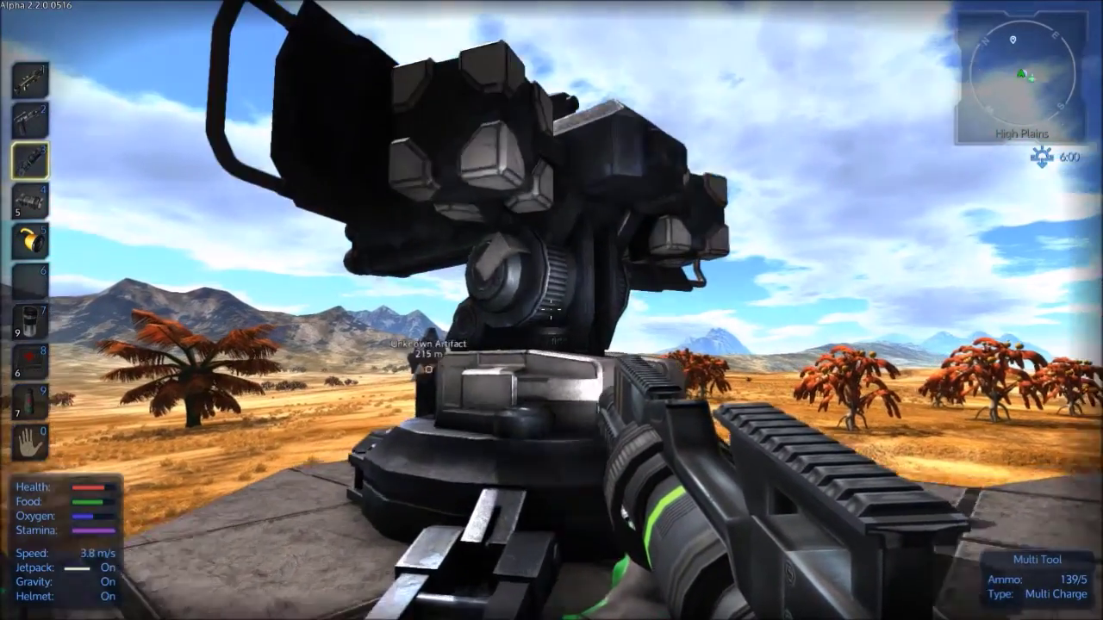
pyautogui.press('w')
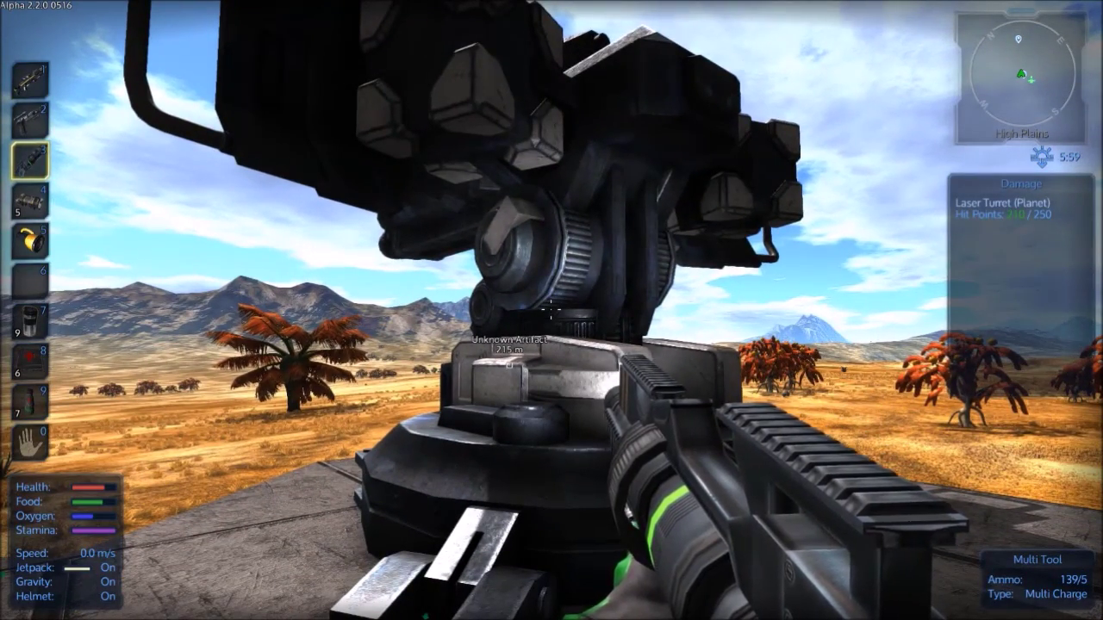
pyautogui.click(551, 310)
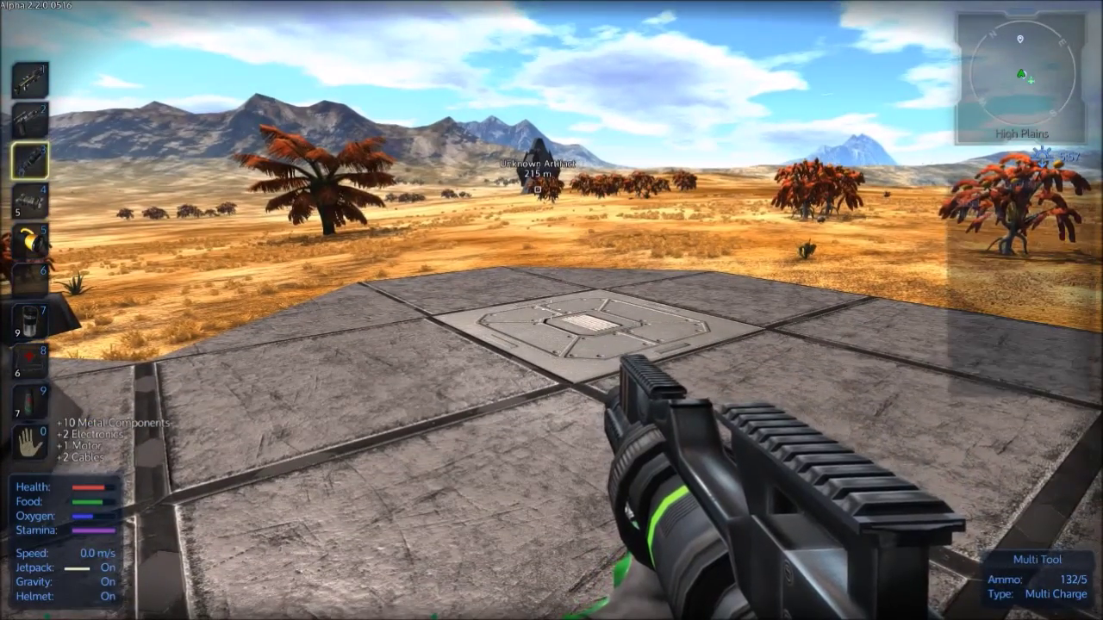
# Destroy the radar structure for its electronics and components.
pyautogui.press('w')
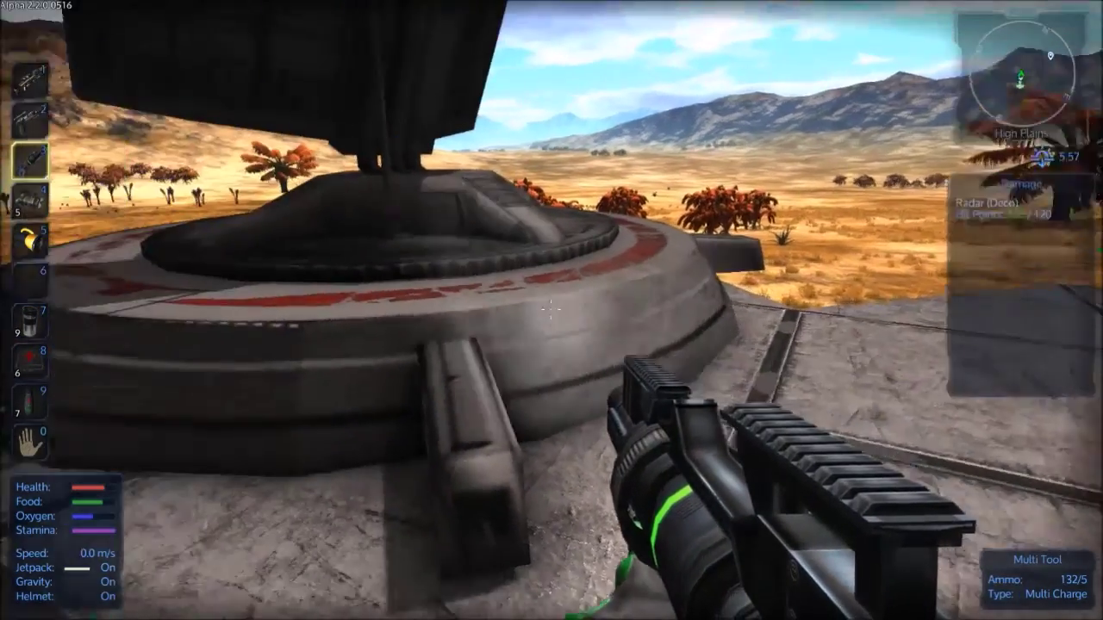
pyautogui.press('w')
pyautogui.click(552, 310)
pyautogui.click(551, 310)
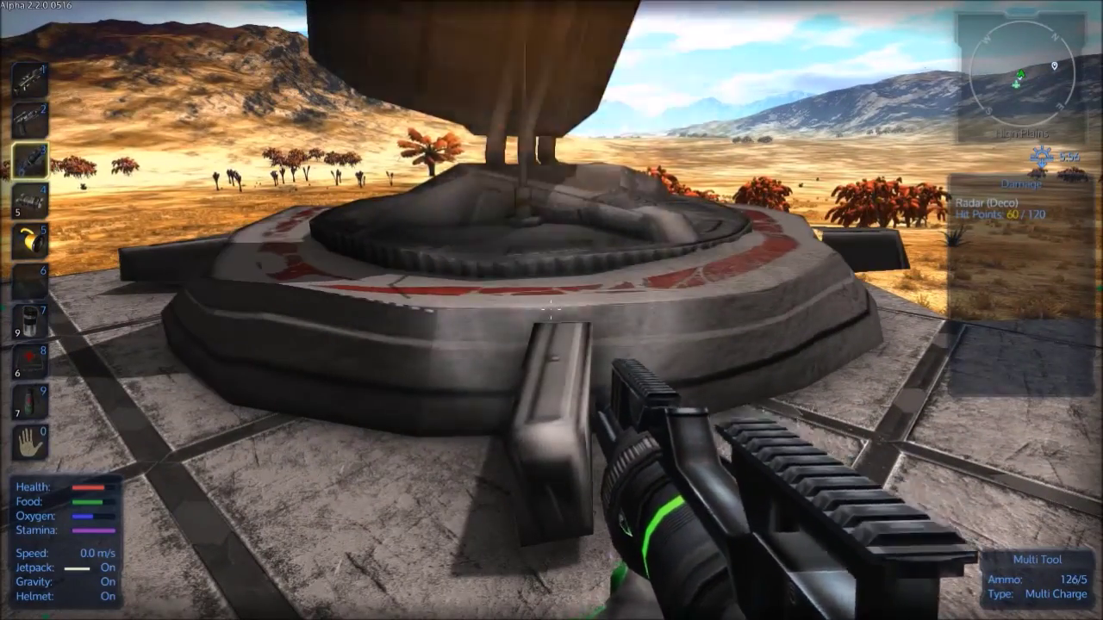
pyautogui.click(551, 311)
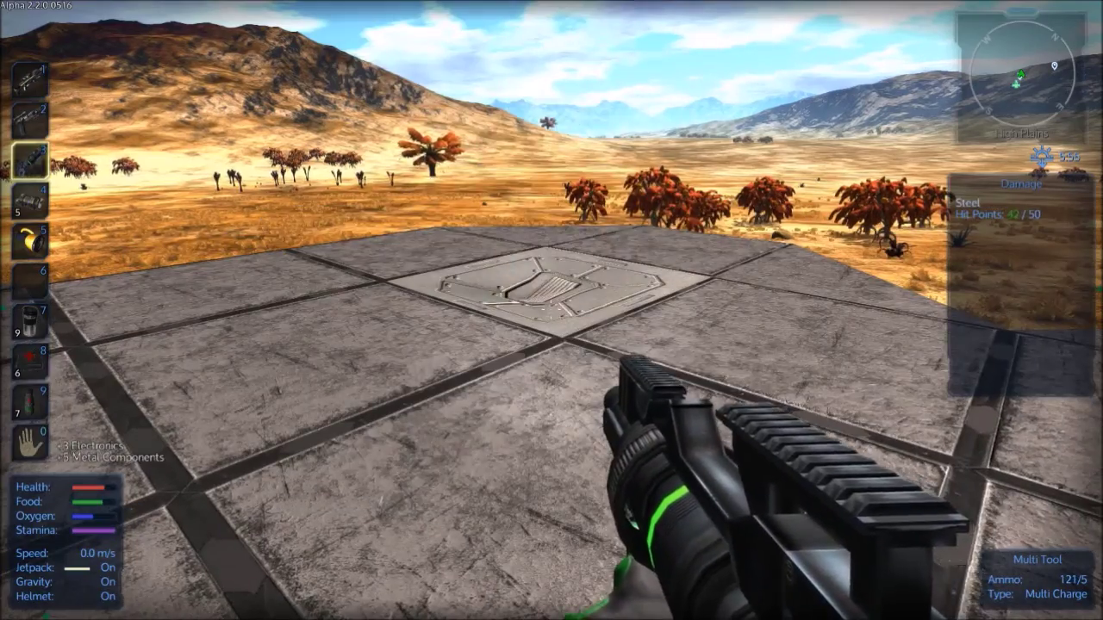
# Walk across the platform to the computer block and open the player inventory.
pyautogui.press('w')
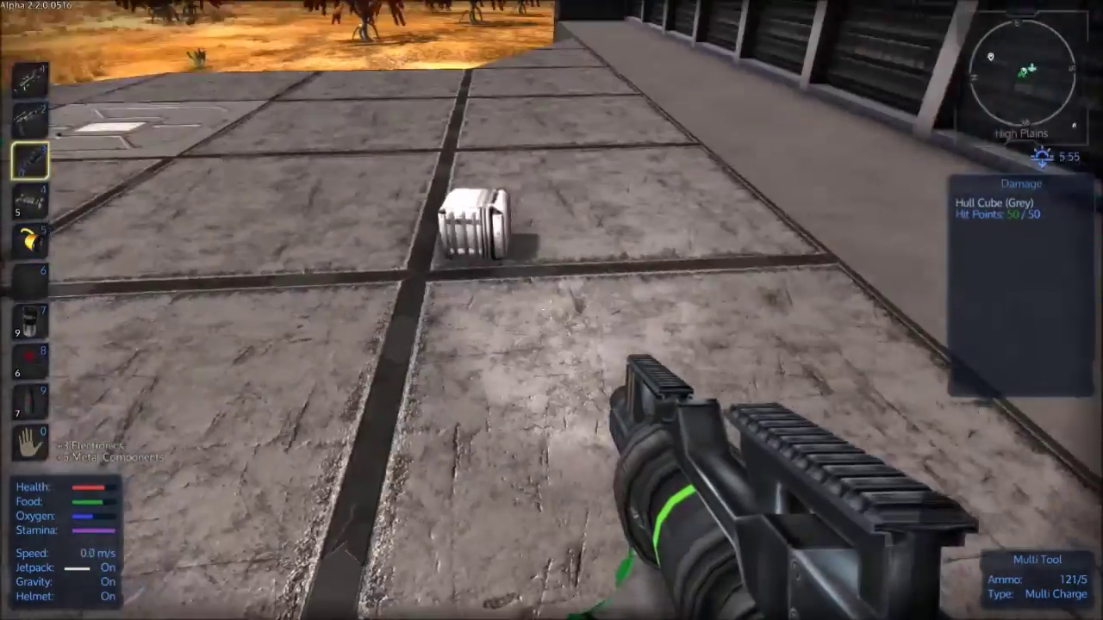
pyautogui.press('w')
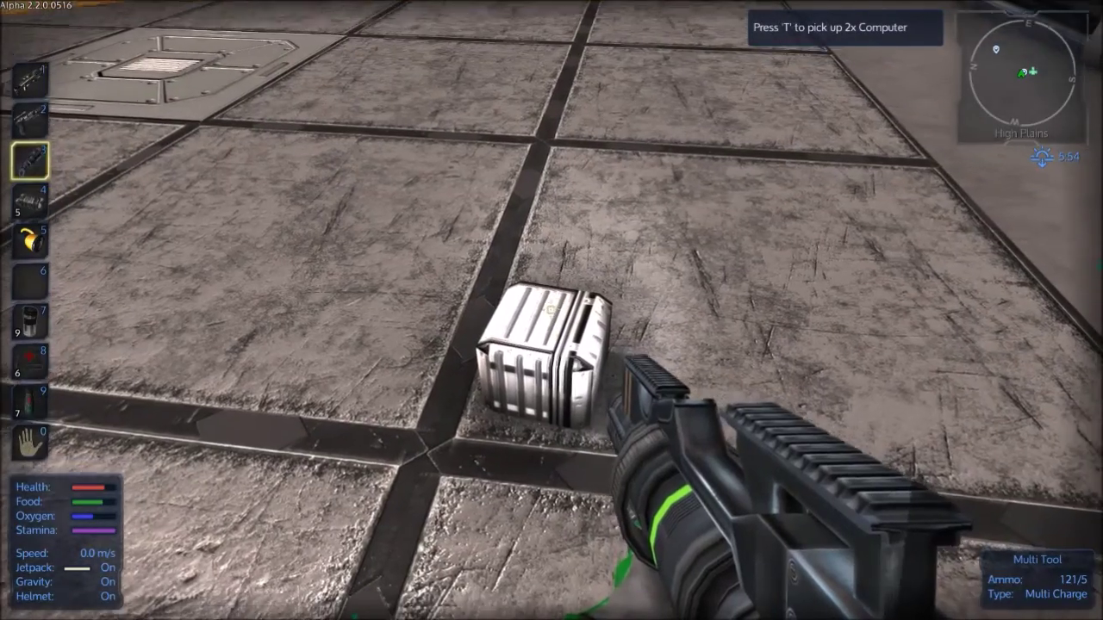
pyautogui.press('Tab')
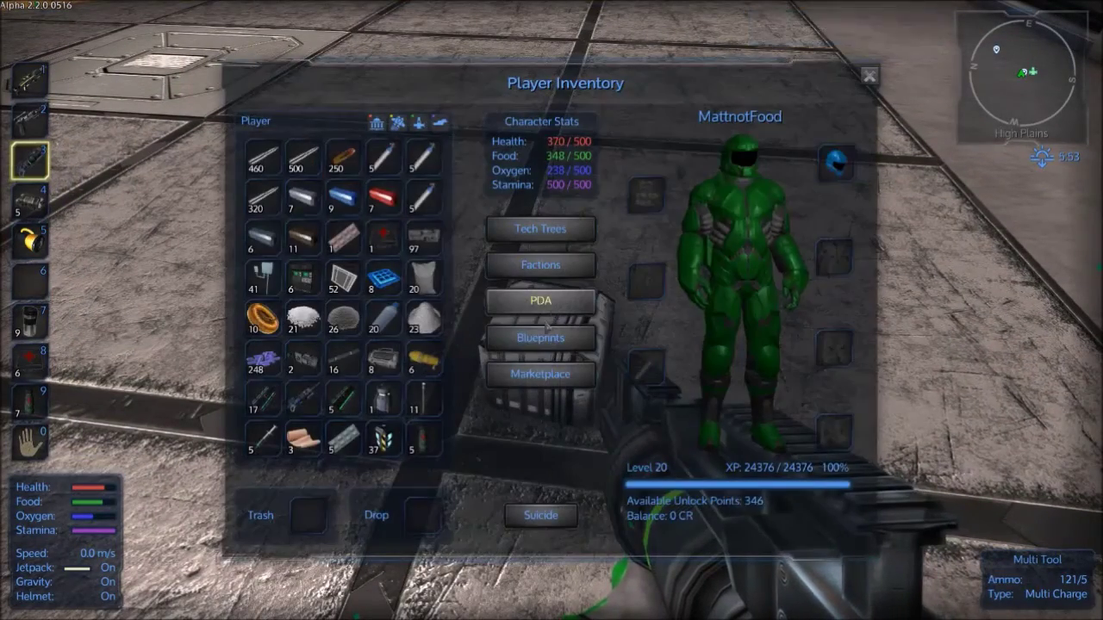
pyautogui.moveTo(423, 356)
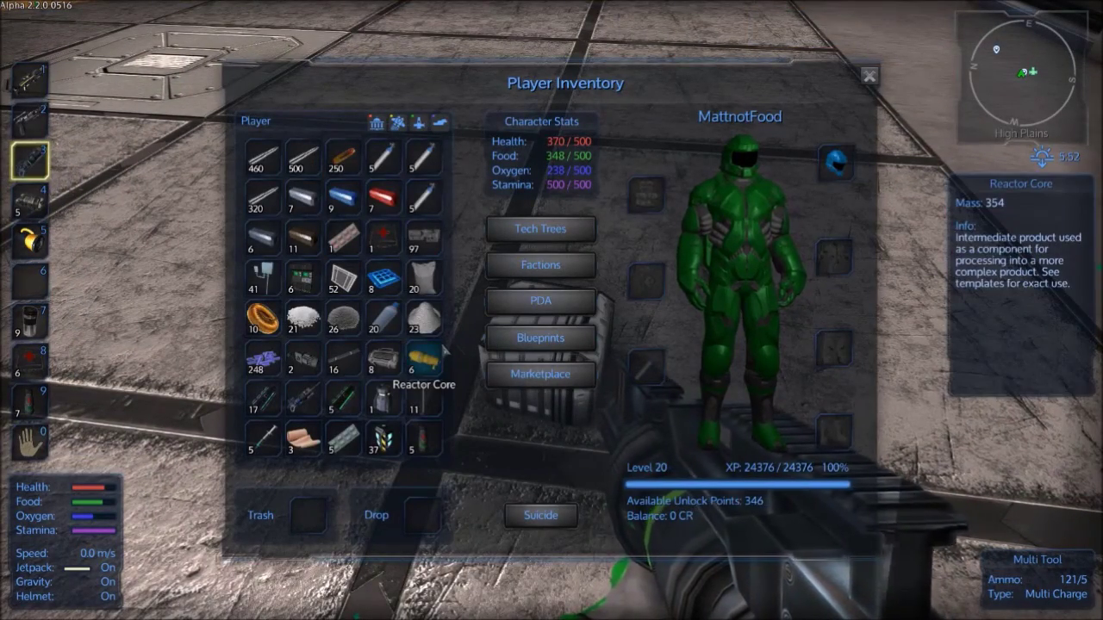
# Remove the 20 Cement stack, close the inventory and pick up the two Computers.
pyautogui.moveTo(421, 284); pyautogui.dragTo(409, 478)
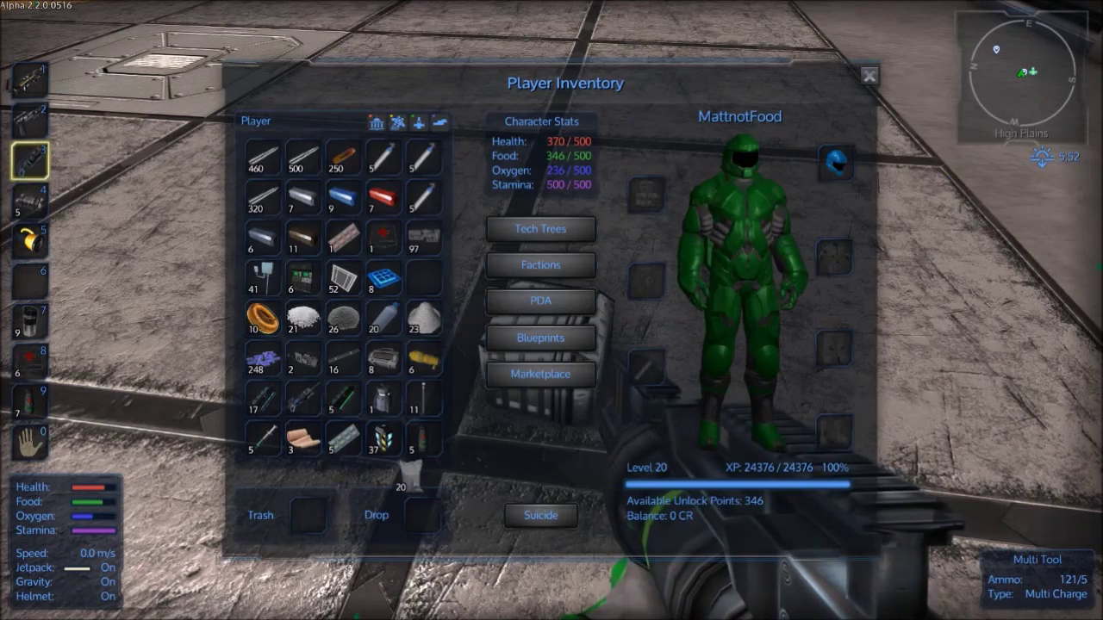
pyautogui.press('Tab')
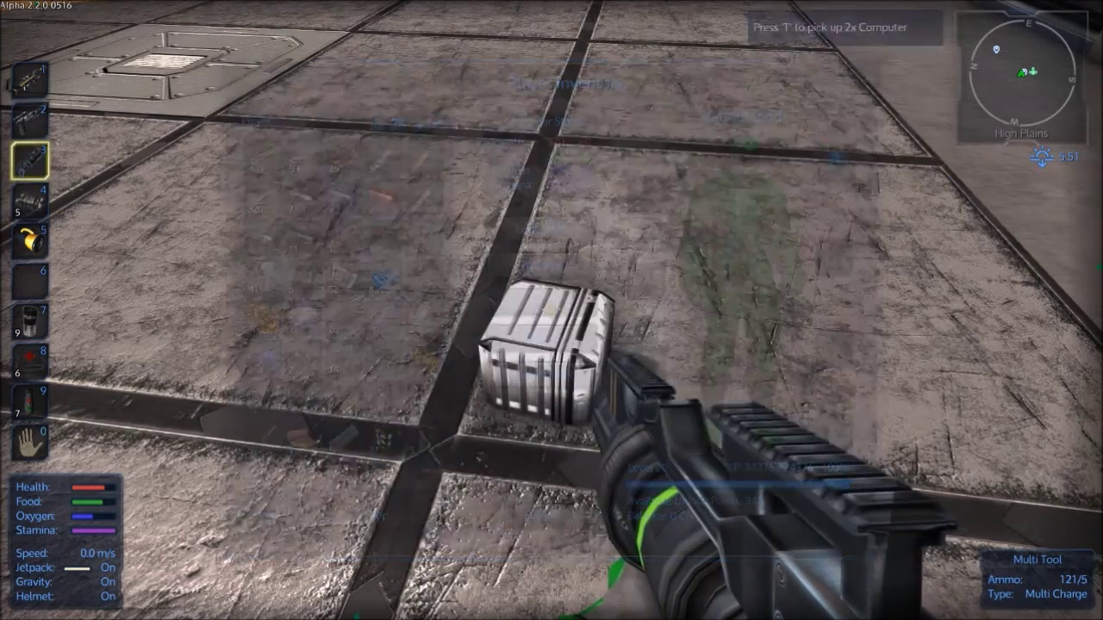
pyautogui.press('t')
pyautogui.press('w')
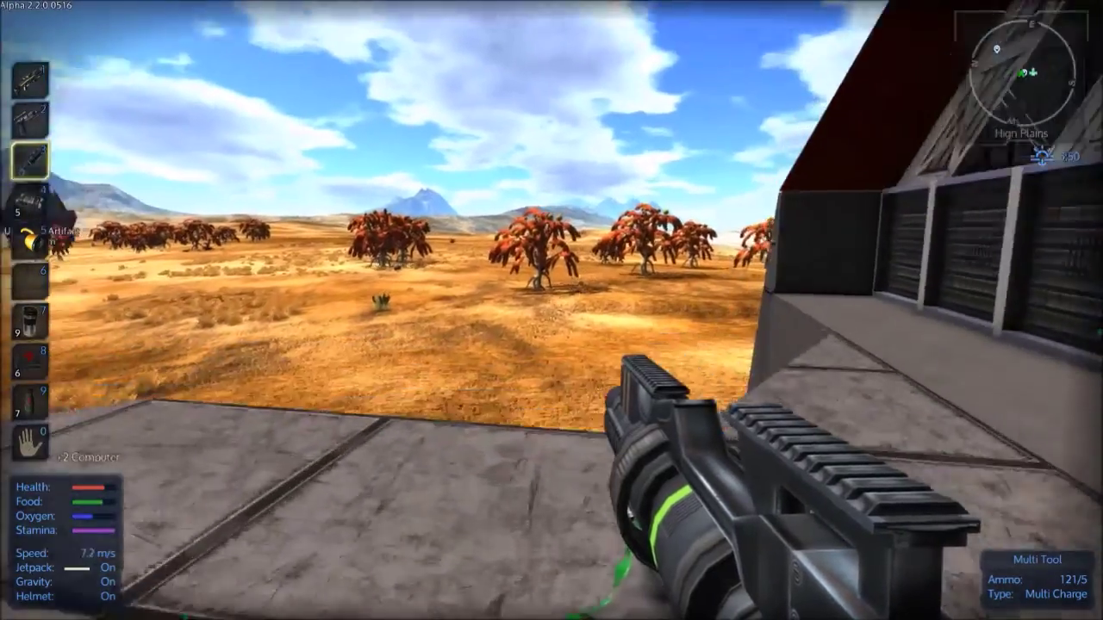
# Equip the Pulse Rifle, walk off the platform onto the plains and check the inventory.
pyautogui.press('1')
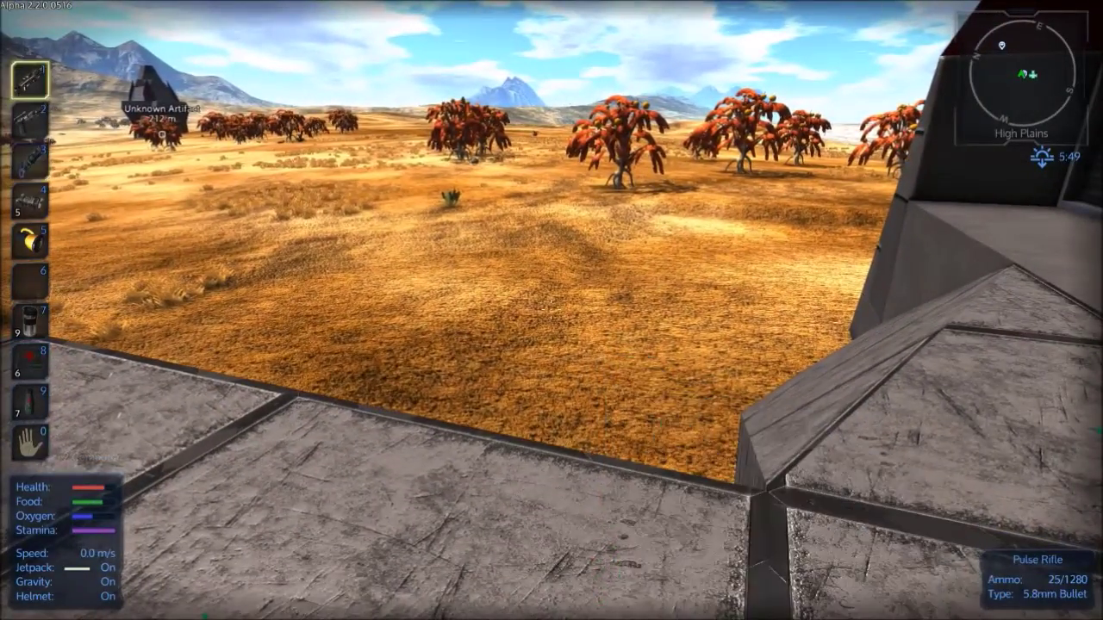
pyautogui.press('w')
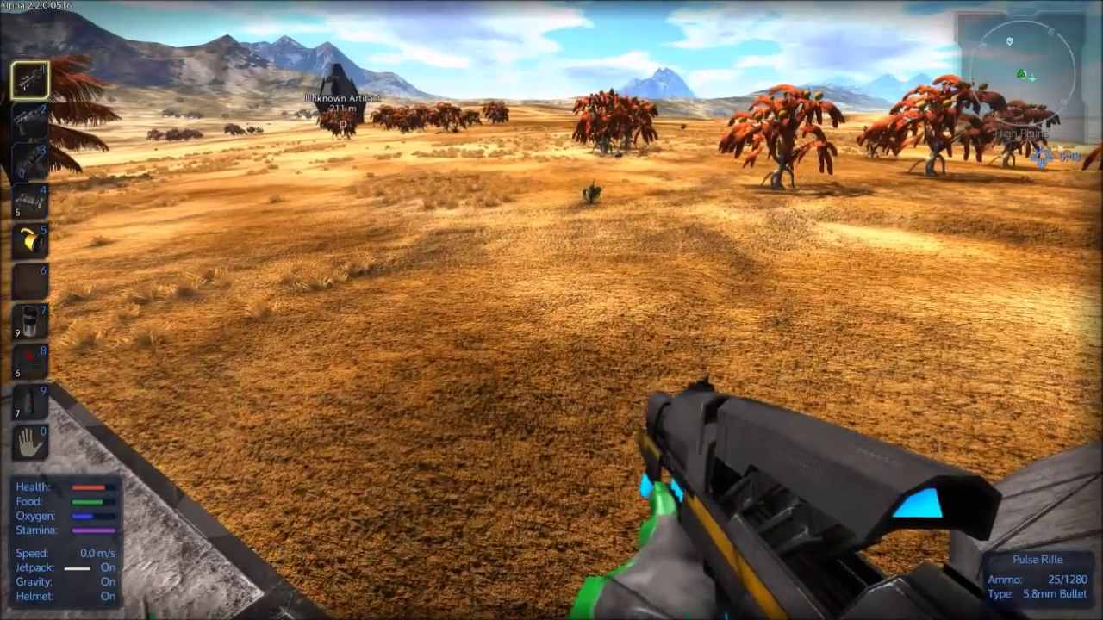
pyautogui.press('w')
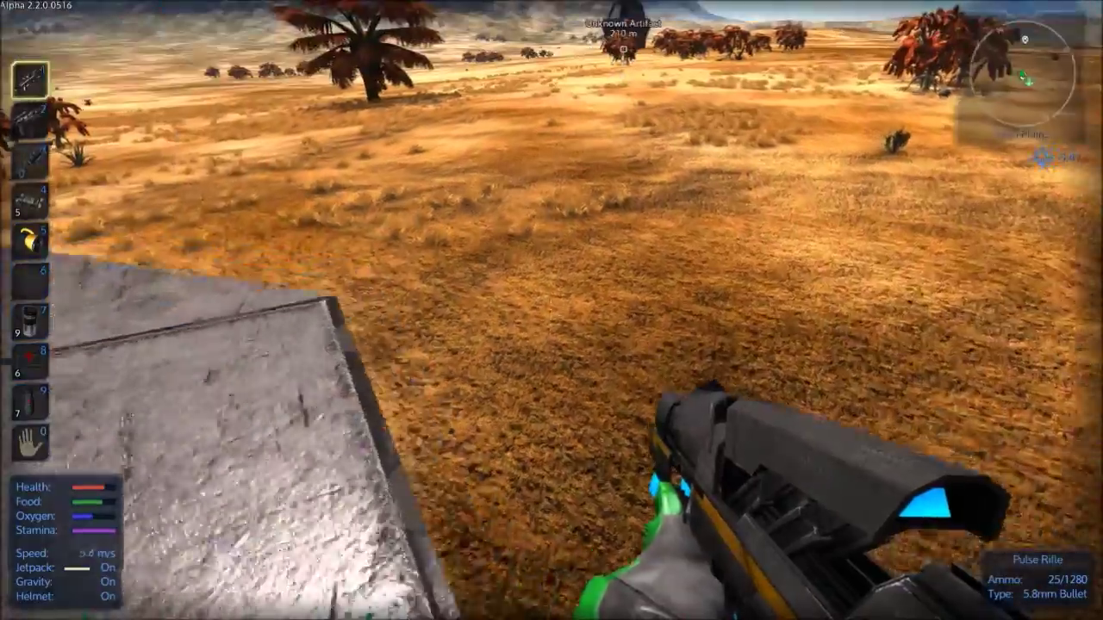
pyautogui.press('w')
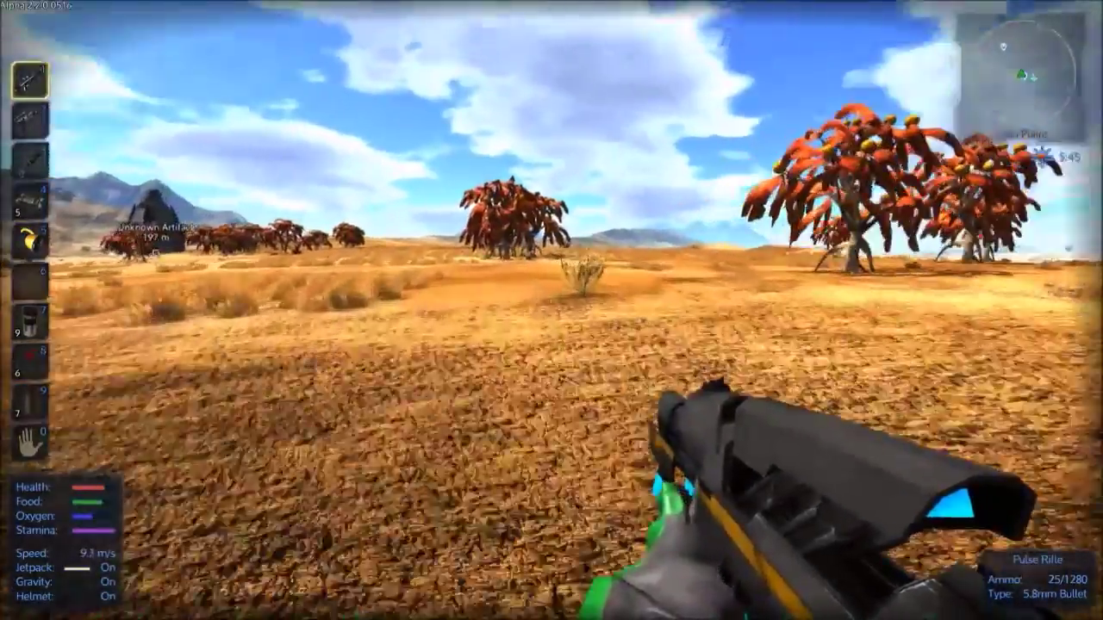
pyautogui.press('i')
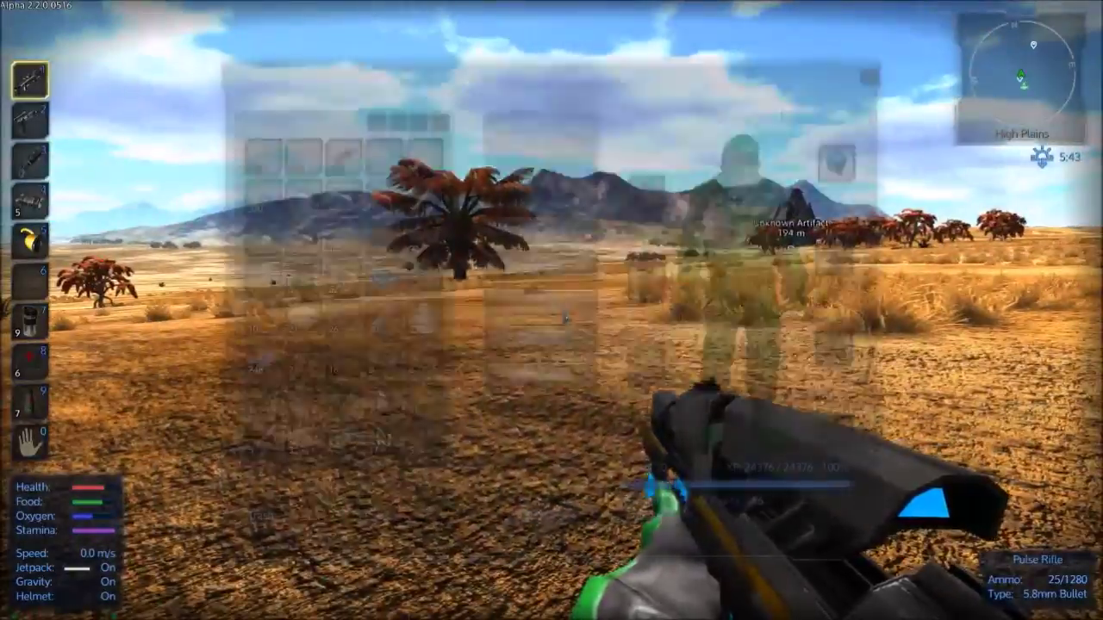
pyautogui.press('Escape')
pyautogui.press('w')
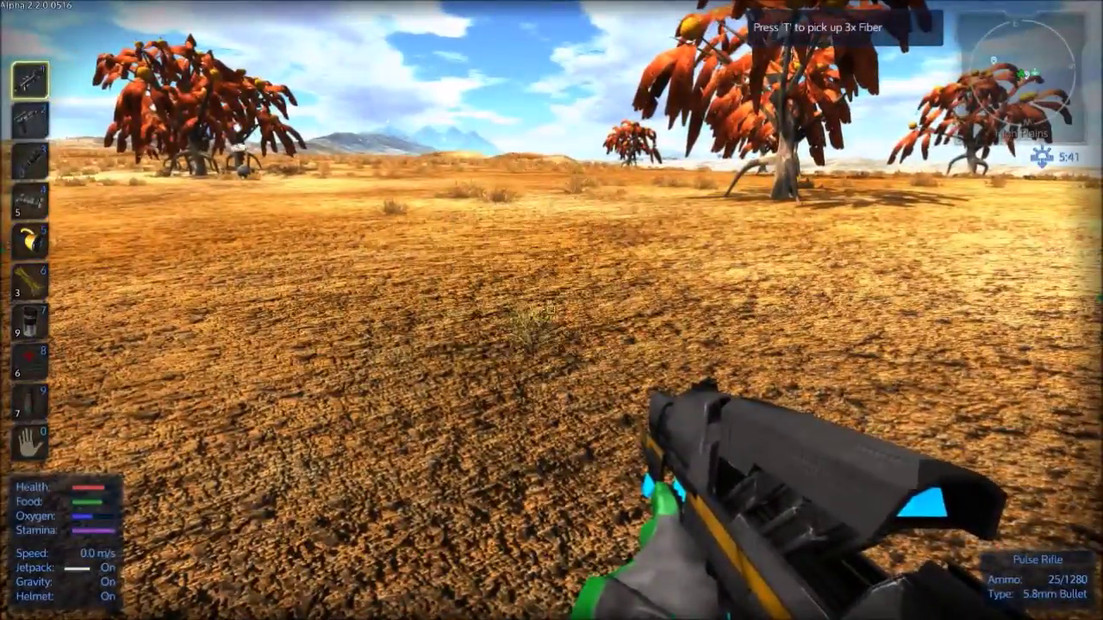
# Walk past the trees and the Xenu Radar, then back up to the Small Vessel.
pyautogui.press('t')
pyautogui.press('w')
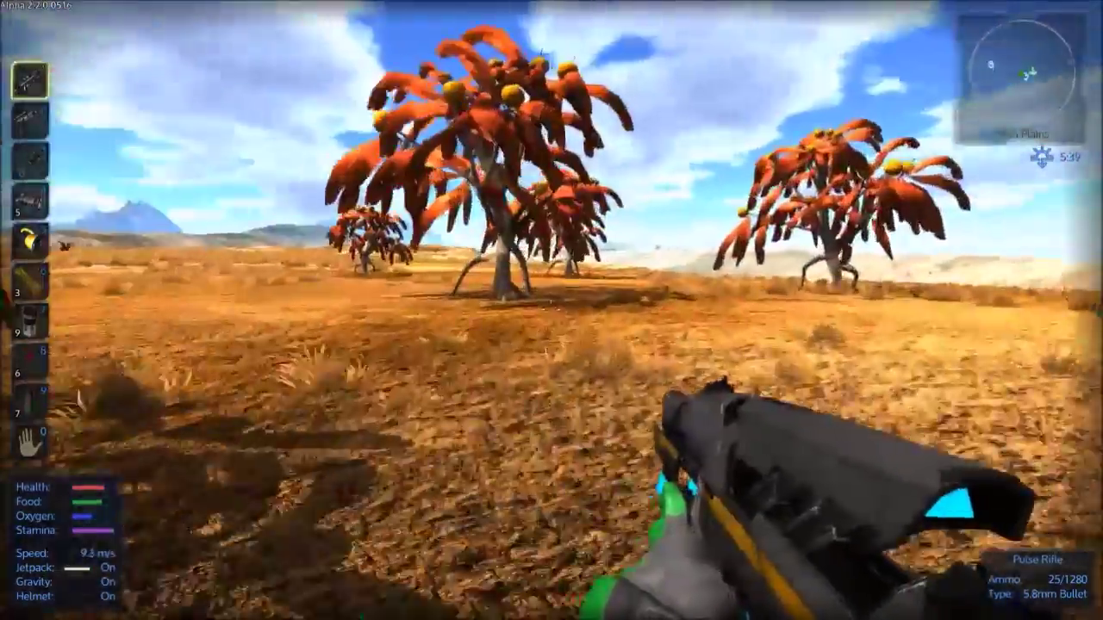
pyautogui.press('w')
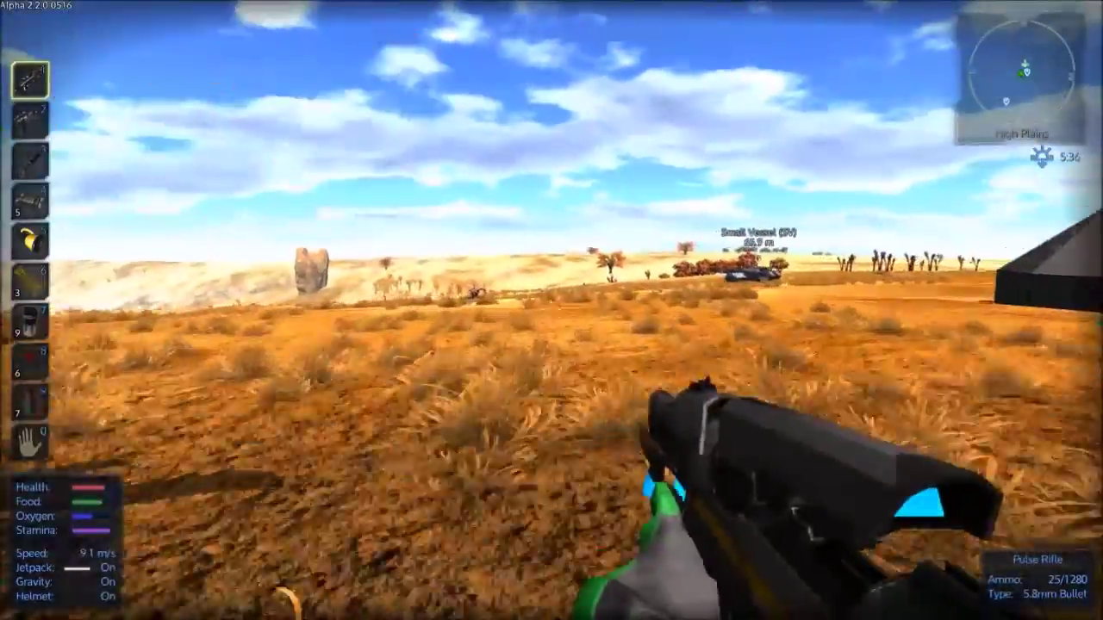
pyautogui.press('w')
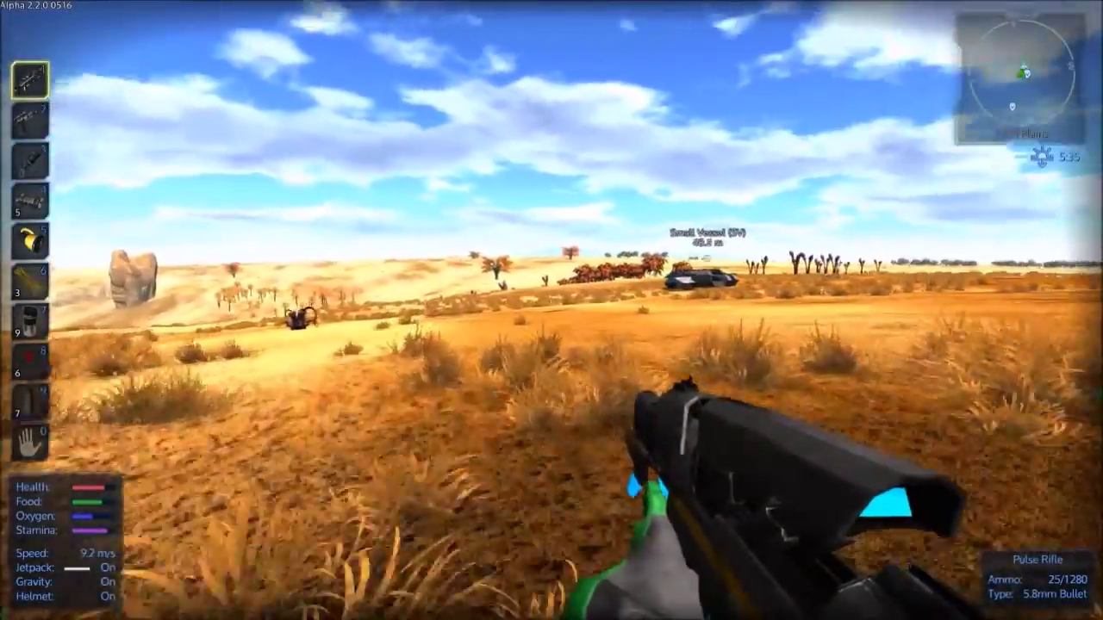
pyautogui.press('w')
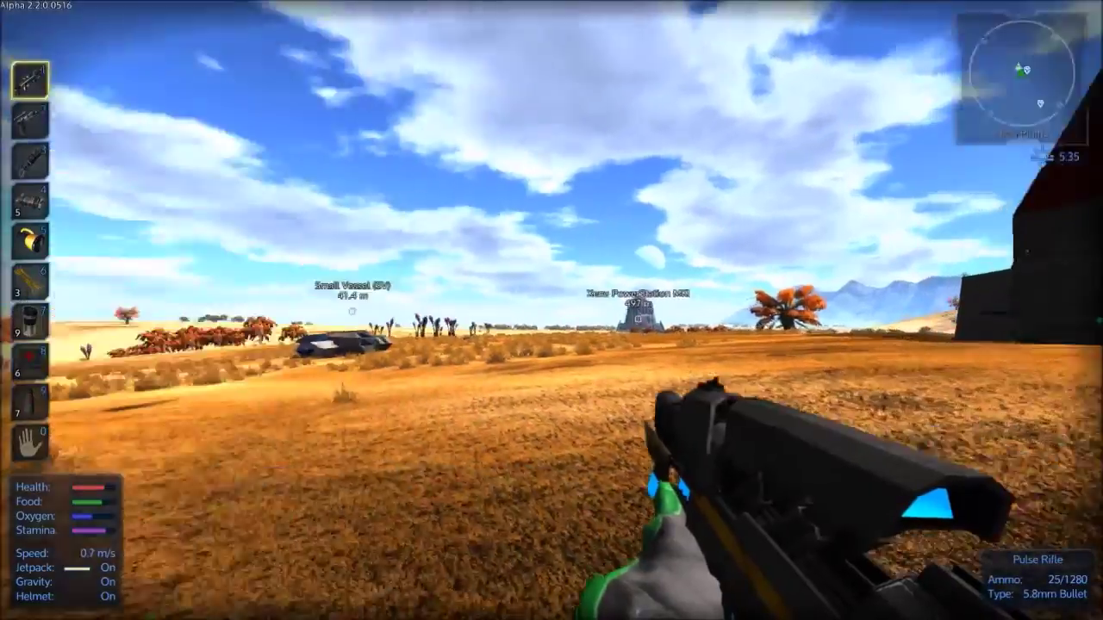
pyautogui.press('w')
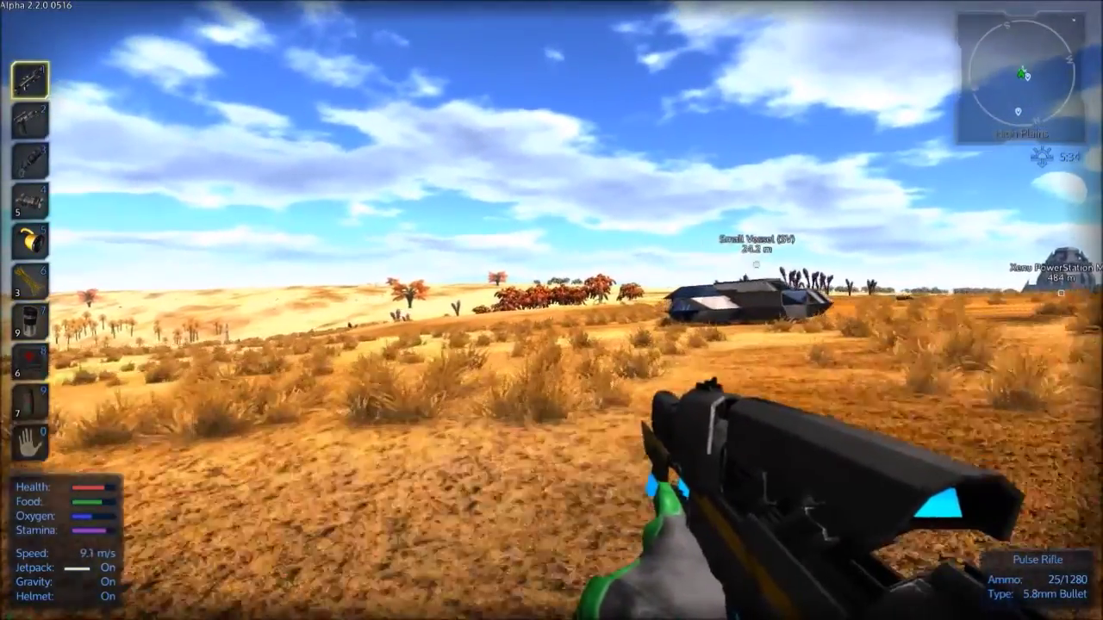
pyautogui.press('w')
pyautogui.press('w')
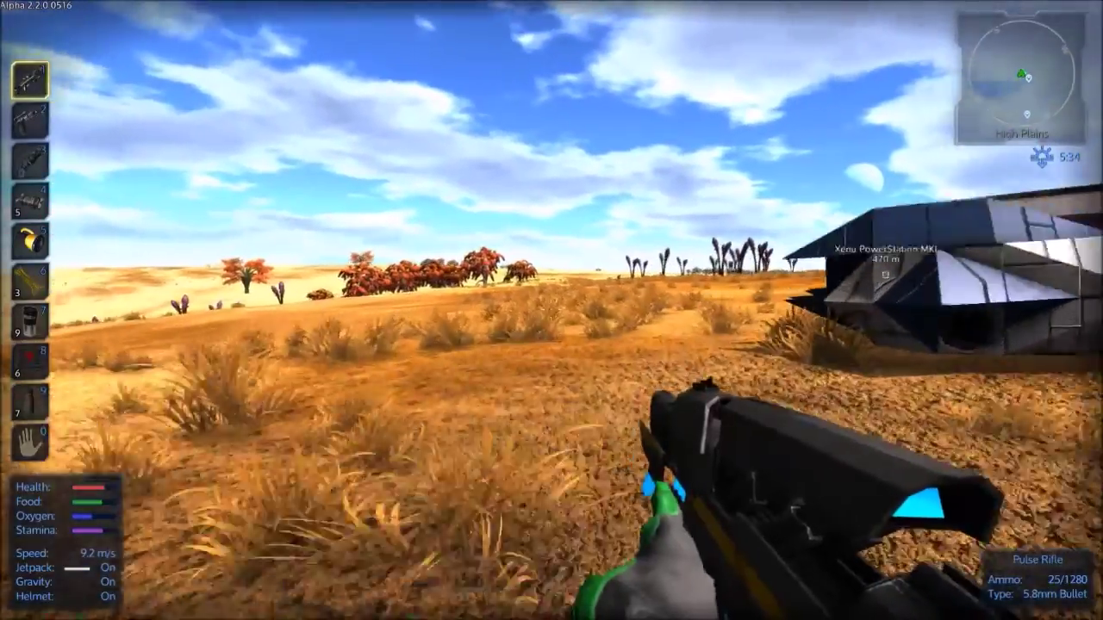
pyautogui.press('w')
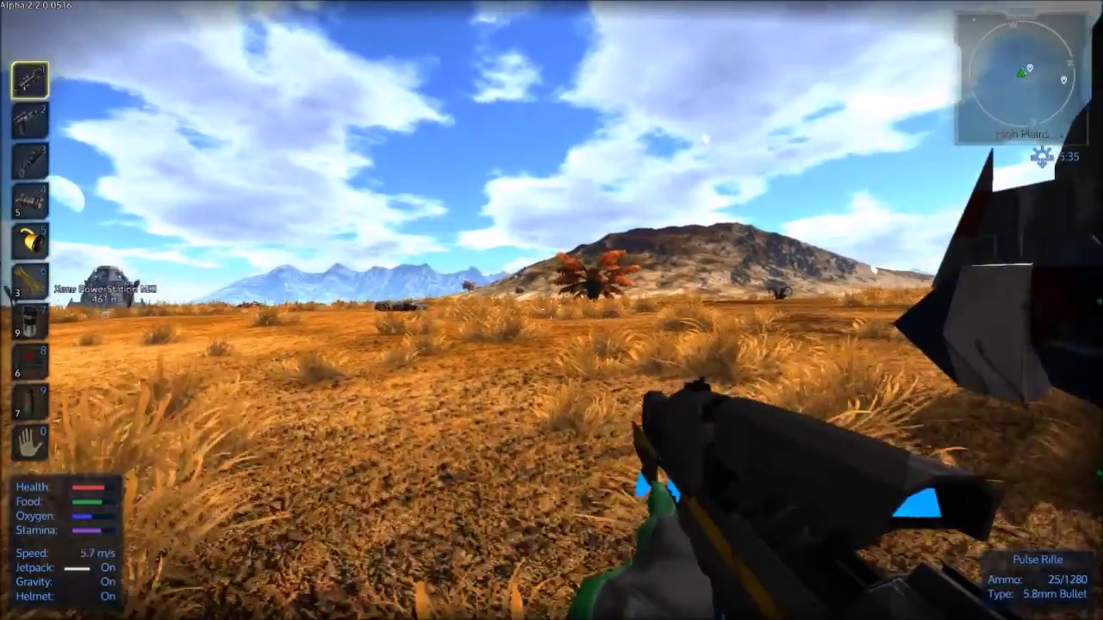
pyautogui.moveTo(551, 310); pyautogui.dragTo(775, 311)
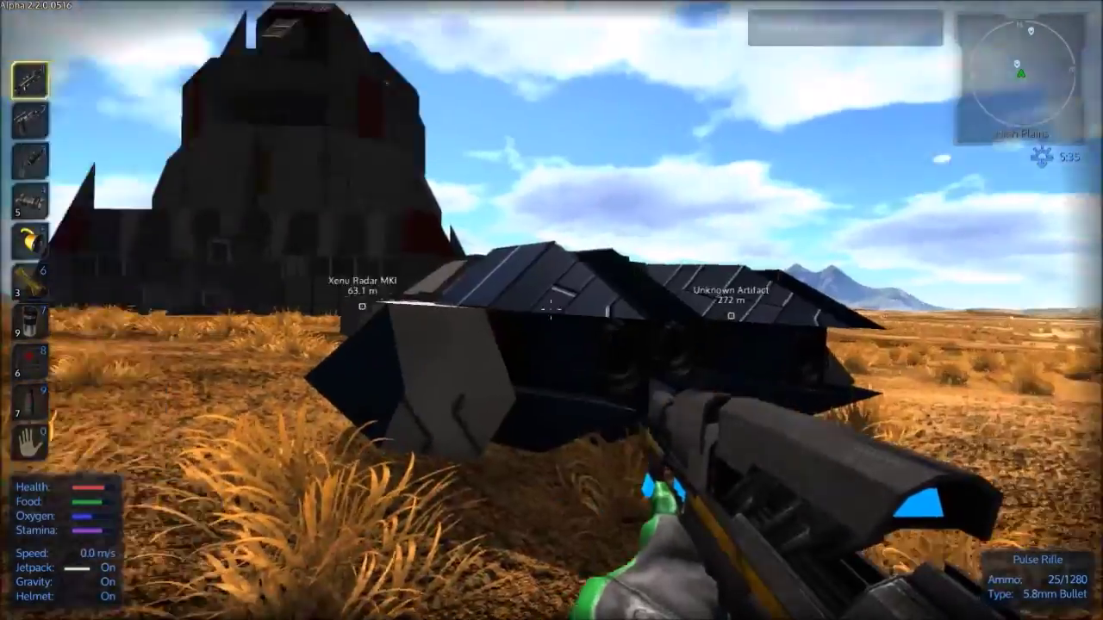
pyautogui.press('w')
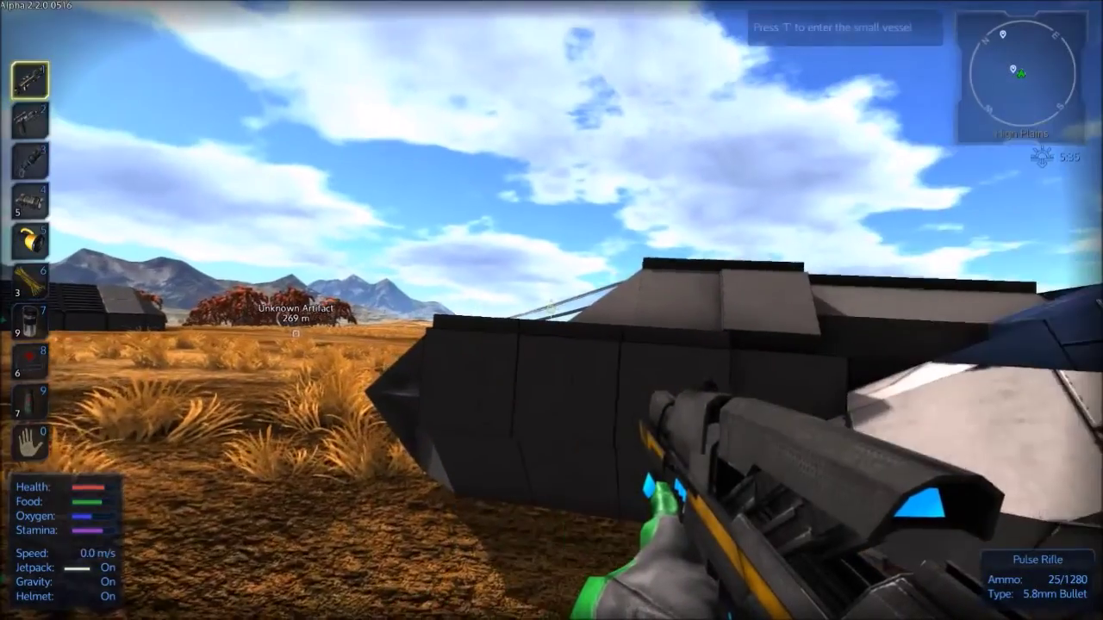
pyautogui.press('w')
# Board the Small Vessel, switch to a rear view, turn right and fly forward over the hills.
pyautogui.press('t')
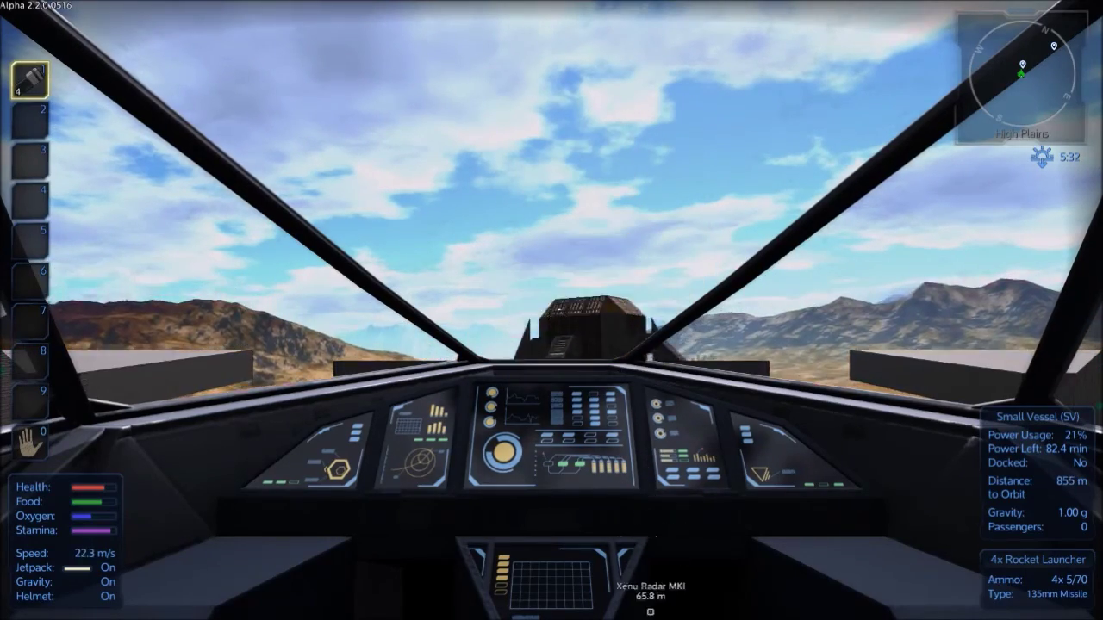
pyautogui.press('v')
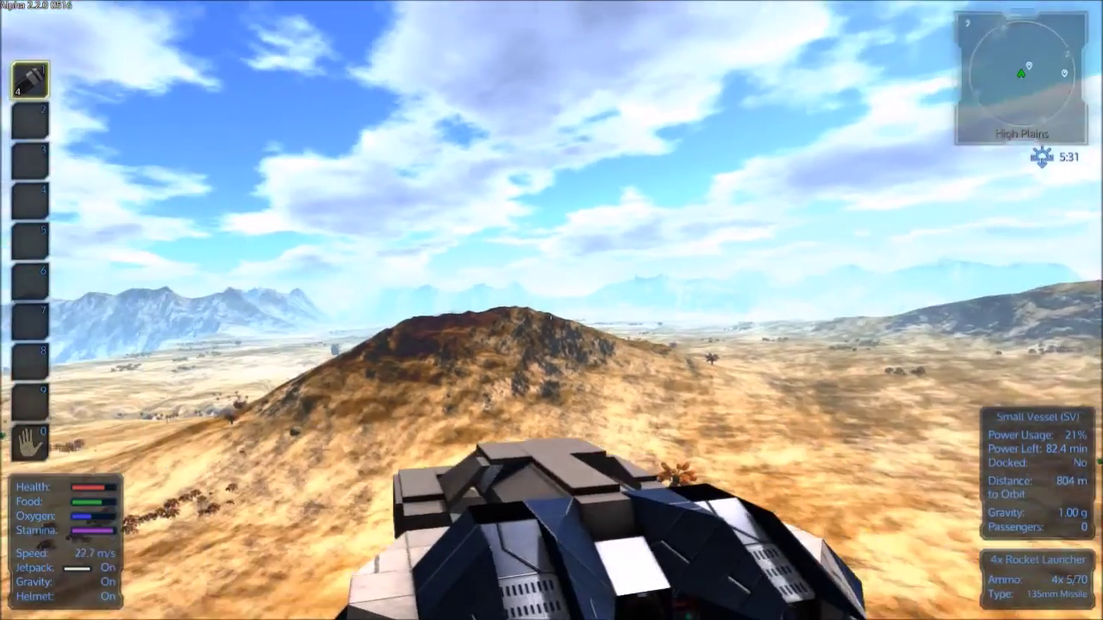
pyautogui.press('d')
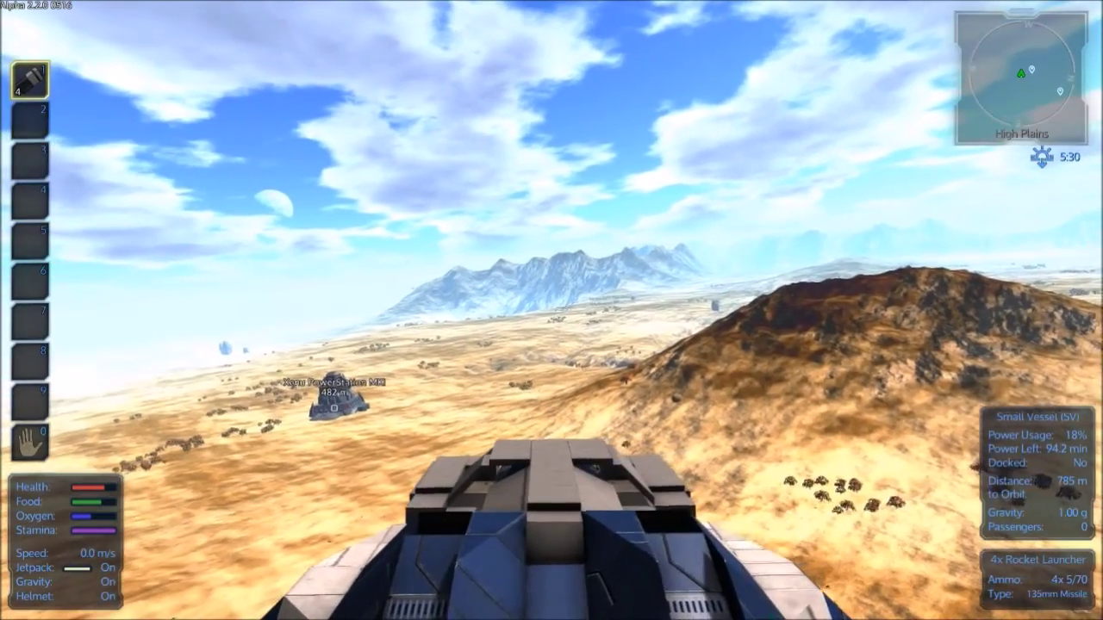
pyautogui.press('w')
pyautogui.press('w')
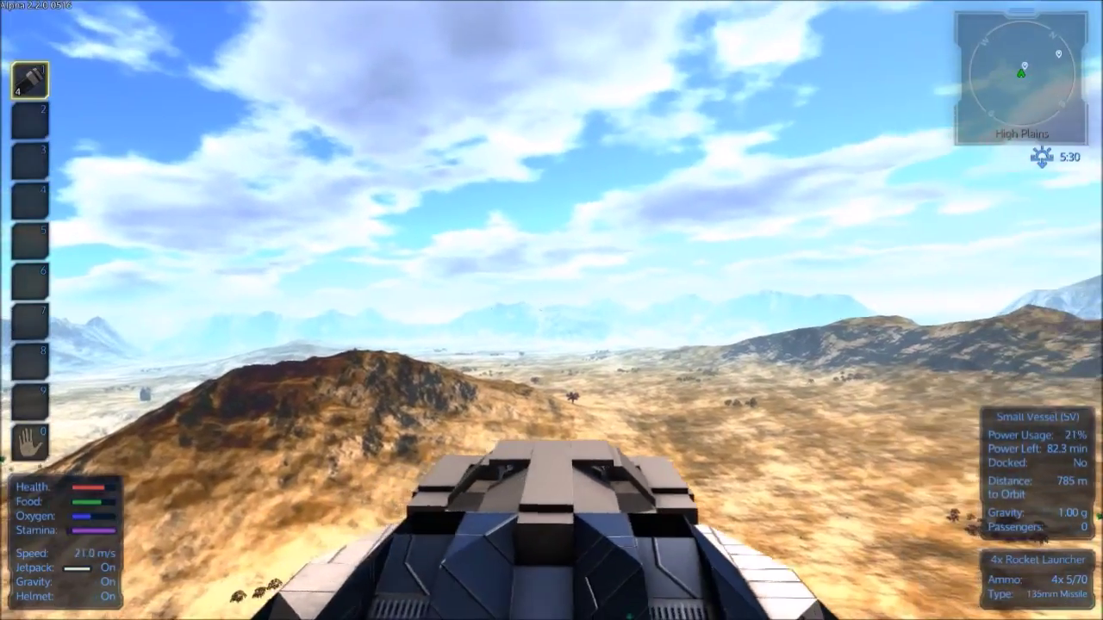
pyautogui.press('w')
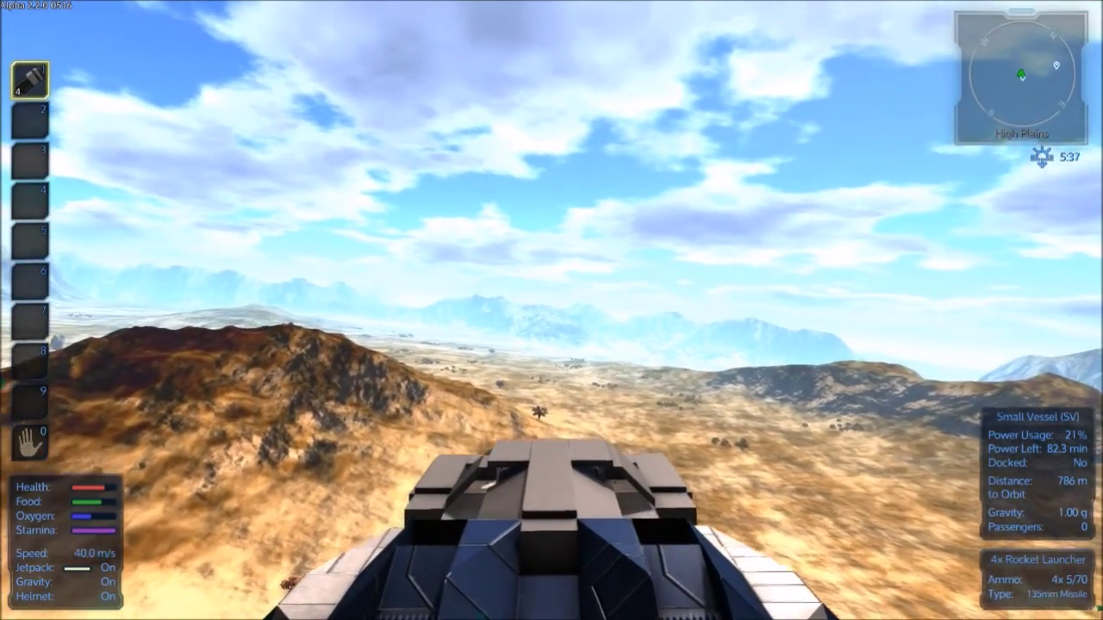
pyautogui.press('w')
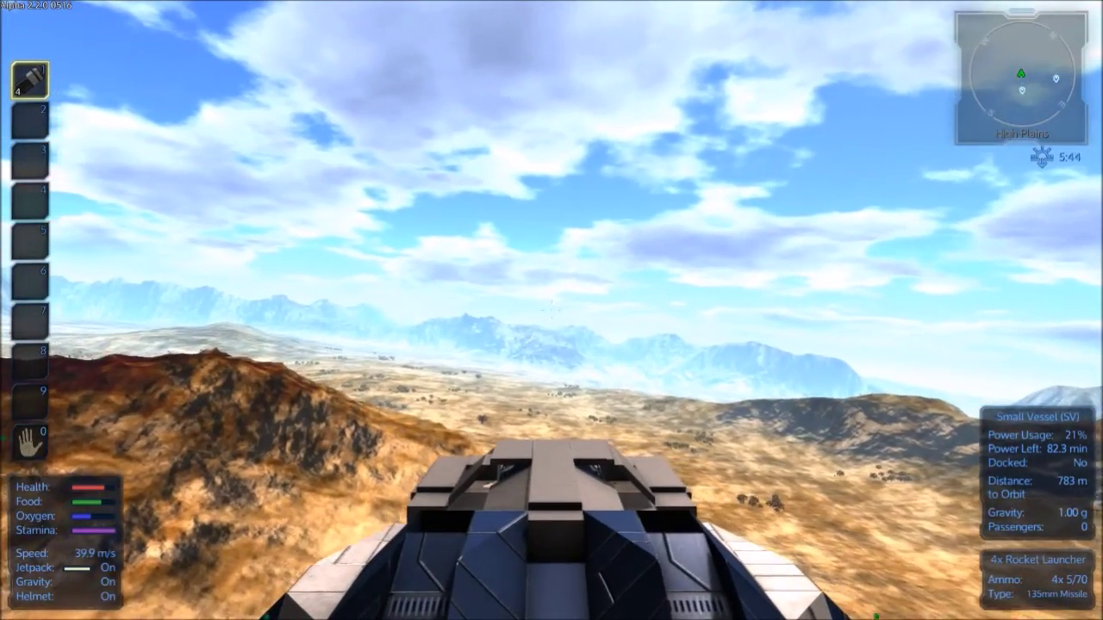
pyautogui.press('w')
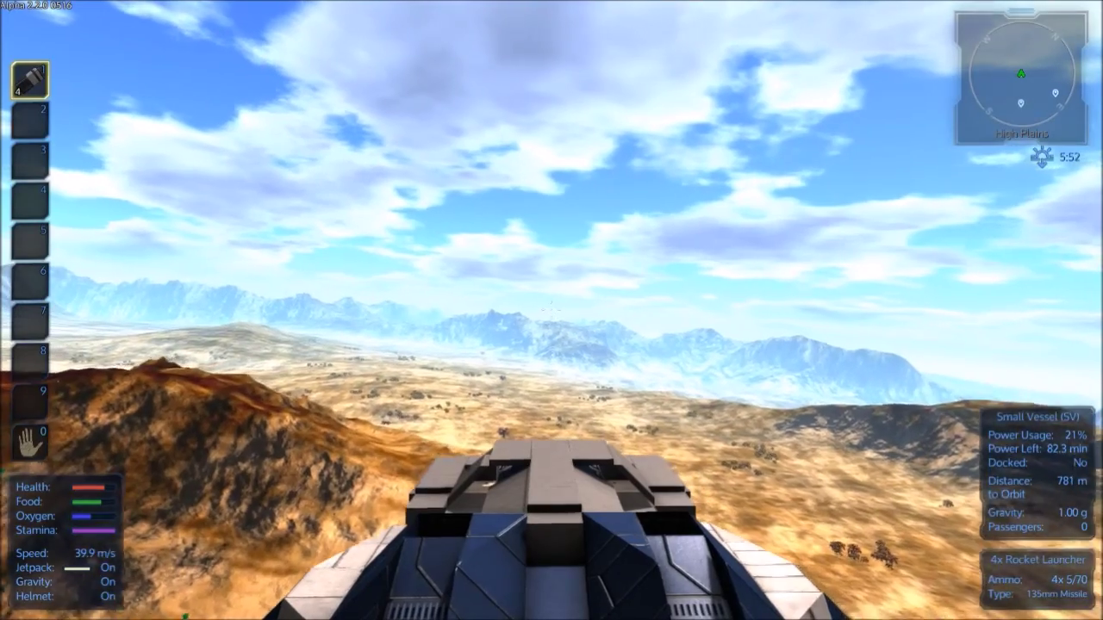
# View the planet Omicron map, rotate the globe to two sides, then close it.
pyautogui.press('m')
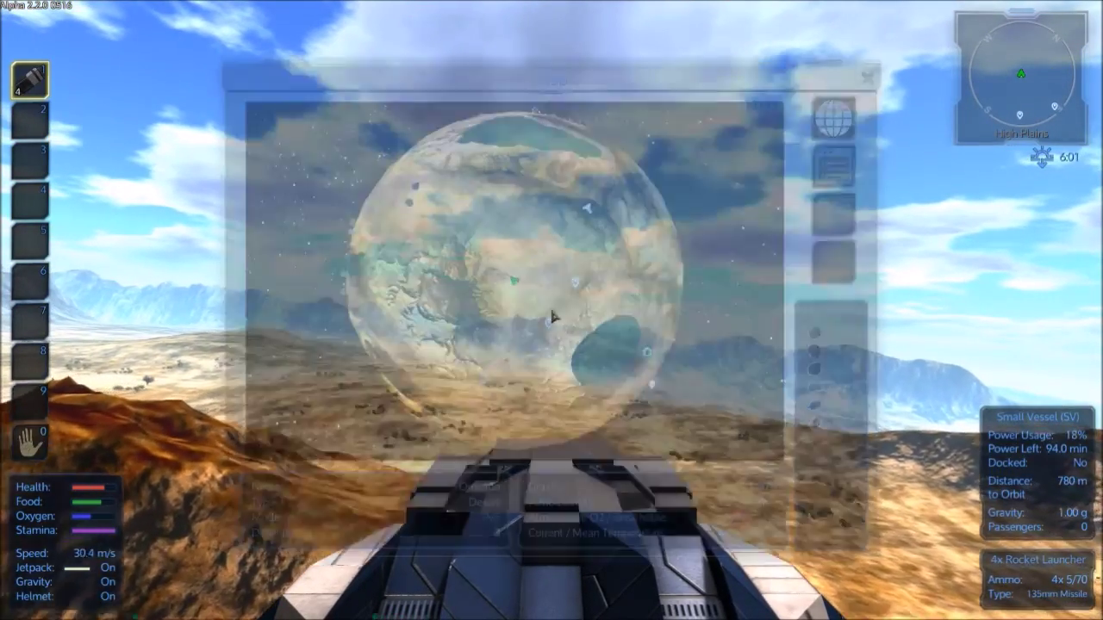
pyautogui.moveTo(448, 259); pyautogui.dragTo(603, 310)
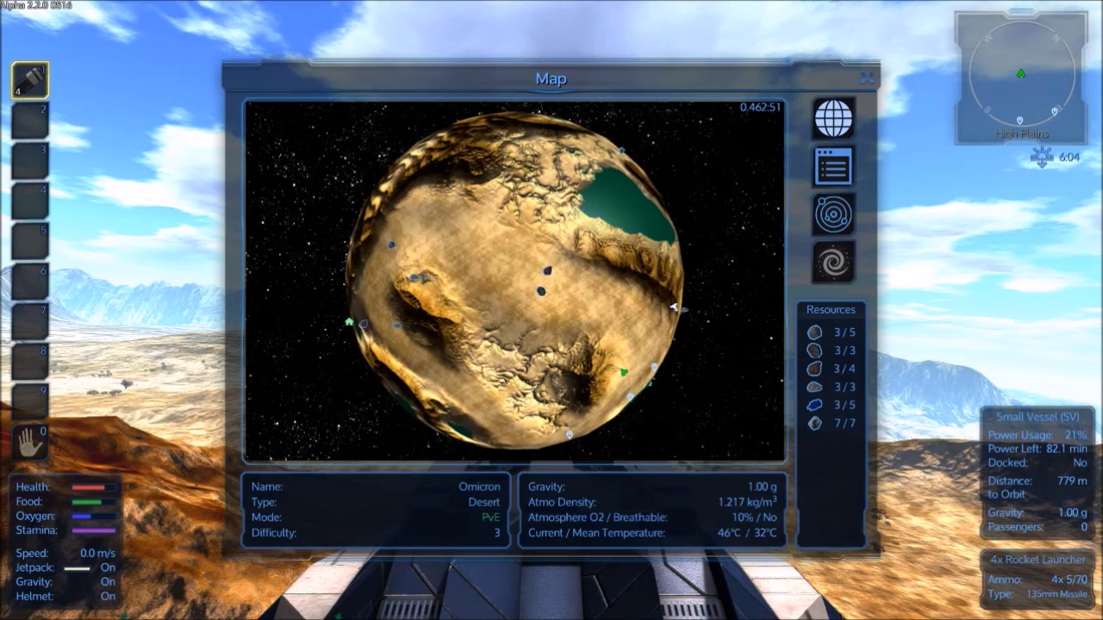
pyautogui.moveTo(674, 307); pyautogui.dragTo(522, 270)
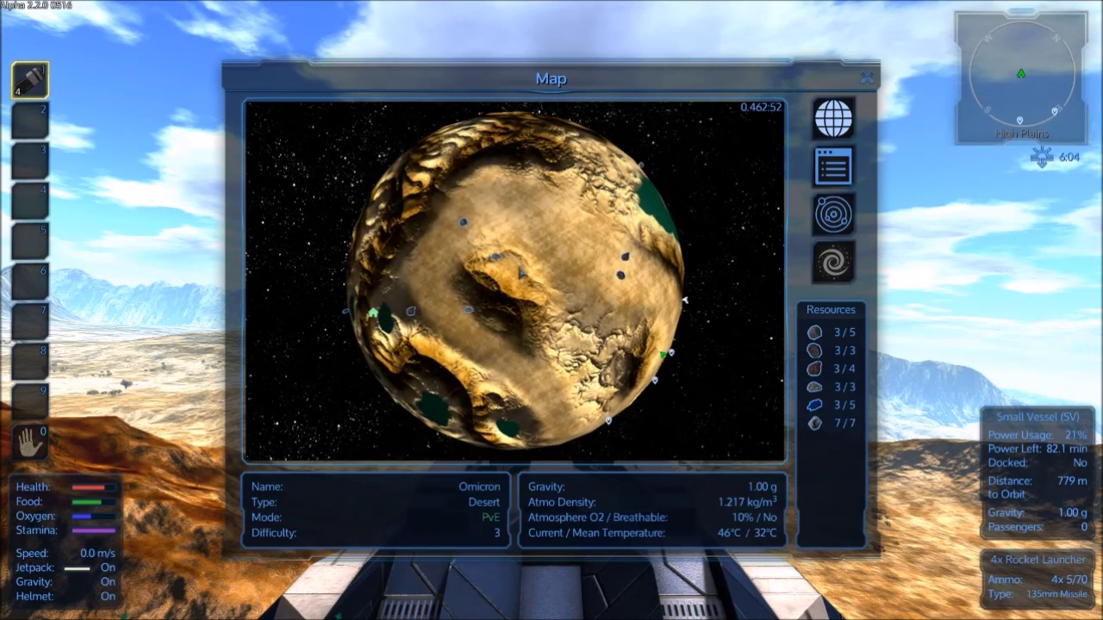
pyautogui.press('m')
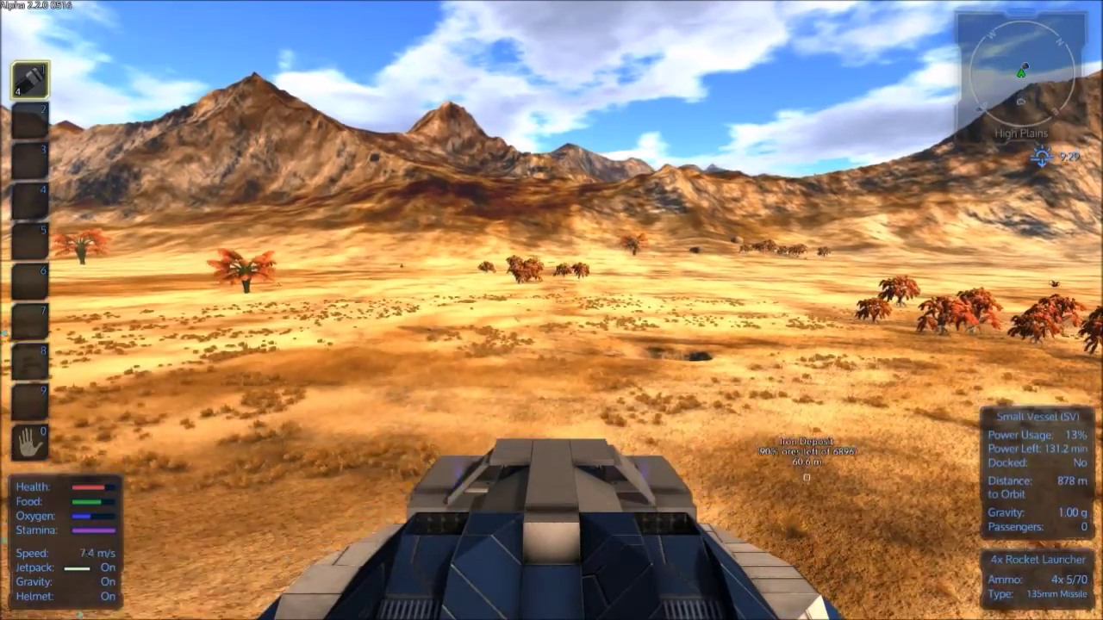
# Land the vessel on the plains and open its Small Constructor from the control panel.
pyautogui.press('w')
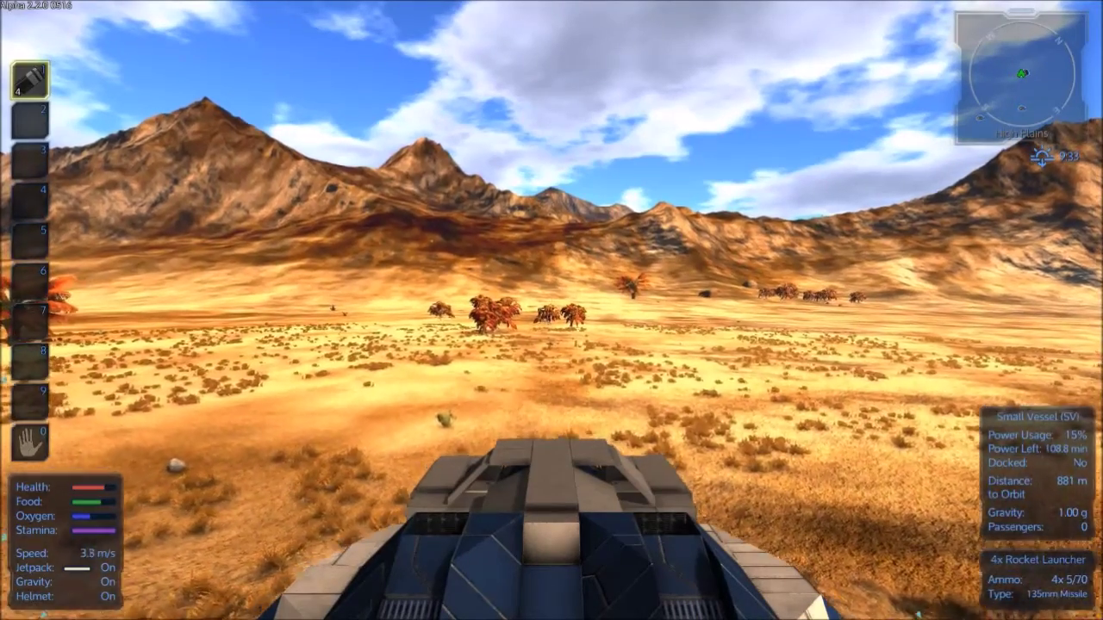
pyautogui.press('space')
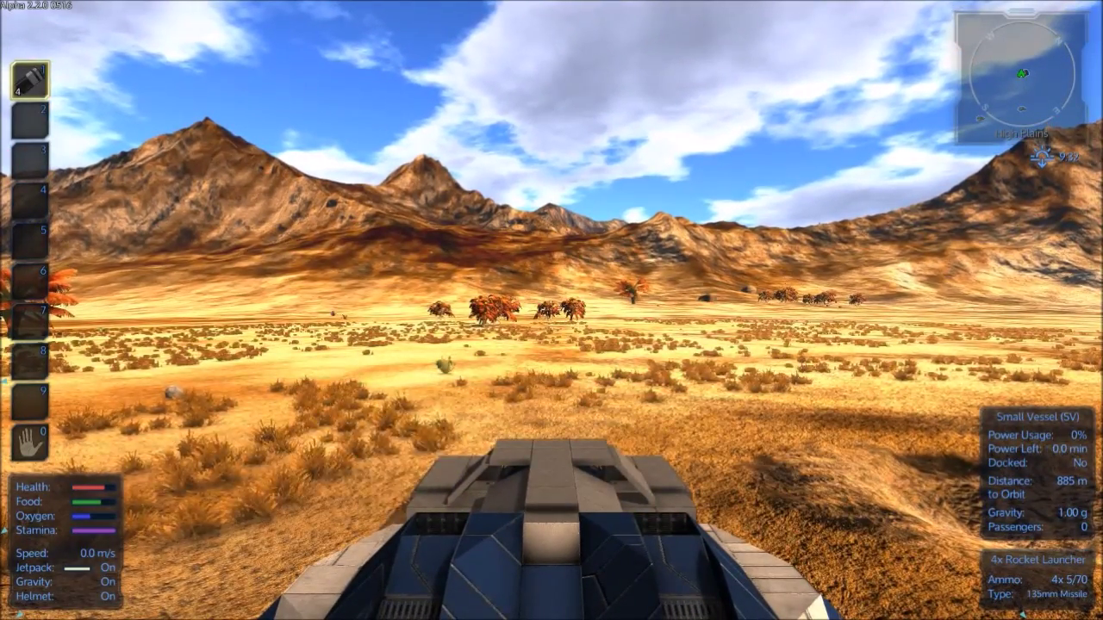
pyautogui.press('p')
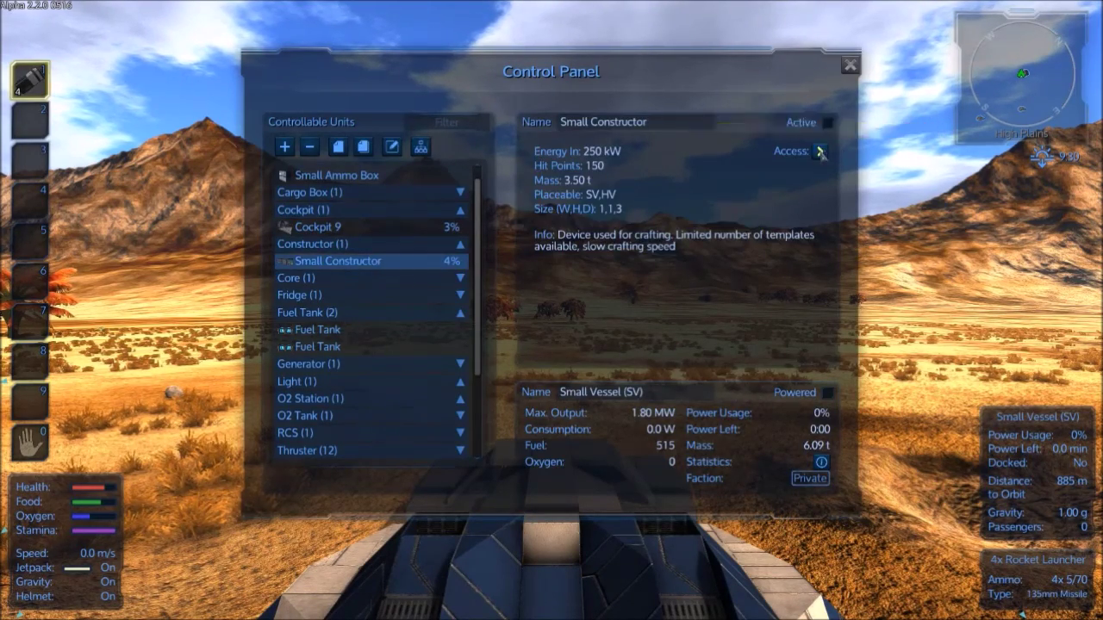
pyautogui.click(820, 152)
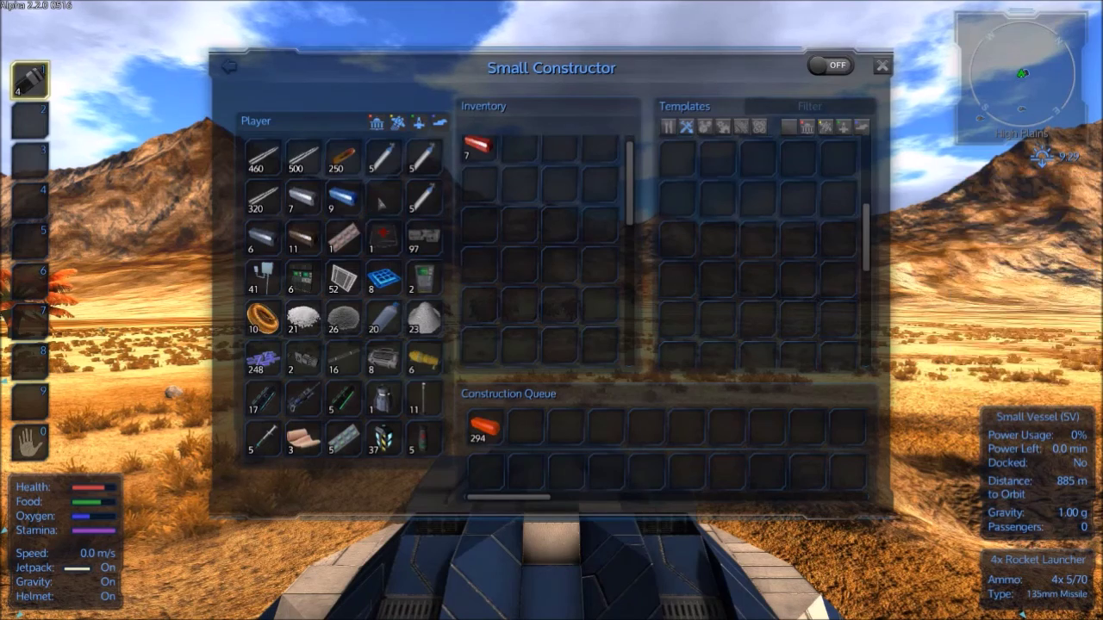
# Move the red and blue items, metal ingots and components into the Small Constructor.
pyautogui.keyDown('shift'); pyautogui.click(382, 200); pyautogui.keyUp('shift')
pyautogui.keyDown('shift'); pyautogui.click(342, 200); pyautogui.keyUp('shift')
pyautogui.keyDown('shift'); pyautogui.click(302, 239); pyautogui.keyUp('shift')
pyautogui.keyDown('shift'); pyautogui.click(260, 239); pyautogui.keyUp('shift')
pyautogui.keyDown('shift'); pyautogui.click(341, 240); pyautogui.keyUp('shift')
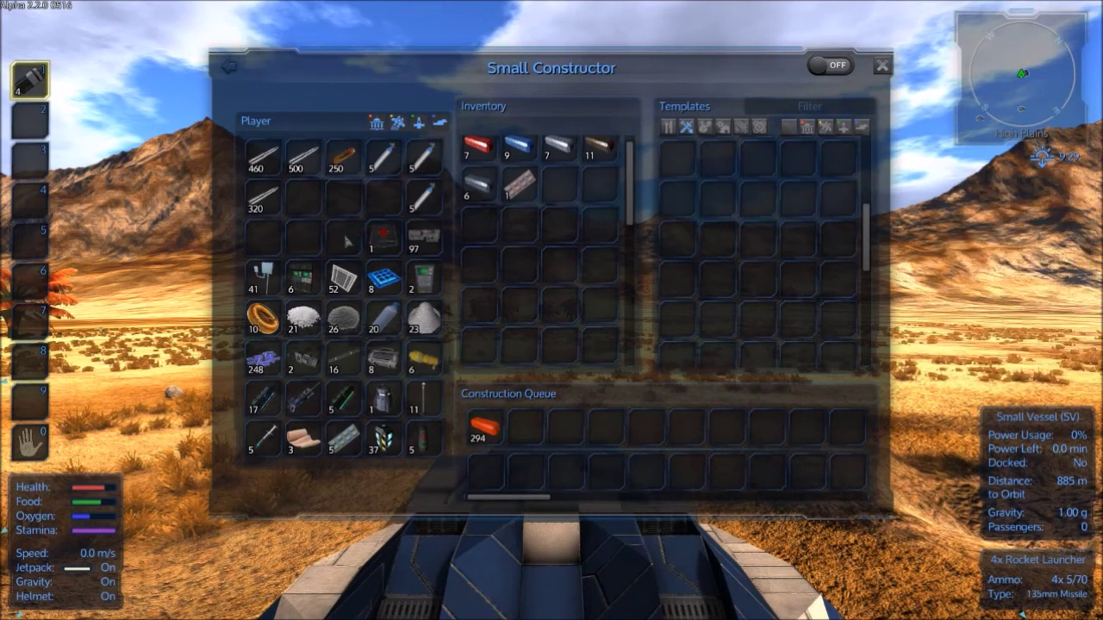
pyautogui.keyDown('shift'); pyautogui.click(382, 239); pyautogui.keyUp('shift')
# Move the control devices, CPUs, copper coils and white ore, then exit the vessel.
pyautogui.keyDown('shift'); pyautogui.click(422, 277); pyautogui.keyUp('shift')
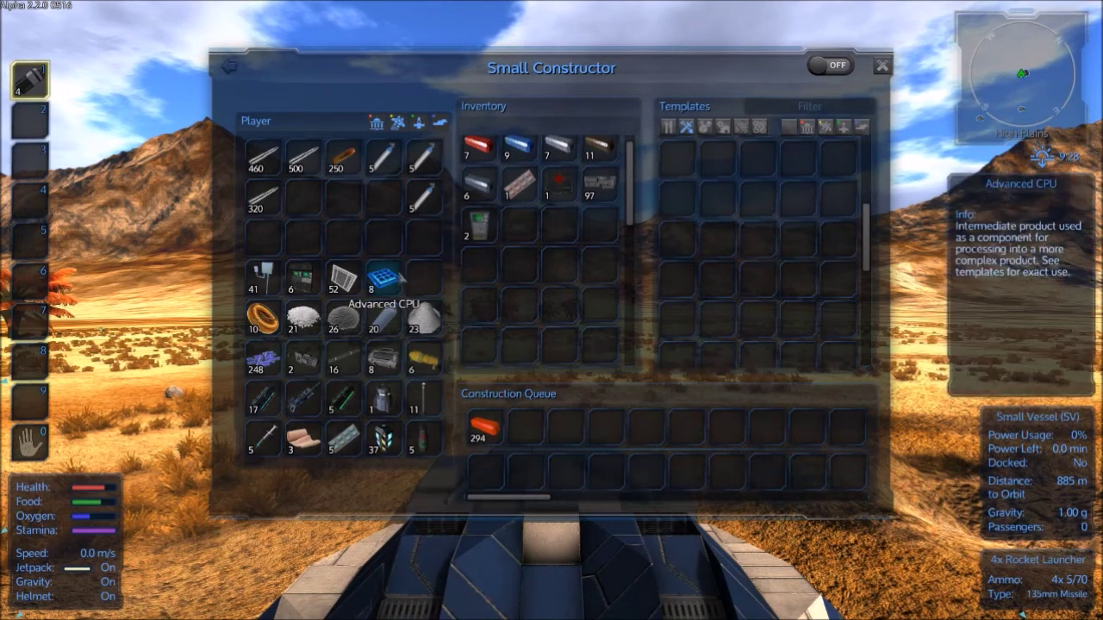
pyautogui.keyDown('shift'); pyautogui.click(381, 277); pyautogui.keyUp('shift')
pyautogui.keyDown('shift'); pyautogui.click(342, 277); pyautogui.keyUp('shift')
pyautogui.keyDown('shift'); pyautogui.click(262, 318); pyautogui.keyUp('shift')
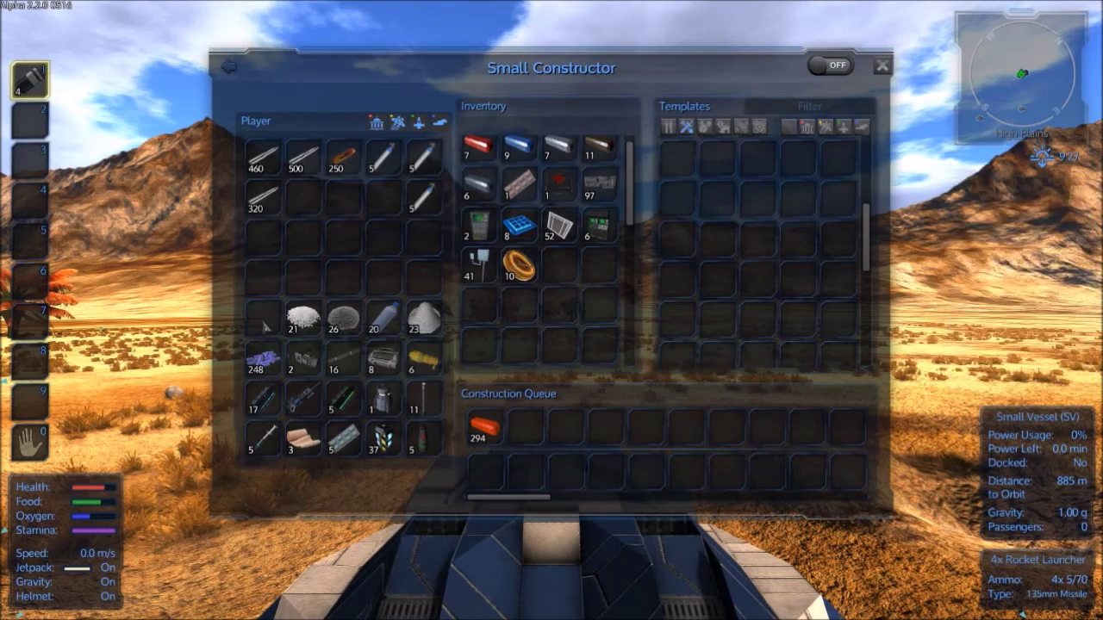
pyautogui.keyDown('shift'); pyautogui.click(302, 319); pyautogui.keyUp('shift')
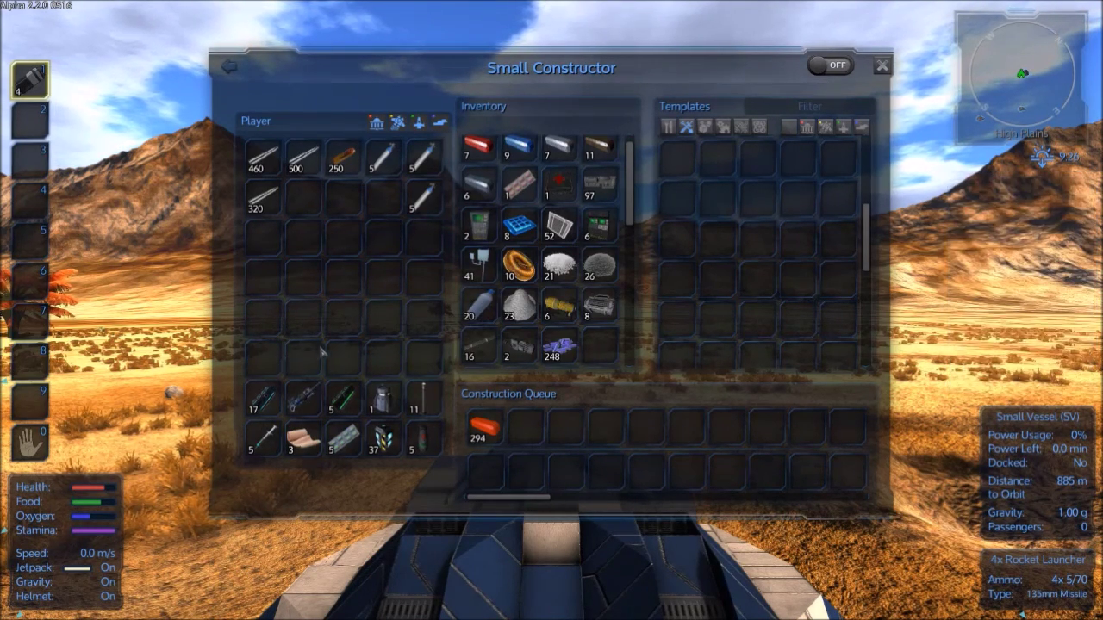
pyautogui.press('Escape')
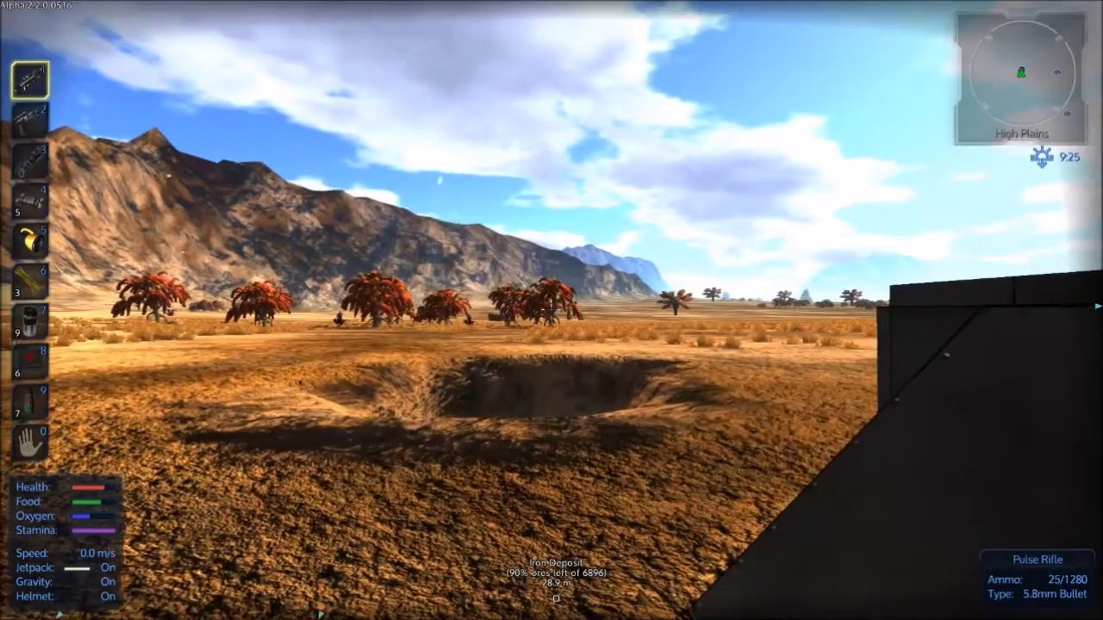
pyautogui.press('v')
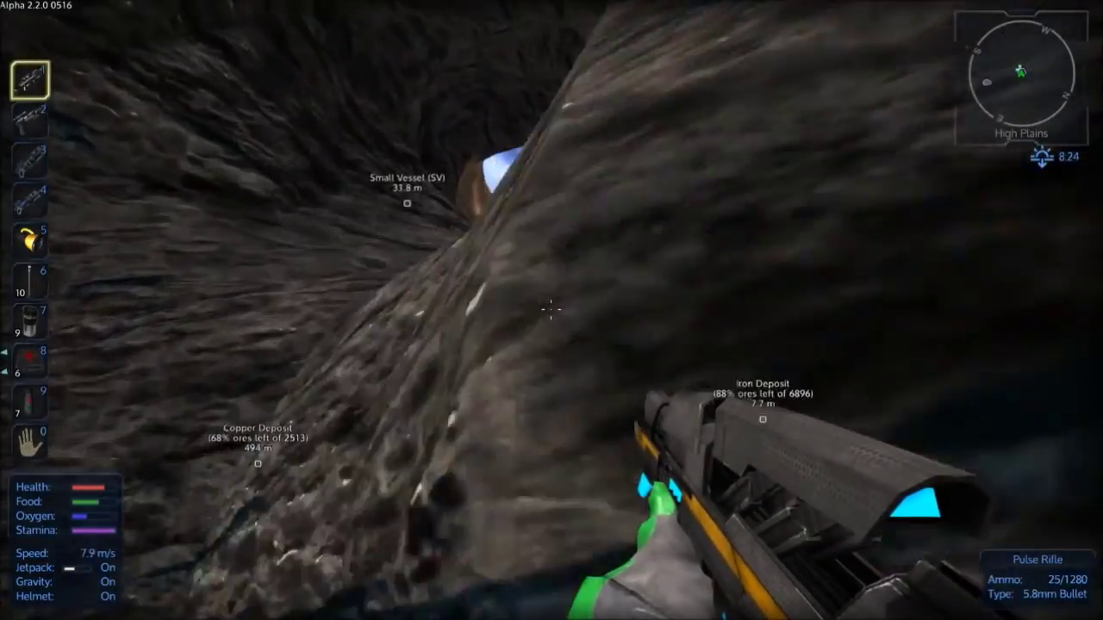
# Jetpack up through the cave tunnel and out onto the surface.
pyautogui.press('w')
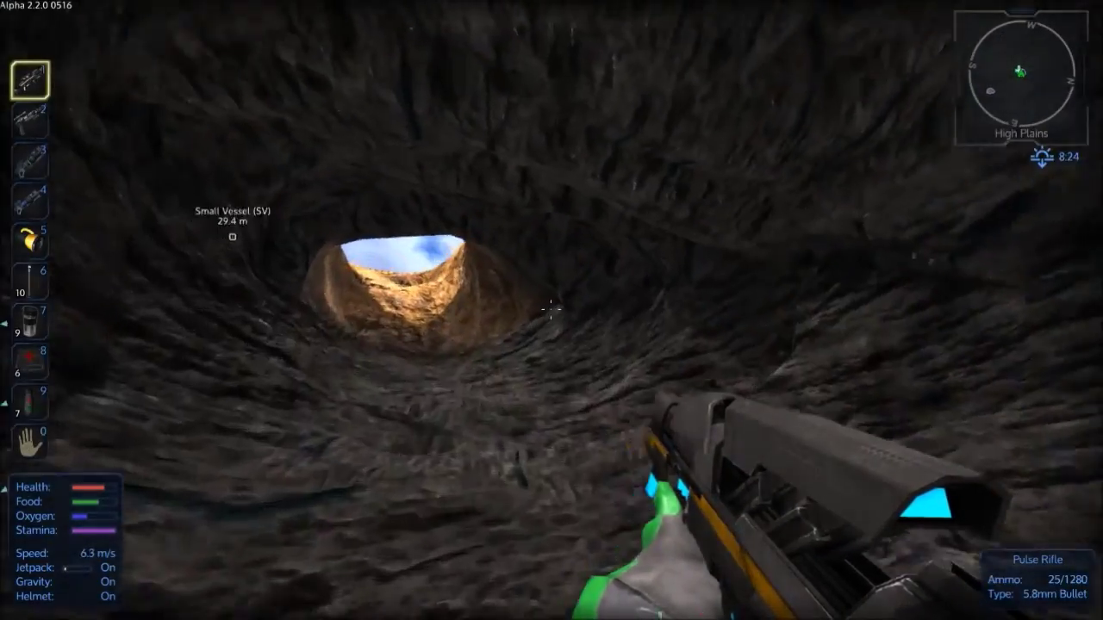
pyautogui.press('w')
pyautogui.press('w')
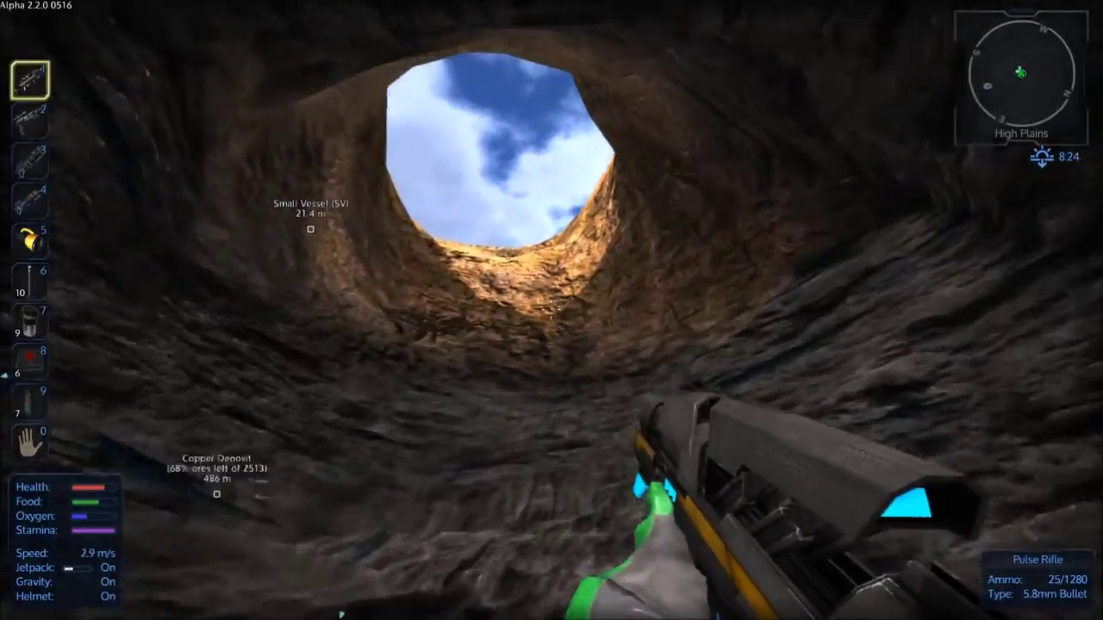
pyautogui.press('w')
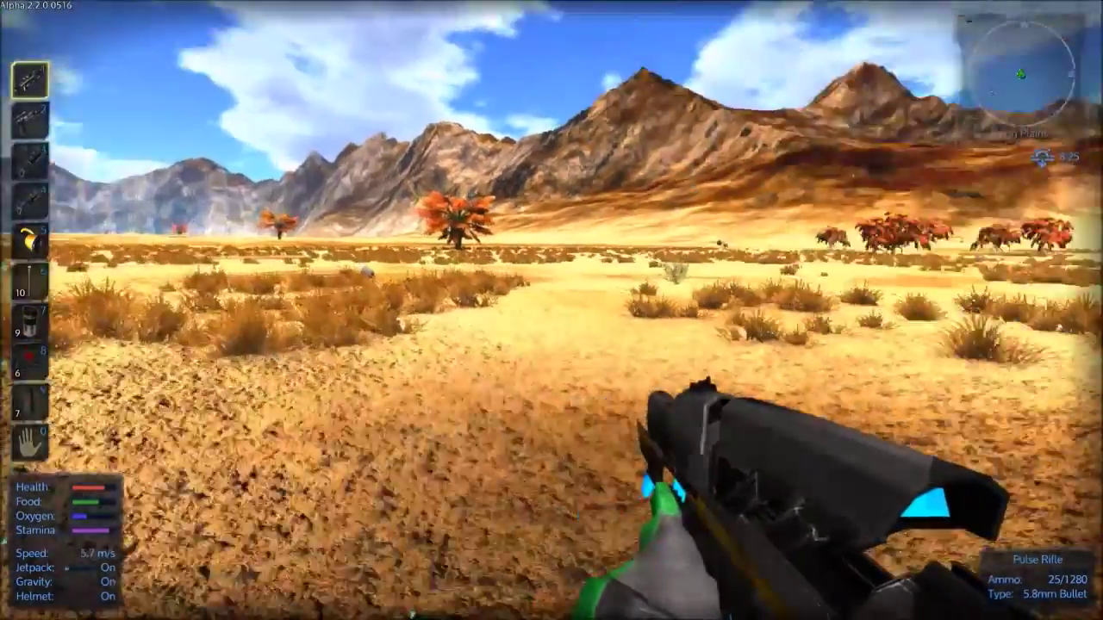
# Run to a dry bush and check the player inventory.
pyautogui.press('w')
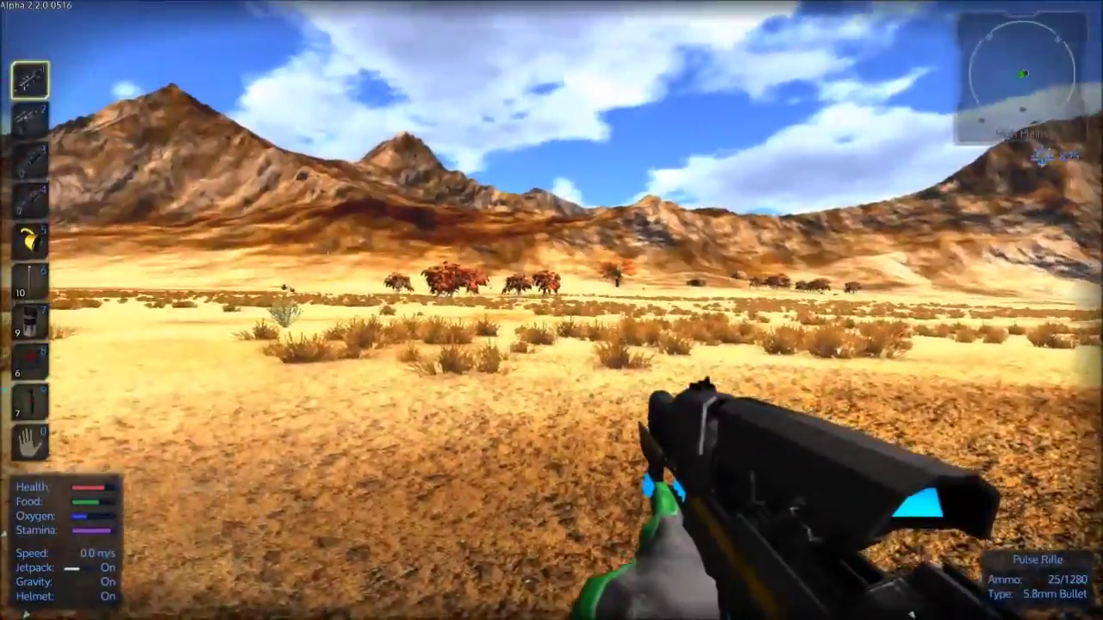
pyautogui.press('w')
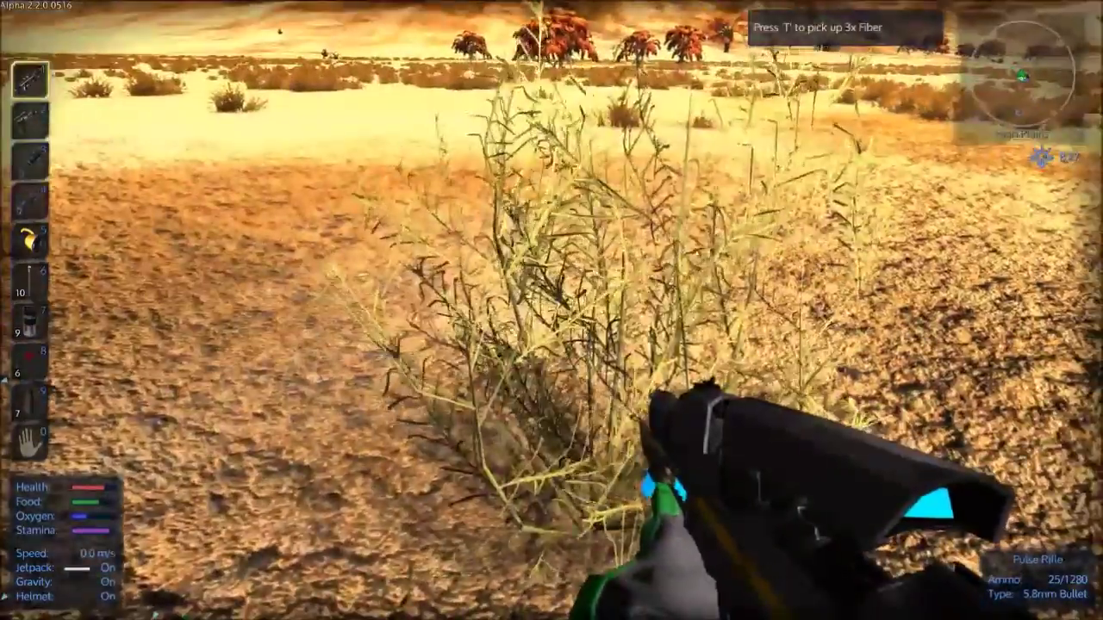
pyautogui.press('Tab')
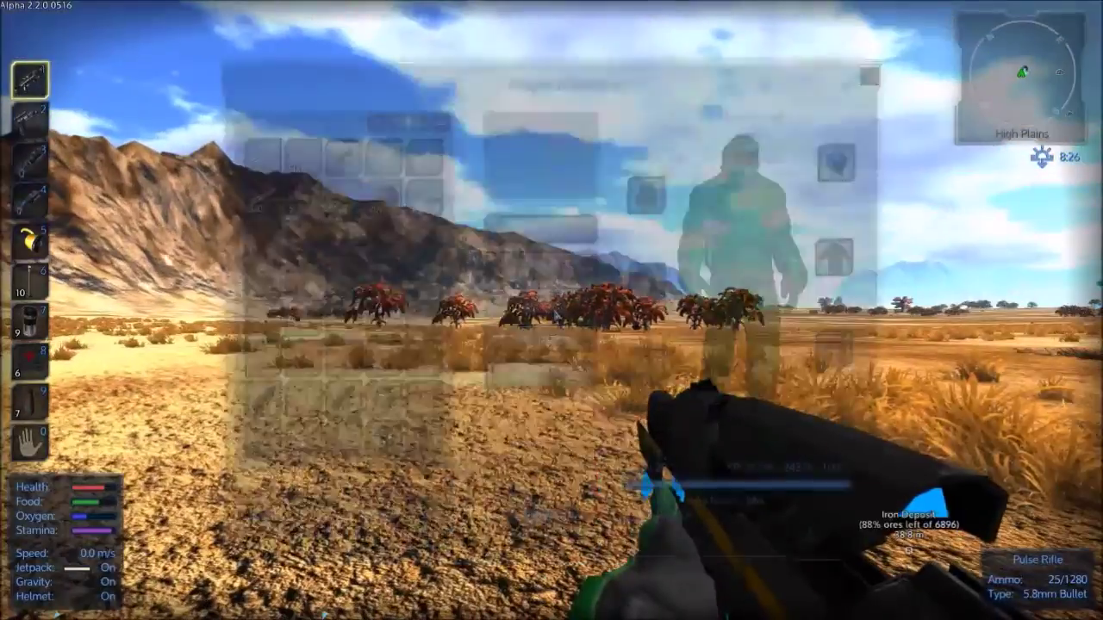
pyautogui.press('Tab')
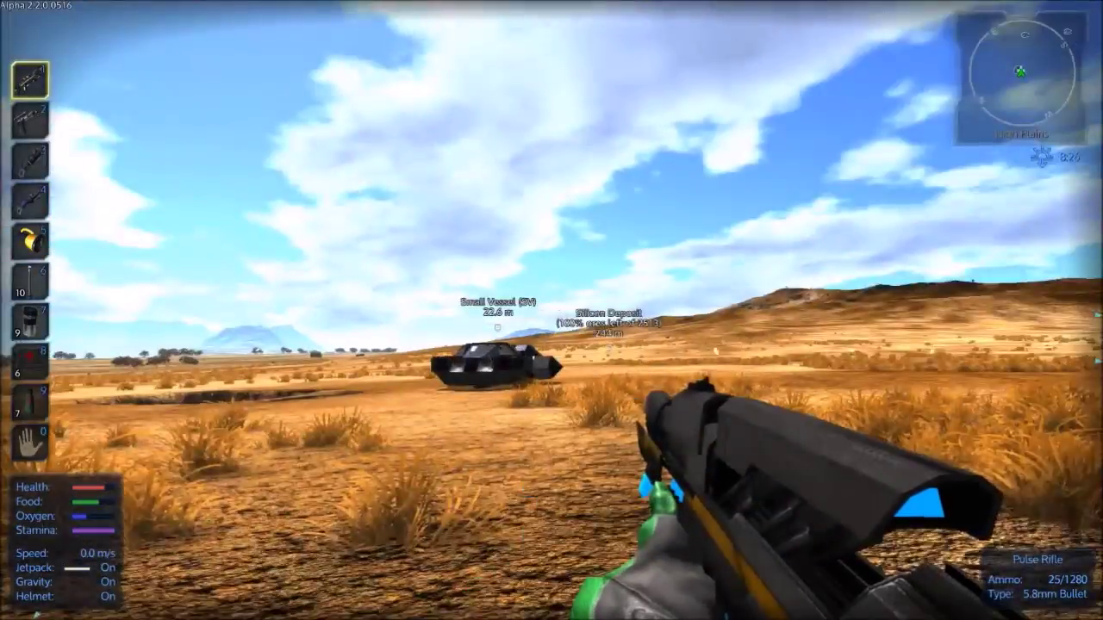
# Walk past the red trees toward the mountains and aim down the rifle scope.
pyautogui.press('w')
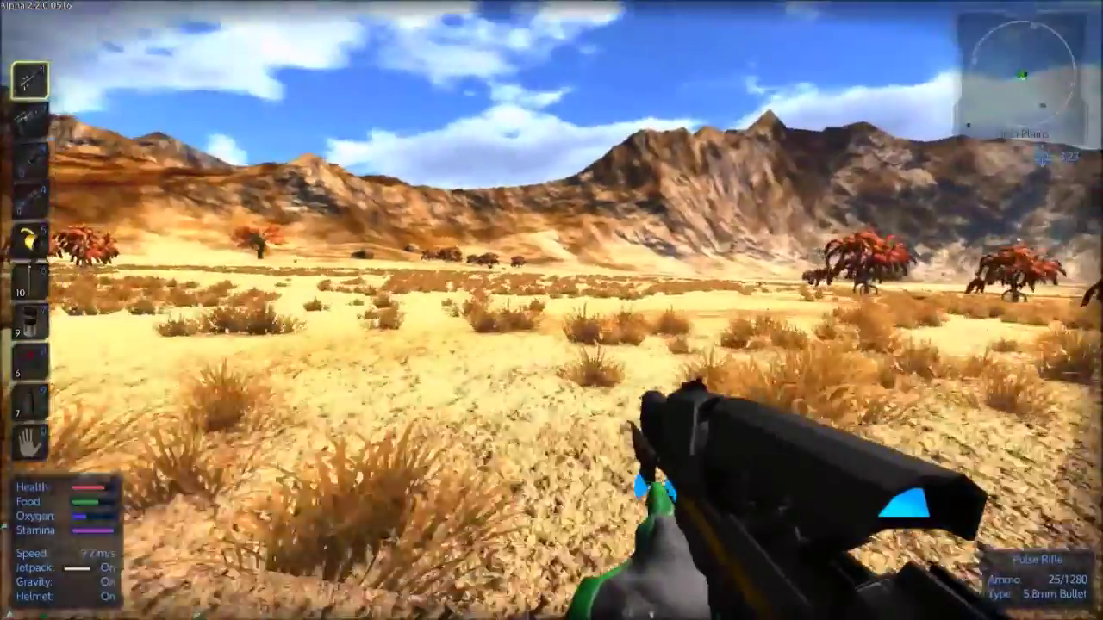
pyautogui.press('w')
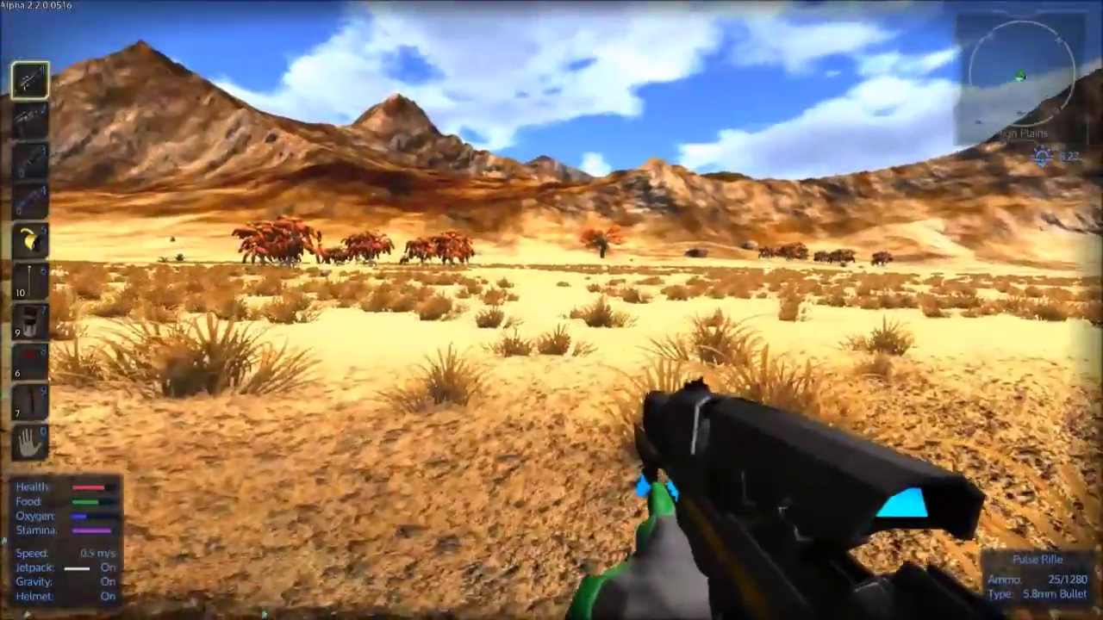
pyautogui.press('w')
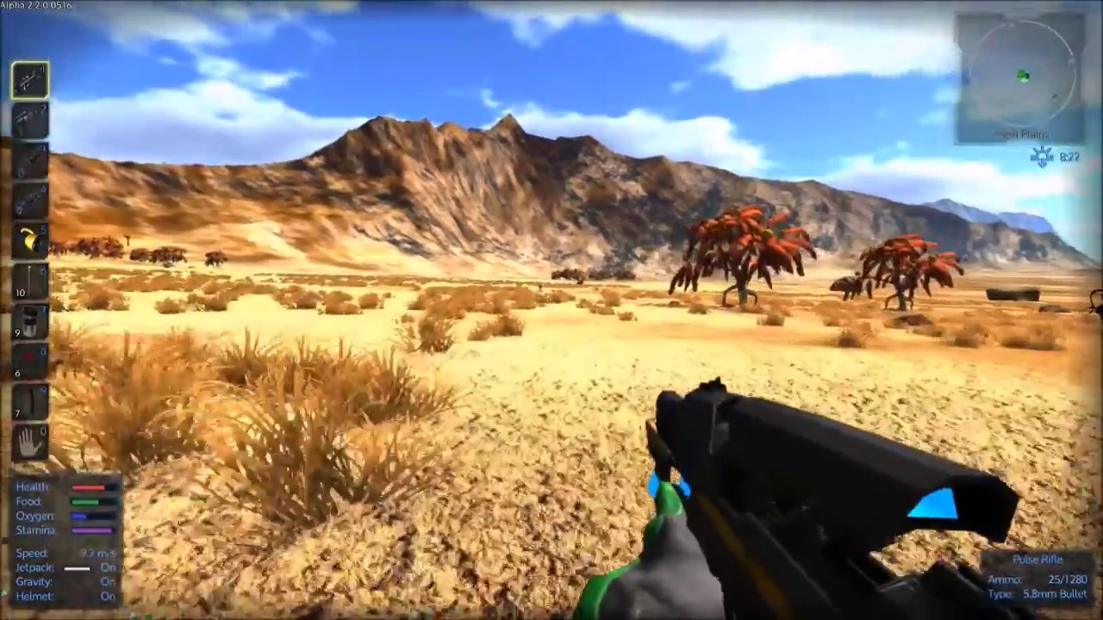
pyautogui.press('w')
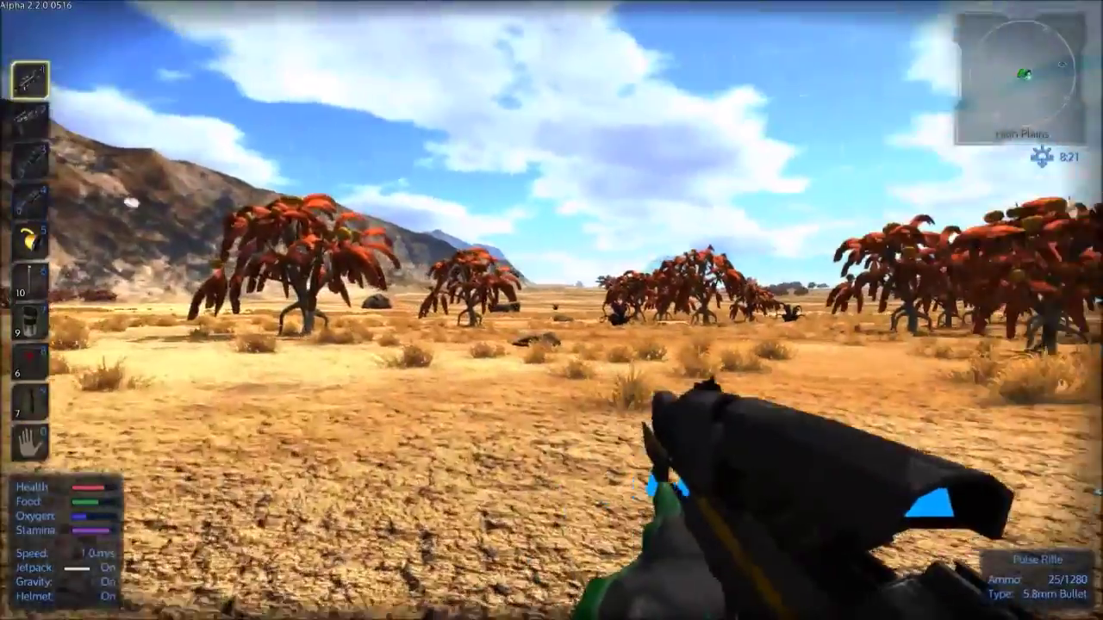
pyautogui.press('w')
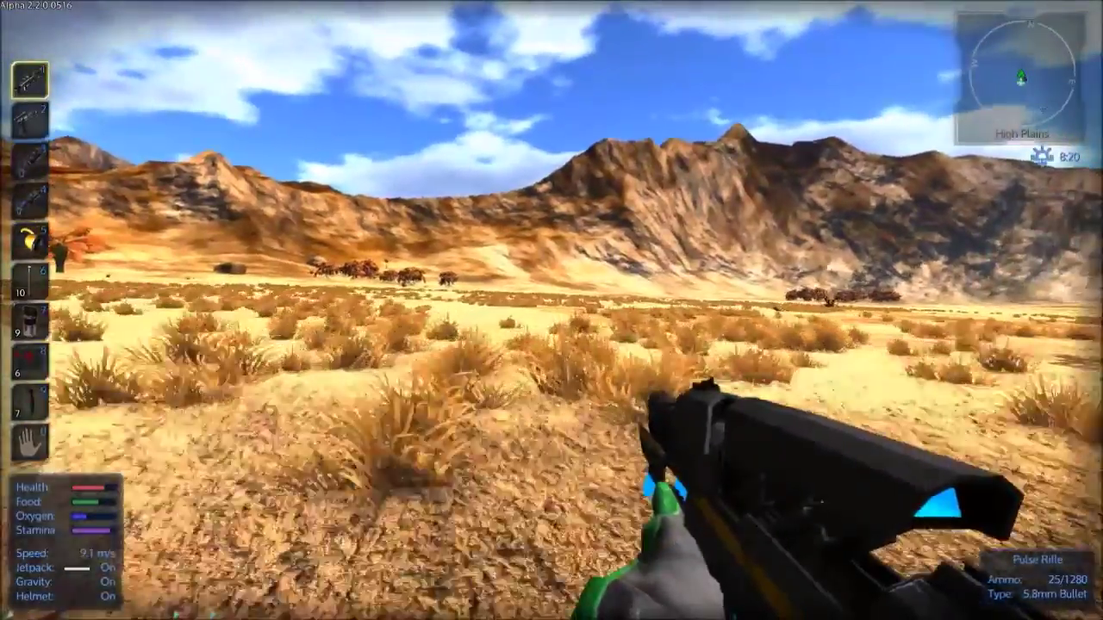
pyautogui.press('w')
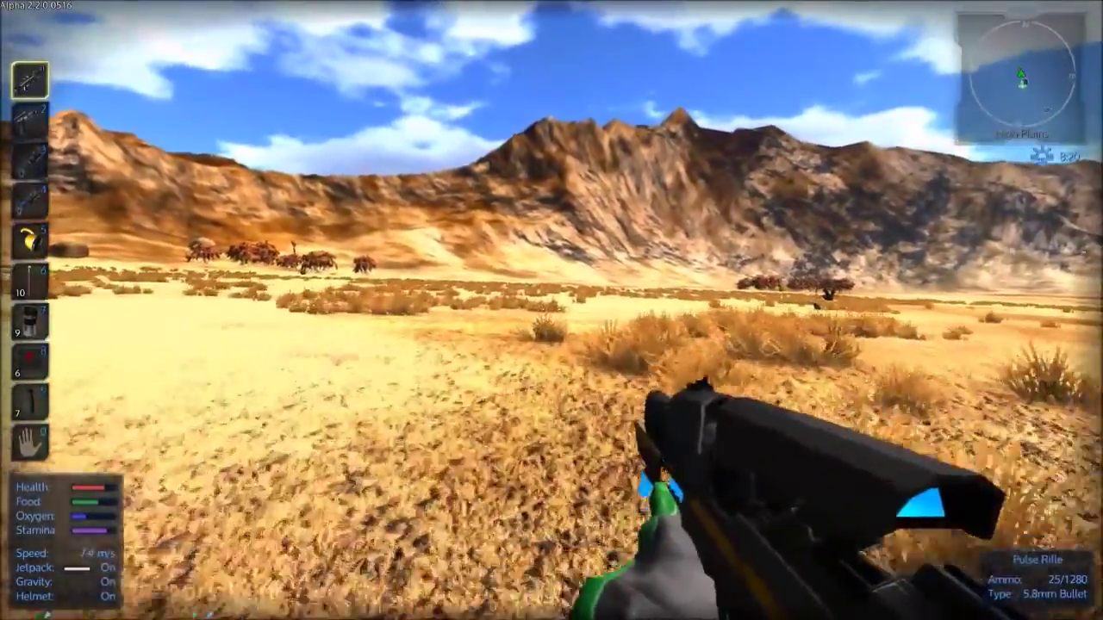
pyautogui.press('w')
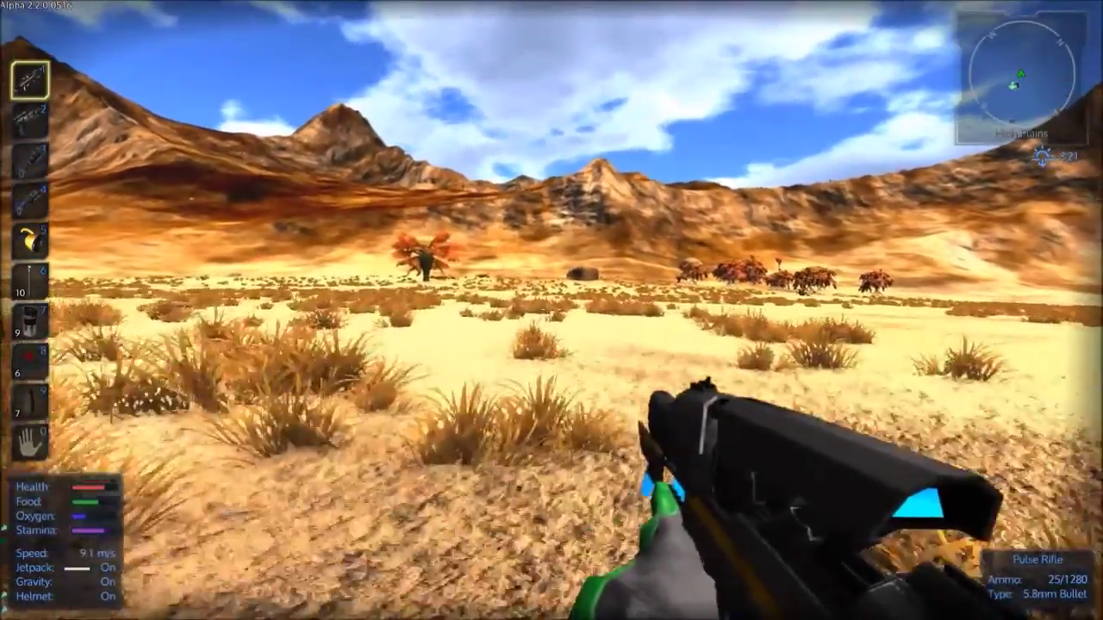
pyautogui.rightClick(551, 310)
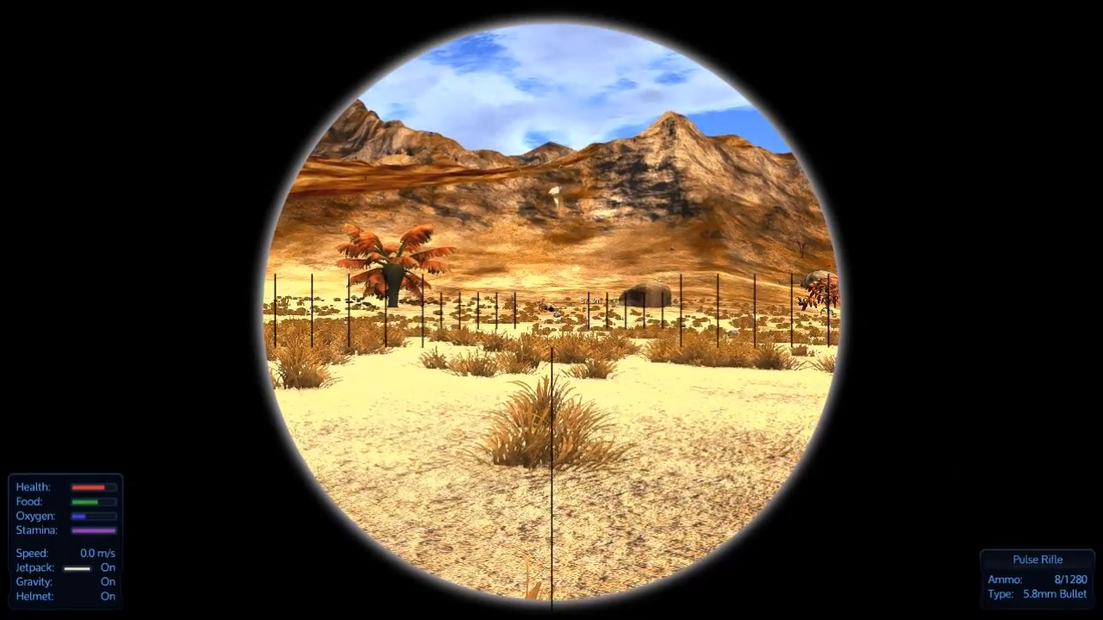
# Reload the Pulse Rifle, walk to the fallen spider and open its loot inventory.
pyautogui.rightClick(552, 310)
pyautogui.press('r')
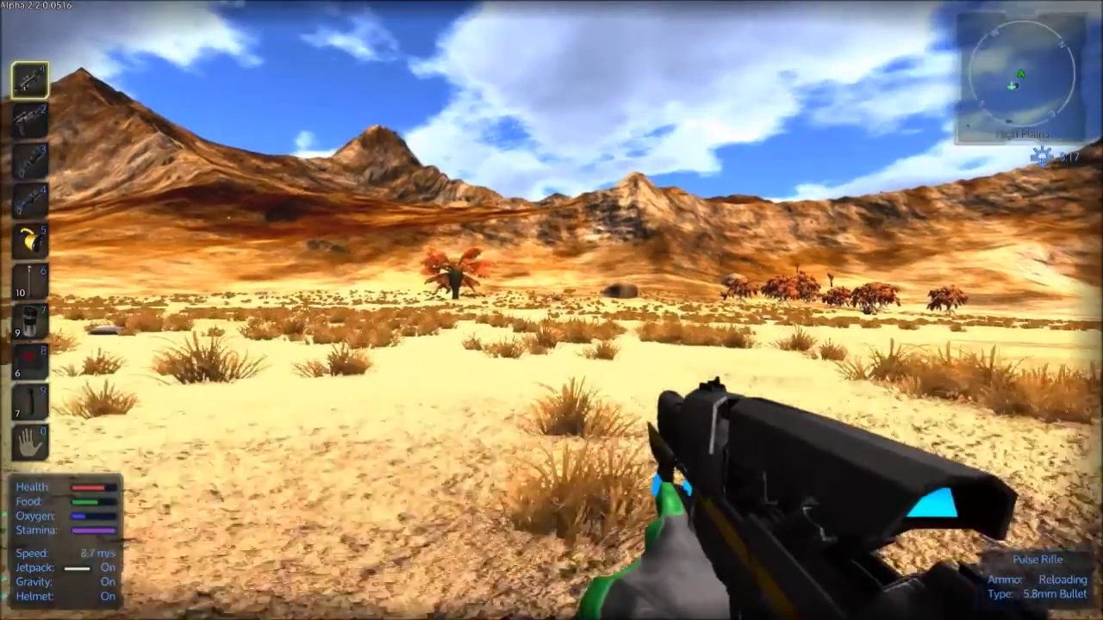
pyautogui.press('w')
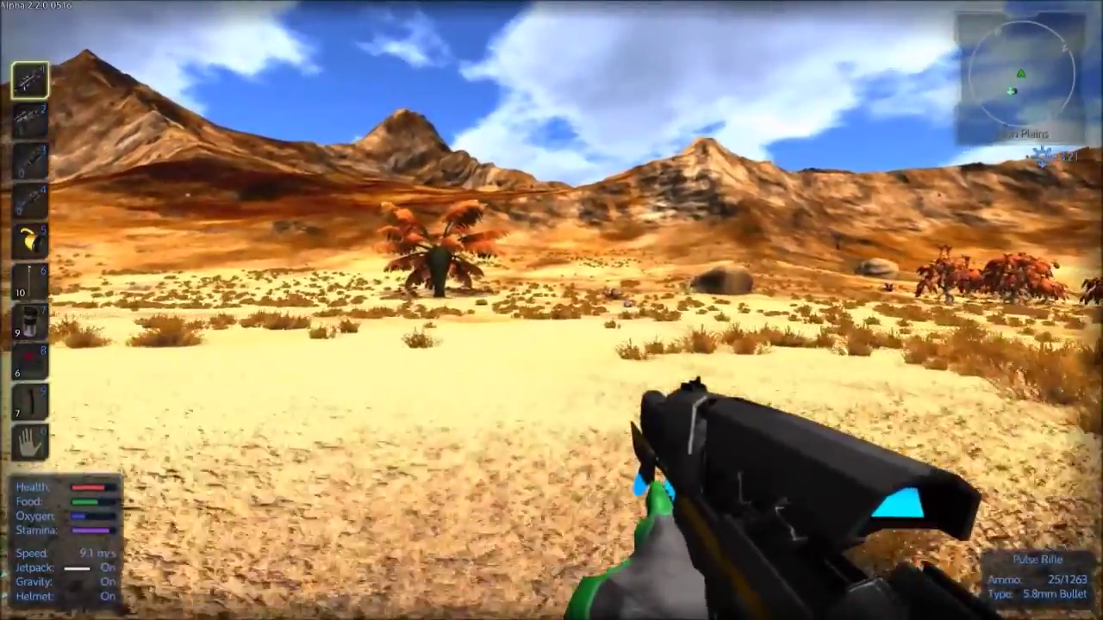
pyautogui.press('w')
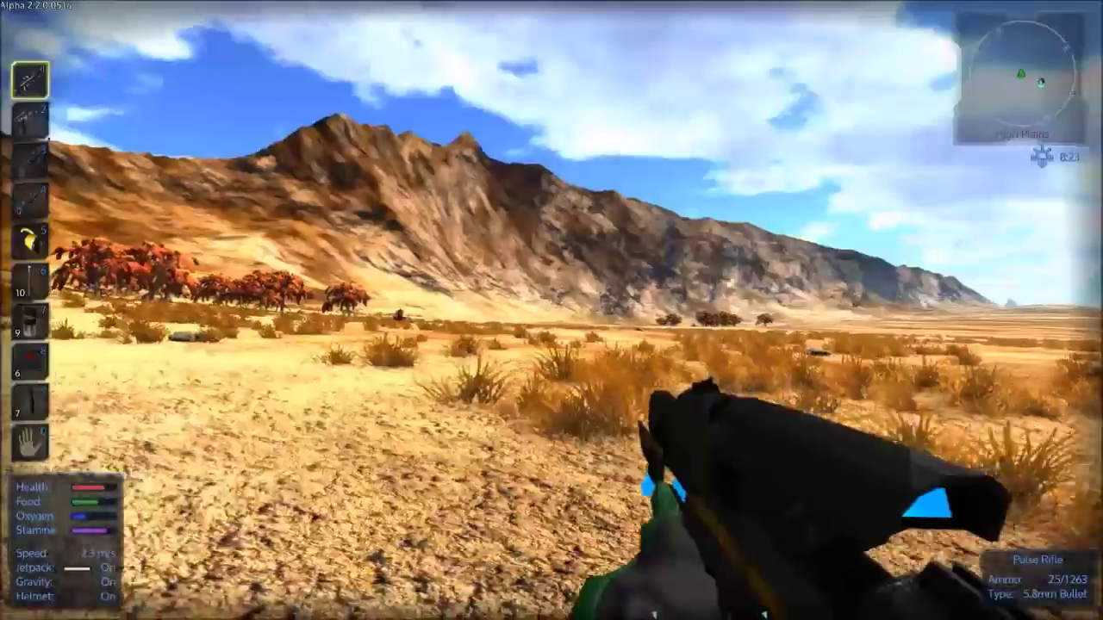
pyautogui.press('w')
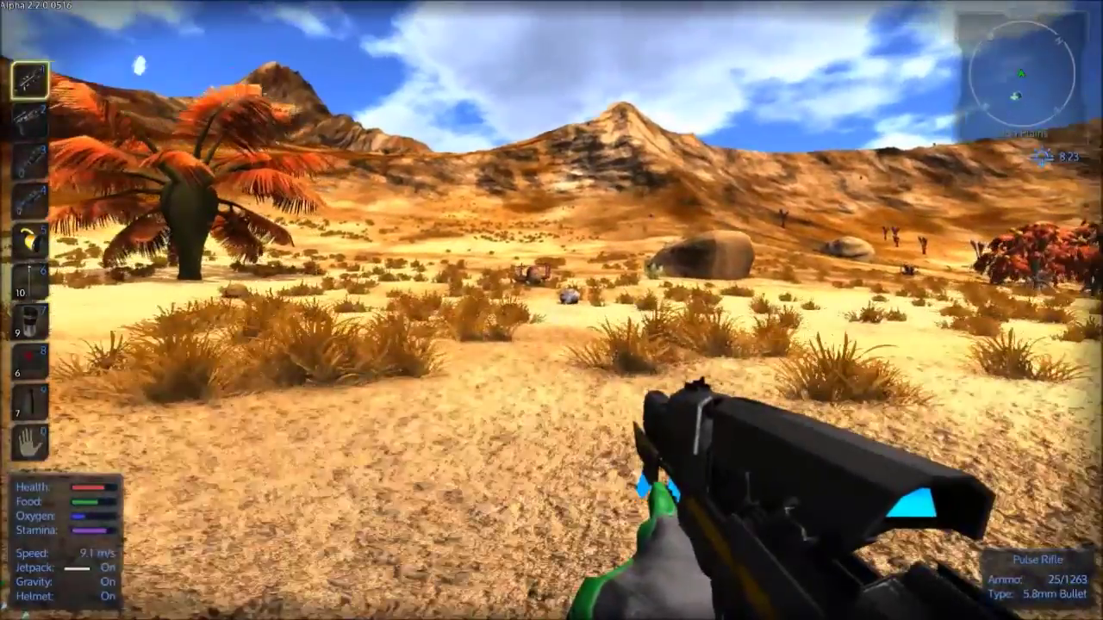
pyautogui.press('w')
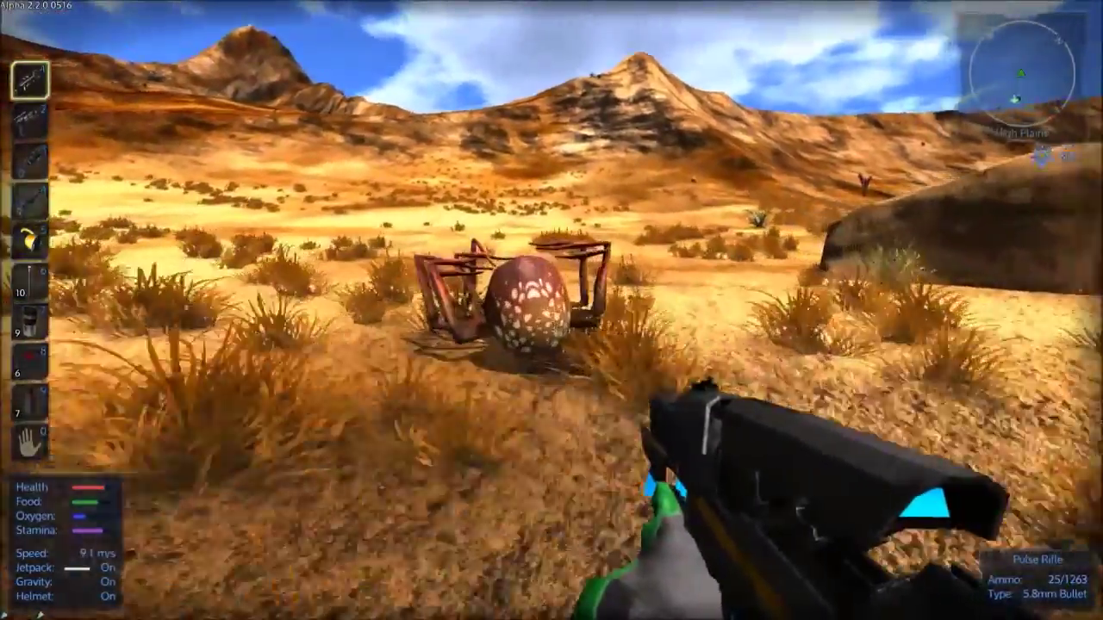
pyautogui.press('t')
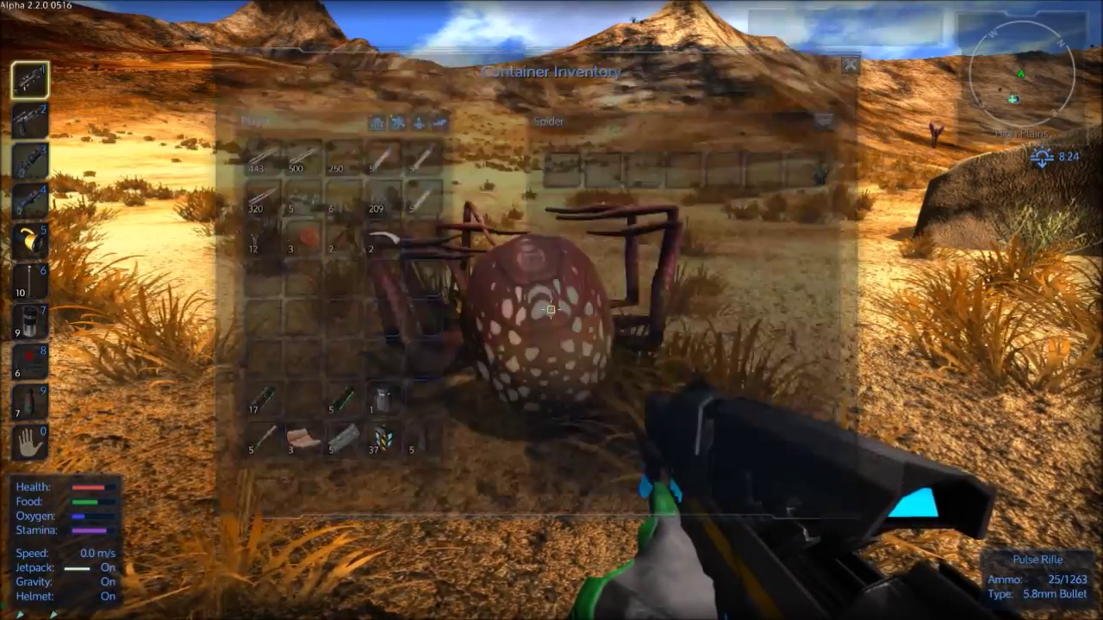
# Close the container inventory and run across the High Plains past the red trees.
pyautogui.press('Escape')
pyautogui.press('w')
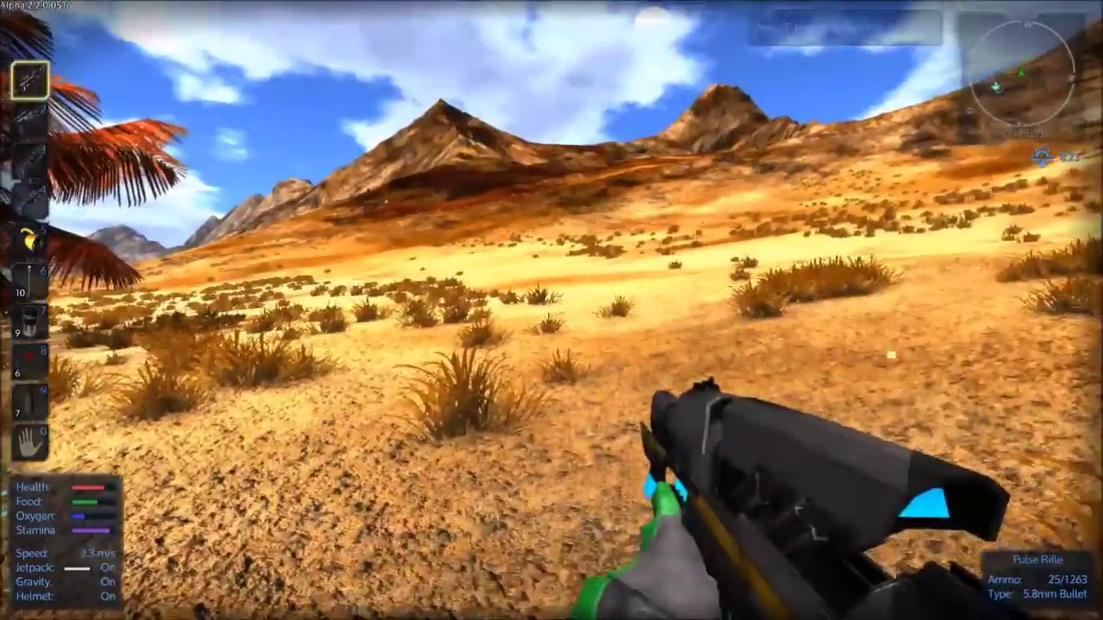
pyautogui.press('w')
pyautogui.press('w')
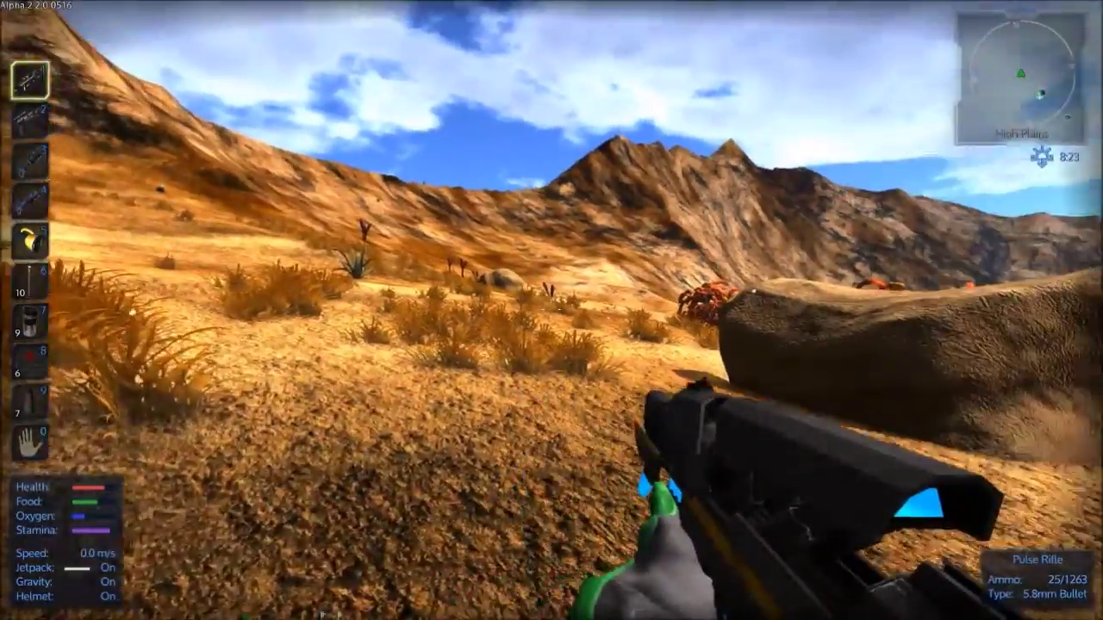
pyautogui.press('w')
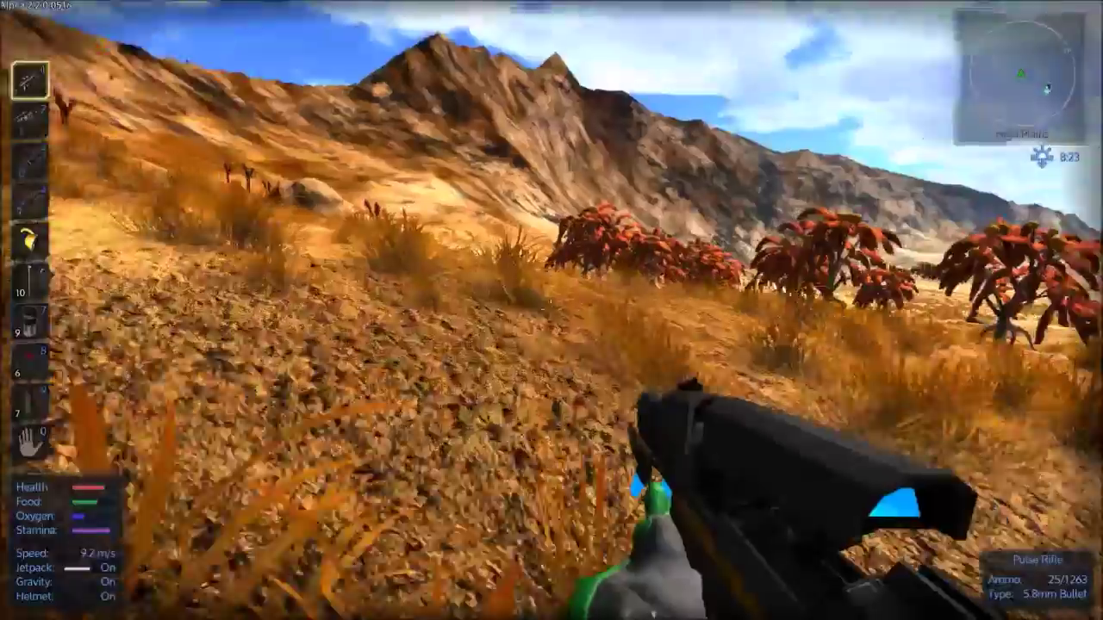
pyautogui.press('w')
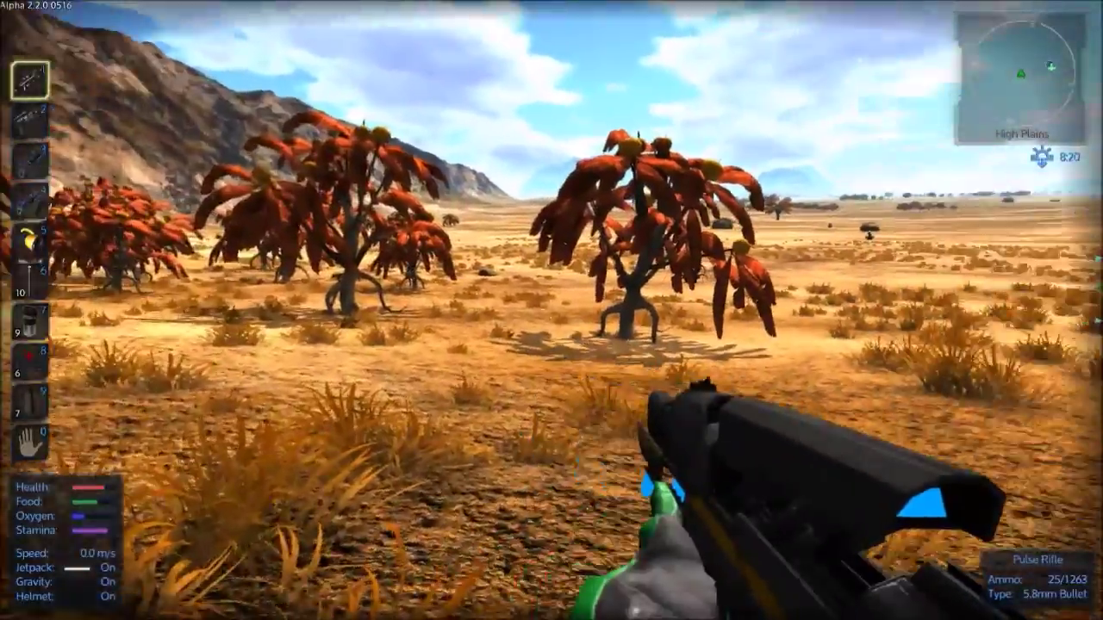
pyautogui.press('w')
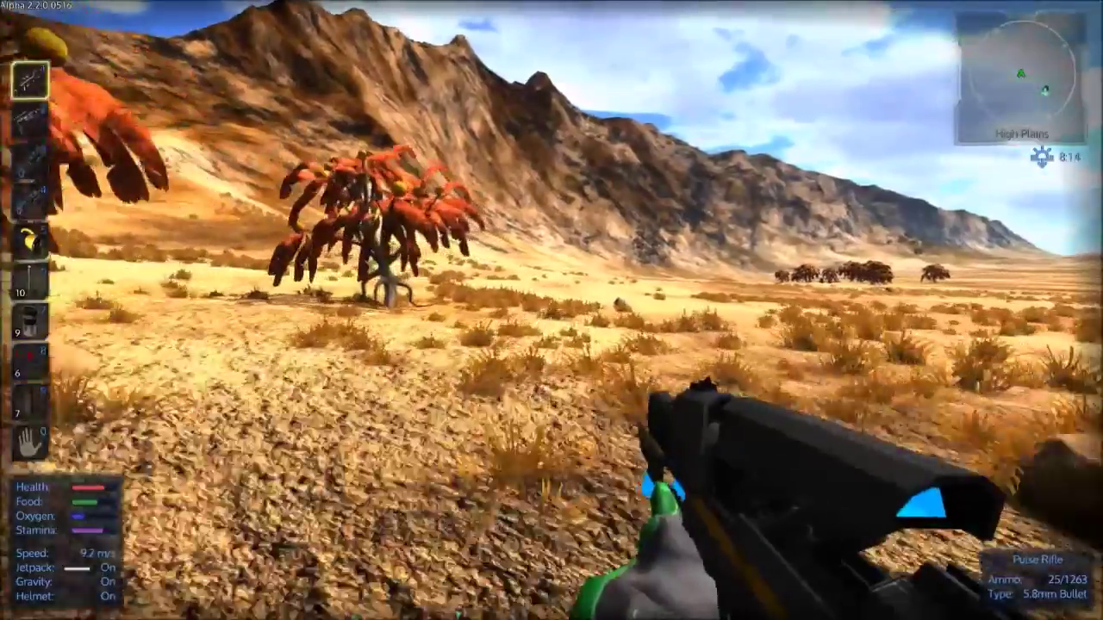
# Cross the open plain past the deposit markers toward a bush.
pyautogui.press('w')
pyautogui.press('w')
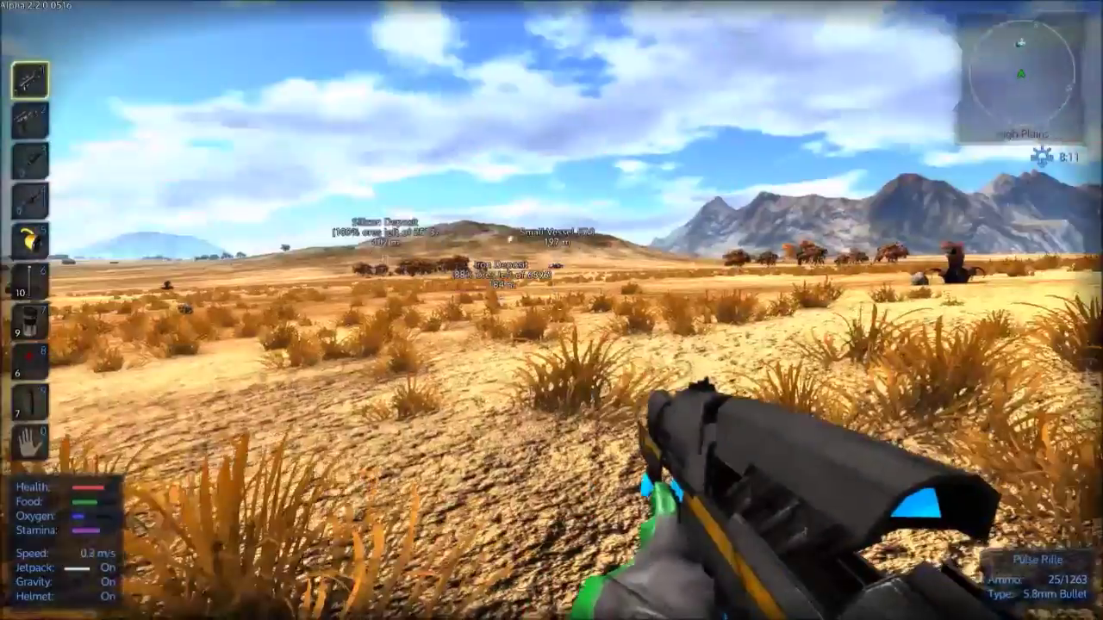
pyautogui.press('w')
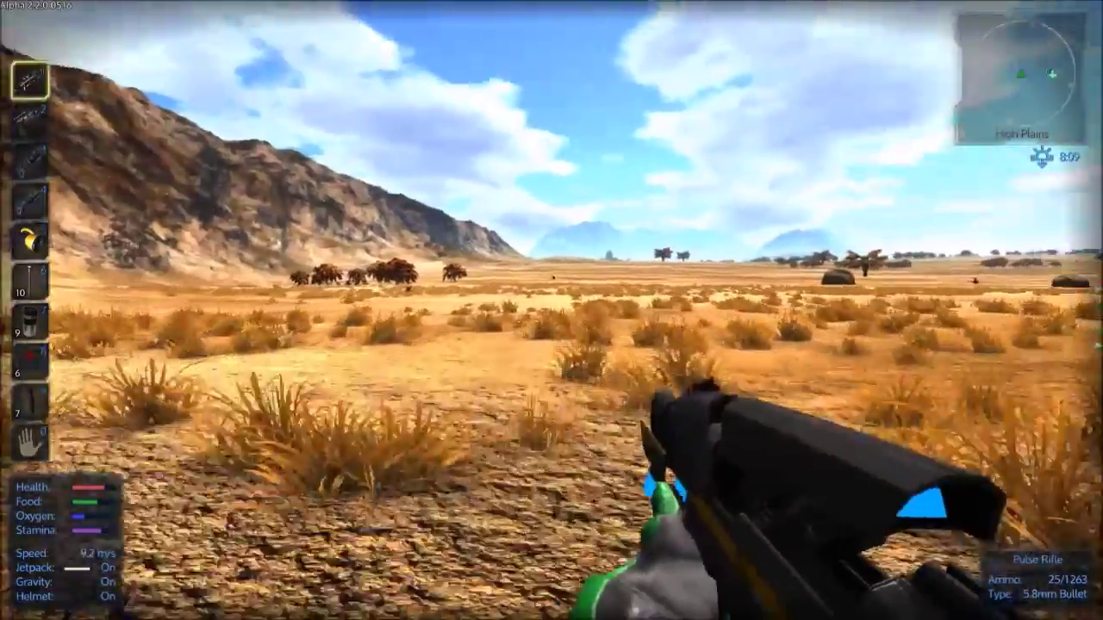
pyautogui.press('w')
pyautogui.press('w')
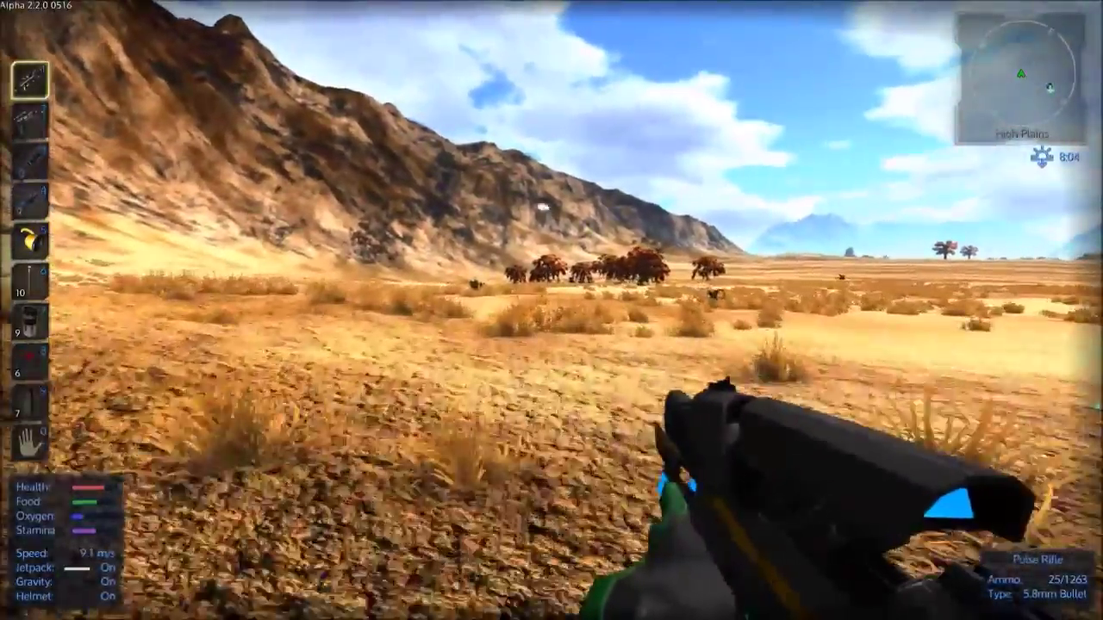
pyautogui.press('w')
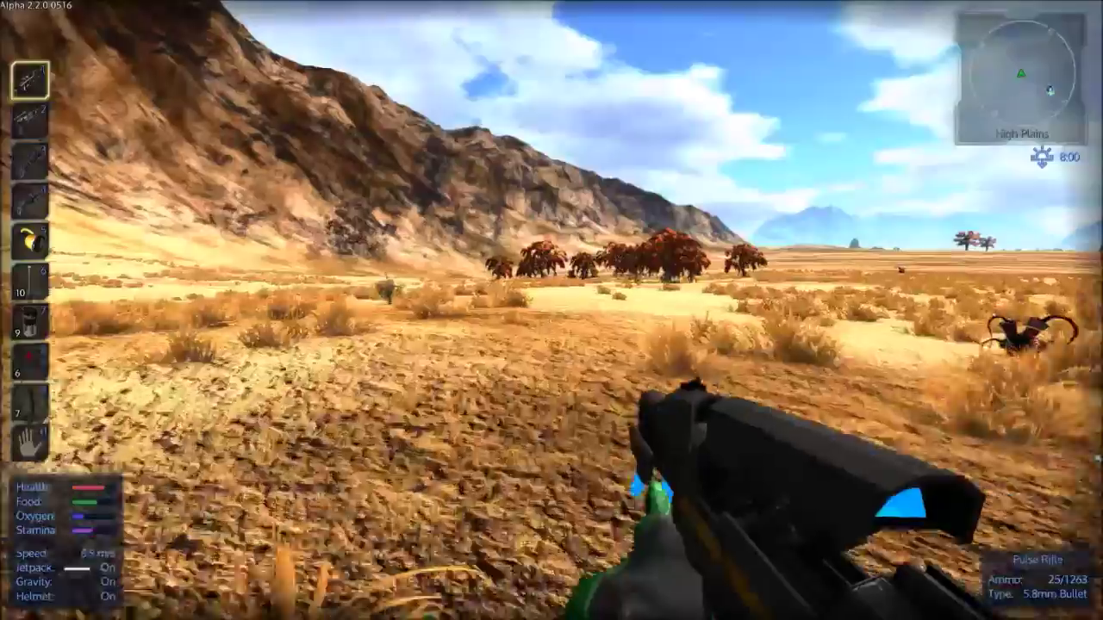
pyautogui.press('w')
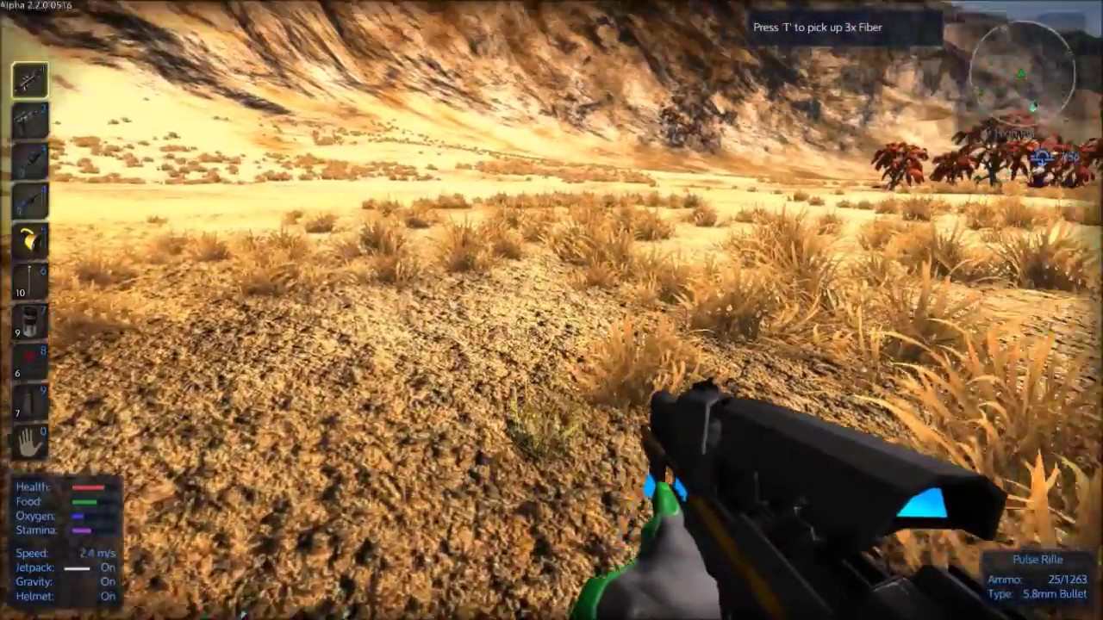
# Head toward the trees and mountains, passing the creature herd.
pyautogui.press('w')
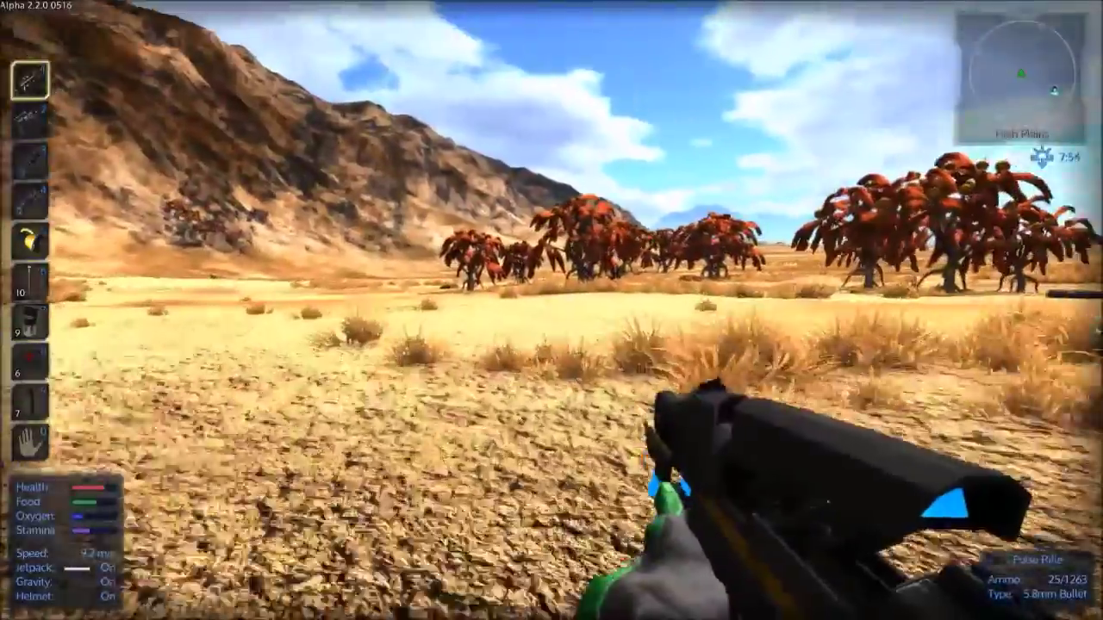
pyautogui.press('w')
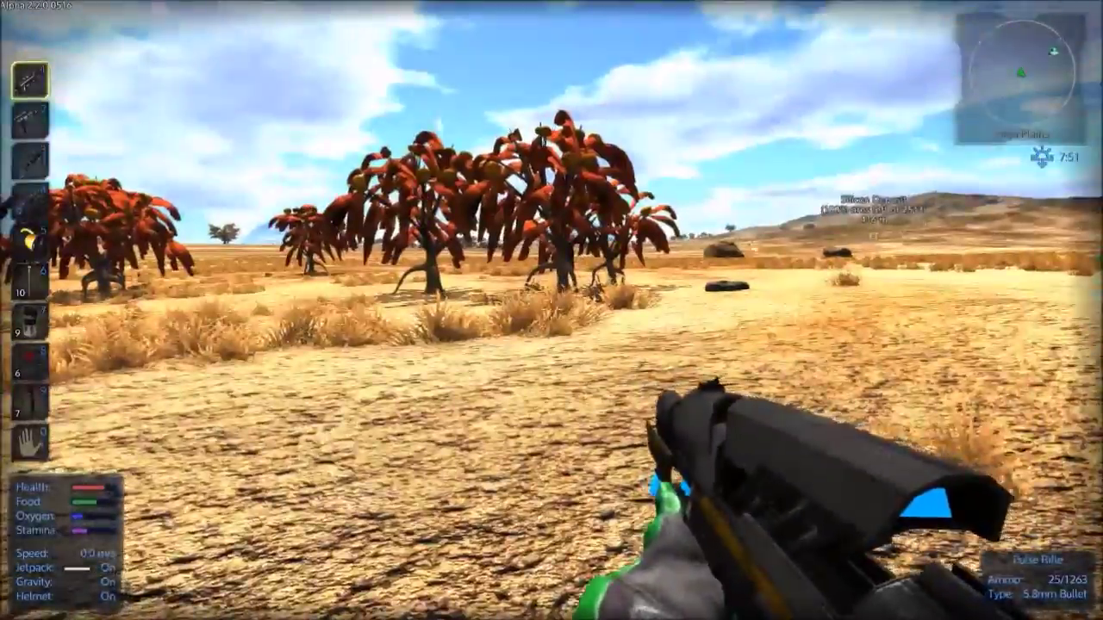
pyautogui.press('w')
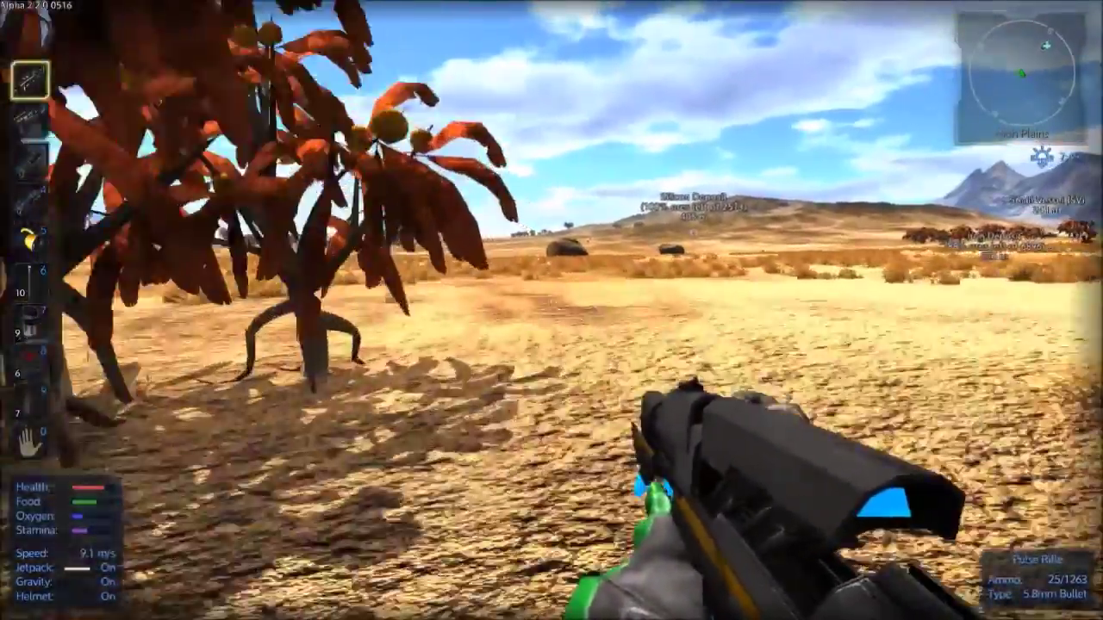
pyautogui.press('w')
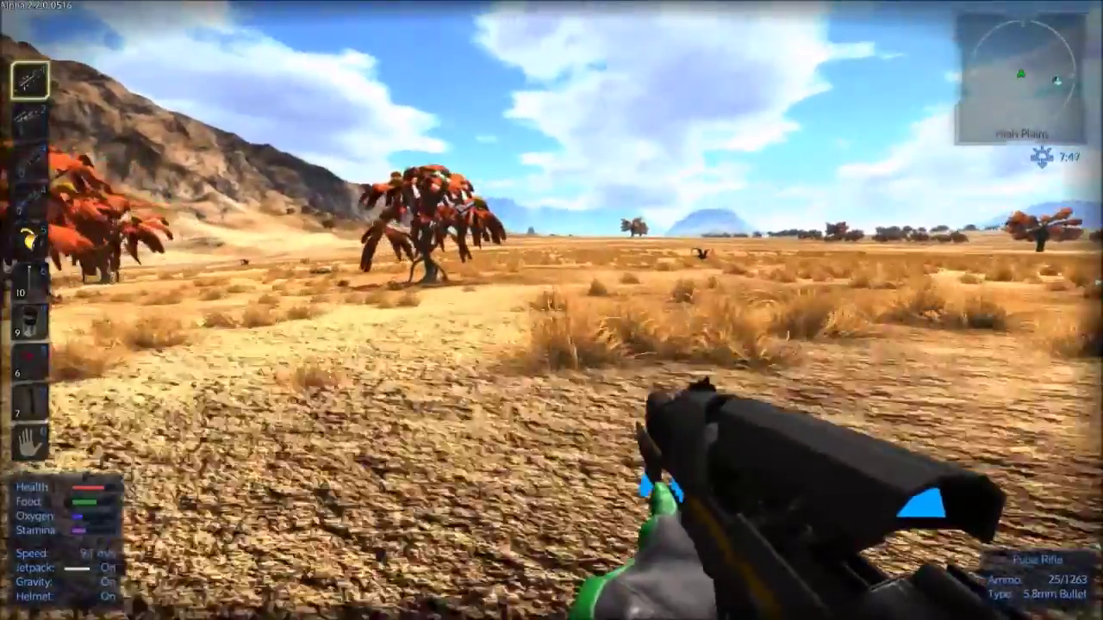
# Walk under the trees into the desert and pick up fiber from the bush.
pyautogui.press('w')
pyautogui.press('w')
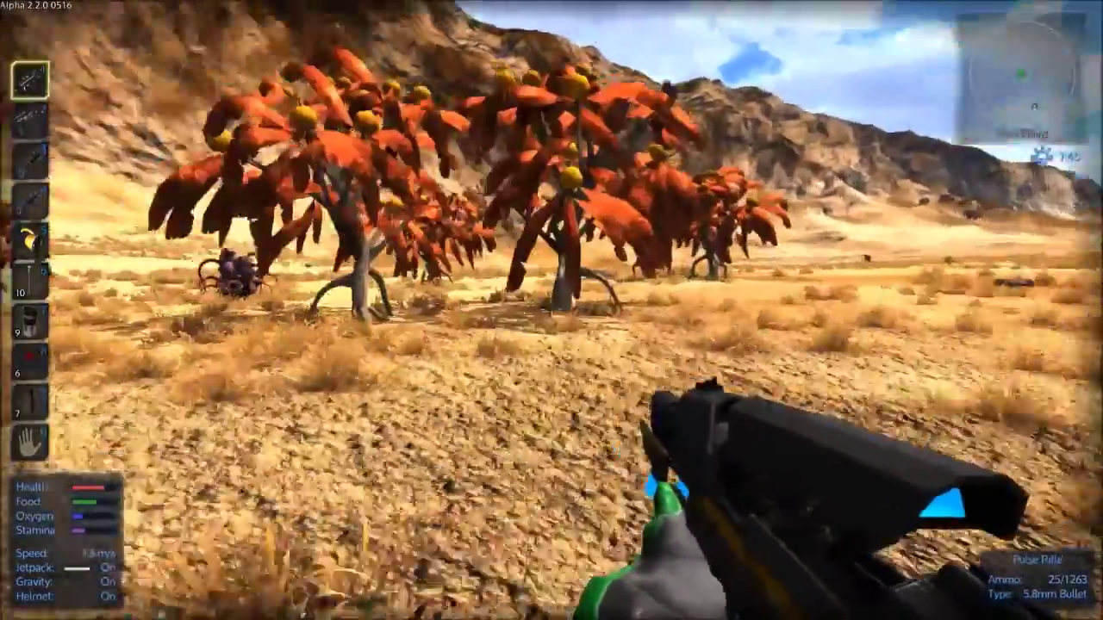
pyautogui.press('w')
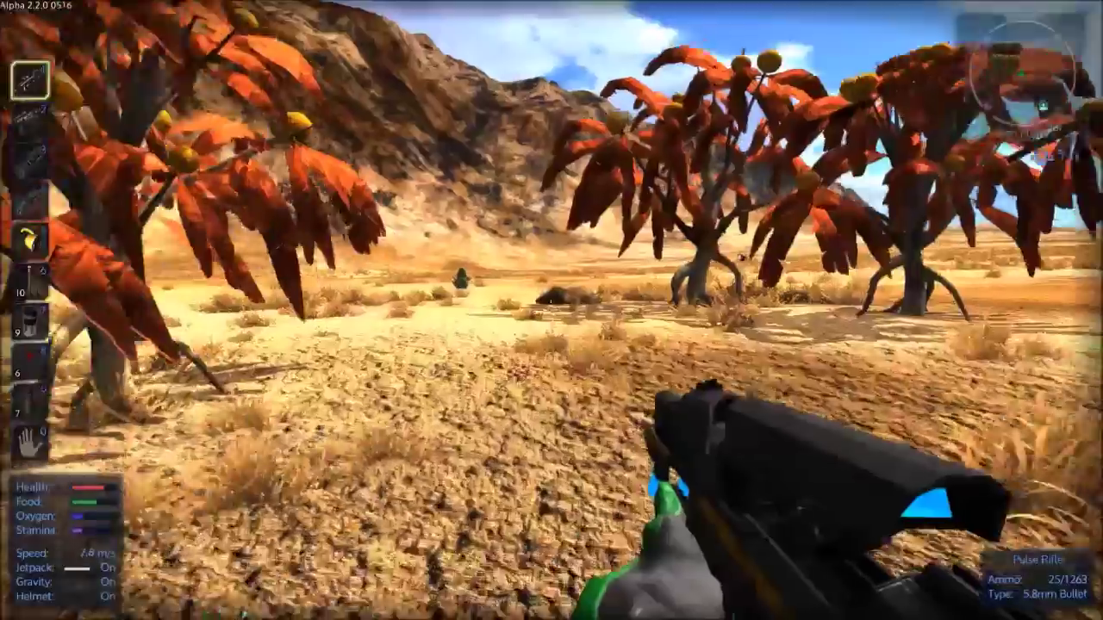
pyautogui.press('w')
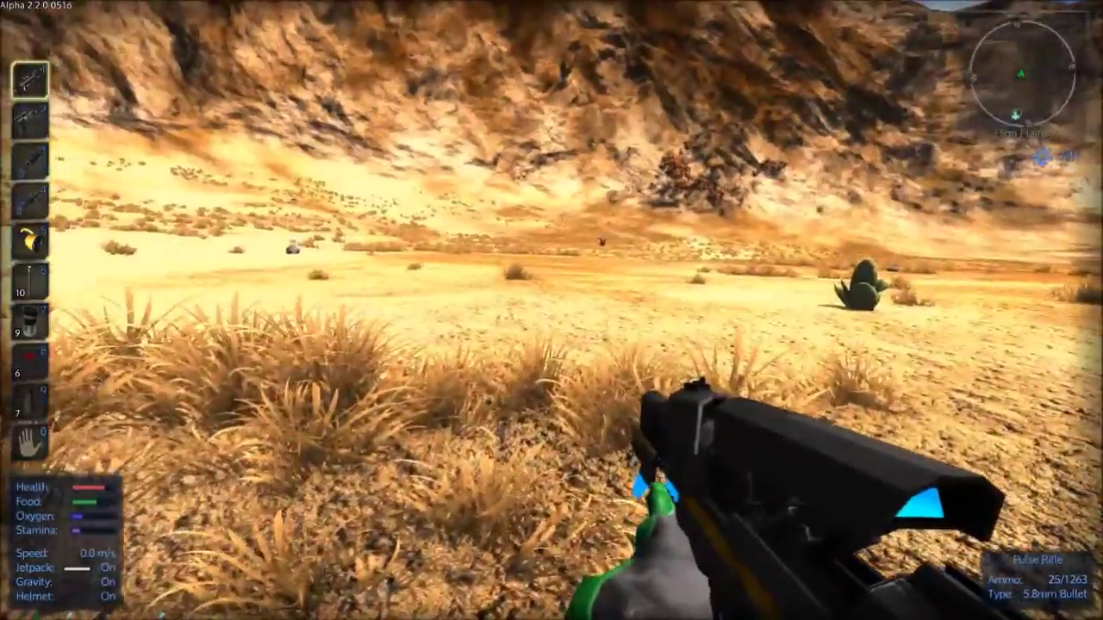
pyautogui.press('w')
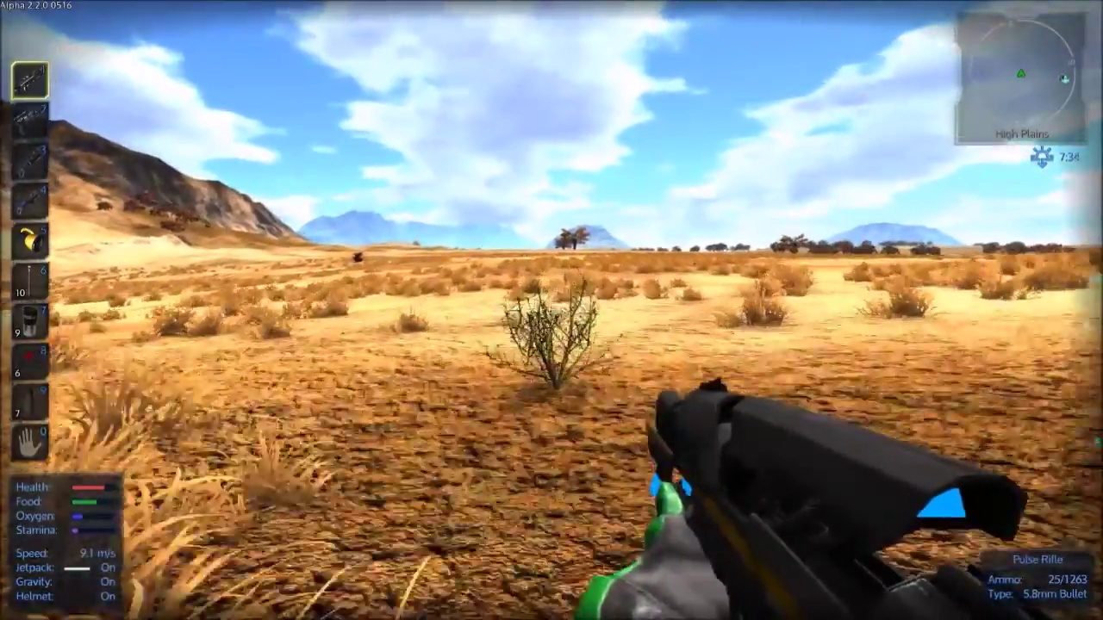
pyautogui.press('w')
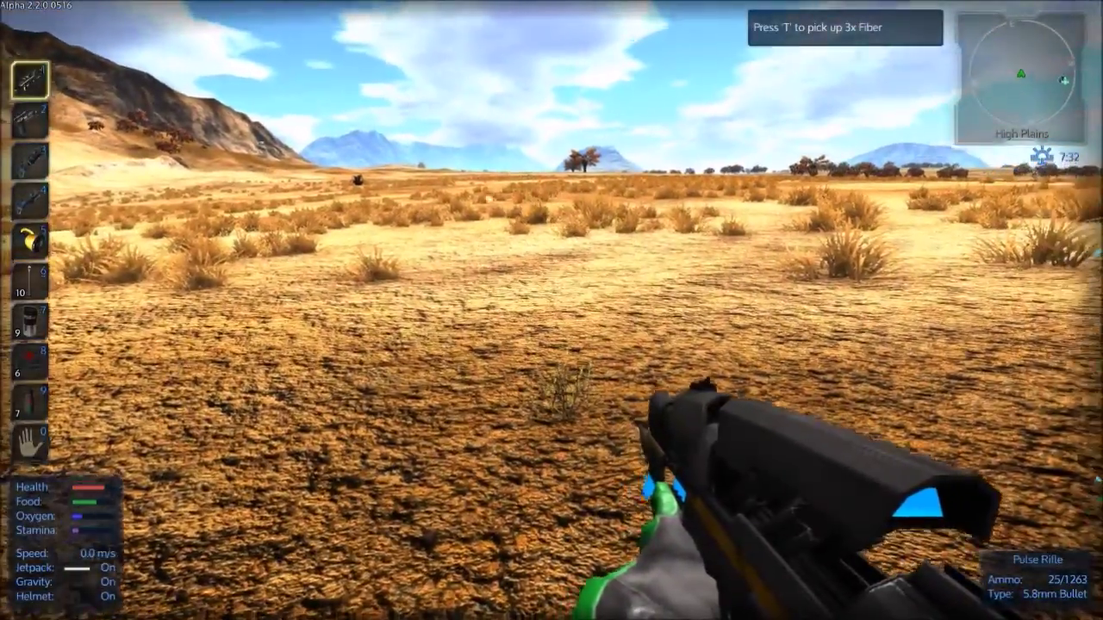
pyautogui.press('t')
# Open and close the player inventory after gathering the fiber.
pyautogui.press('Tab')
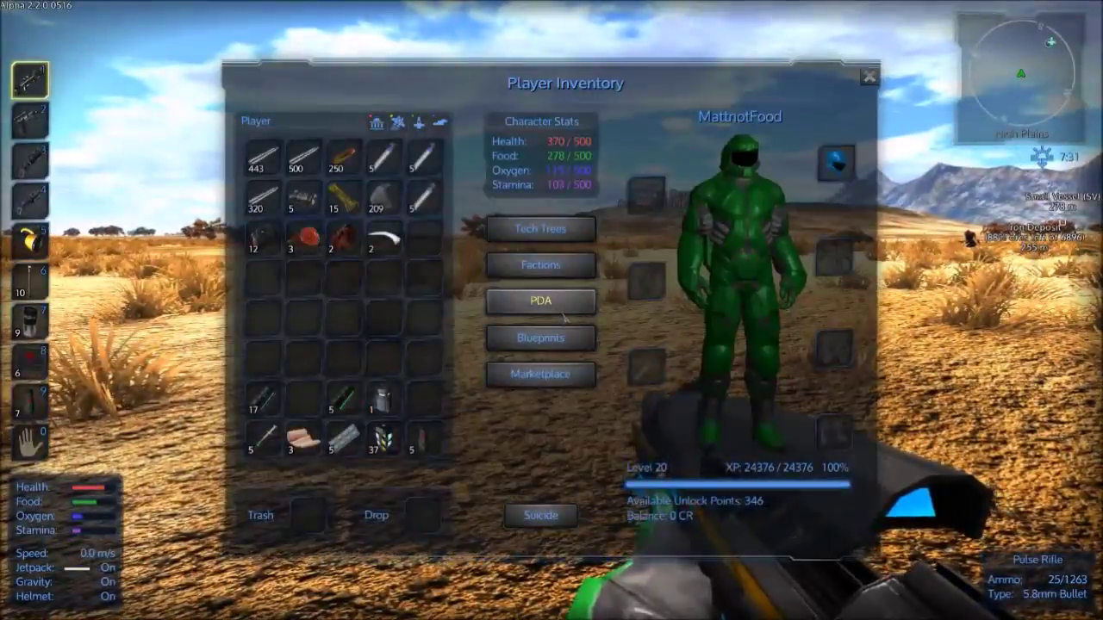
pyautogui.press('Tab')
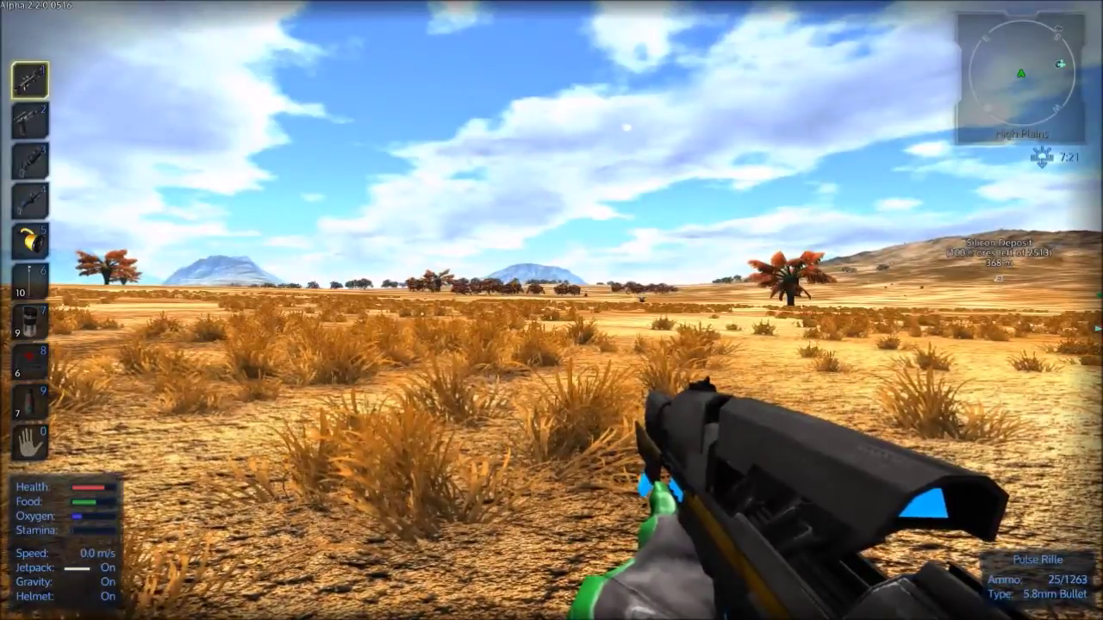
# Swap away and re-equip the pulse rifle, then scope the surrounding hills.
pyautogui.press('7')
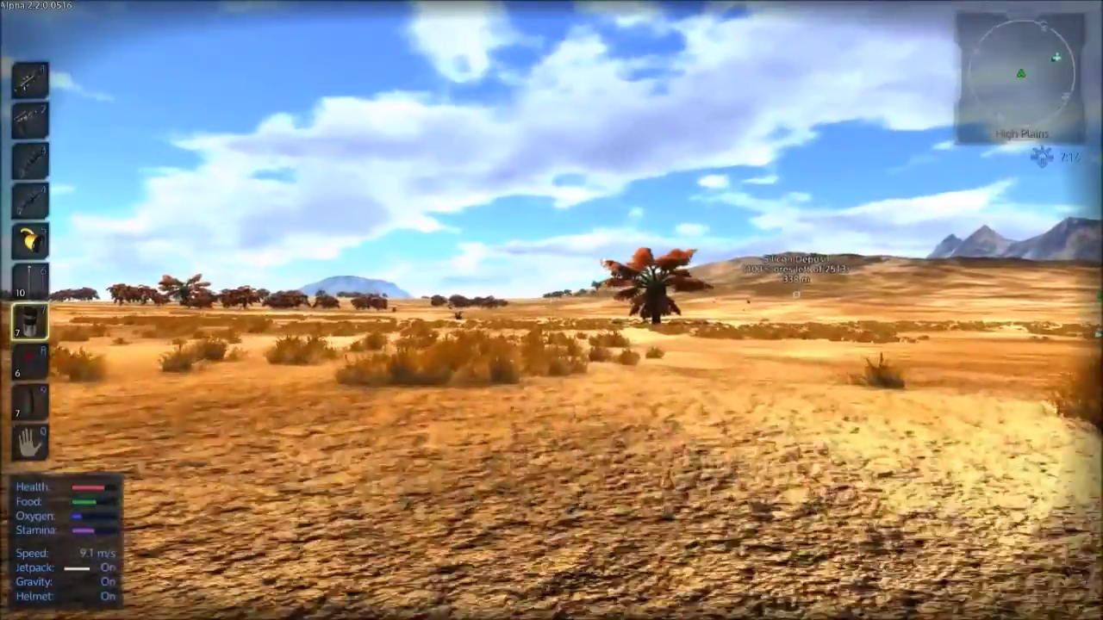
pyautogui.press('1')
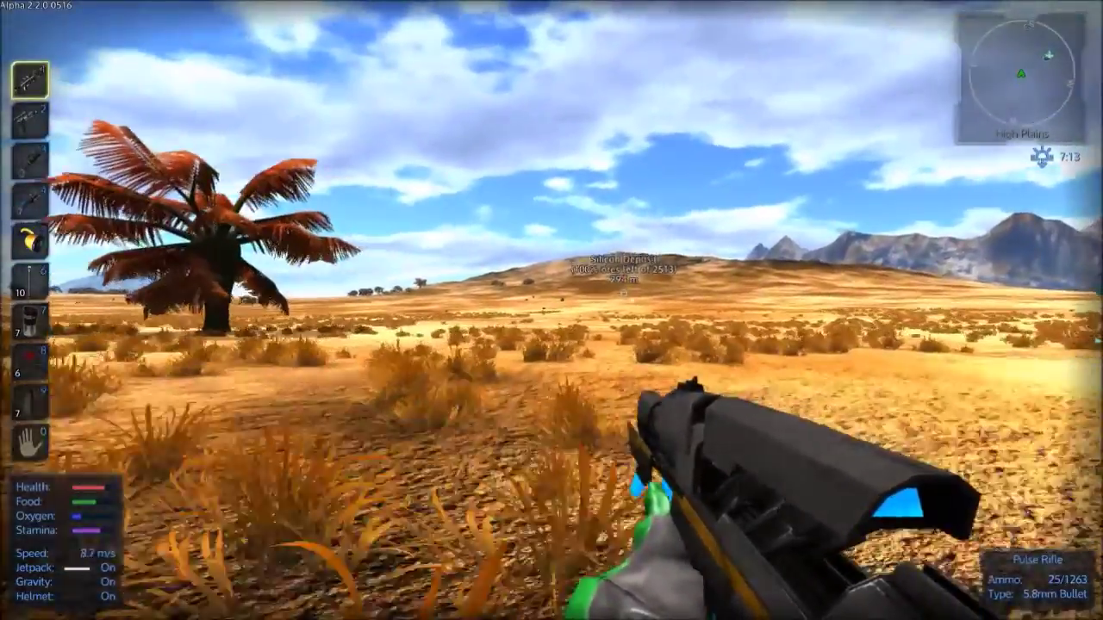
pyautogui.rightClick(551, 310)
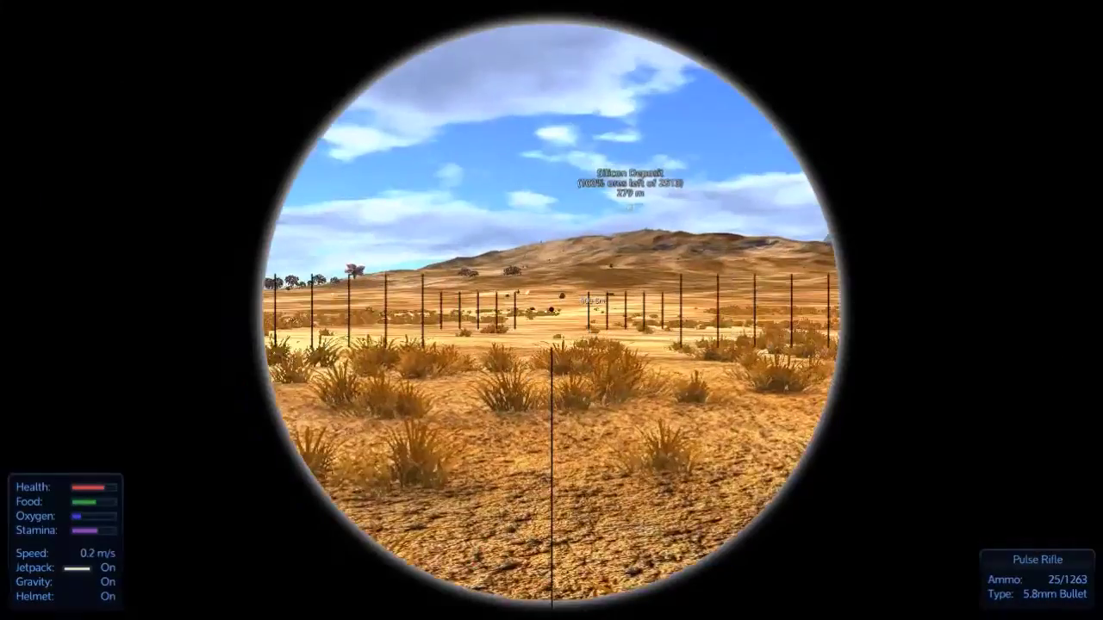
pyautogui.scroll(3, 552, 310)
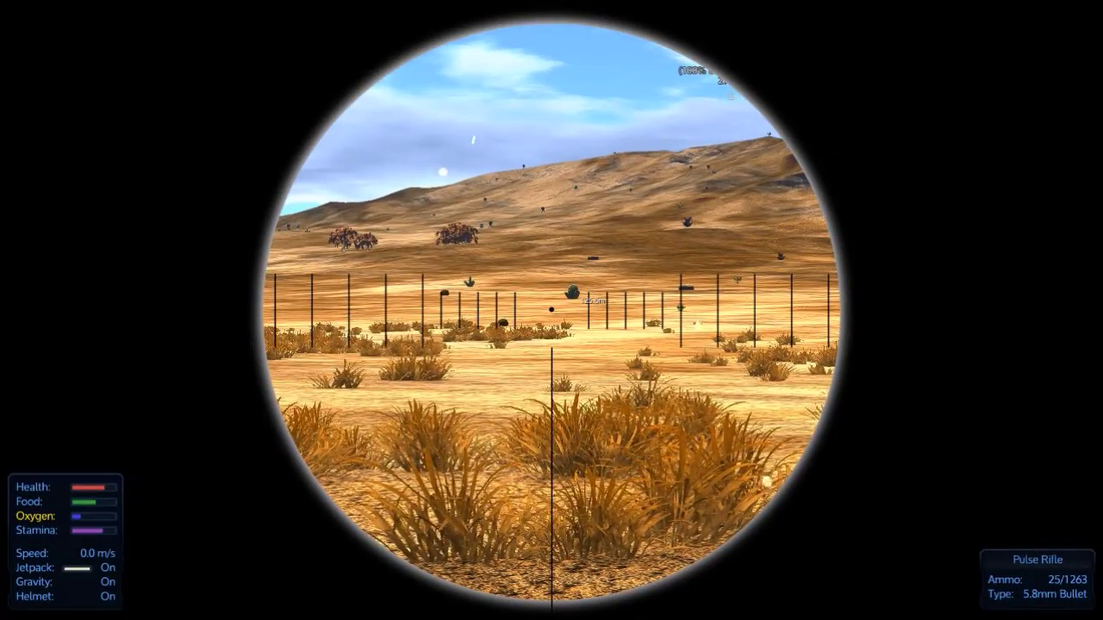
pyautogui.rightClick(552, 310)
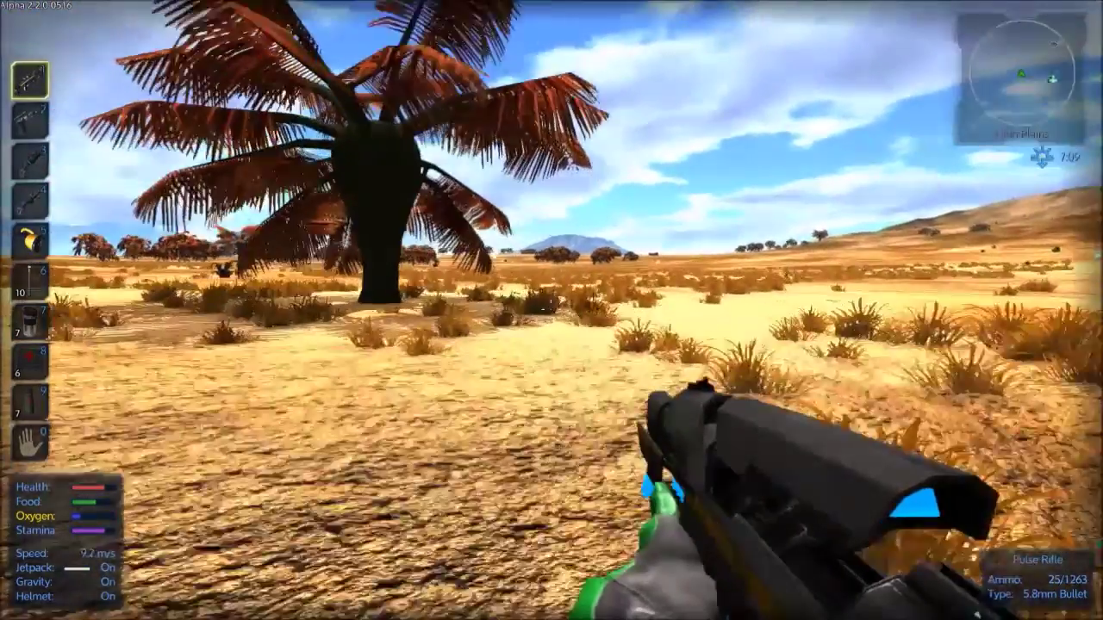
pyautogui.rightClick(552, 310)
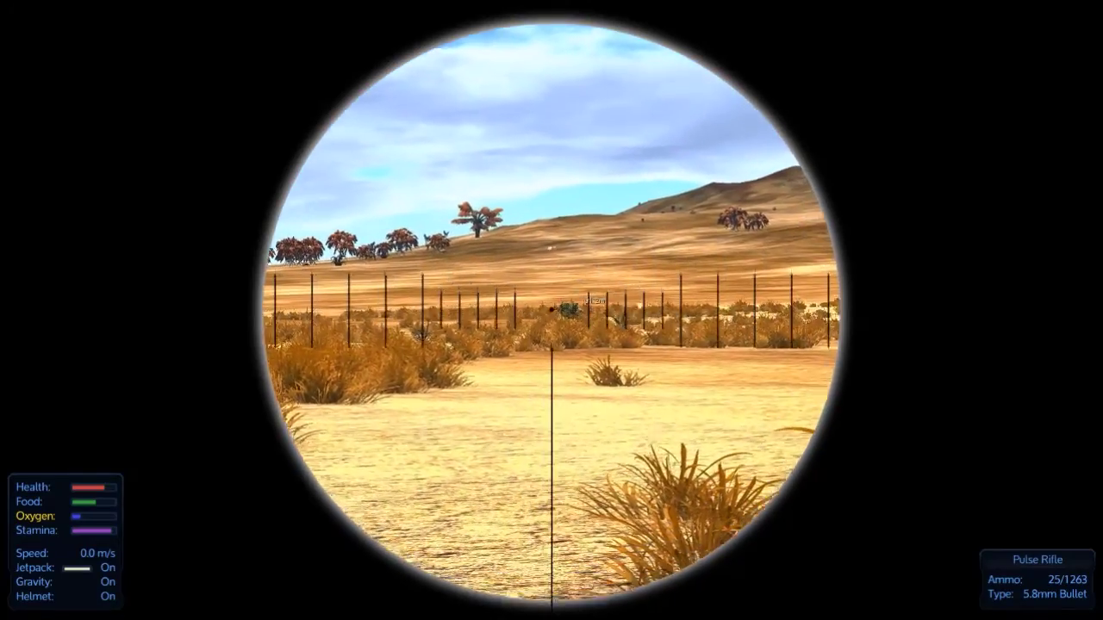
pyautogui.rightClick(552, 310)
# Walk through the desert toward the Silicon Deposit and scope the distant hills.
pyautogui.press('w')
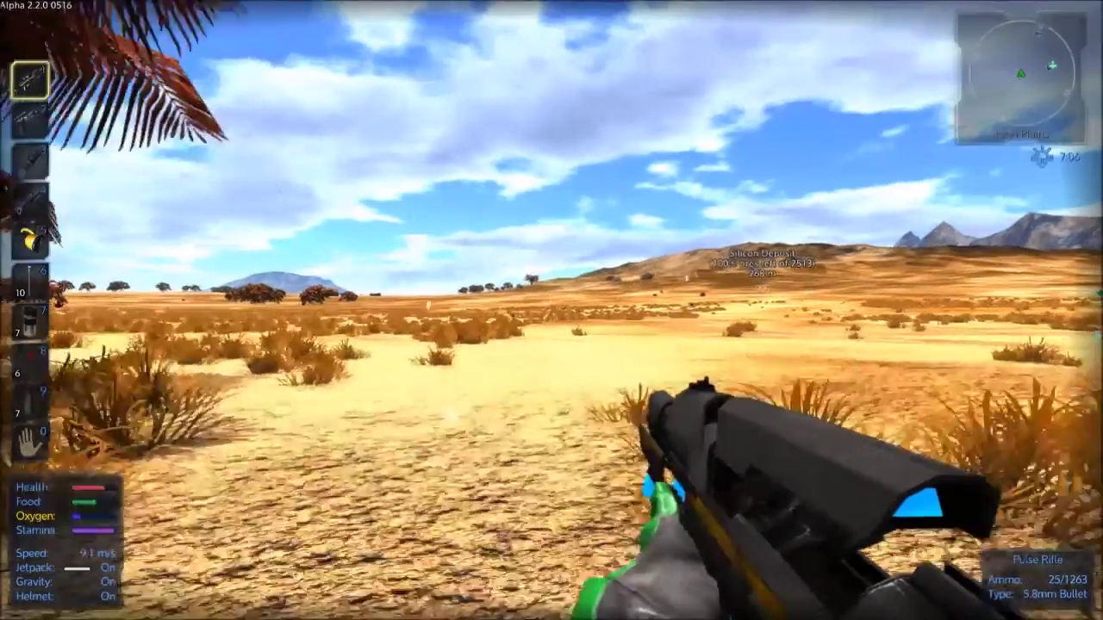
pyautogui.press('w')
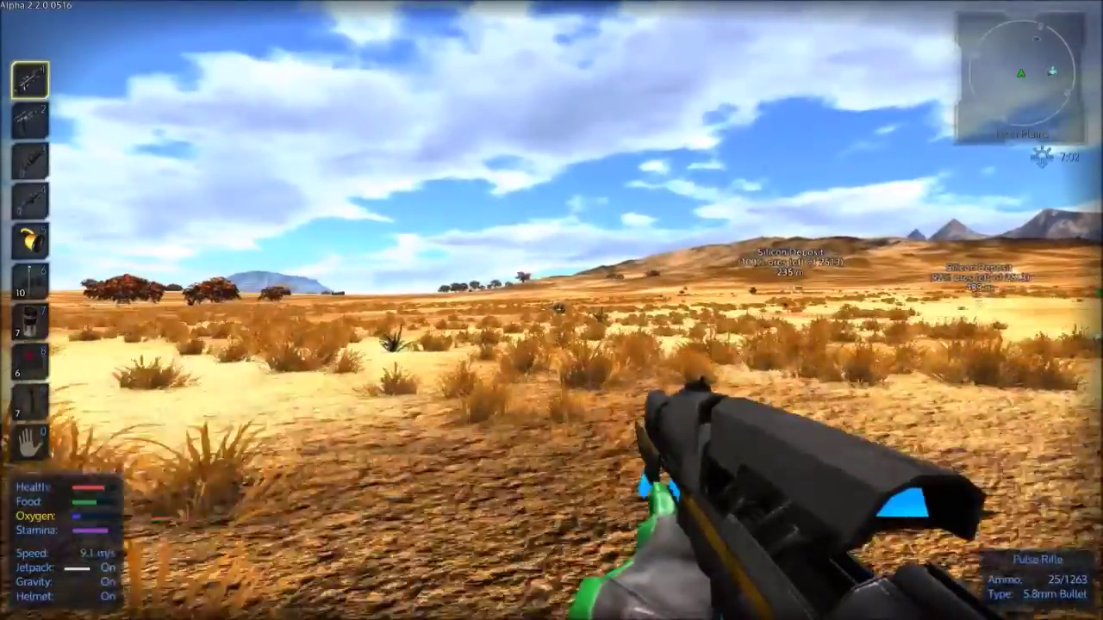
pyautogui.press('w')
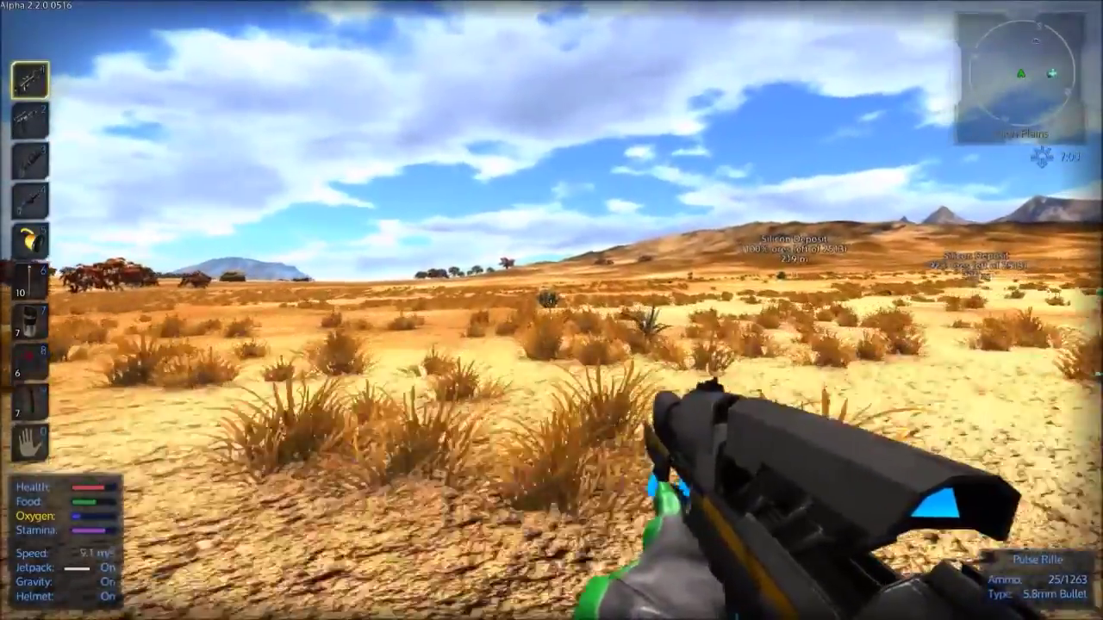
pyautogui.press('w')
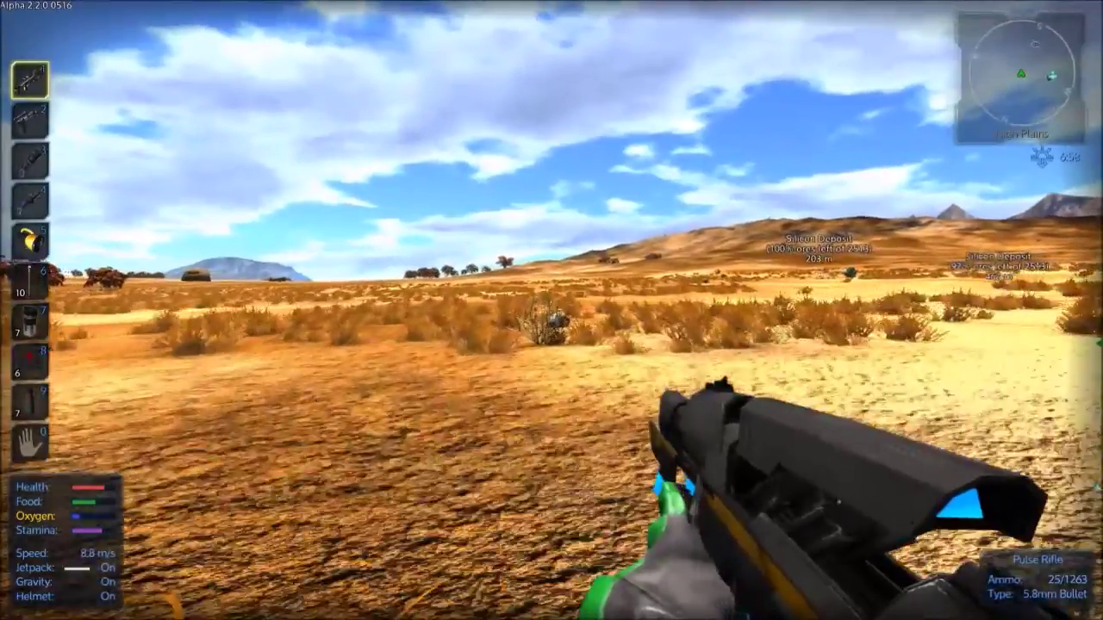
pyautogui.press('w')
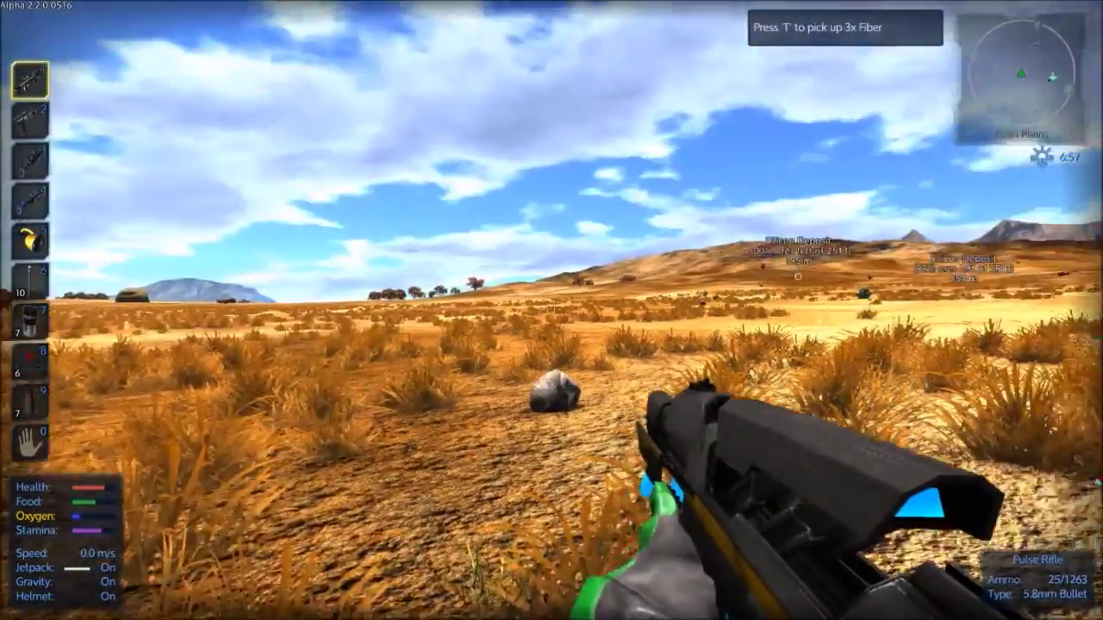
pyautogui.rightClick(552, 310)
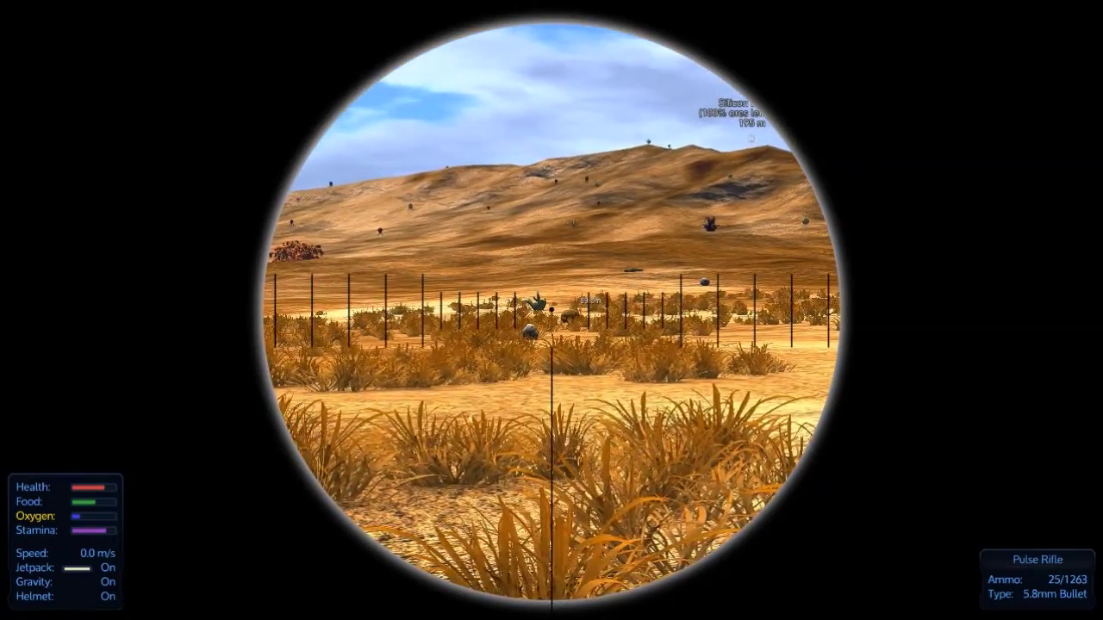
pyautogui.rightClick(552, 310)
# Walk up to the Opuntia cactus, then turn toward the mountains.
pyautogui.press('w')
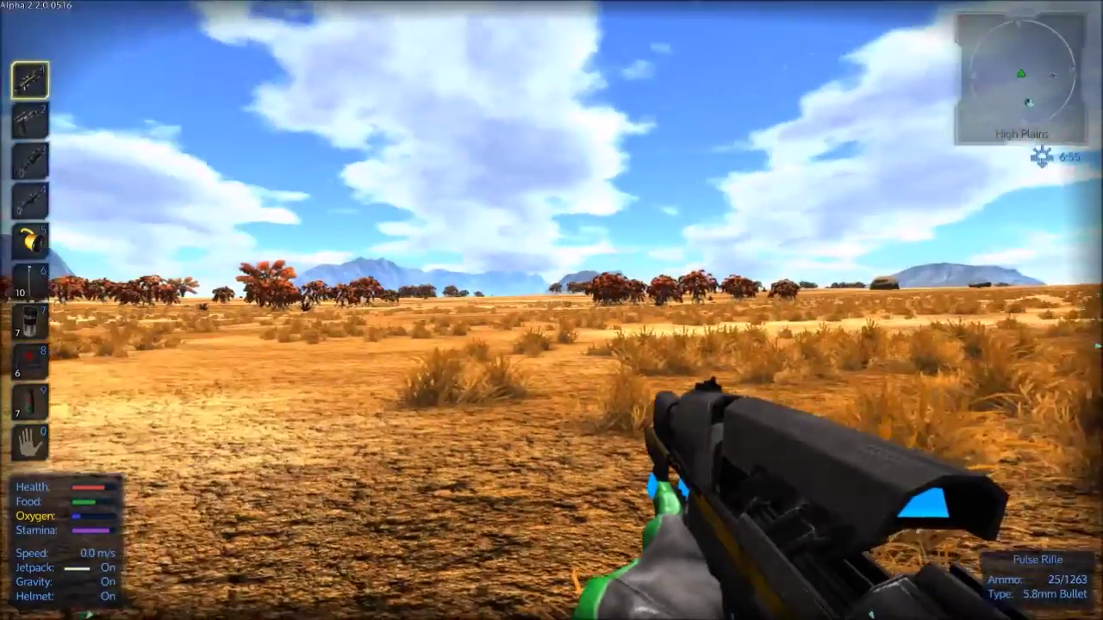
pyautogui.press('w')
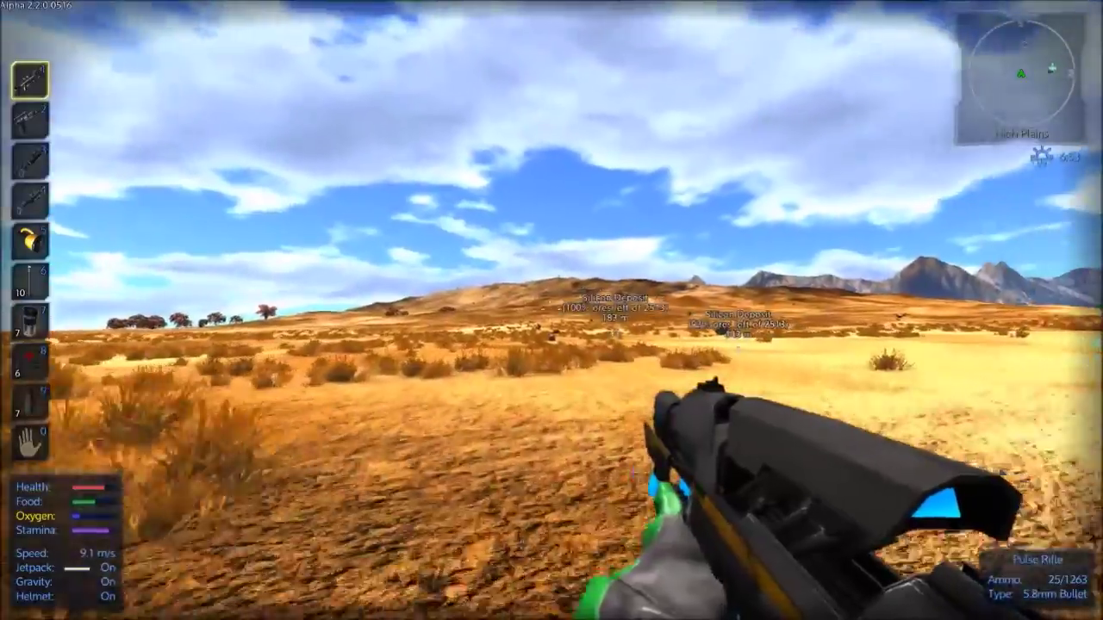
pyautogui.press('w')
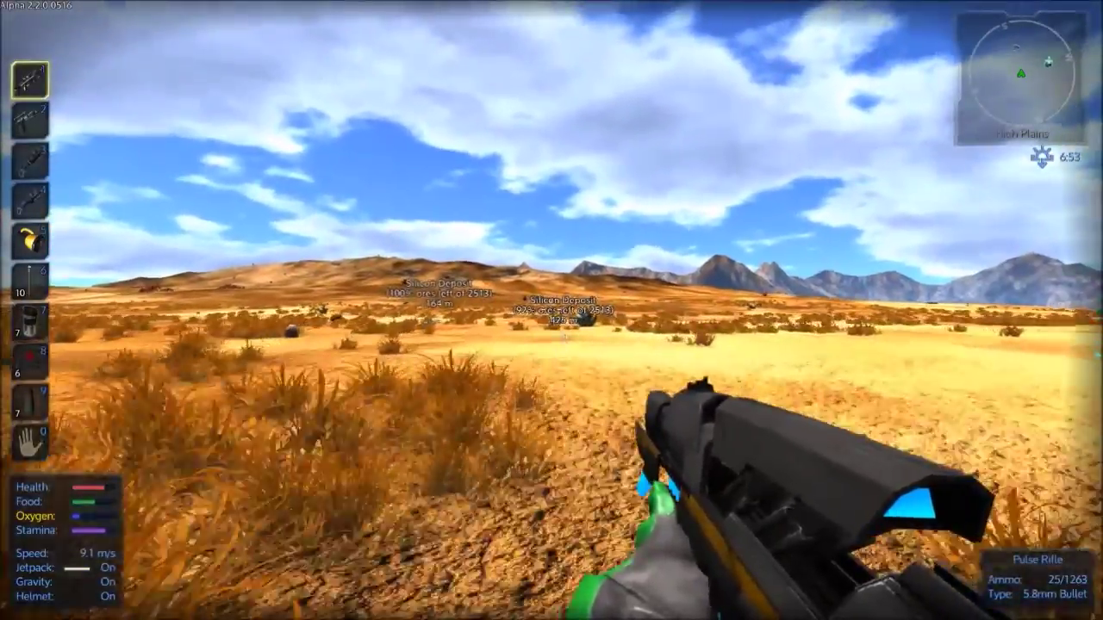
pyautogui.press('w')
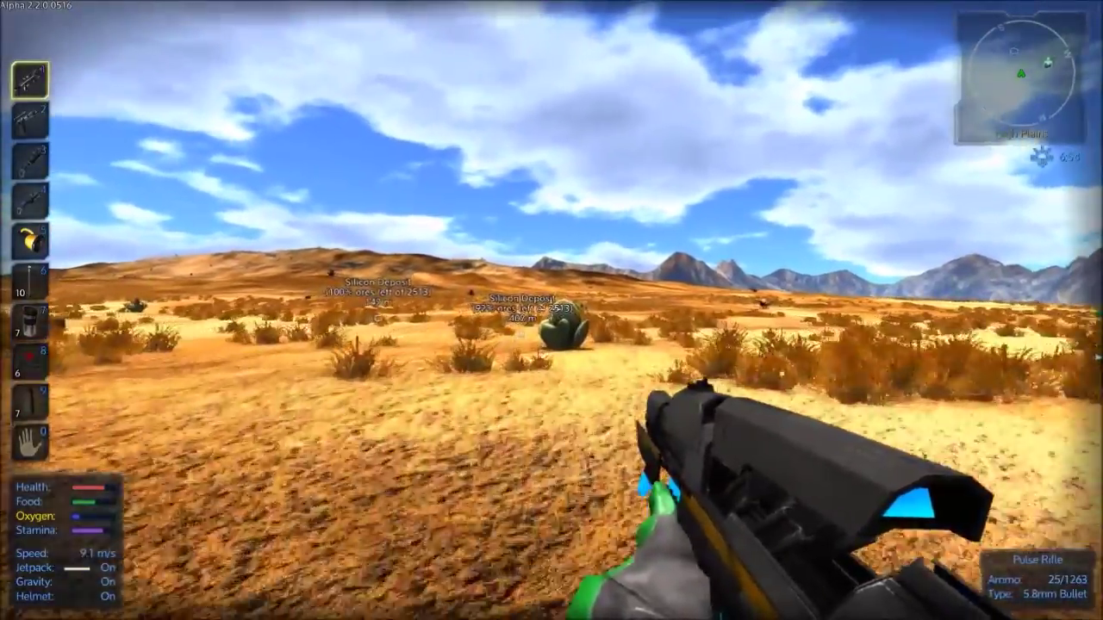
pyautogui.press('w')
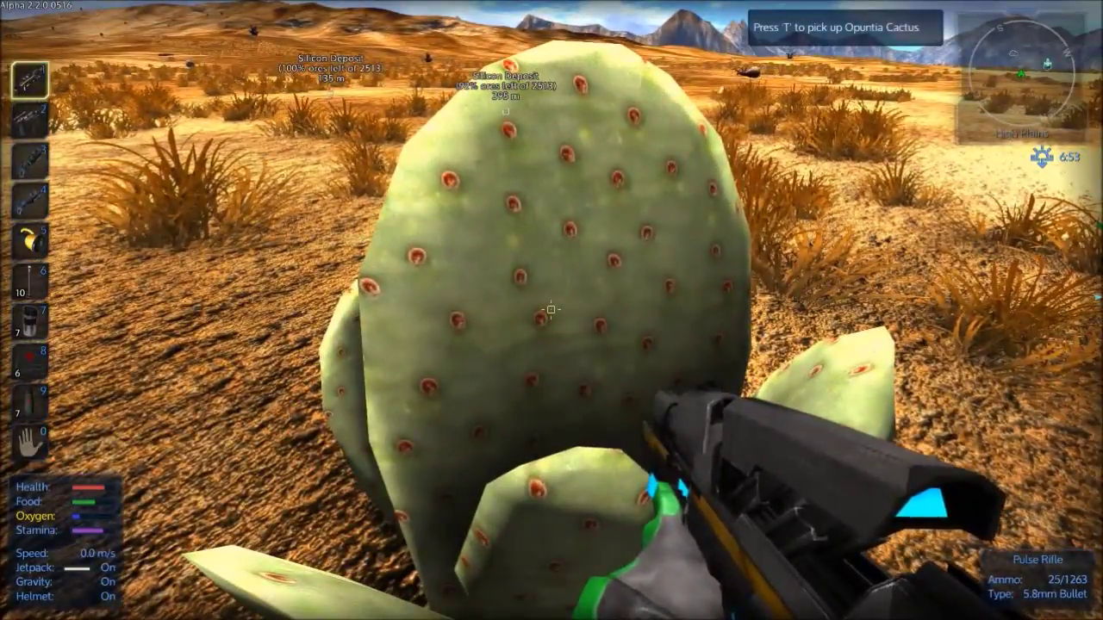
pyautogui.press('a')
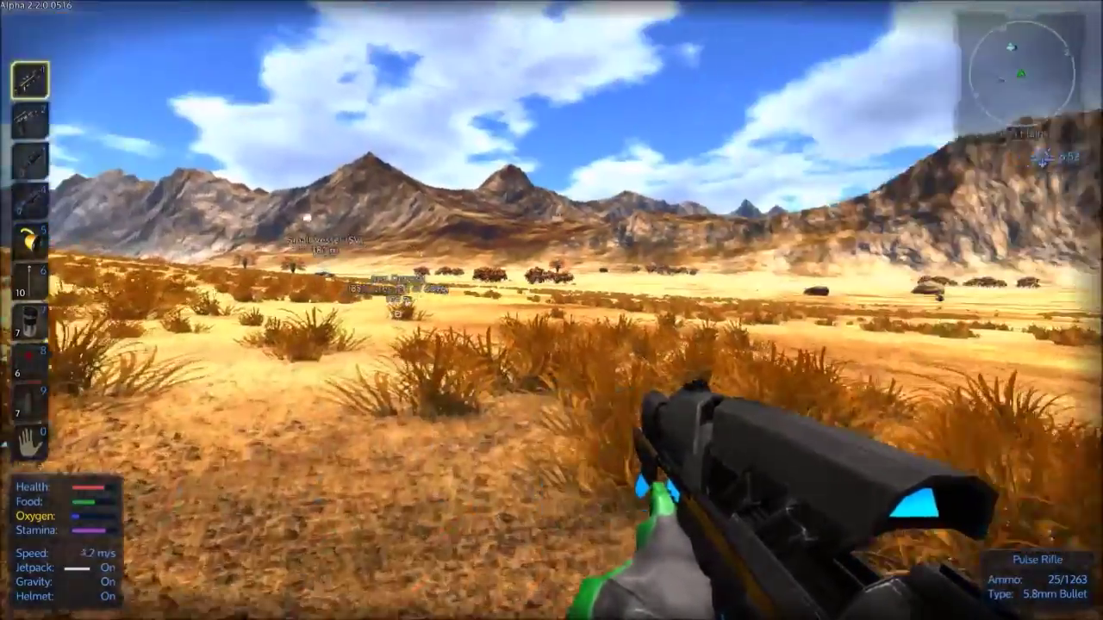
# Shoot the spider through the scope and reload the rifle to 25 rounds.
pyautogui.rightClick(551, 310)
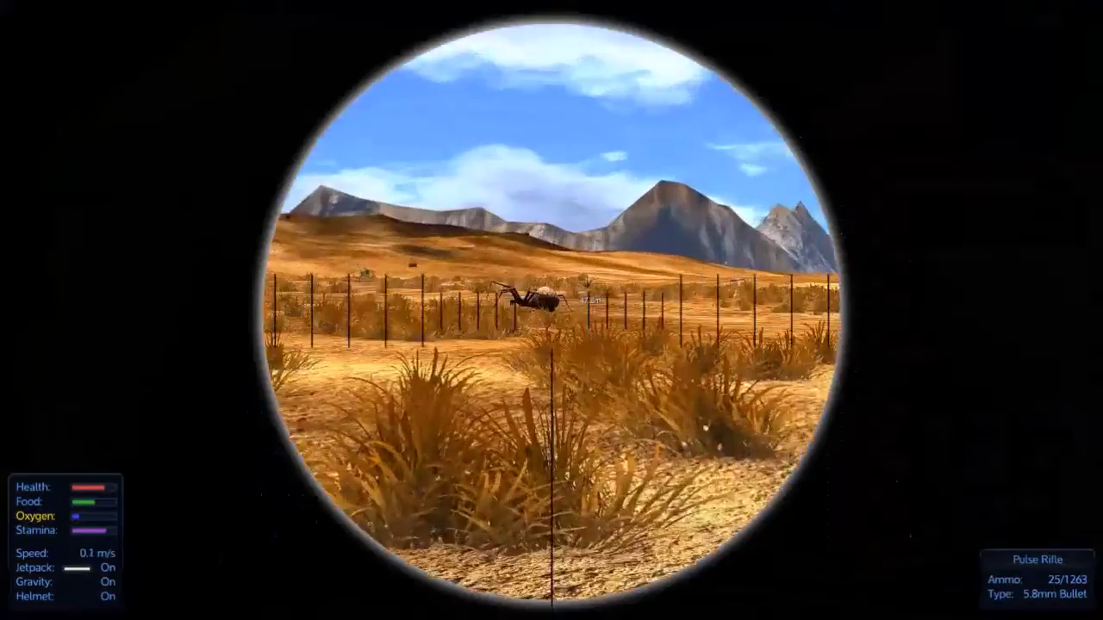
pyautogui.click(551, 310)
pyautogui.click(551, 310)
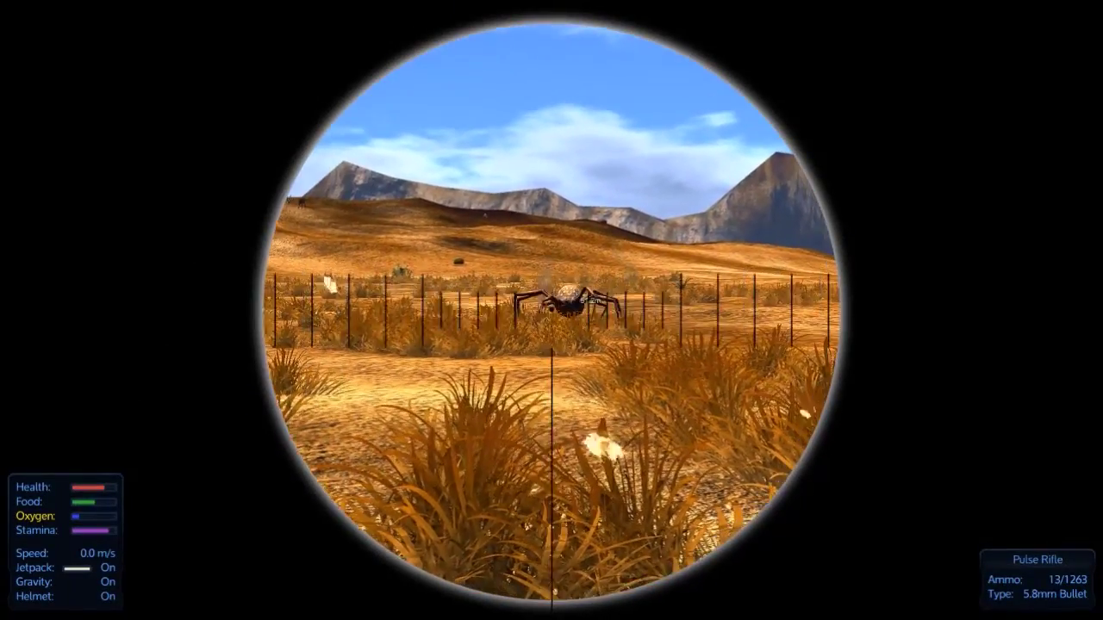
pyautogui.click(552, 310)
pyautogui.rightClick(551, 310)
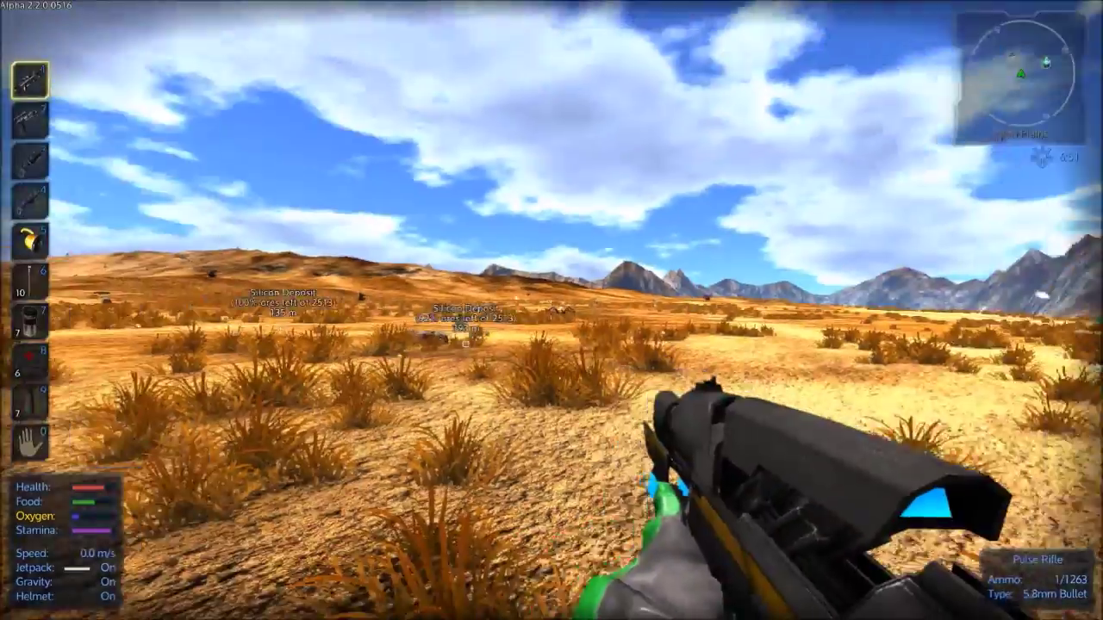
pyautogui.press('r')
# Run to the spider's remains and open its loot container.
pyautogui.press('w')
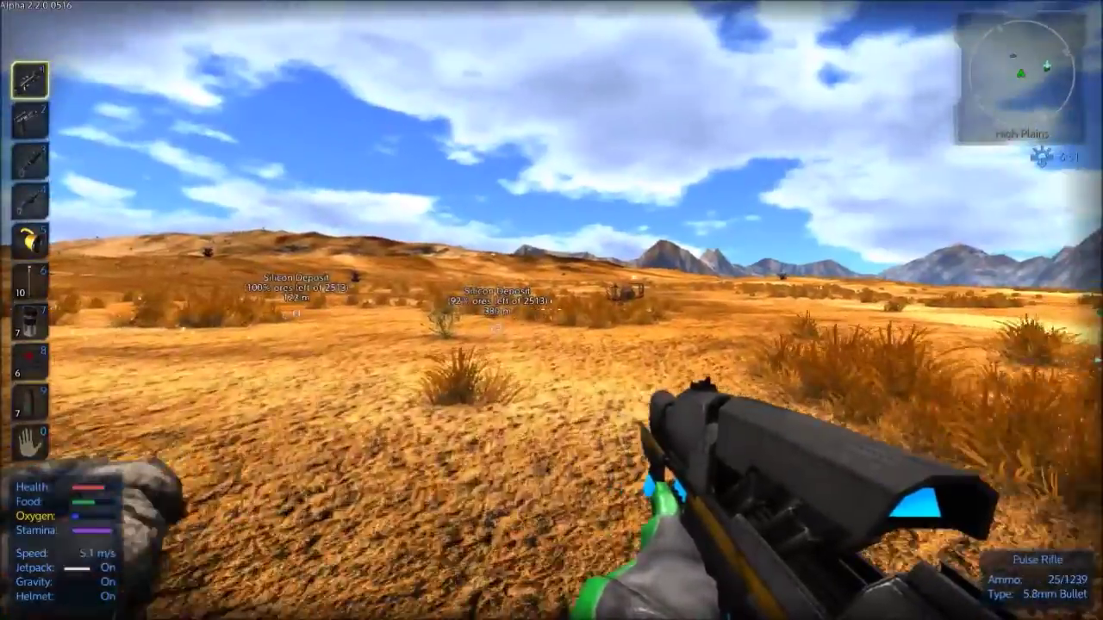
pyautogui.press('w')
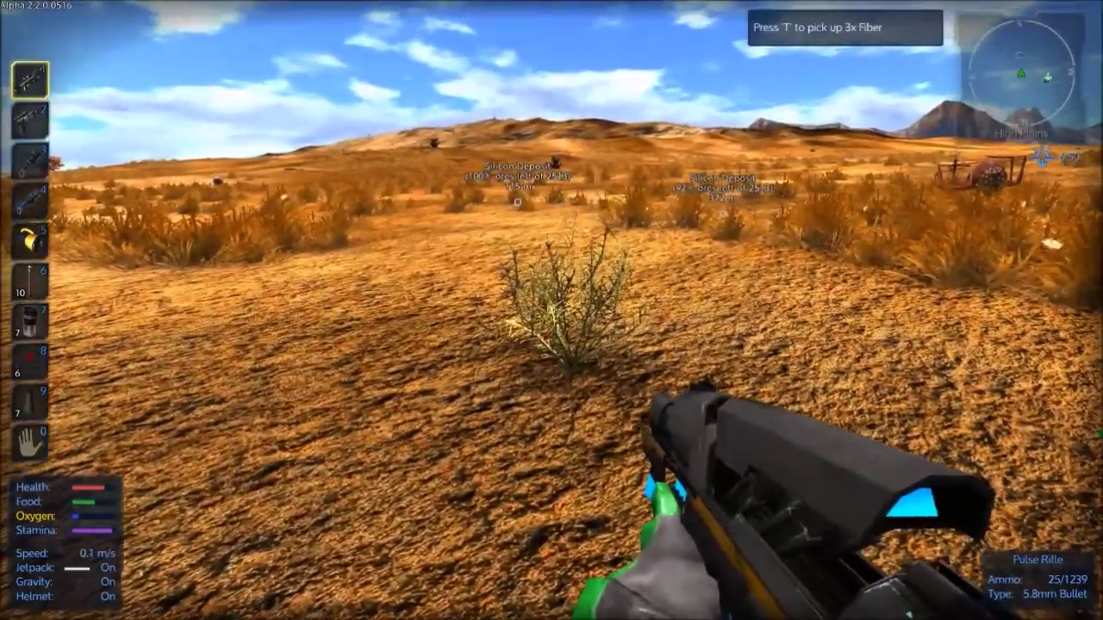
pyautogui.press('w')
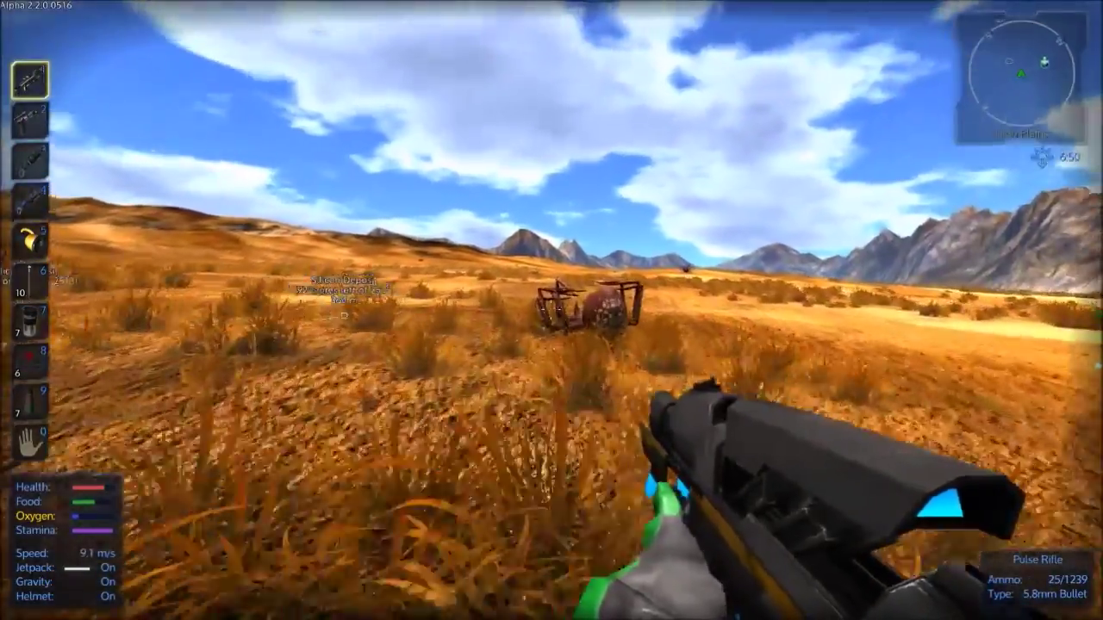
pyautogui.press('t')
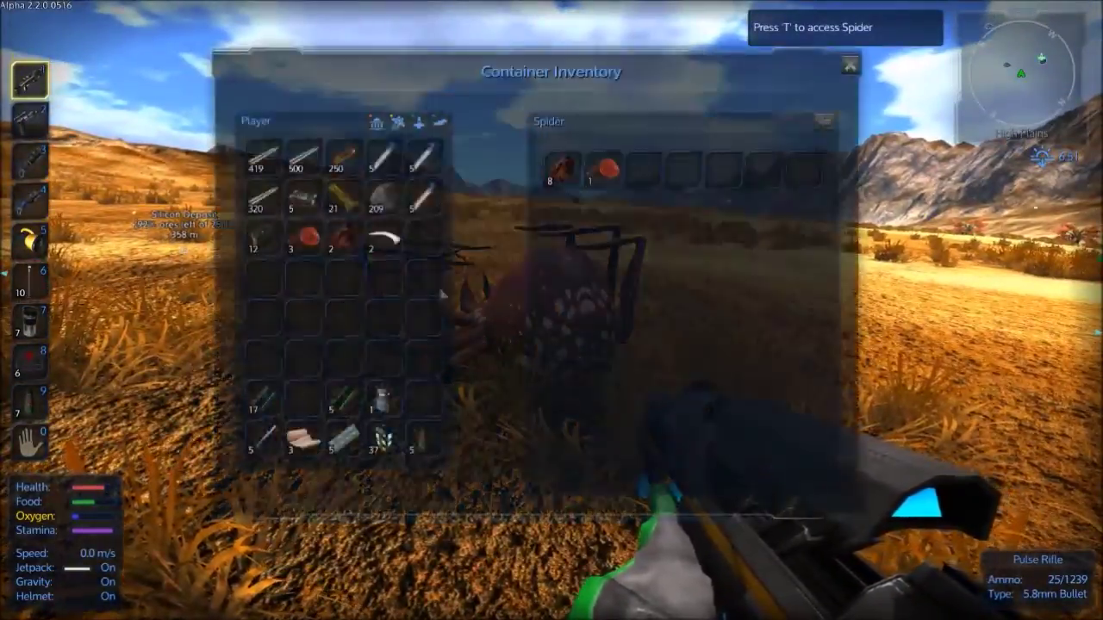
# Close the spider's container and walk toward the Silicon Deposit, briefly scoping ahead.
pyautogui.press('Escape')
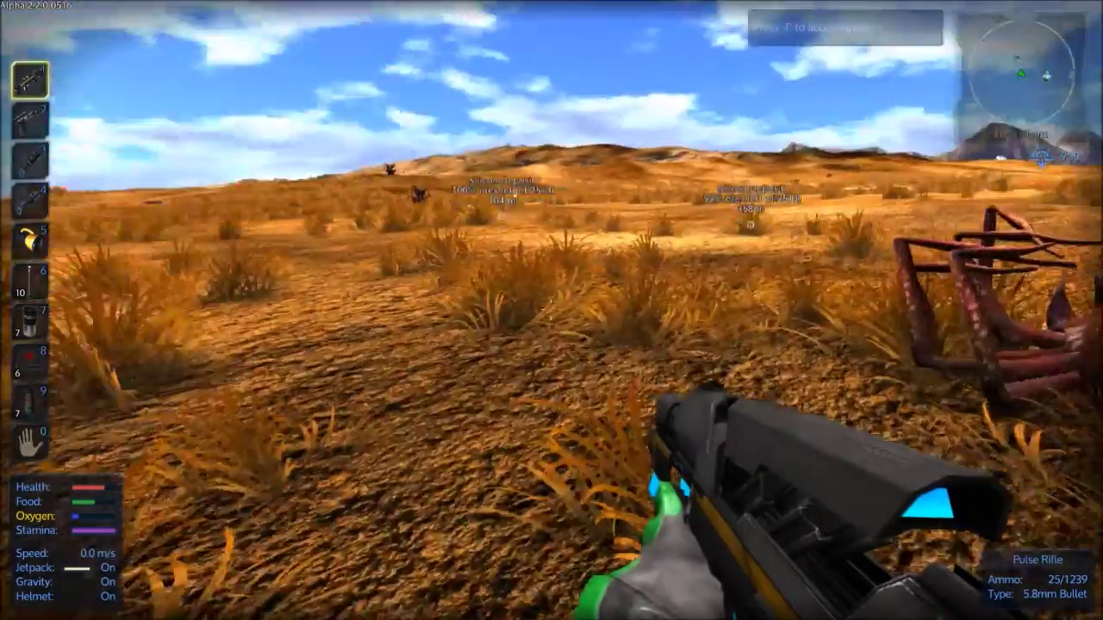
pyautogui.press('w')
pyautogui.press('w')
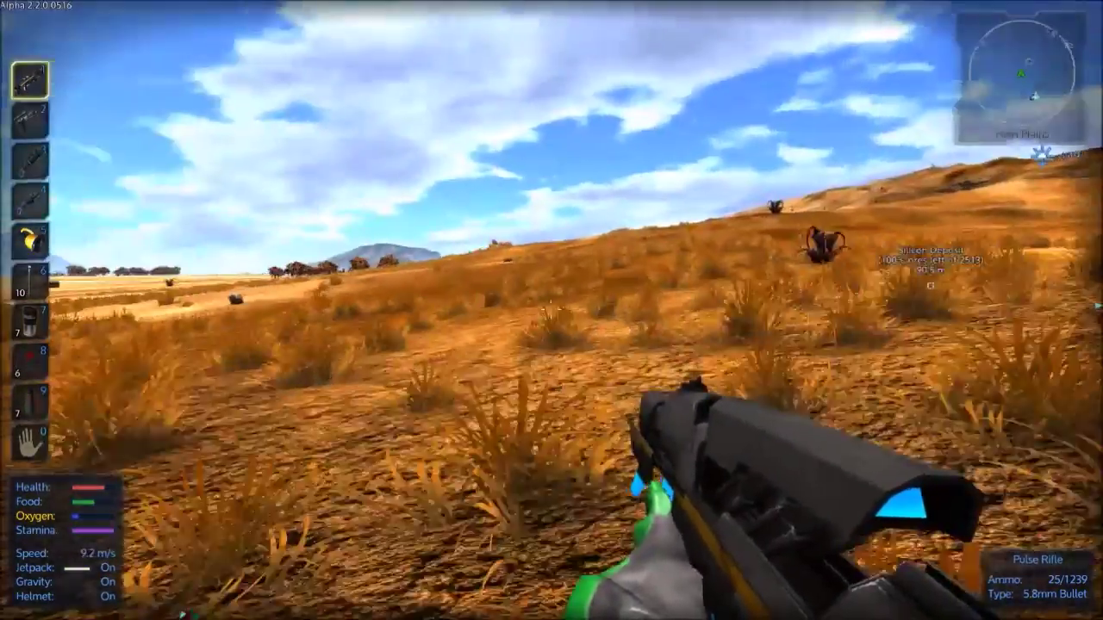
pyautogui.press('w')
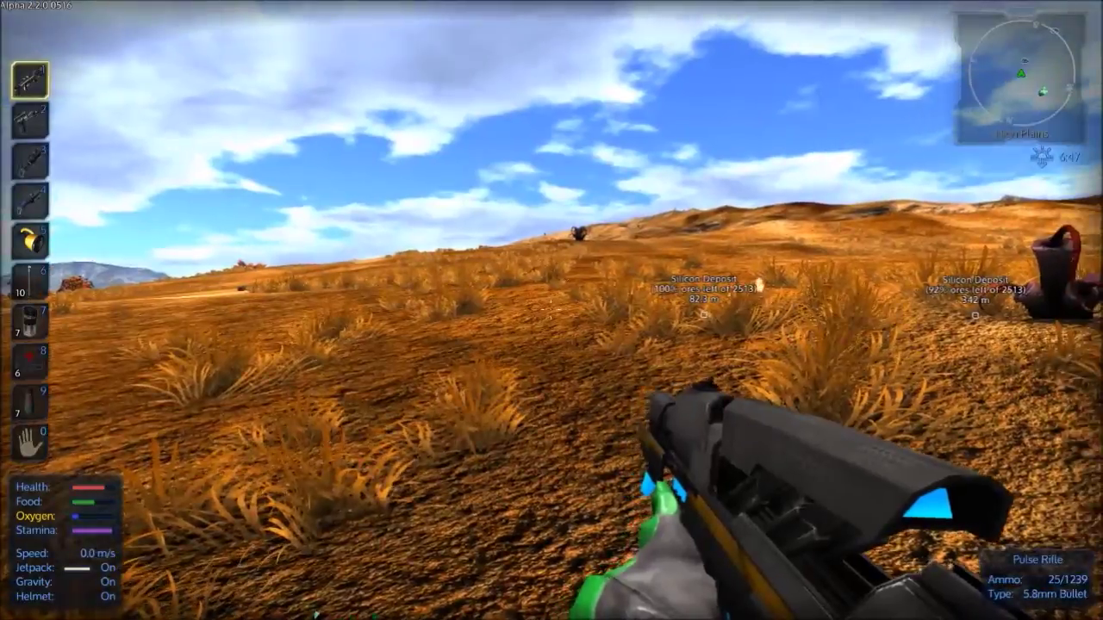
pyautogui.press('w')
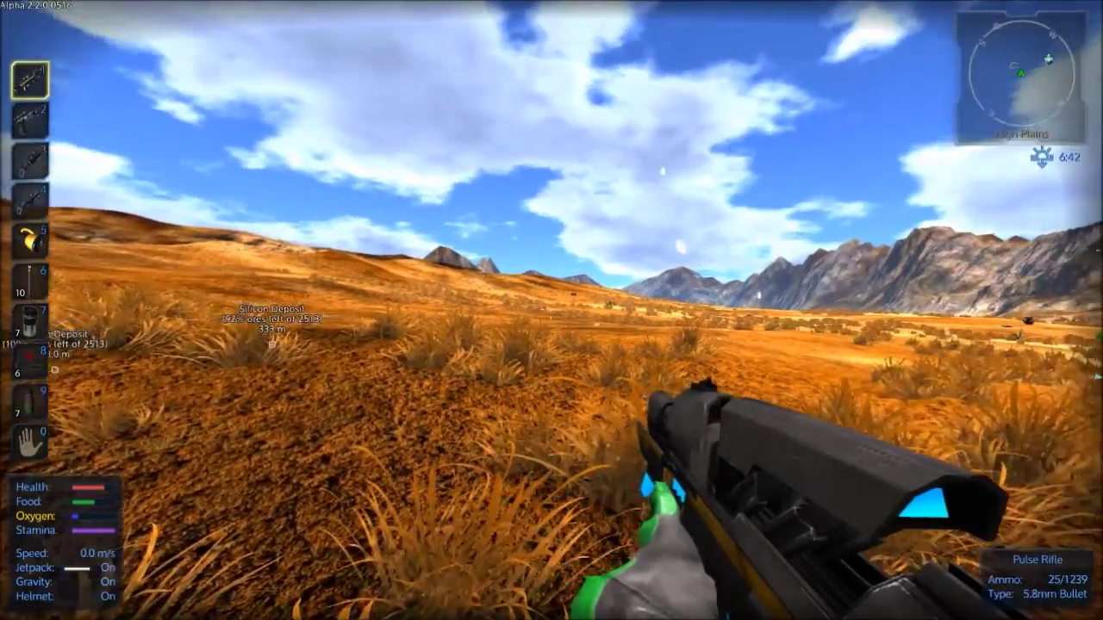
pyautogui.press('w')
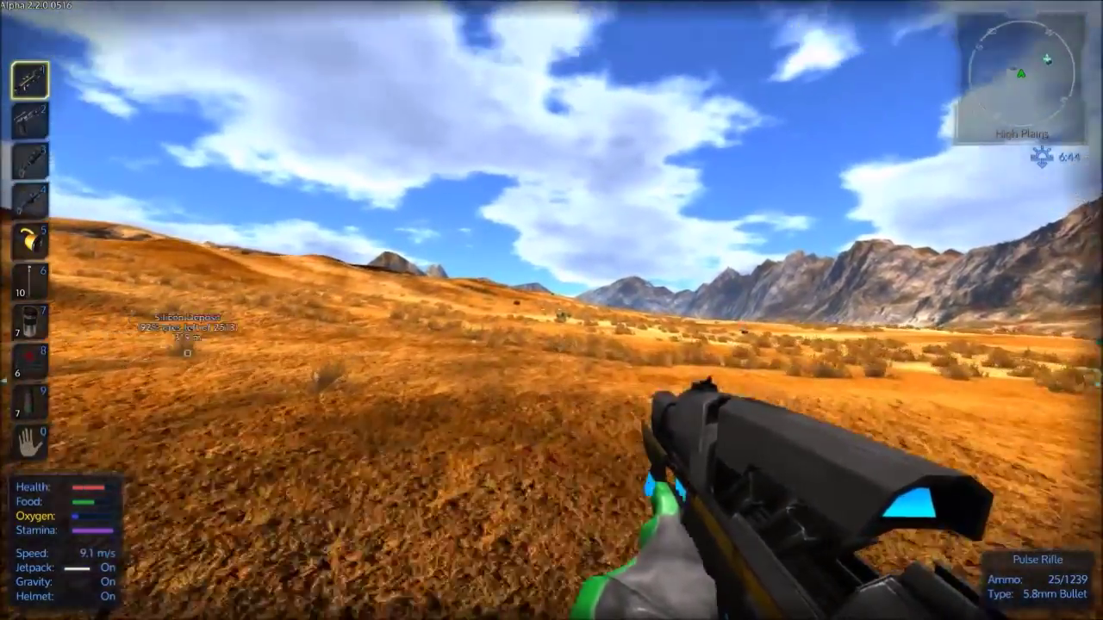
pyautogui.rightClick(551, 310)
pyautogui.rightClick(552, 310)
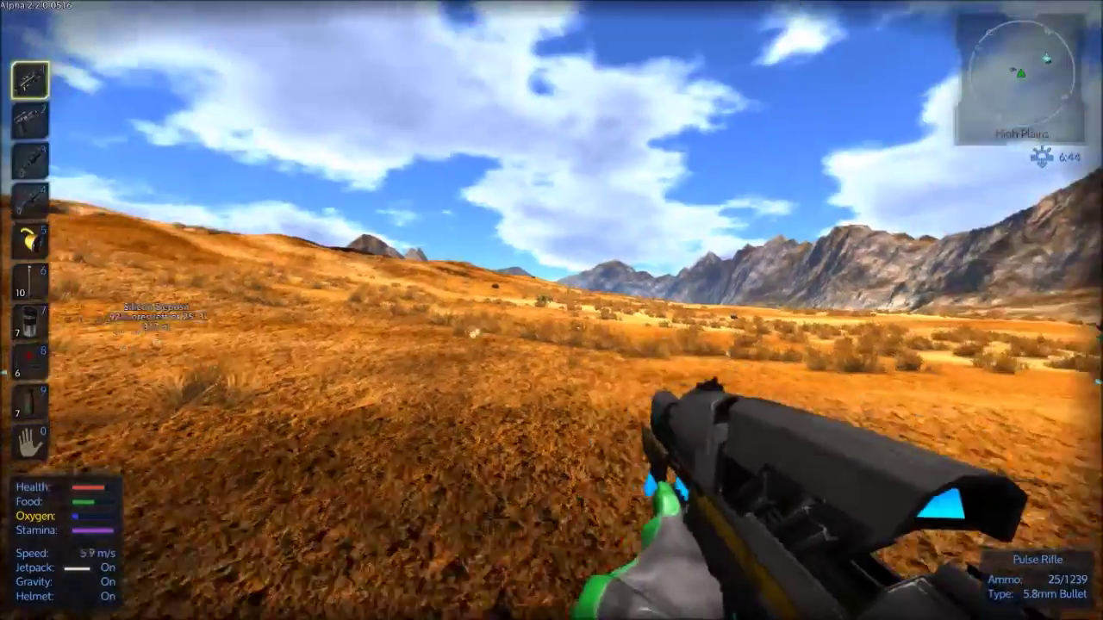
# Harvest a fiber bush on the way and cross the plain toward the Small Vessel.
pyautogui.press('w')
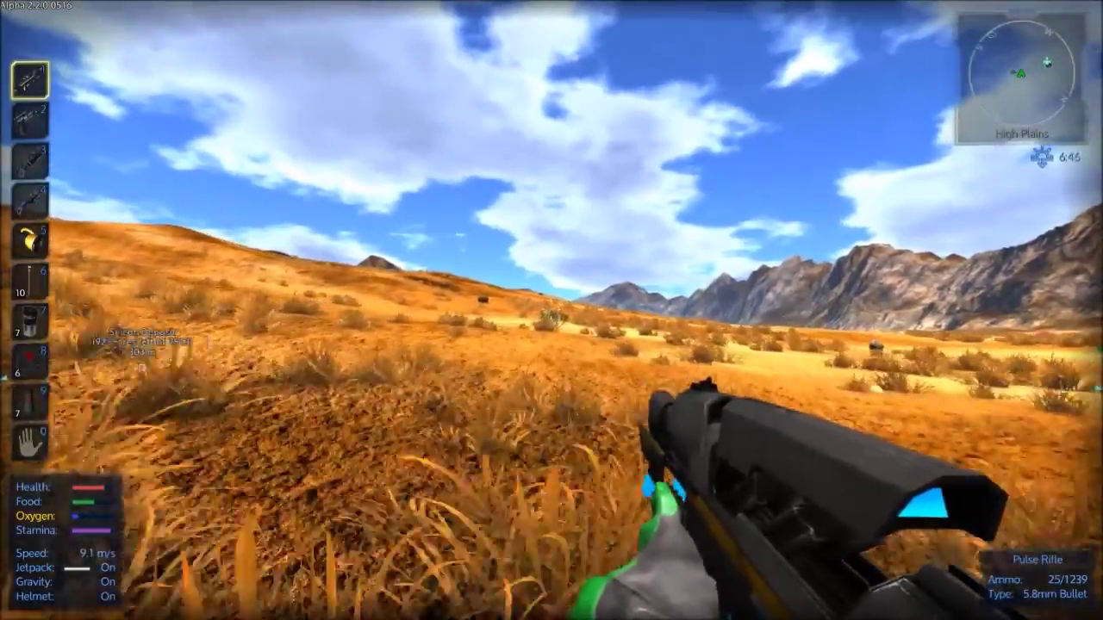
pyautogui.press('w')
pyautogui.press('w')
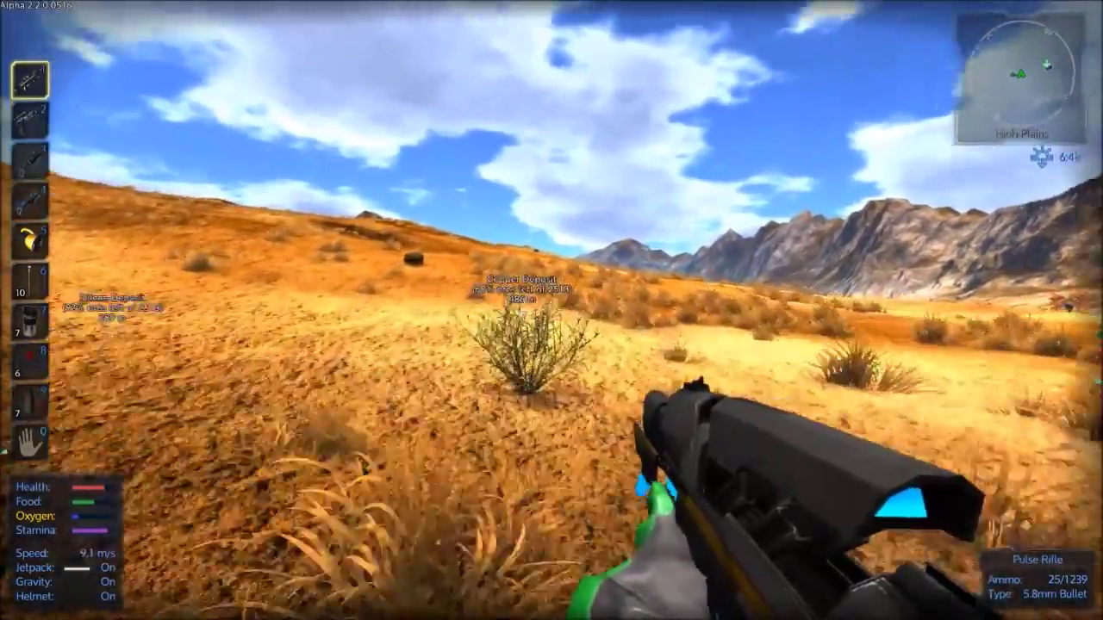
pyautogui.press('t')
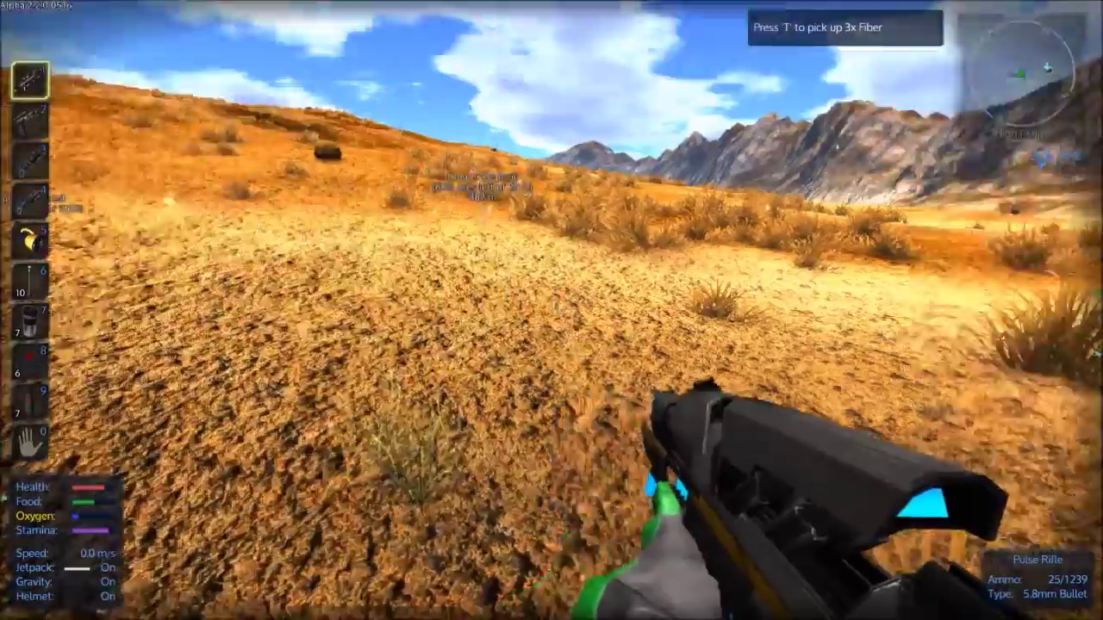
pyautogui.press('w')
pyautogui.press('w')
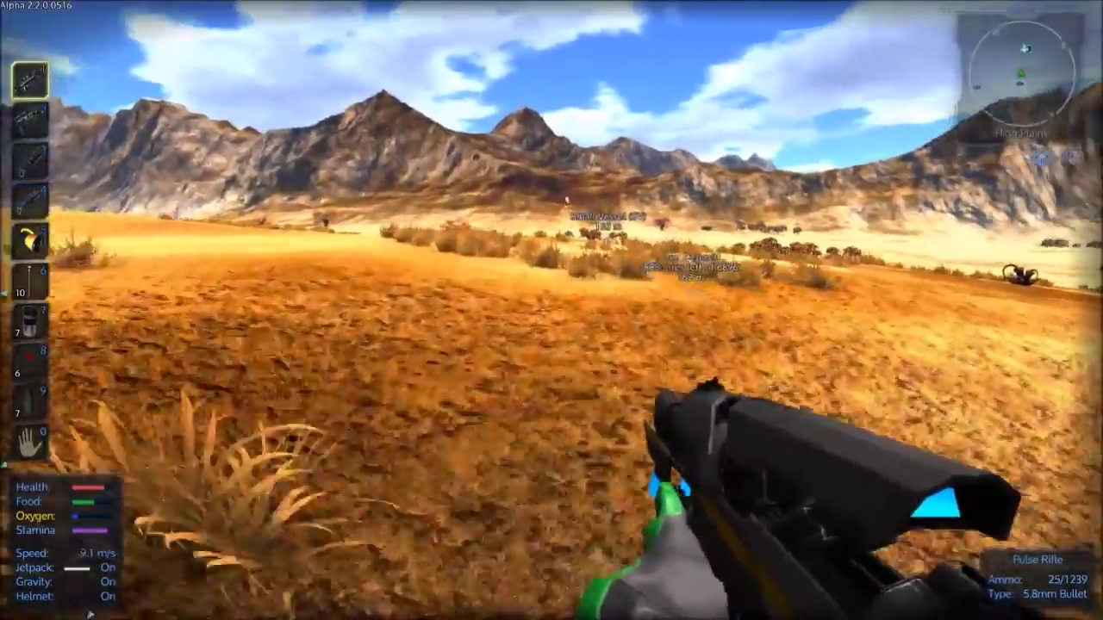
pyautogui.press('w')
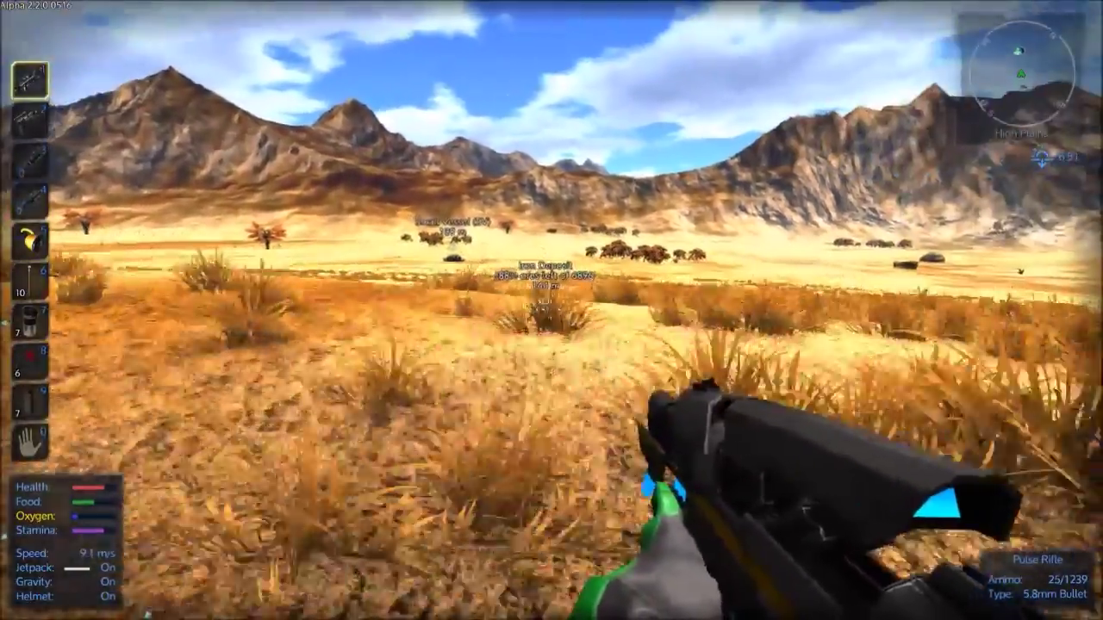
pyautogui.press('w')
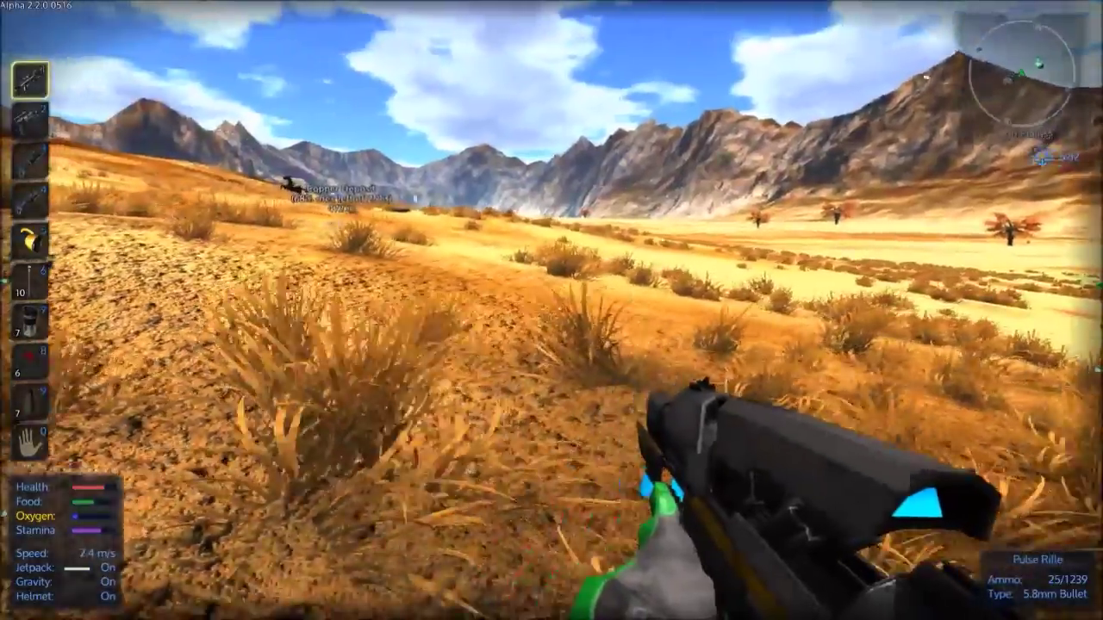
pyautogui.press('w')
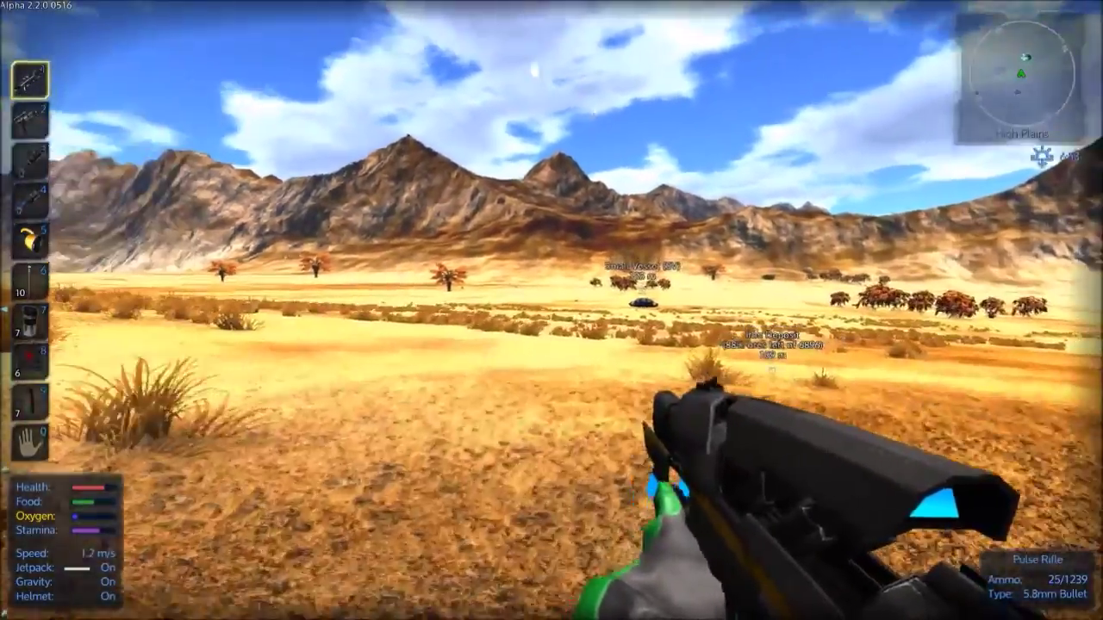
# Check the player inventory, then walk to the Small Vessel and board its cockpit.
pyautogui.press('Tab')
pyautogui.press('Tab')
pyautogui.press('w')
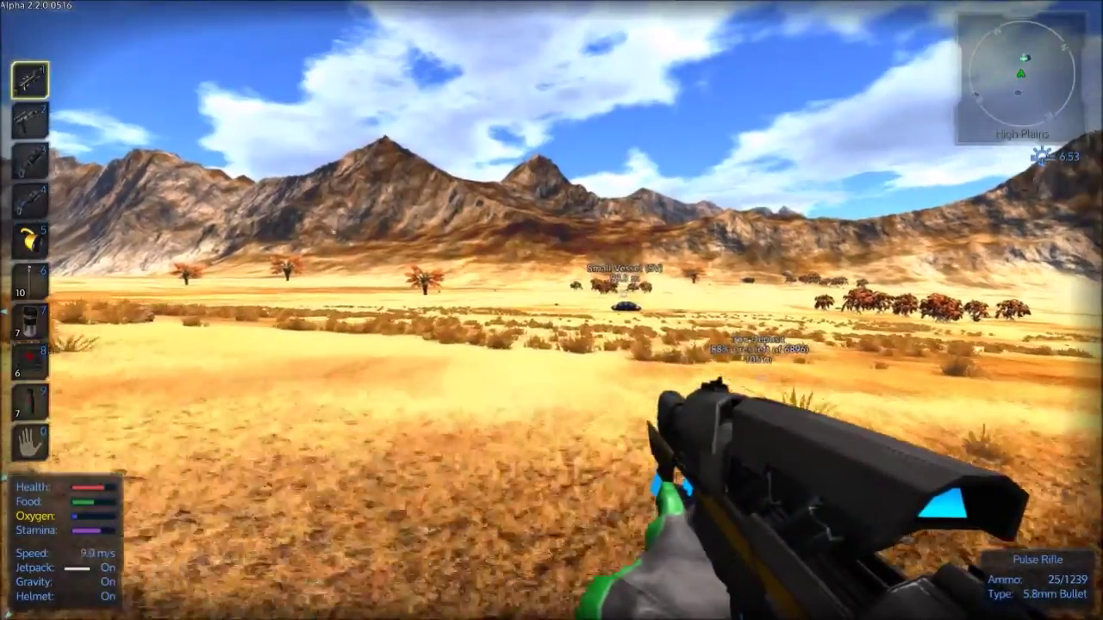
pyautogui.press('w')
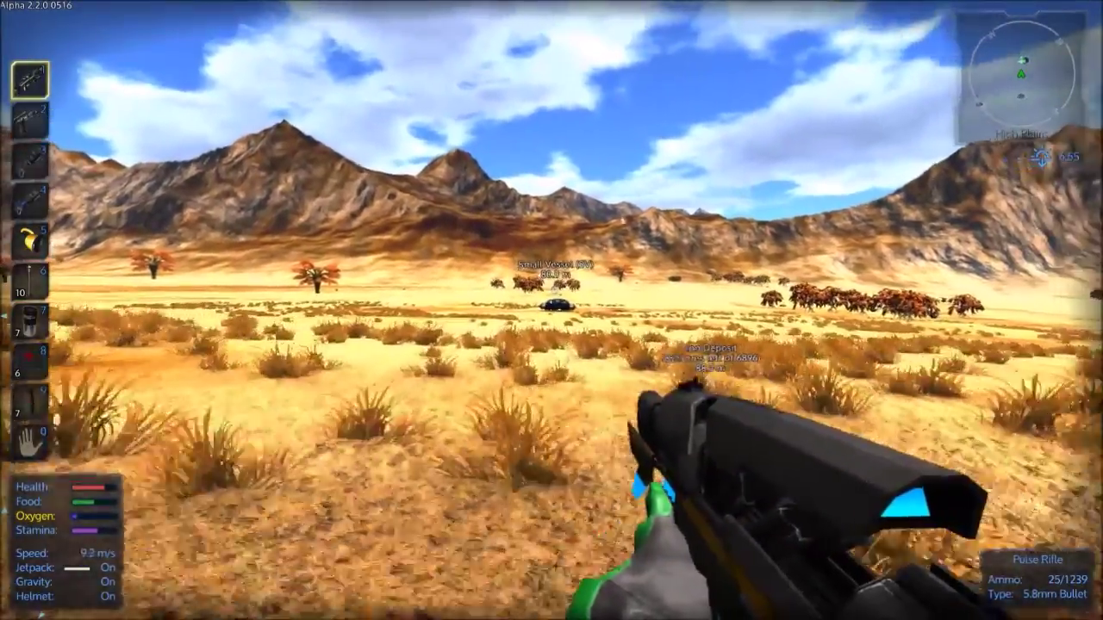
pyautogui.press('w')
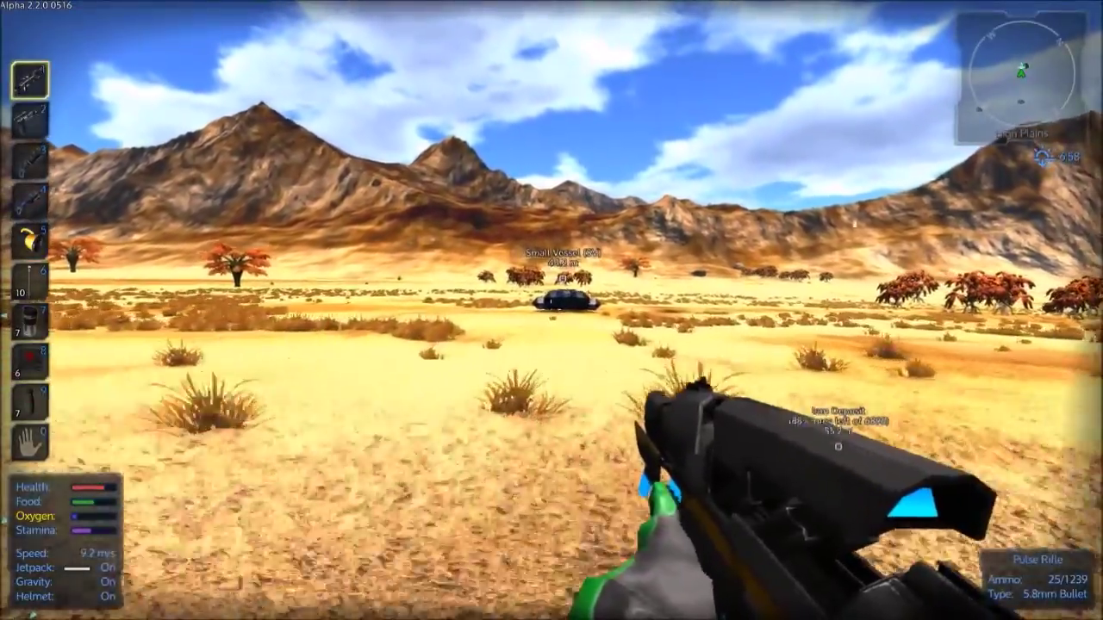
pyautogui.press('w')
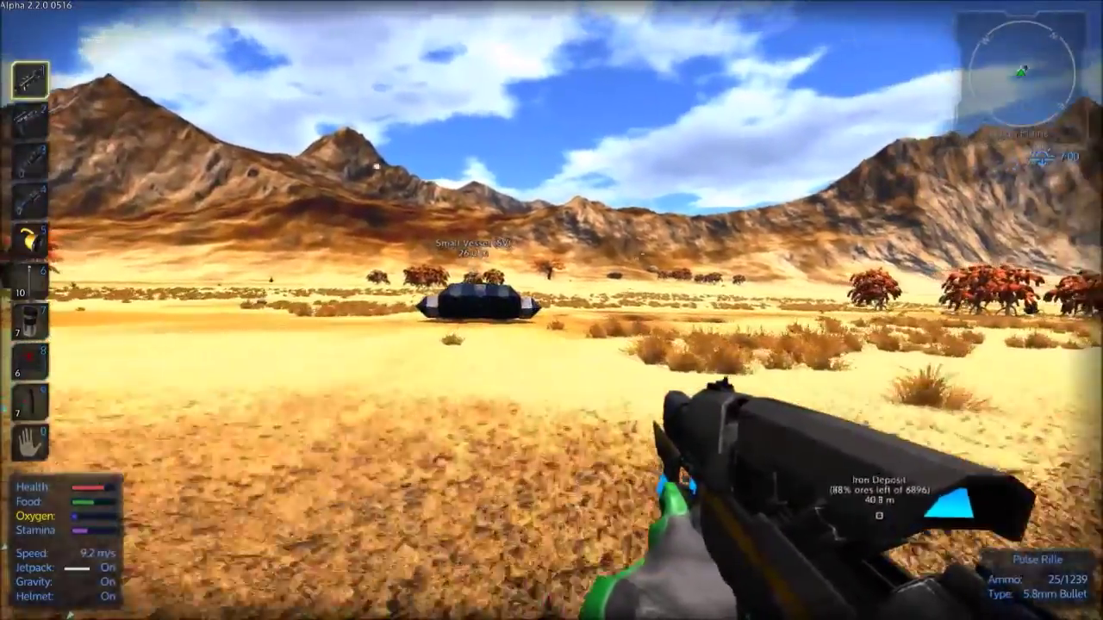
pyautogui.press('w')
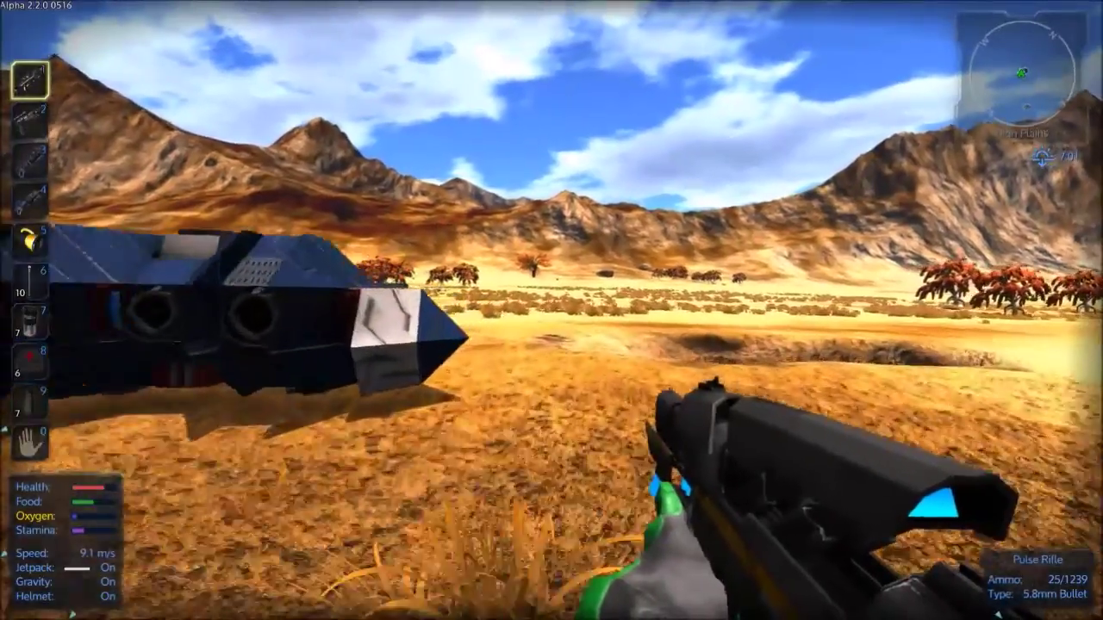
pyautogui.press('w')
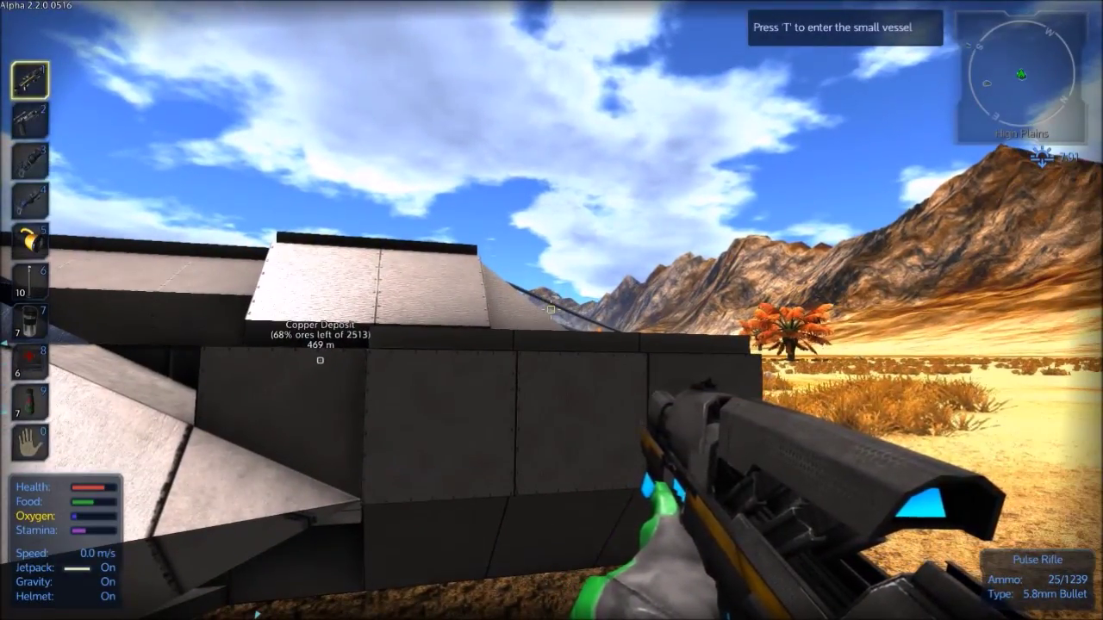
pyautogui.press('t')
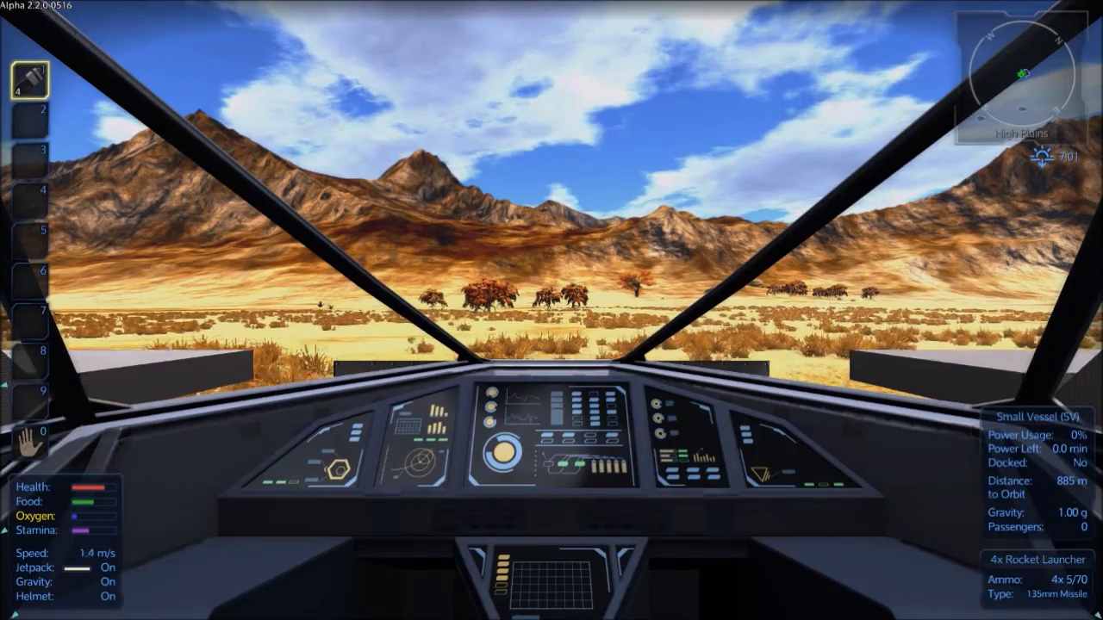
# Power on the Small Vessel, switch to third-person, and fly to the lakeside base deck.
pyautogui.press('y')
pyautogui.press('v')
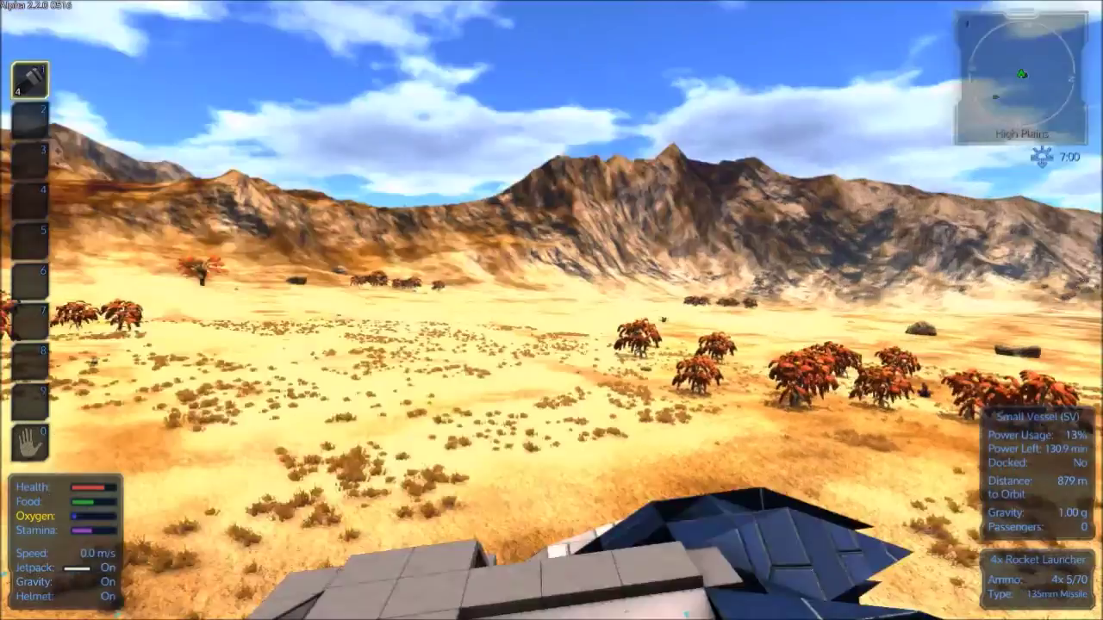
pyautogui.press('w')
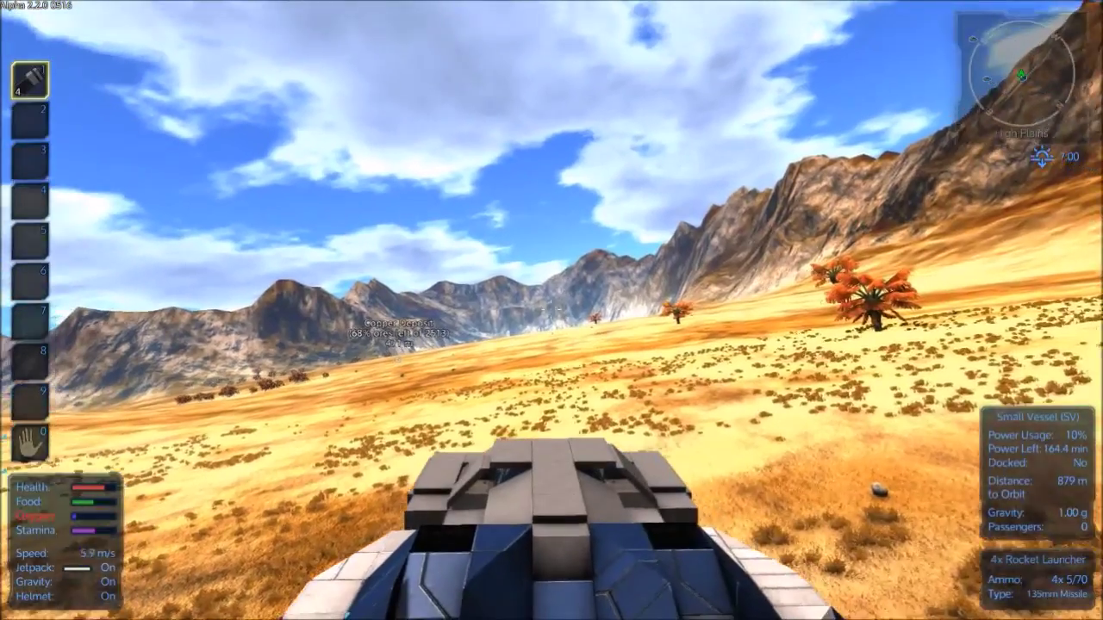
pyautogui.press('w')
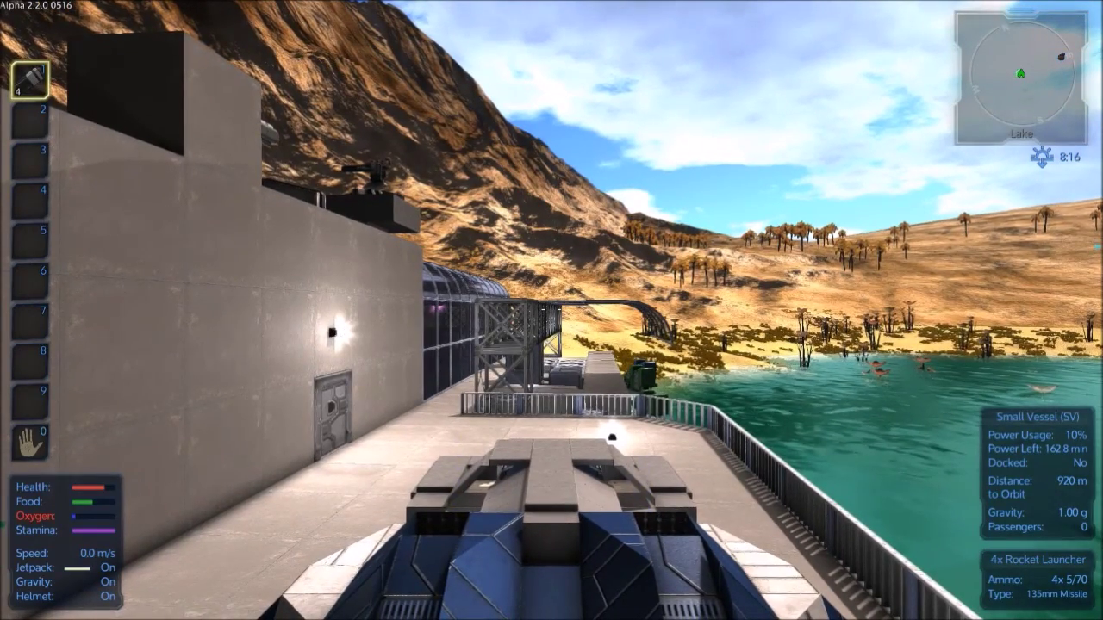
# Use two Small O2 Bottles from the inventory to refill oxygen, leaving three.
pyautogui.press('Tab')
pyautogui.keyDown('shift'); pyautogui.rightClick(421, 205); pyautogui.keyUp('shift')
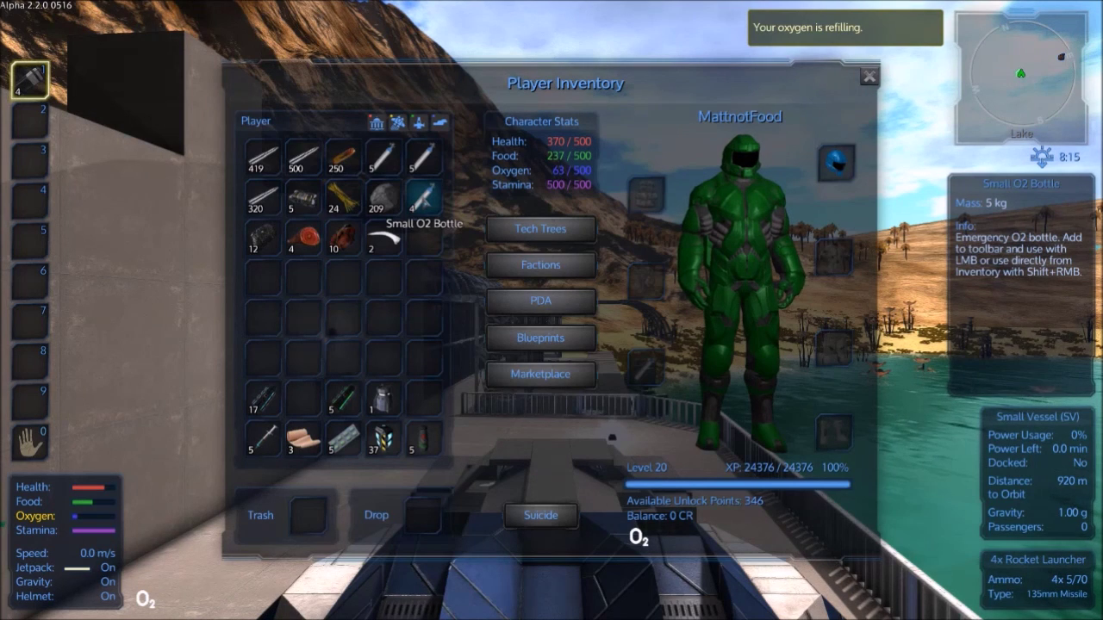
pyautogui.keyDown('shift'); pyautogui.rightClick(422, 205); pyautogui.keyUp('shift')
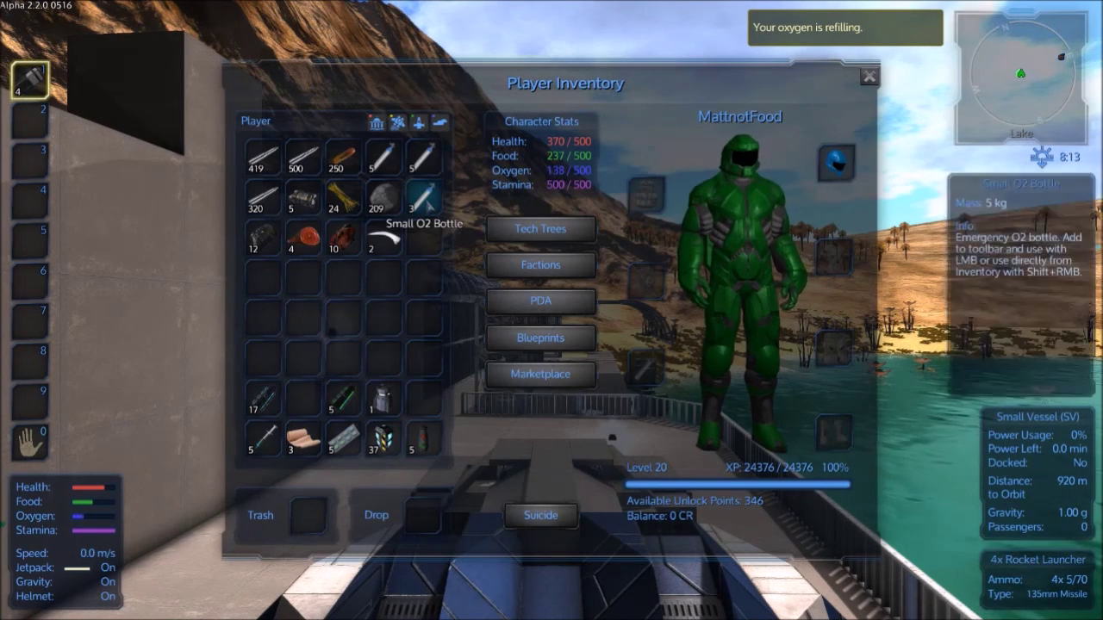
pyautogui.press('Tab')
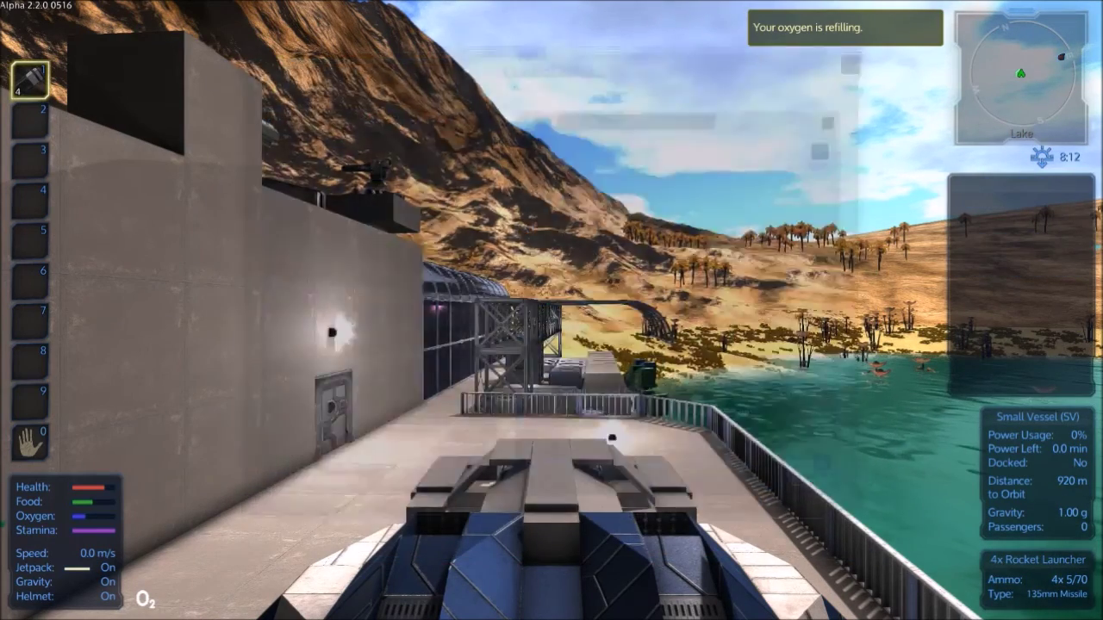
pyautogui.press('p')
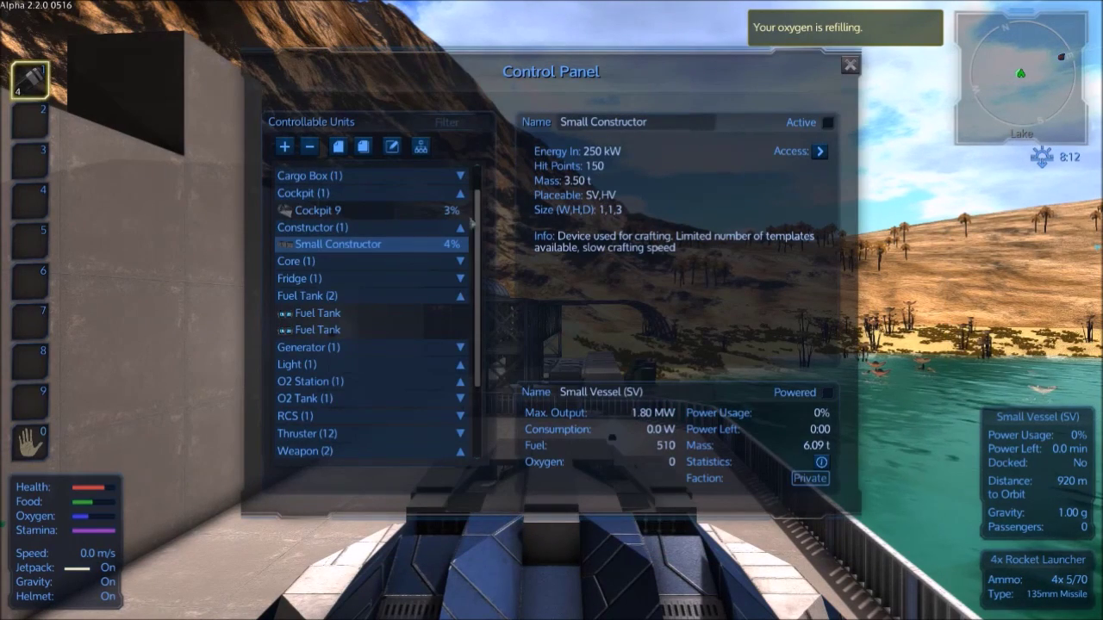
# Open the Small Constructor's storage and take the ring stack, component stacks and Large Medikit.
pyautogui.click(820, 151)
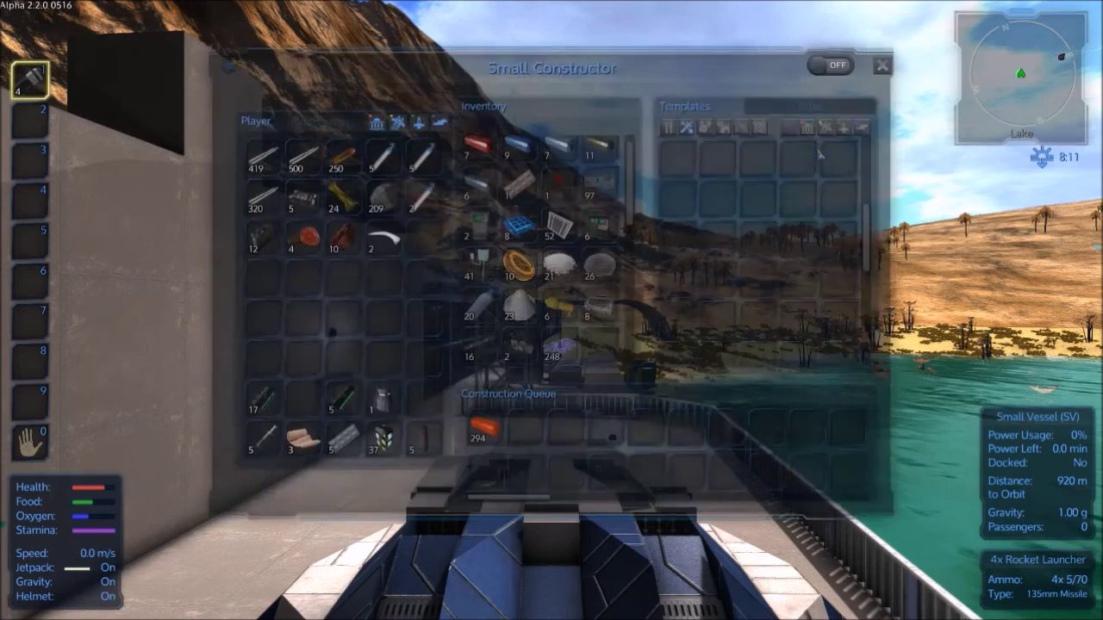
pyautogui.keyDown('shift'); pyautogui.click(517, 267); pyautogui.keyUp('shift')
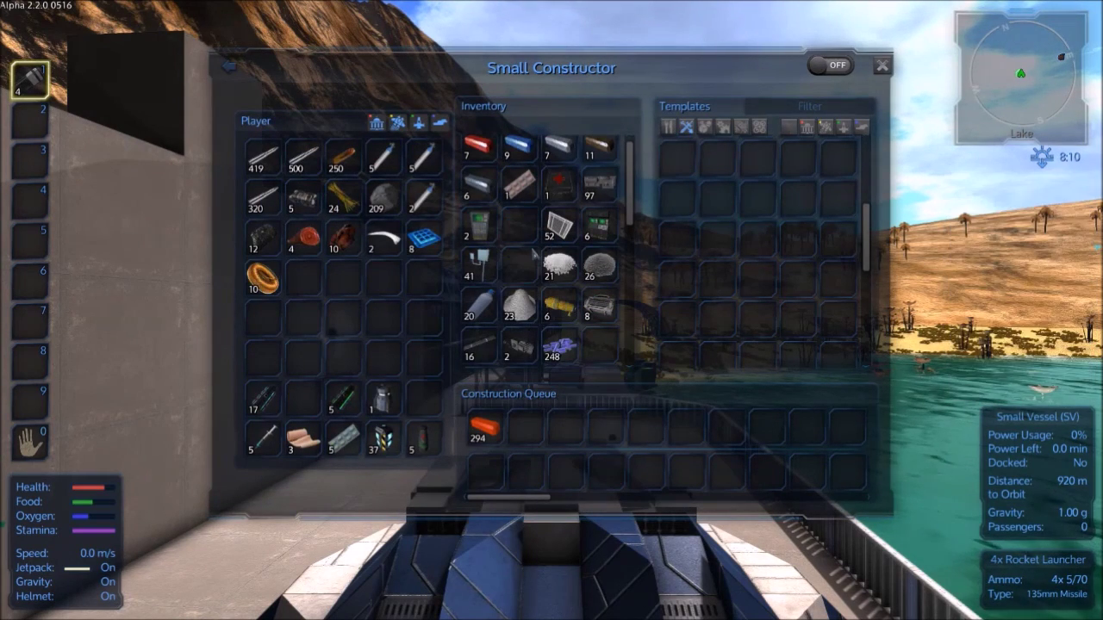
pyautogui.keyDown('shift'); pyautogui.click(599, 308); pyautogui.keyUp('shift')
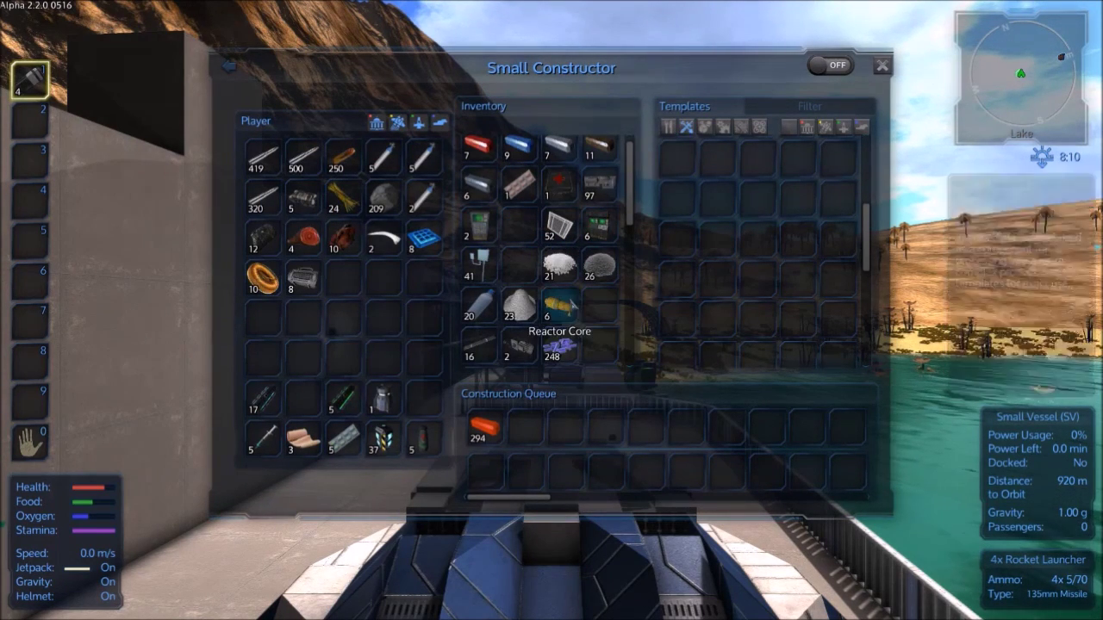
pyautogui.keyDown('shift'); pyautogui.click(599, 235); pyautogui.keyUp('shift')
pyautogui.keyDown('shift'); pyautogui.click(558, 190); pyautogui.keyUp('shift')
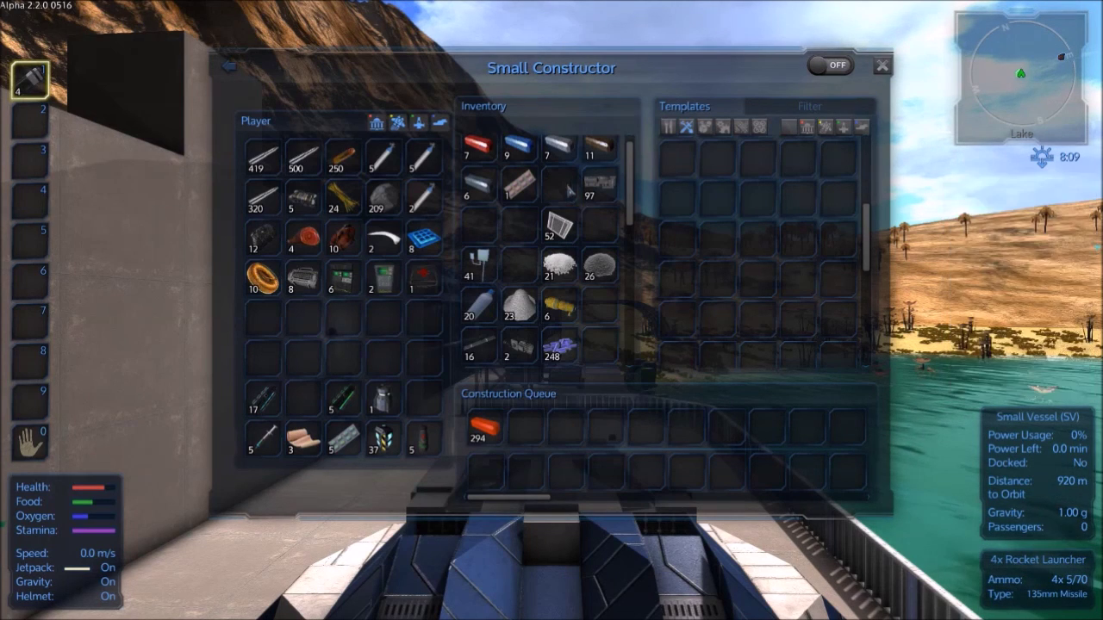
pyautogui.scroll(1, 635, 164)
# Move the five top-row ingot stacks into the player inventory.
pyautogui.keyDown('shift'); pyautogui.click(558, 160); pyautogui.keyUp('shift')
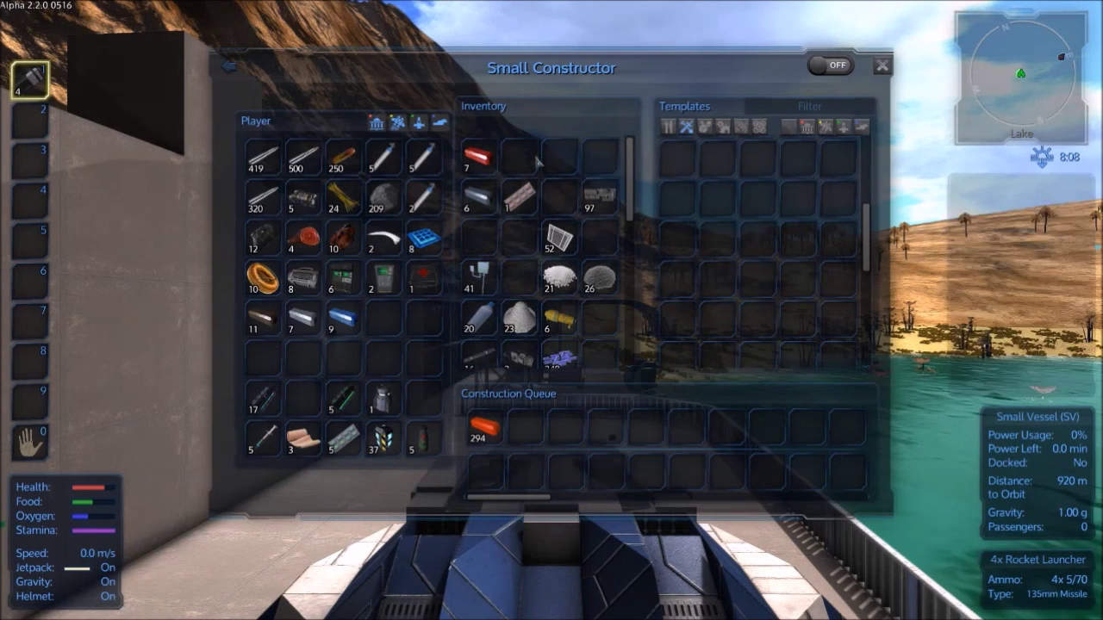
pyautogui.keyDown('shift'); pyautogui.click(517, 160); pyautogui.keyUp('shift')
pyautogui.keyDown('shift'); pyautogui.click(479, 159); pyautogui.keyUp('shift')
pyautogui.keyDown('shift'); pyautogui.click(478, 200); pyautogui.keyUp('shift')
pyautogui.keyDown('shift'); pyautogui.click(517, 200); pyautogui.keyUp('shift')
# Take the stack of 97, Metal Components and remaining stacks, then close the constructor.
pyautogui.keyDown('shift'); pyautogui.click(599, 200); pyautogui.keyUp('shift')
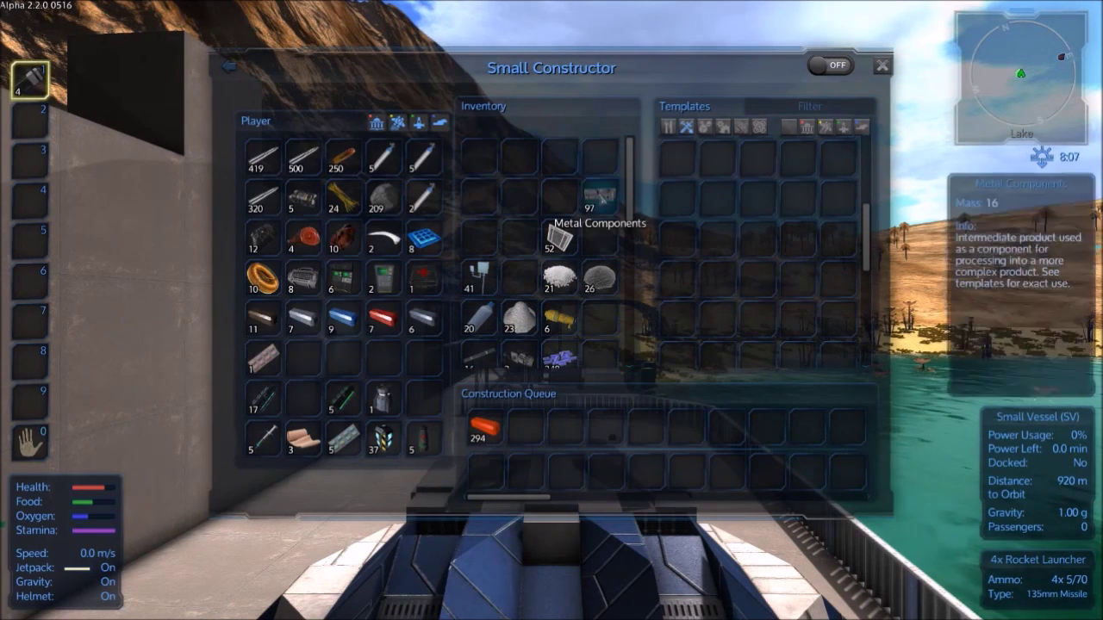
pyautogui.keyDown('shift'); pyautogui.click(558, 239); pyautogui.keyUp('shift')
pyautogui.keyDown('shift'); pyautogui.click(479, 280); pyautogui.keyUp('shift')
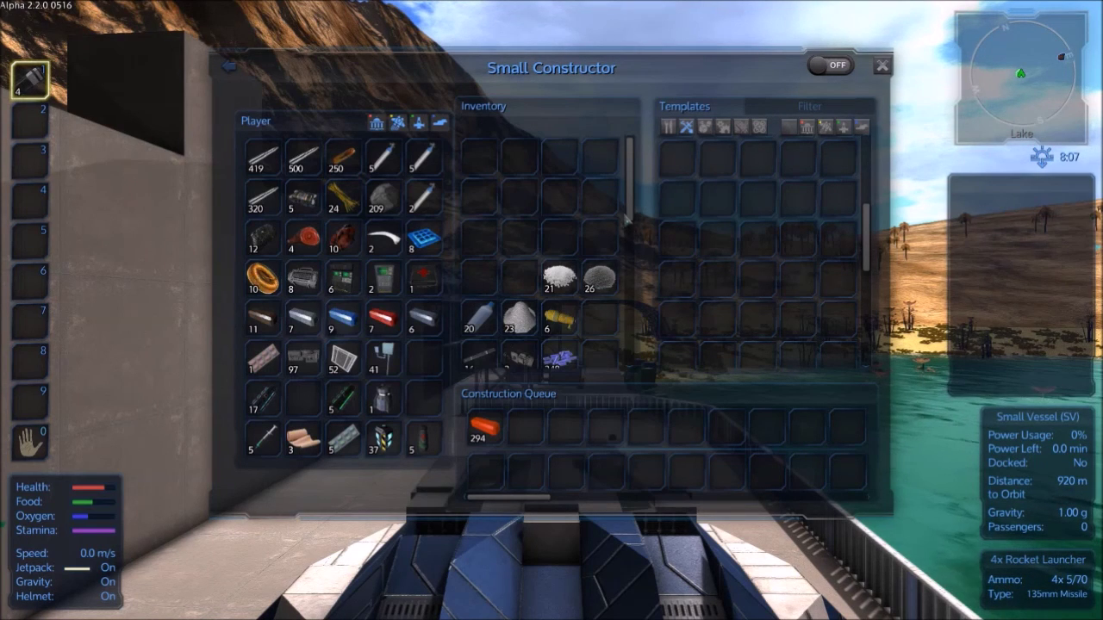
pyautogui.keyDown('shift'); pyautogui.click(558, 323); pyautogui.keyUp('shift')
pyautogui.scroll(-1, 560, 258)
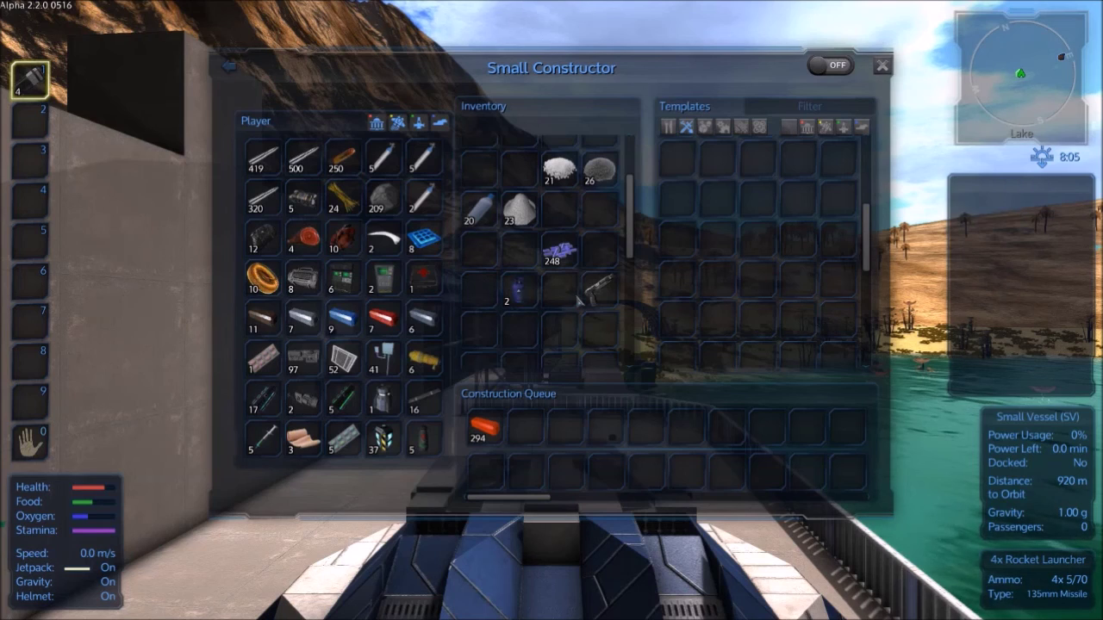
pyautogui.moveTo(559, 249)
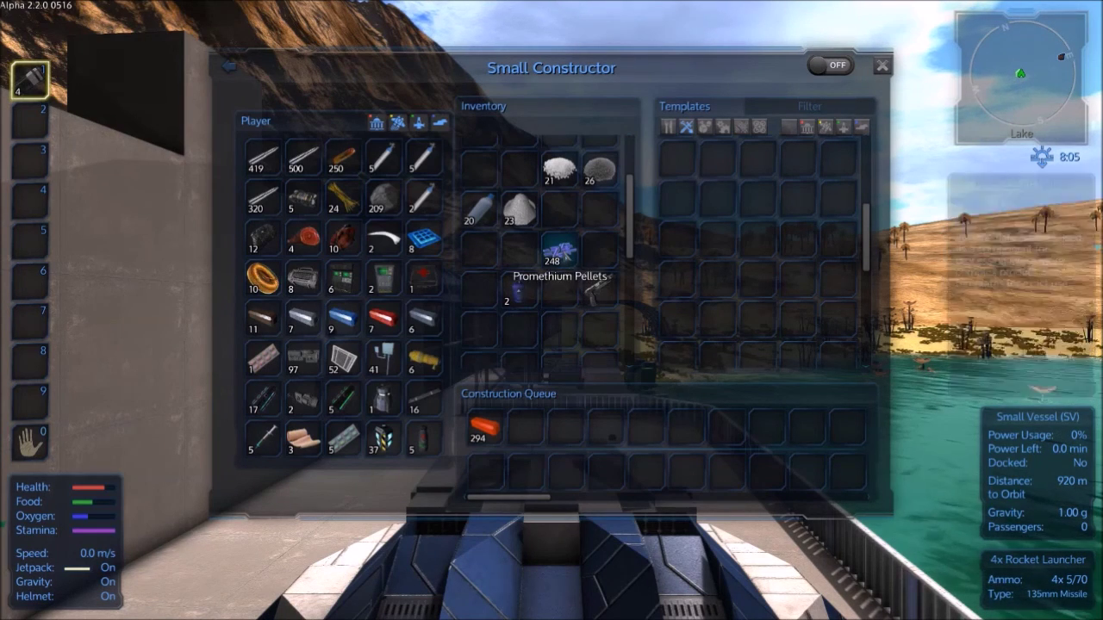
pyautogui.scroll(1, 633, 225)
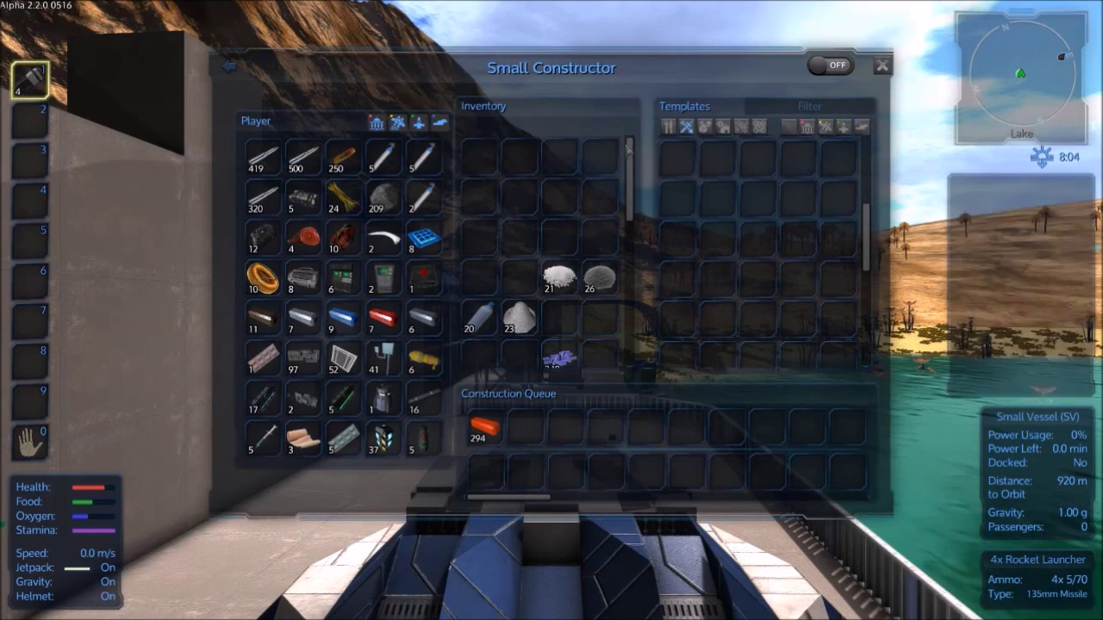
pyautogui.press('Escape')
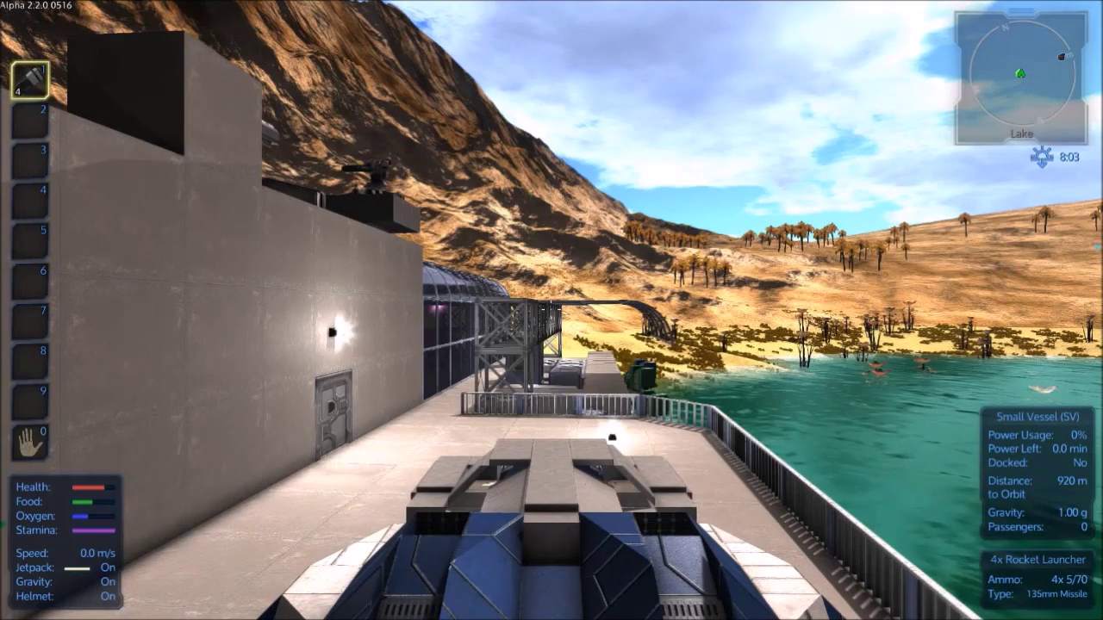
# Exit the vessel in first-person view, walk into the clone chamber room, and open the inventory.
pyautogui.press('f')
pyautogui.press('v')
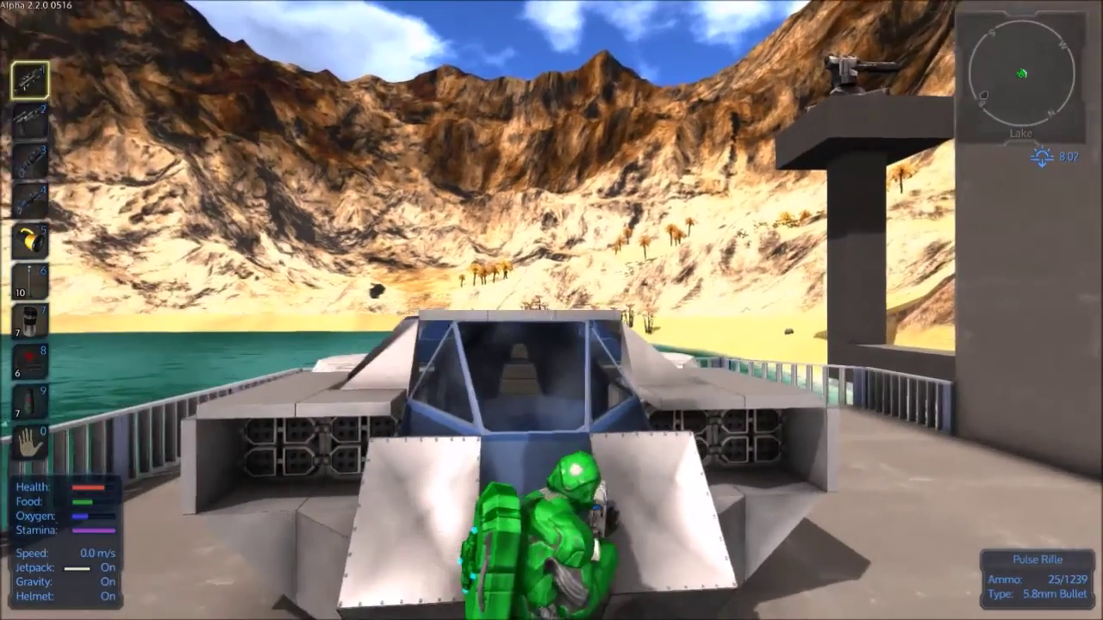
pyautogui.press('v')
pyautogui.press('w')
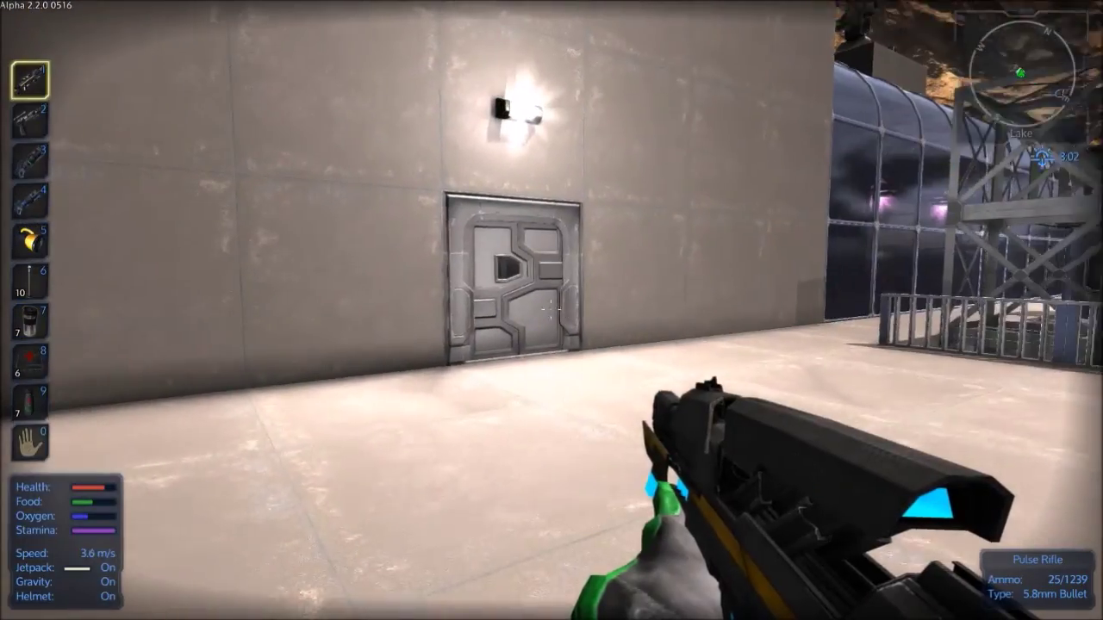
pyautogui.press('w')
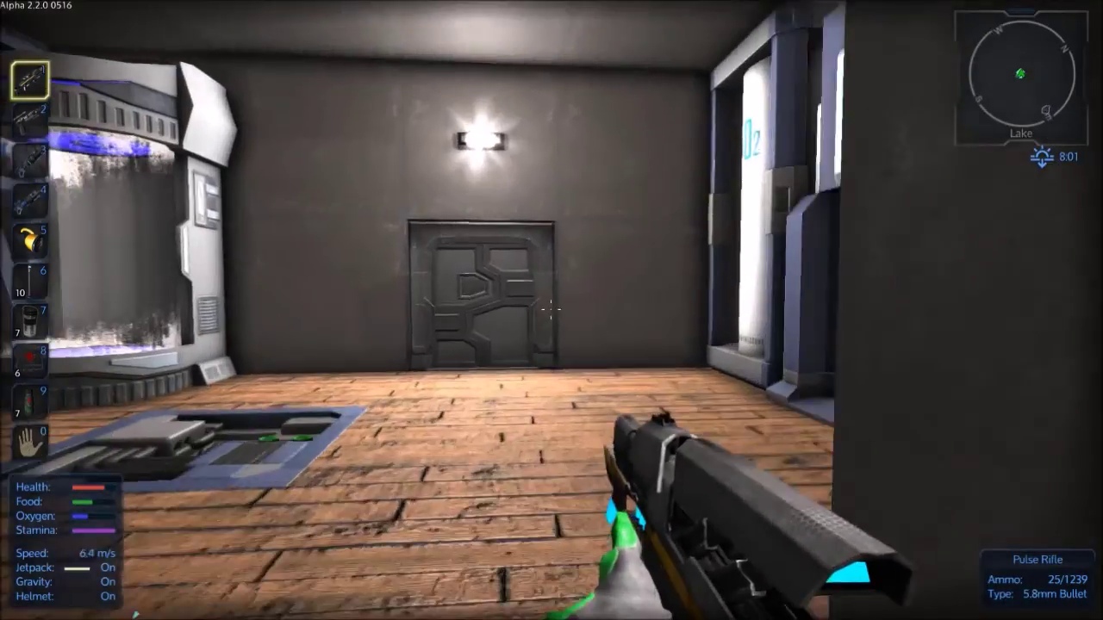
pyautogui.press('w')
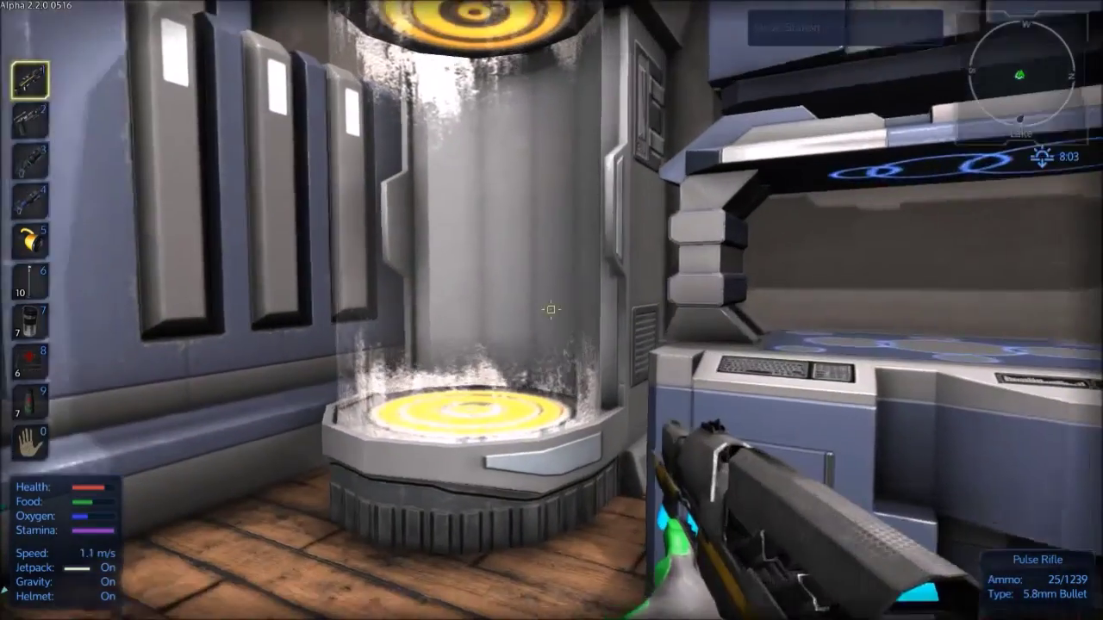
pyautogui.press('Tab')
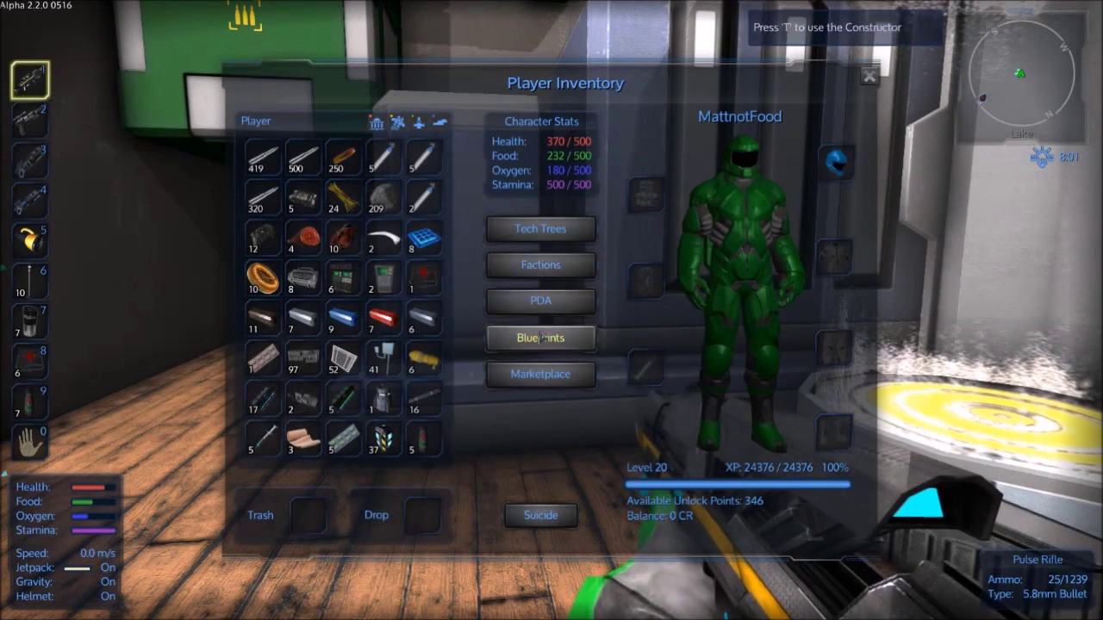
# Review the CV_Starter_Tier1 and AKUA-BASE blueprint details, then close the library.
pyautogui.click(541, 338)
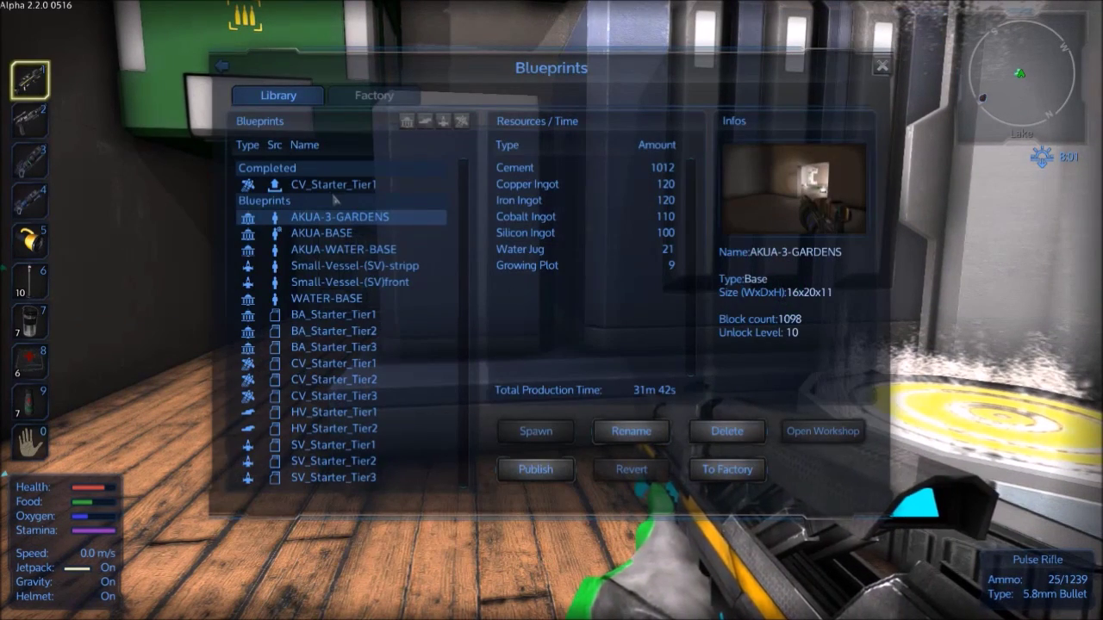
pyautogui.click(342, 186)
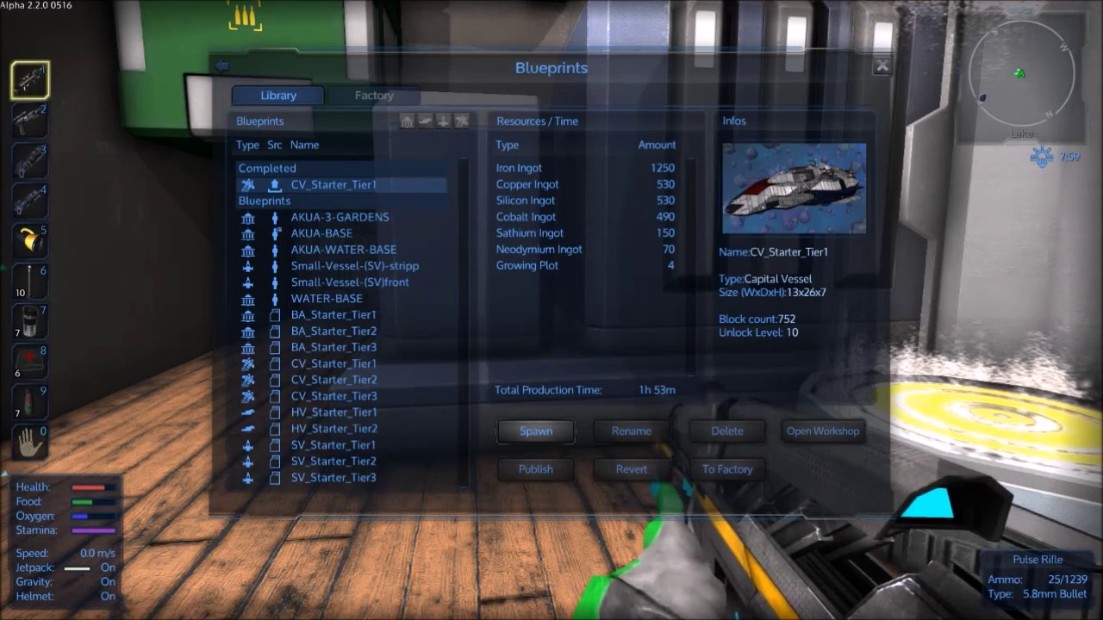
pyautogui.click(327, 234)
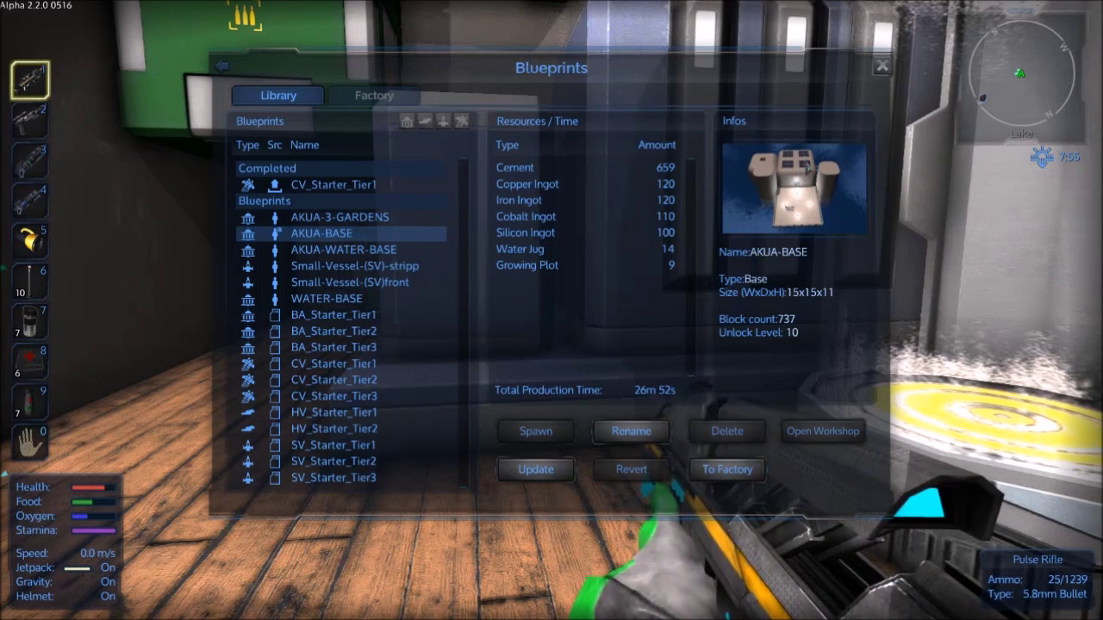
pyautogui.click(882, 66)
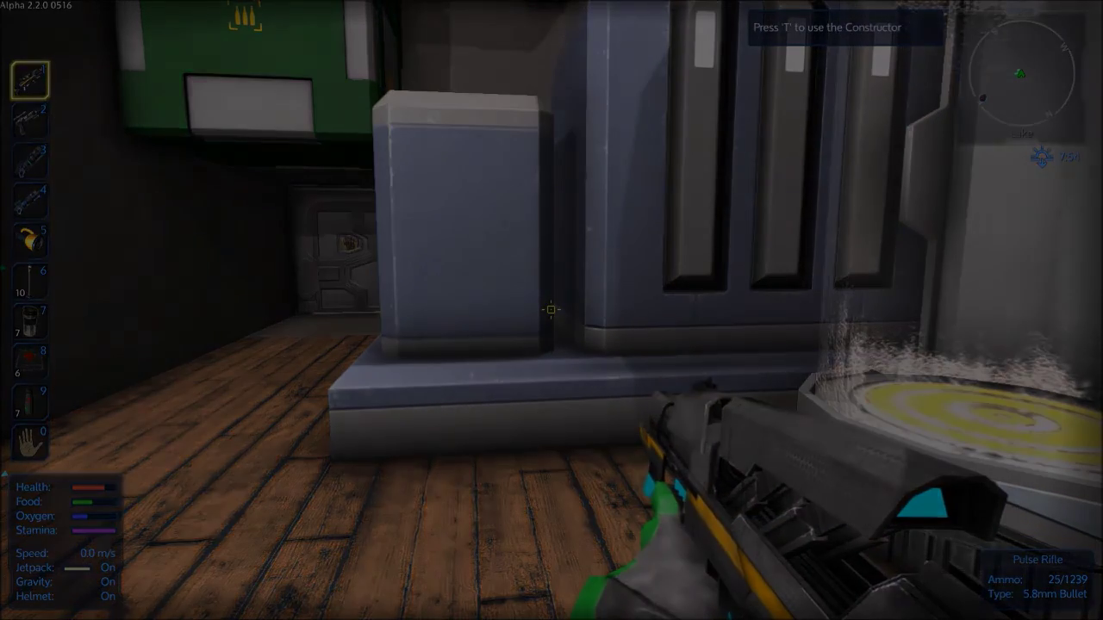